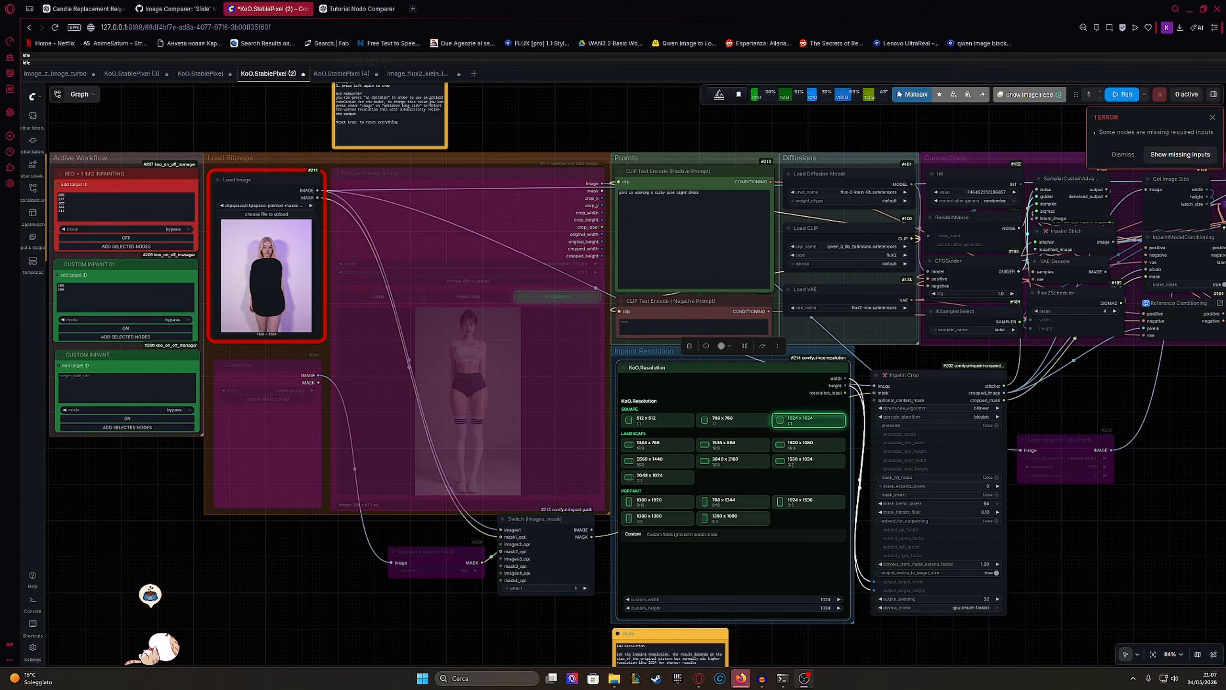
# Step: Look over the image_flux2_klein workflow, return to KoO.StablePixel (2), and inspect its node groups
pyautogui.click(418, 73)
pyautogui.moveTo(401, 208); pyautogui.dragTo(602, 357)
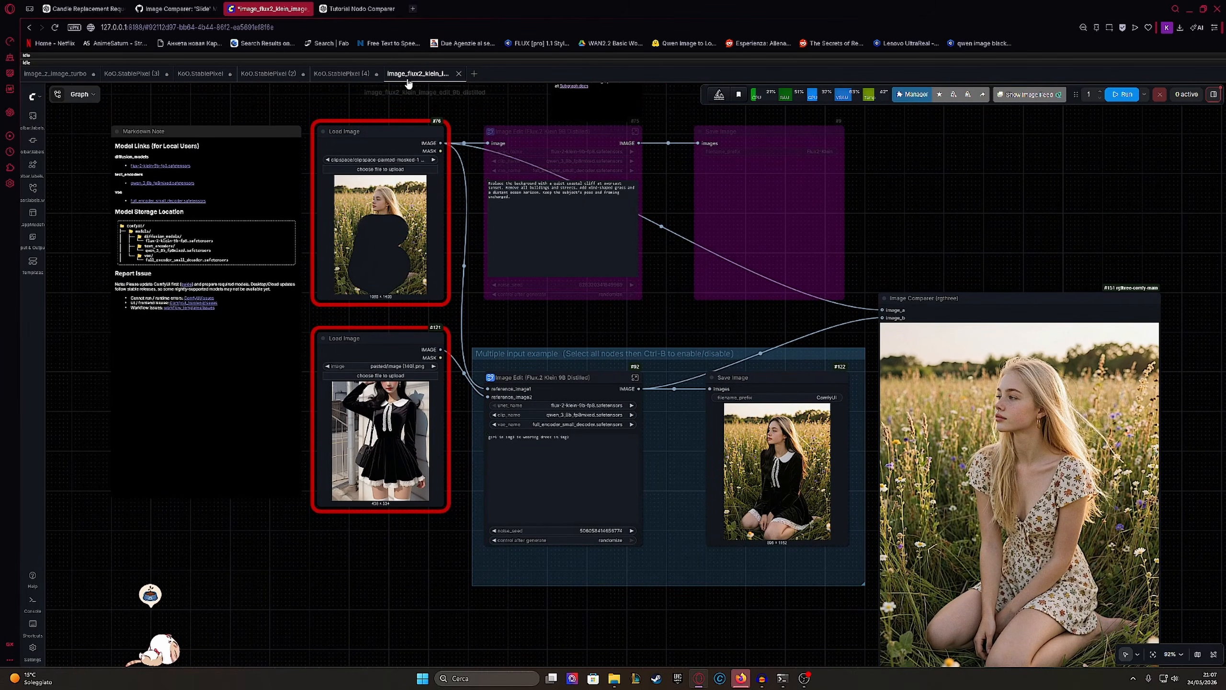
pyautogui.click(247, 76)
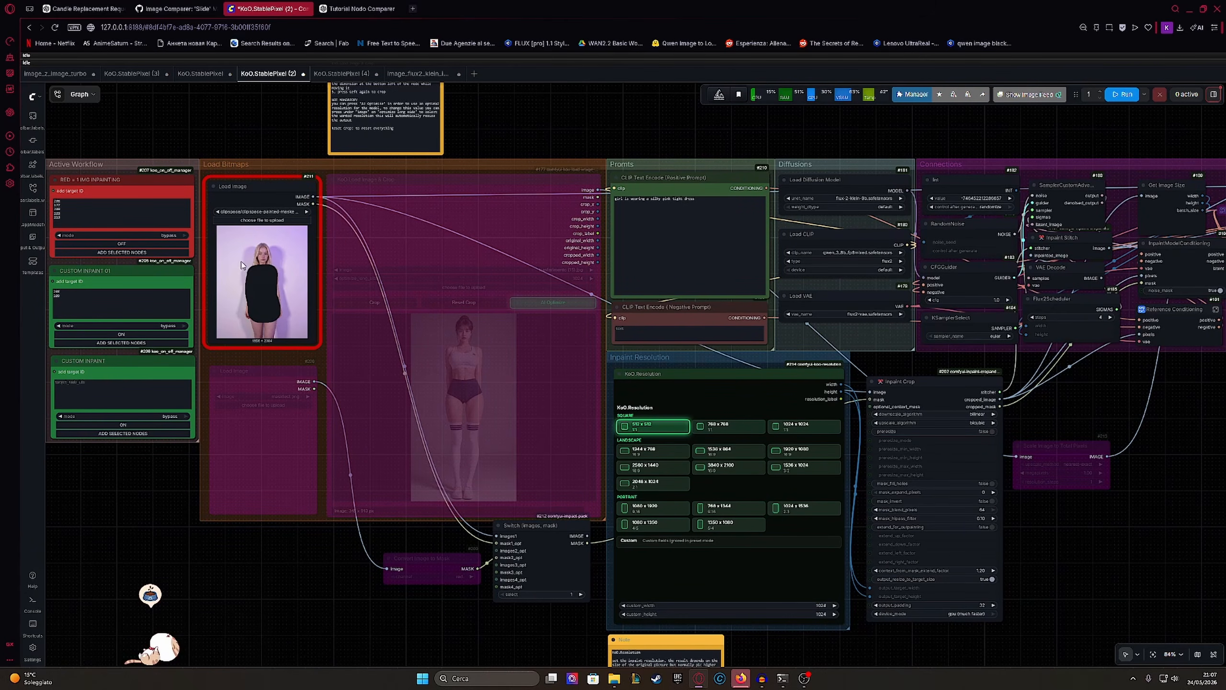
pyautogui.moveTo(827, 376); pyautogui.dragTo(707, 366)
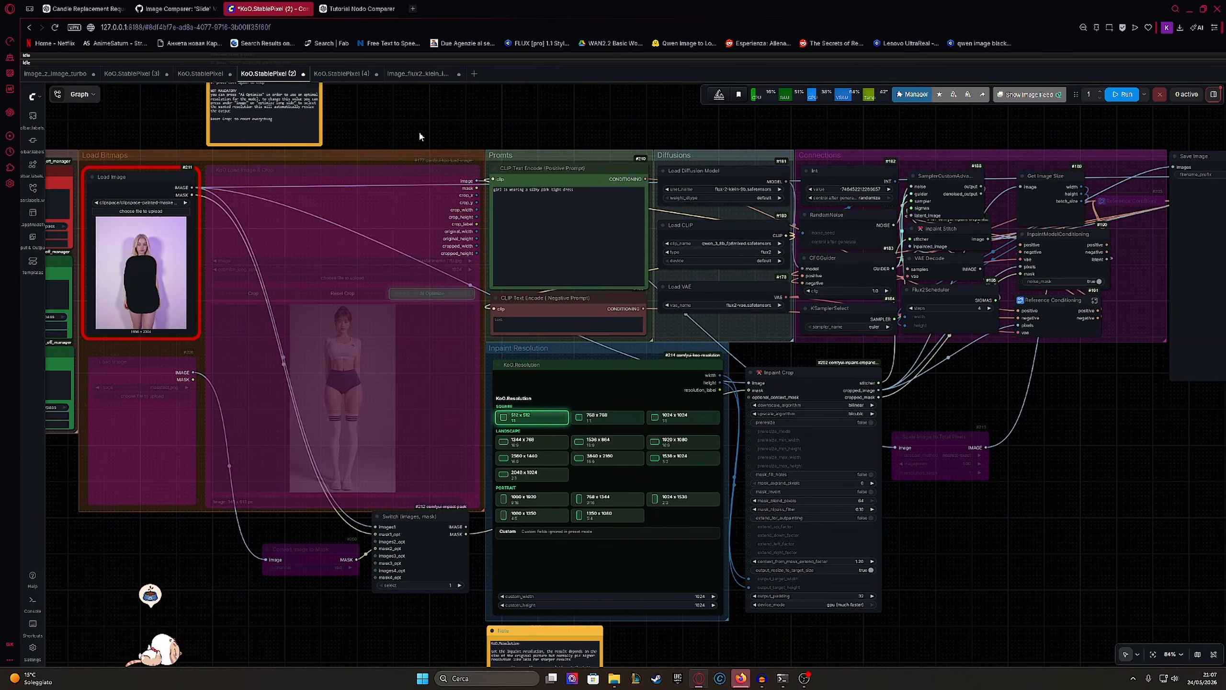
# Step: Open the KoO.StablePixel (4) workflow and examine its Save Image output beside the Image Comparer
pyautogui.click(342, 74)
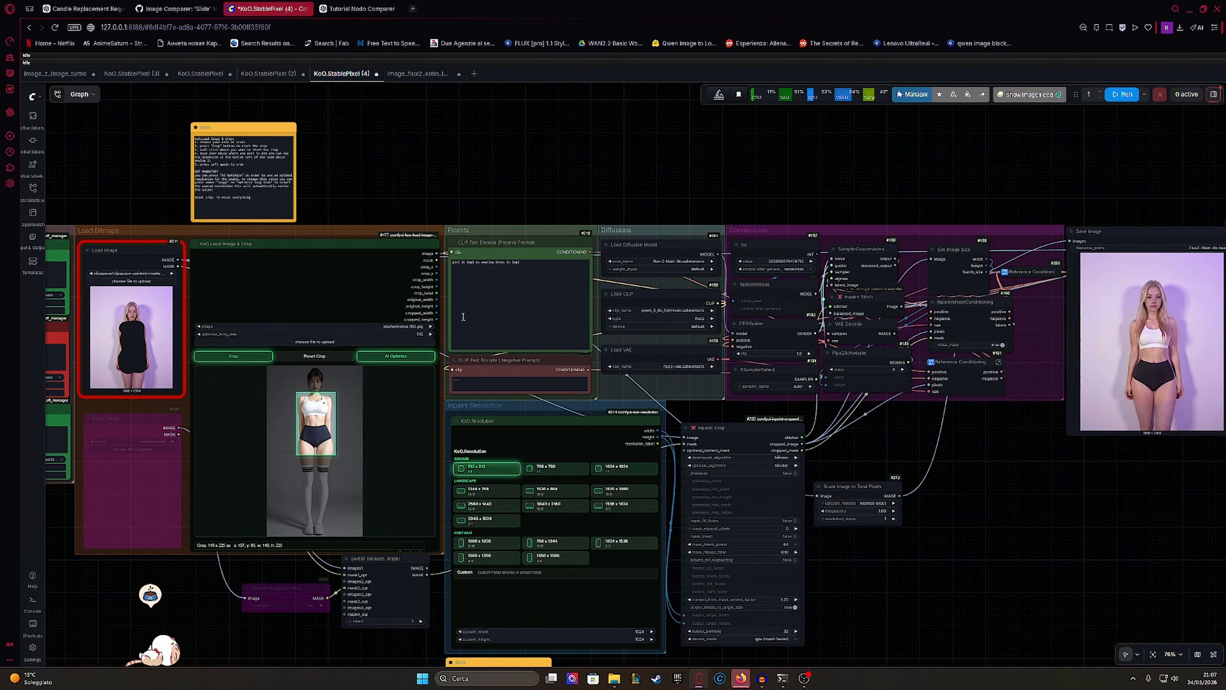
pyautogui.moveTo(890, 368); pyautogui.dragTo(410, 378)
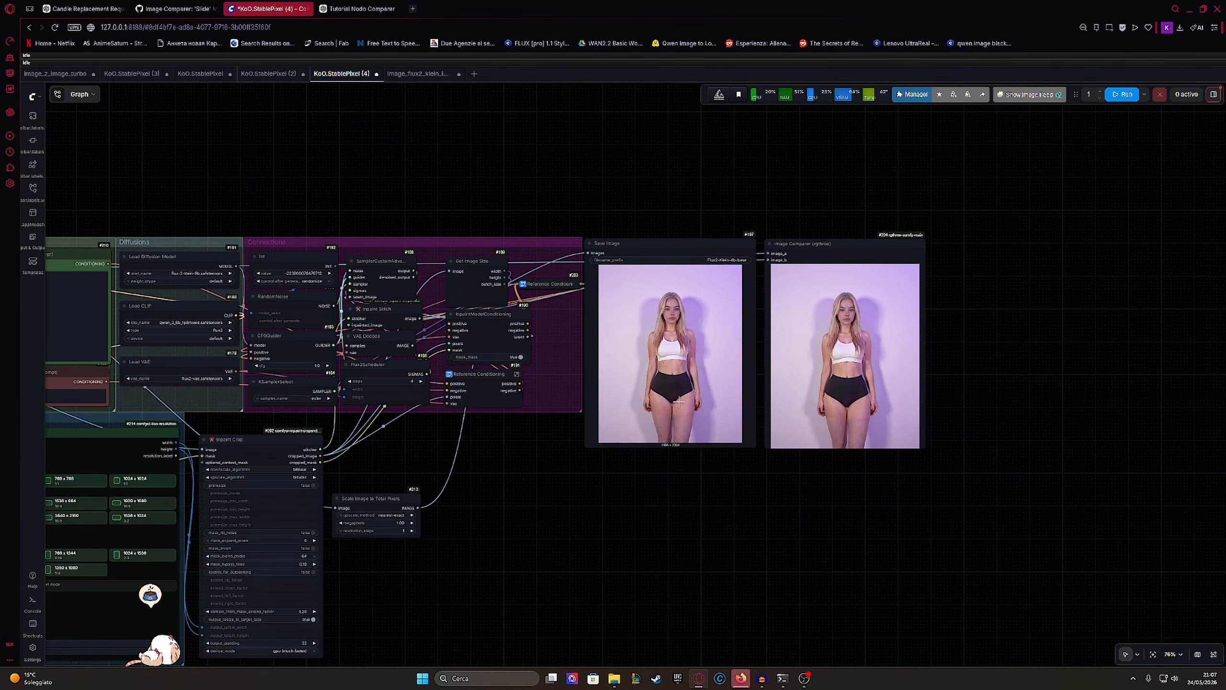
pyautogui.scroll(6, 678, 402)
pyautogui.moveTo(766, 429); pyautogui.dragTo(556, 503)
pyautogui.scroll(5, 590, 488)
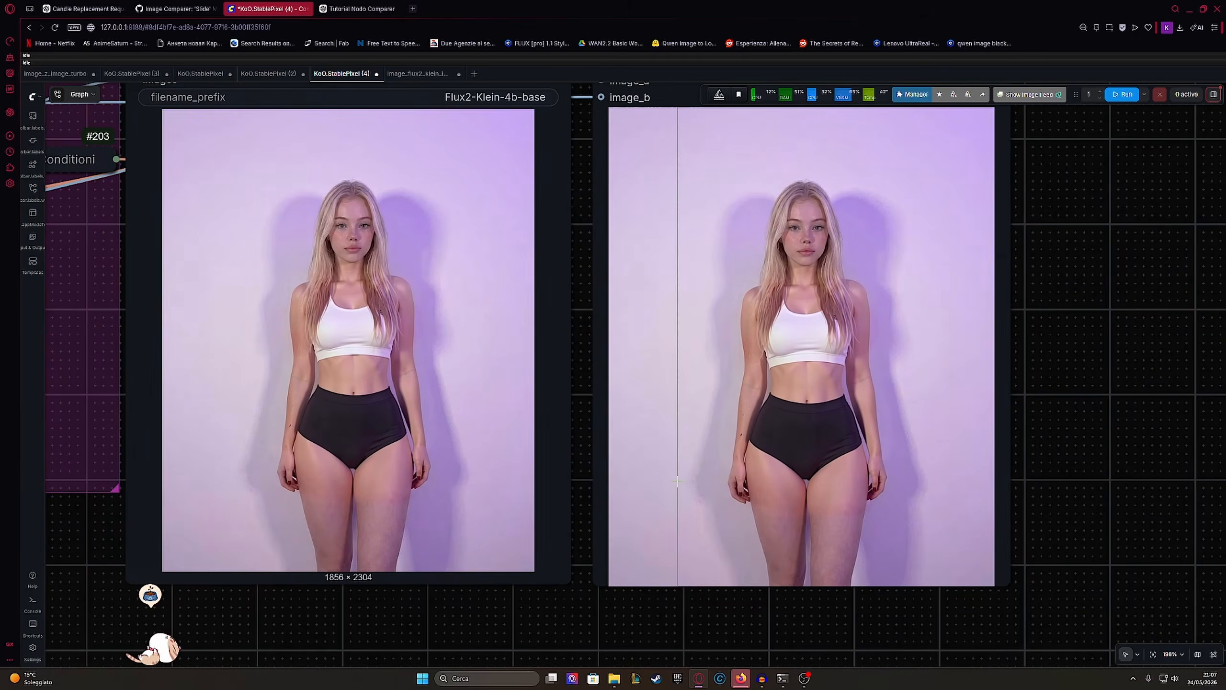
pyautogui.scroll(-7, 546, 490)
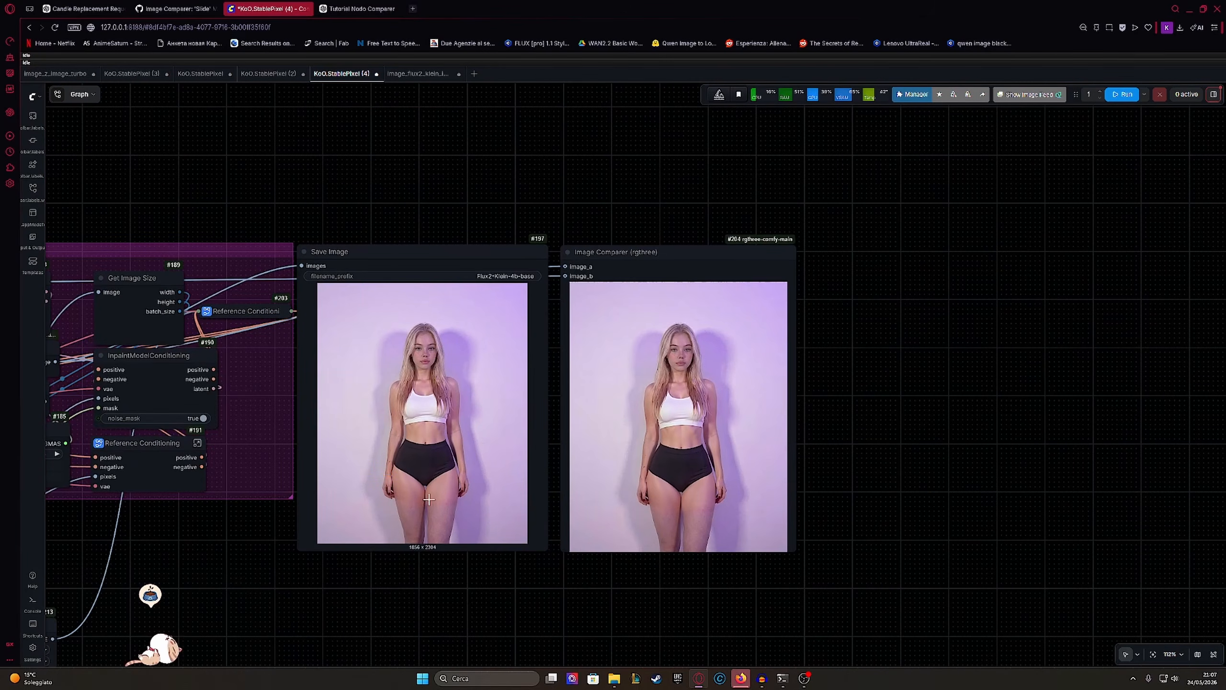
# Step: Examine the masked source photo and the cropped outfit reference in the Load Bitmaps group
pyautogui.moveTo(221, 456); pyautogui.dragTo(758, 400)
pyautogui.scroll(-4, 758, 400)
pyautogui.moveTo(256, 390); pyautogui.dragTo(895, 418)
pyautogui.scroll(6, 519, 387)
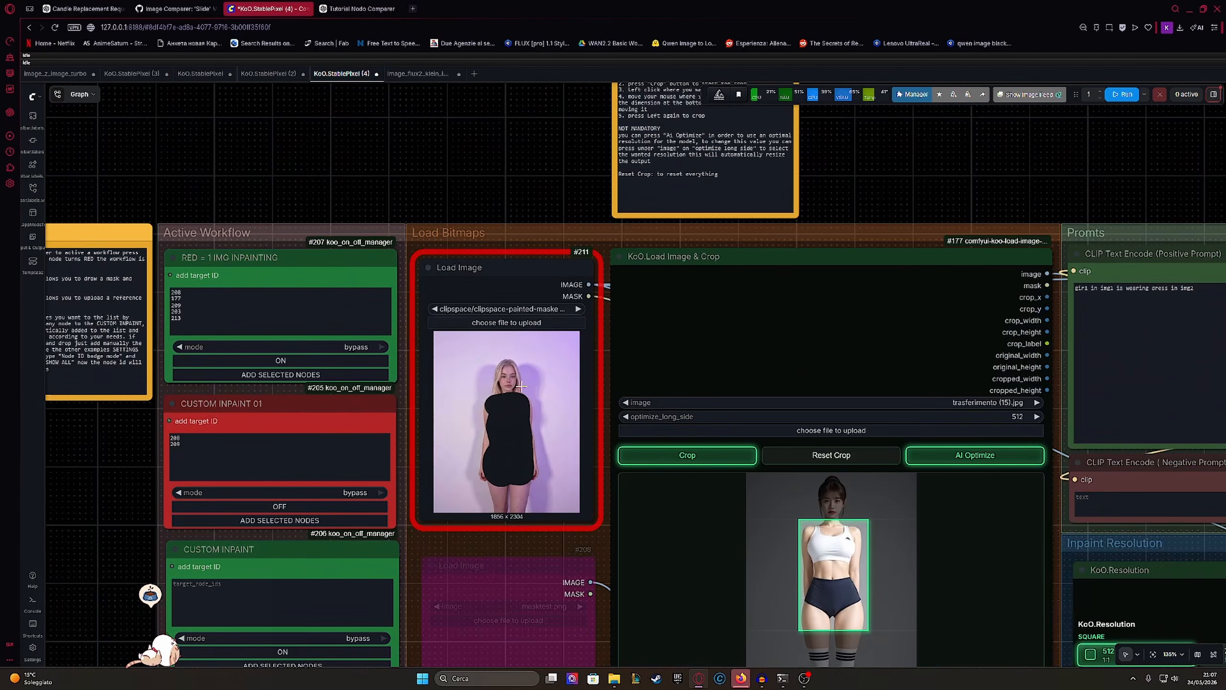
pyautogui.scroll(4, 519, 389)
pyautogui.moveTo(516, 451); pyautogui.dragTo(322, 279)
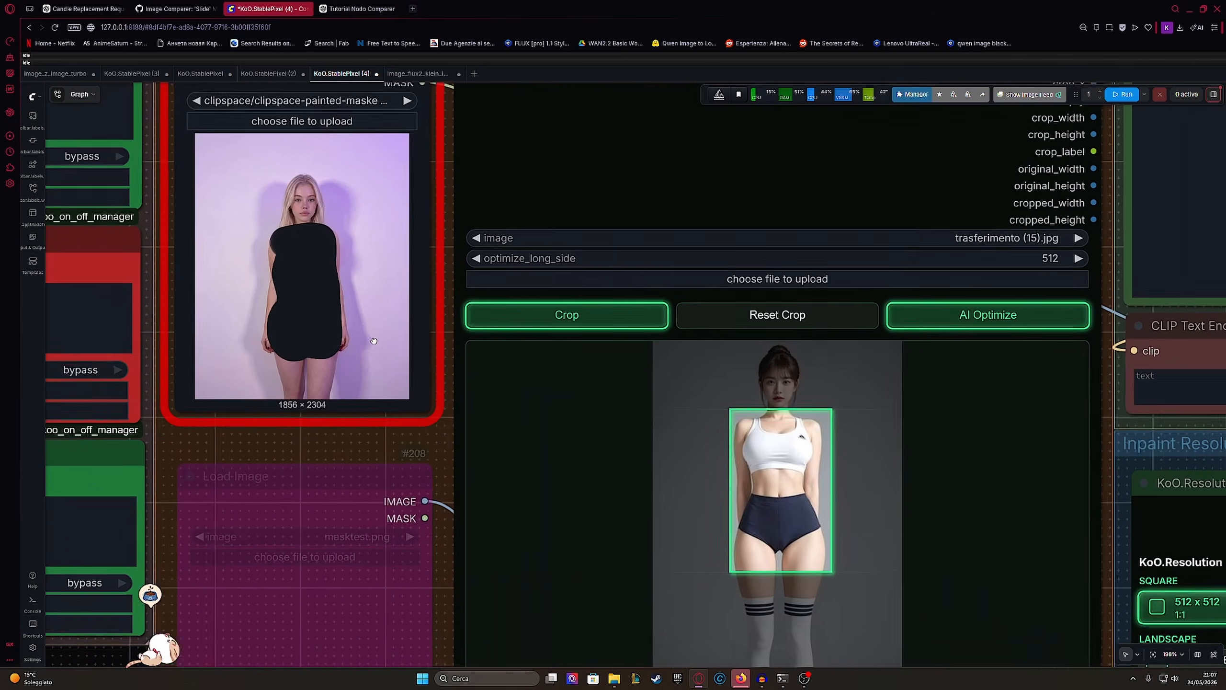
pyautogui.scroll(-2, 716, 446)
pyautogui.moveTo(716, 446); pyautogui.dragTo(629, 410)
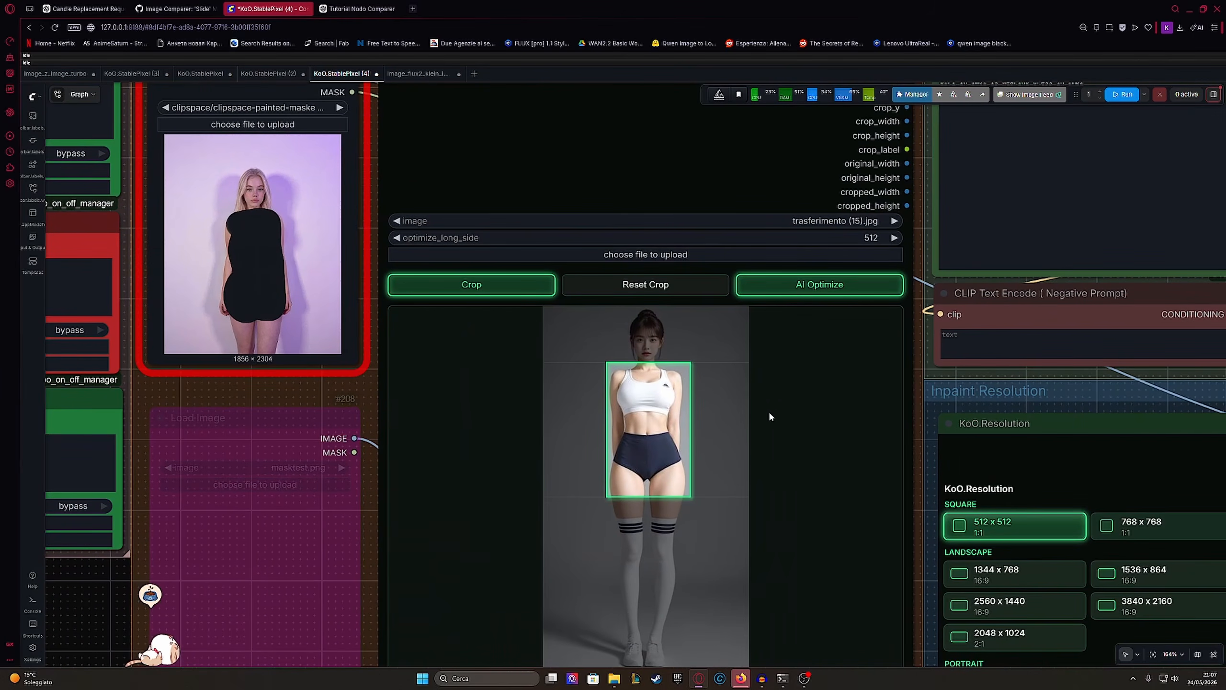
pyautogui.scroll(-4, 783, 359)
pyautogui.moveTo(852, 378); pyautogui.dragTo(593, 392)
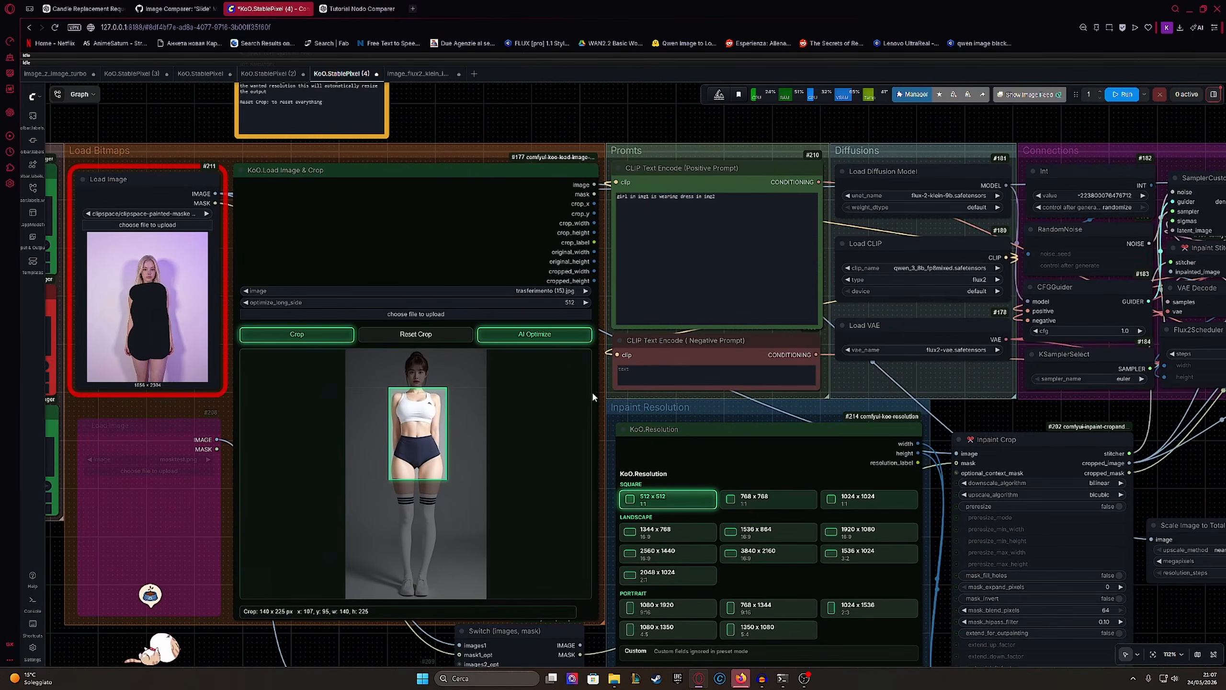
# Step: Compare the source and inpainted outfits in KoO.StablePixel (4) by sweeping the Image Comparer divider across the figure
pyautogui.moveTo(1127, 347); pyautogui.dragTo(556, 358)
pyautogui.moveTo(907, 328); pyautogui.dragTo(430, 354)
pyautogui.scroll(3, 791, 352)
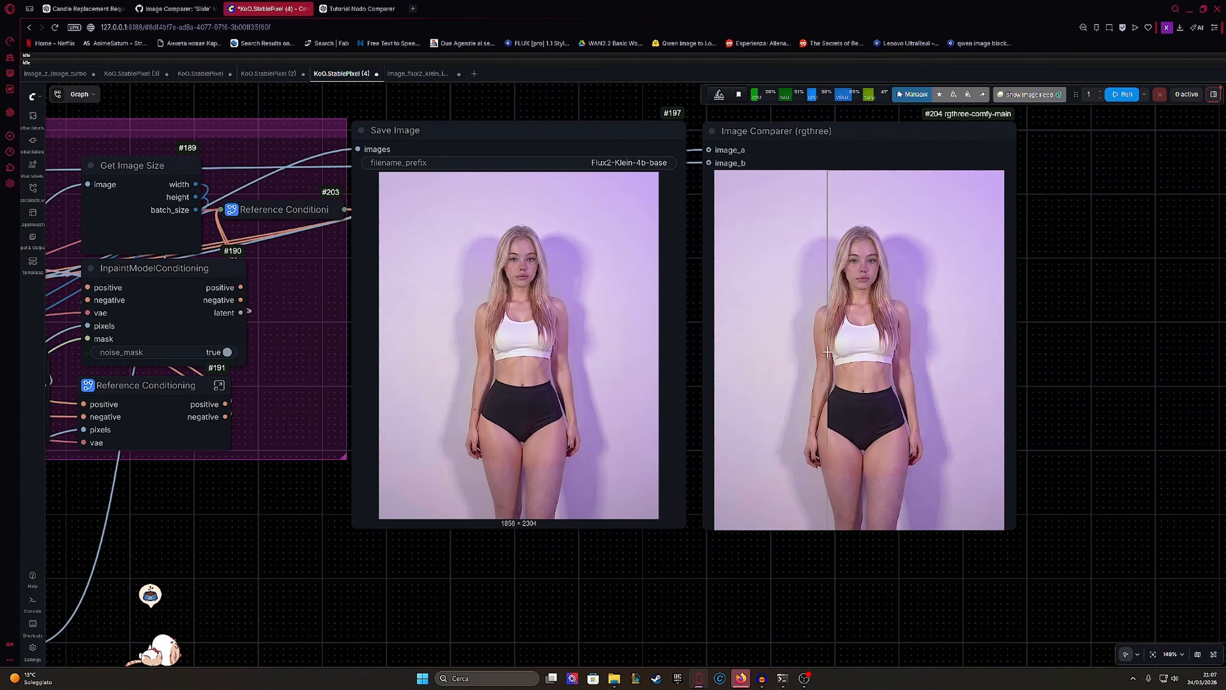
pyautogui.scroll(2, 757, 416)
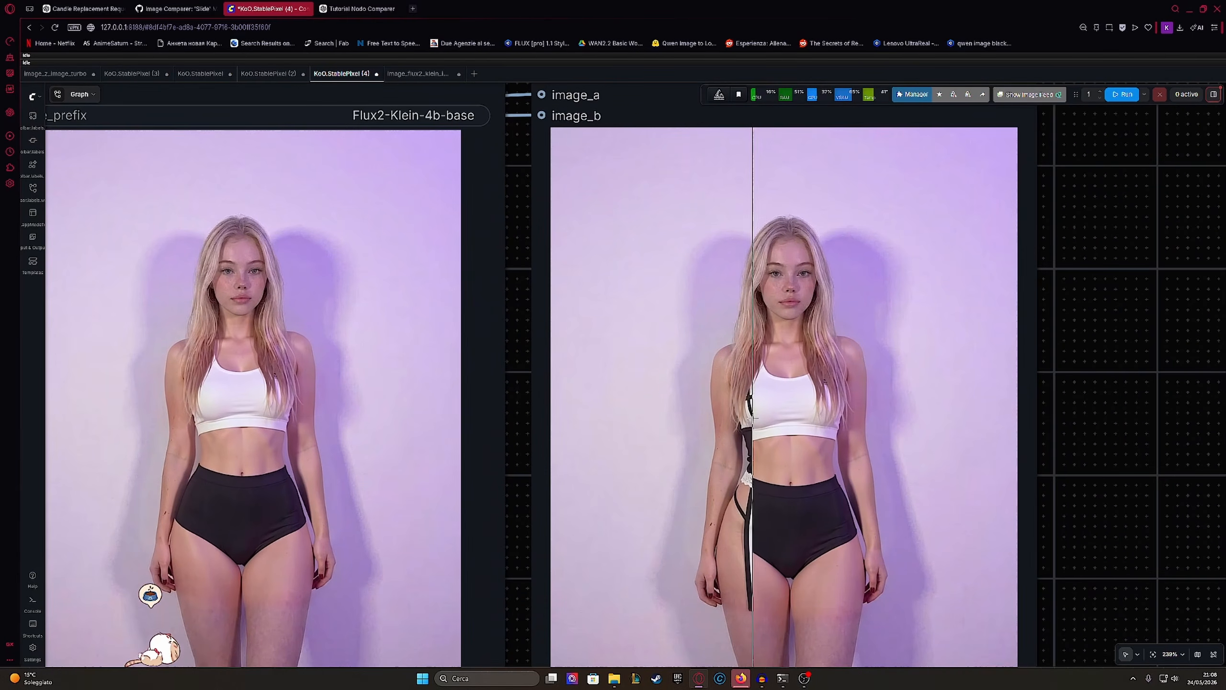
pyautogui.scroll(3, 745, 387)
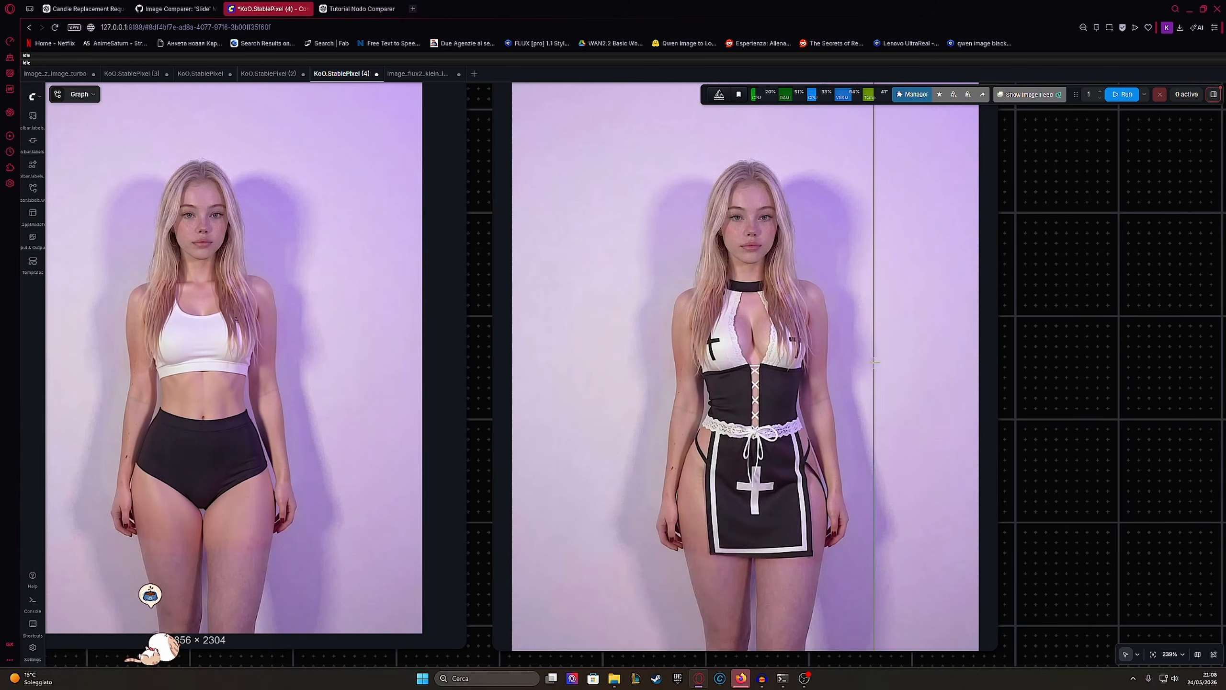
pyautogui.scroll(-5, 584, 362)
pyautogui.scroll(-3, 642, 376)
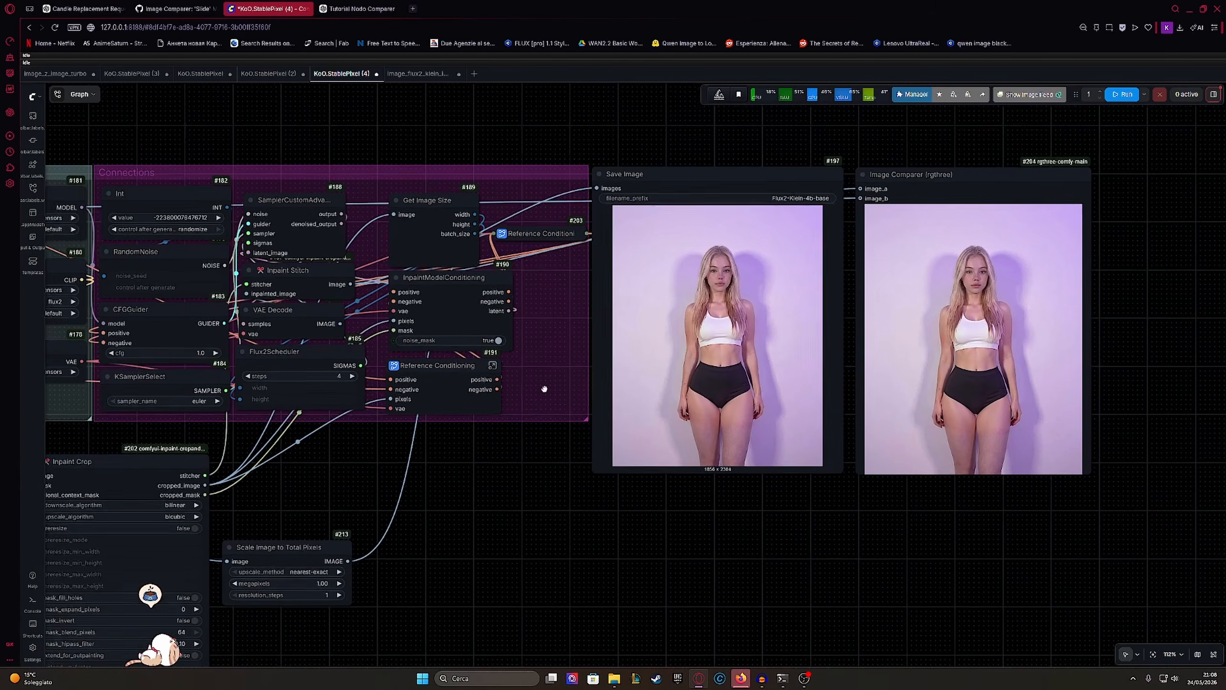
# Step: Review the Inpaint Crop, KoO.Resolution and KoO.Load Image & Crop node settings
pyautogui.moveTo(270, 450); pyautogui.dragTo(756, 315)
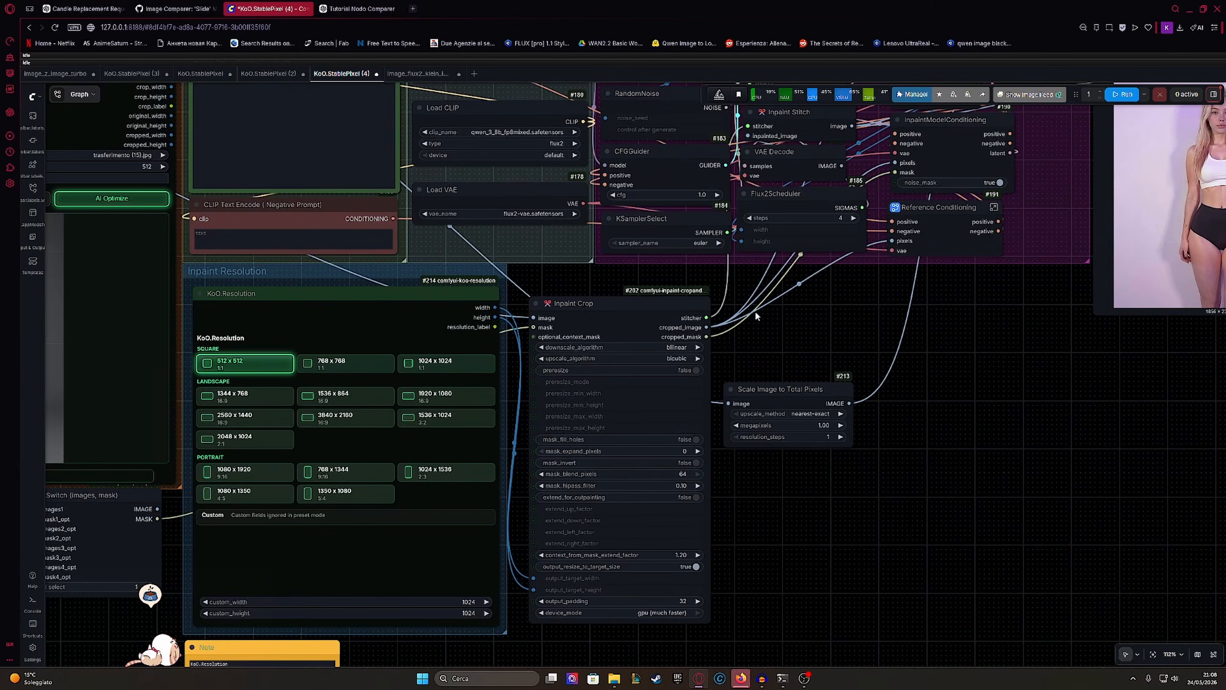
pyautogui.moveTo(595, 321); pyautogui.dragTo(841, 364)
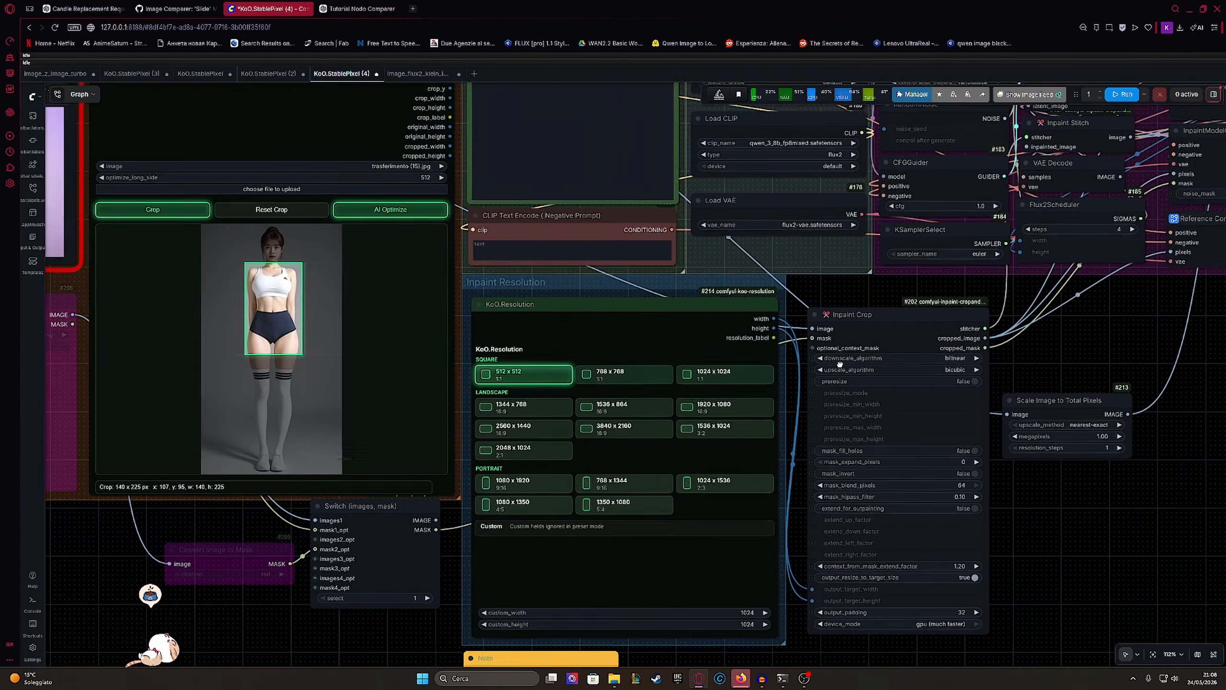
pyautogui.moveTo(497, 335); pyautogui.dragTo(797, 434)
pyautogui.moveTo(498, 326); pyautogui.dragTo(395, 277)
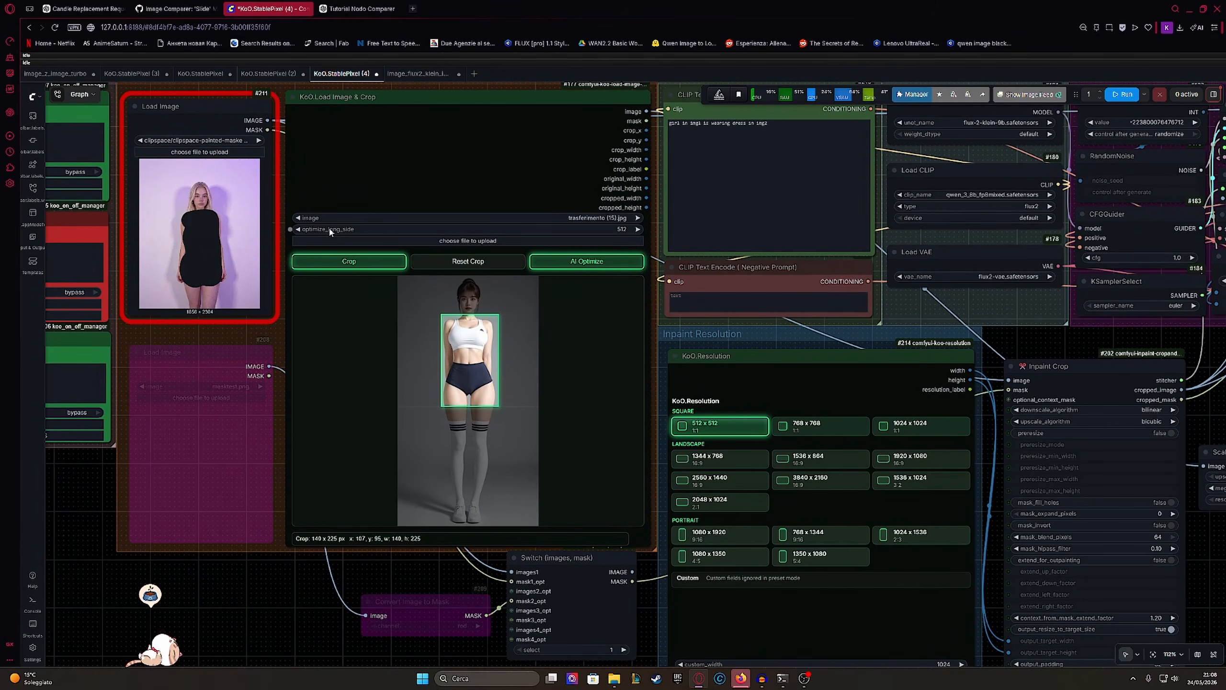
pyautogui.moveTo(655, 264); pyautogui.dragTo(614, 269)
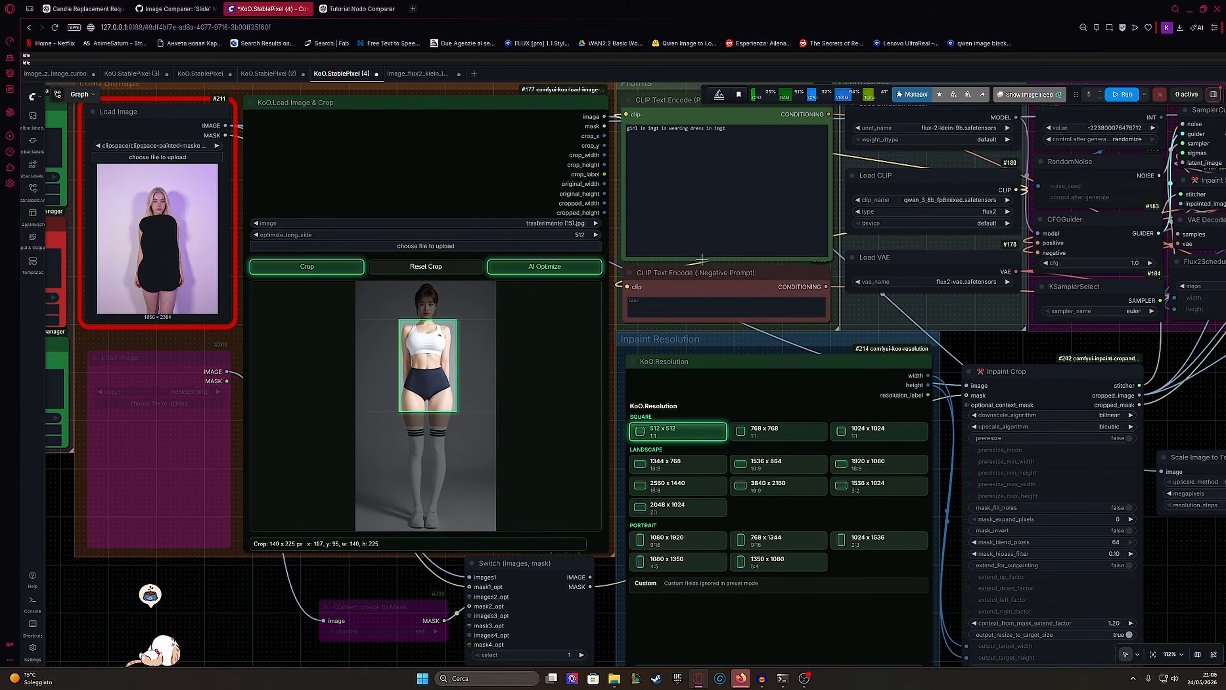
# Step: Return to the output nodes and recheck the inpainted figure against the source photo up close
pyautogui.moveTo(1205, 266); pyautogui.dragTo(768, 273)
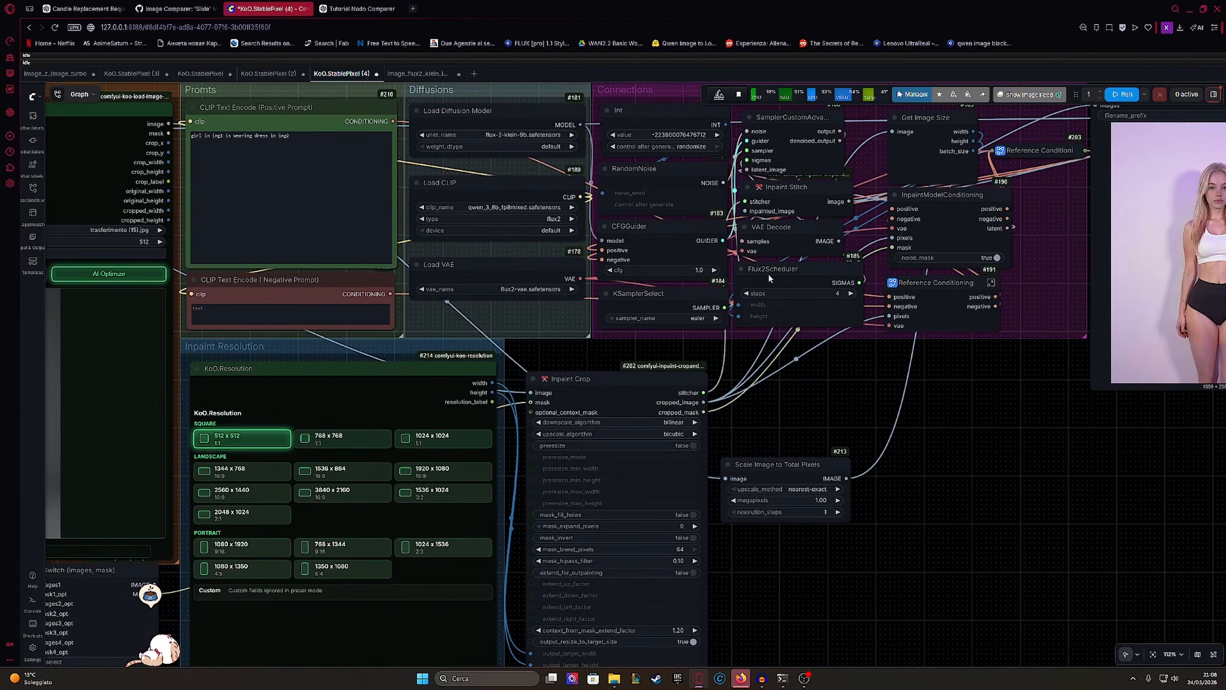
pyautogui.moveTo(1079, 285); pyautogui.dragTo(644, 322)
pyautogui.scroll(7, 1098, 267)
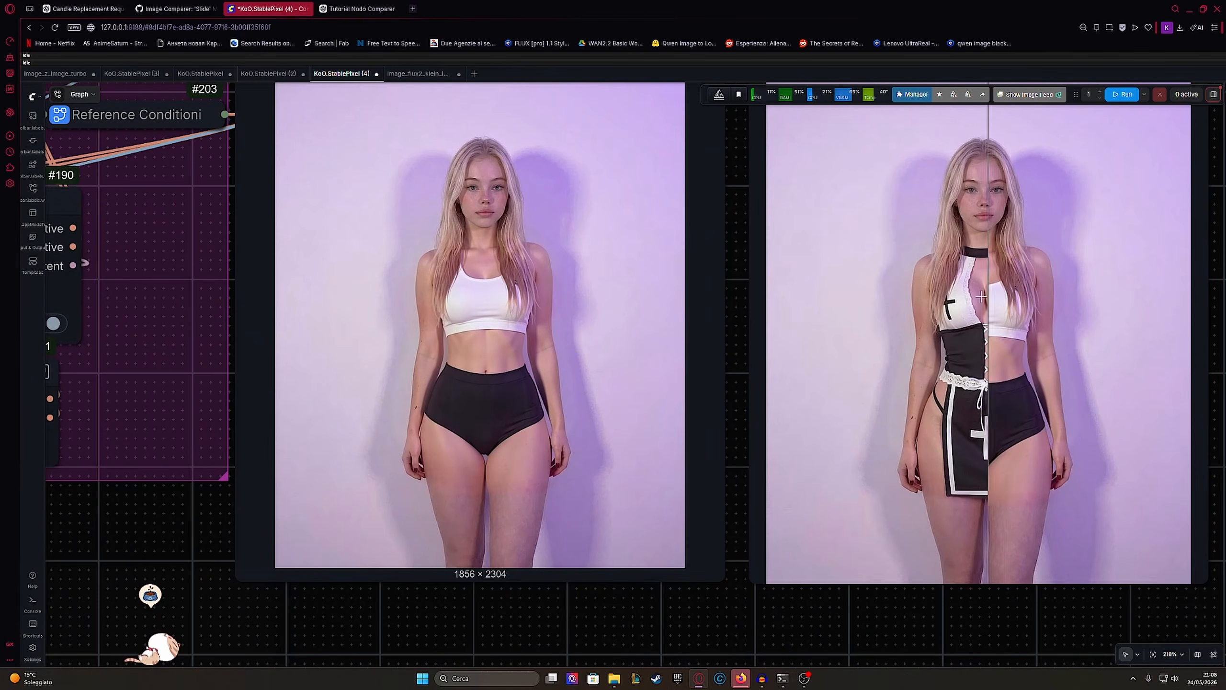
pyautogui.moveTo(845, 312); pyautogui.dragTo(964, 265)
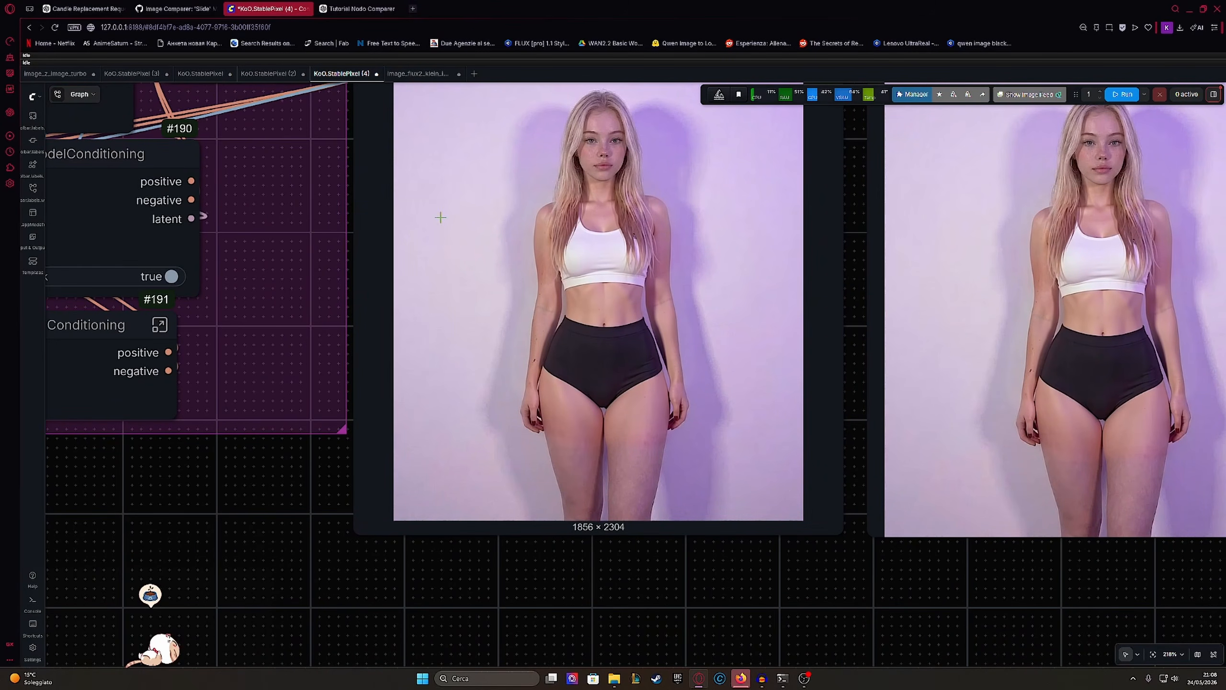
# Step: Open the image_flux2_klein workflow and examine the masked portrait and dress reference in its two Load Image nodes
pyautogui.click(418, 73)
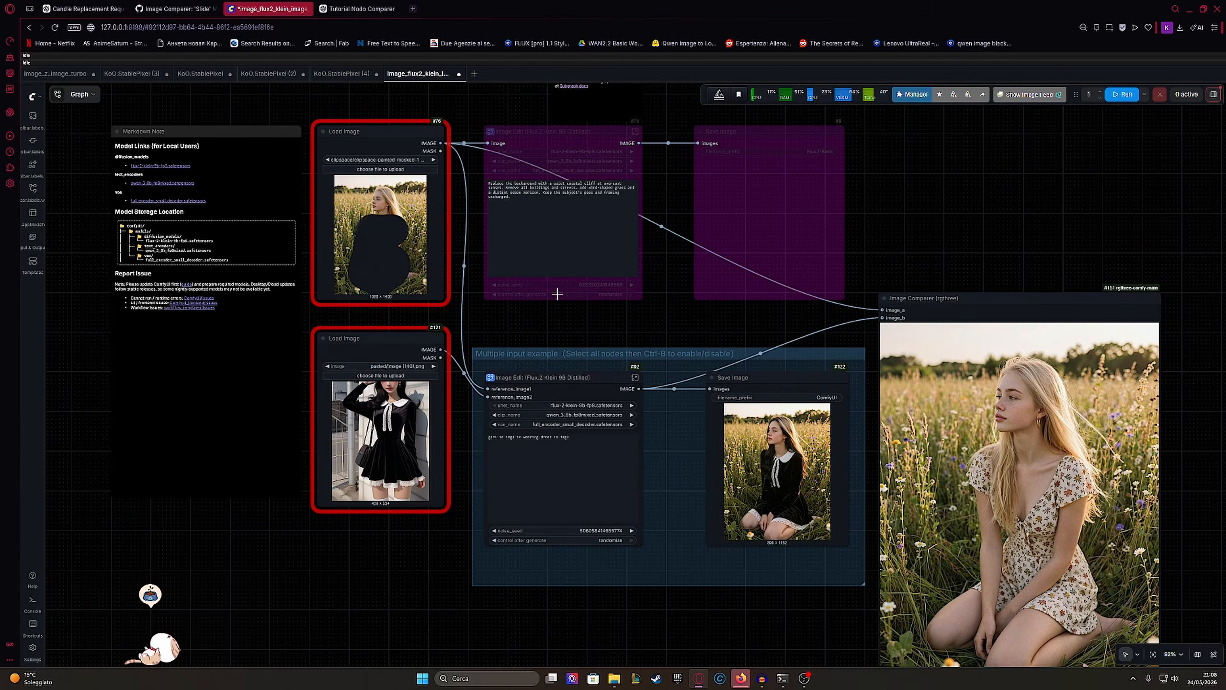
pyautogui.moveTo(589, 312); pyautogui.dragTo(475, 277)
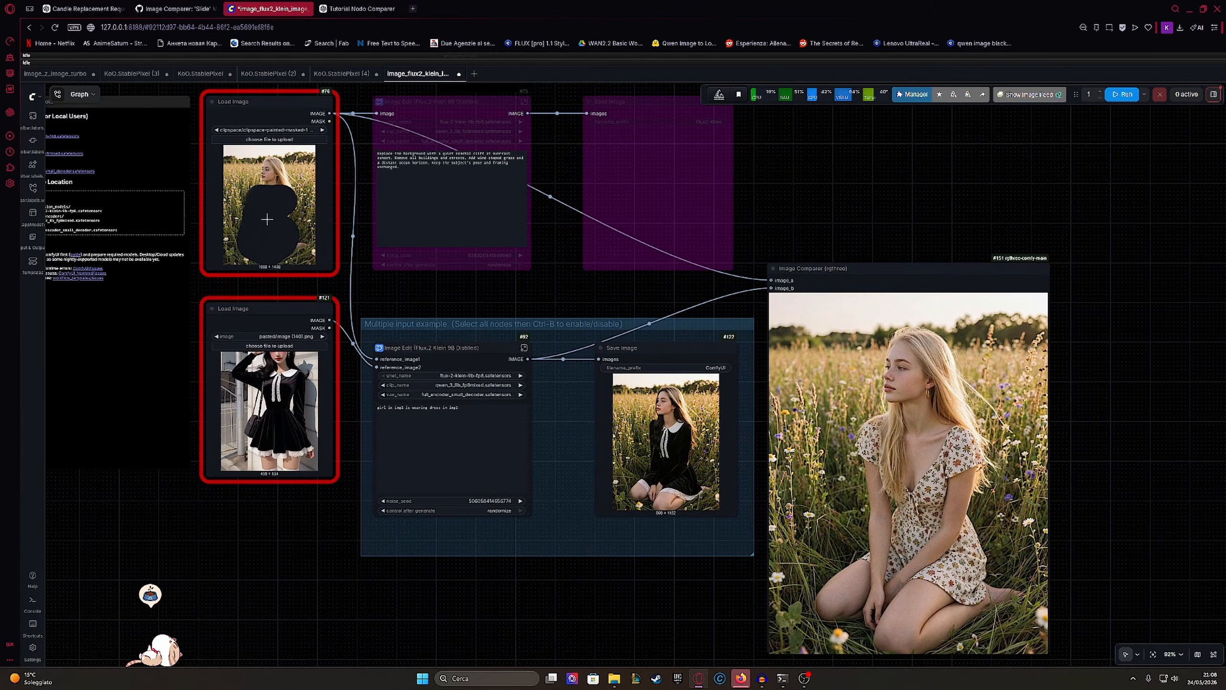
pyautogui.scroll(2, 267, 220)
pyautogui.moveTo(267, 220); pyautogui.dragTo(332, 278)
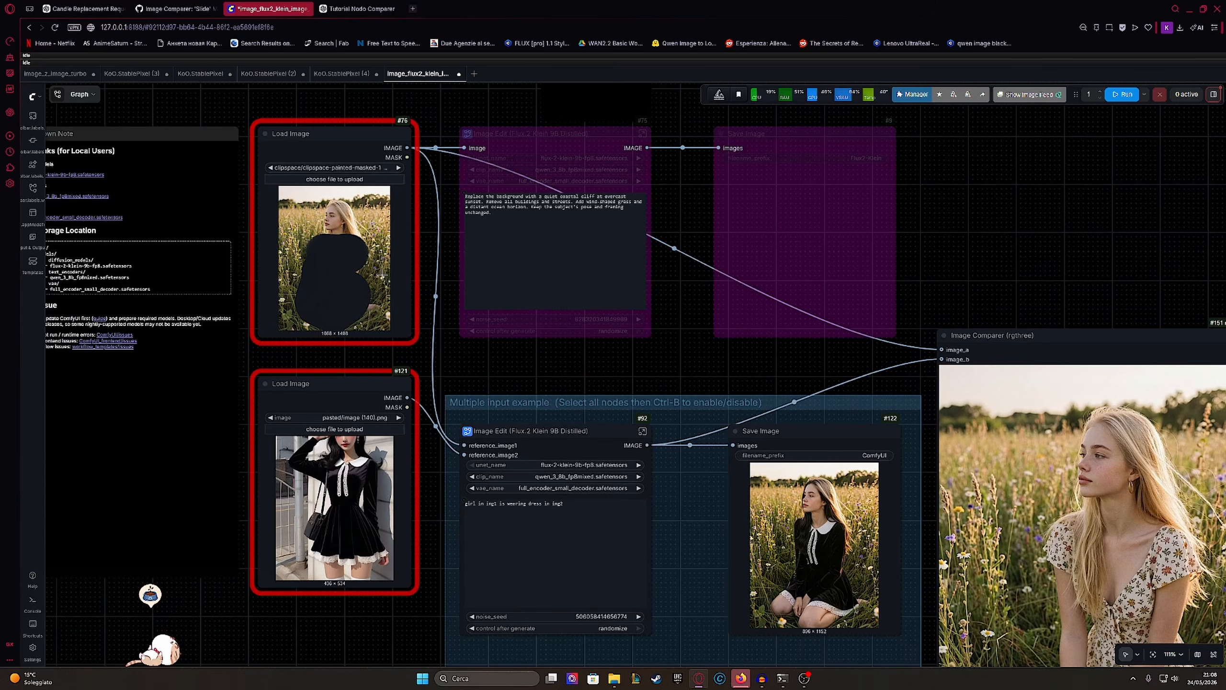
# Step: View the downloaded z-image-turbo picture from the Download folder at full size, and close the image viewer
pyautogui.click(1179, 29)
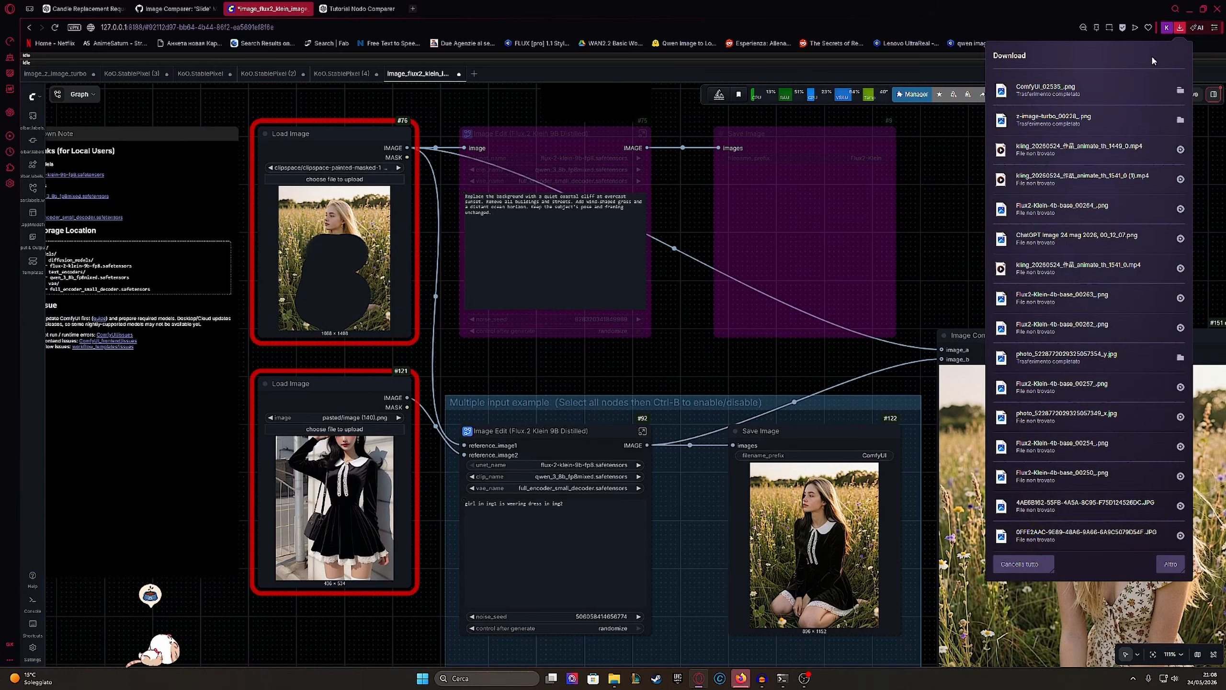
pyautogui.click(1179, 93)
pyautogui.doubleClick(655, 354)
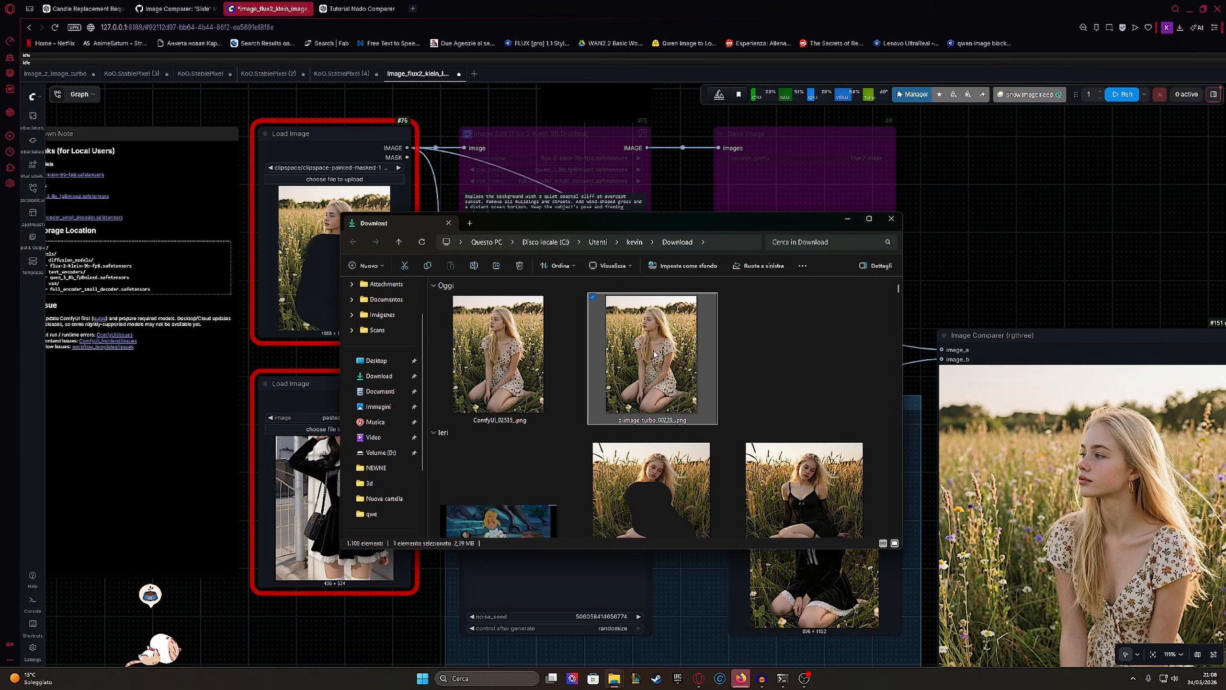
pyautogui.scroll(-1, 534, 276)
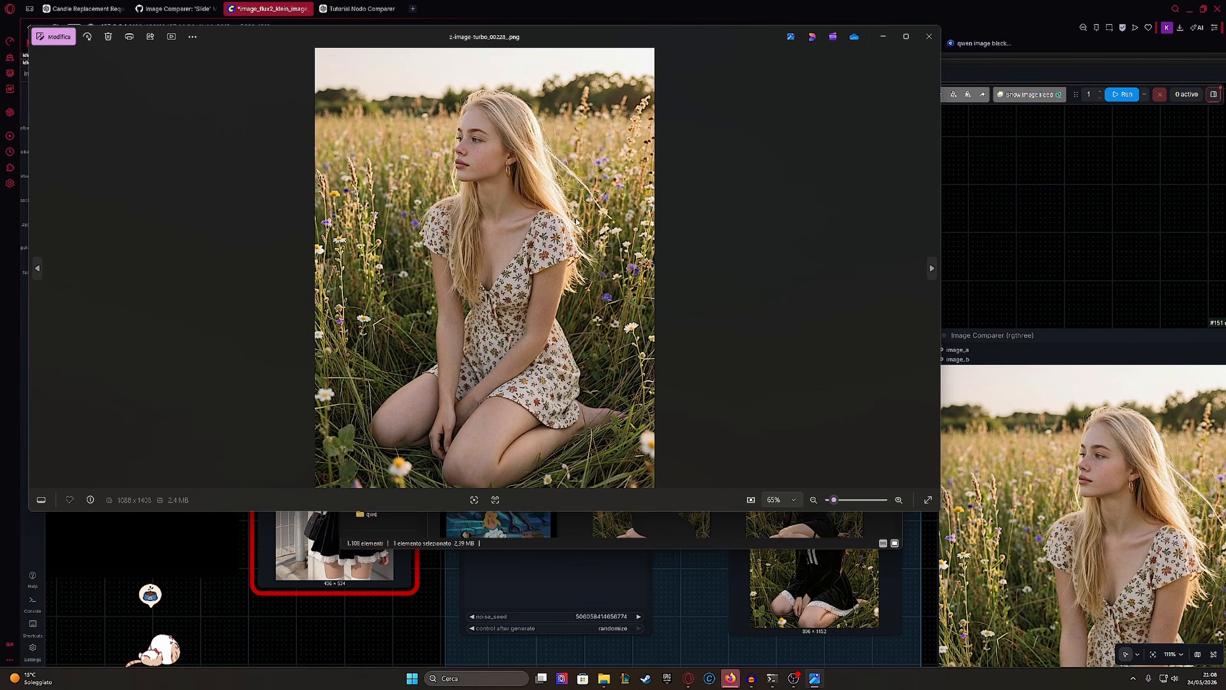
pyautogui.click(930, 42)
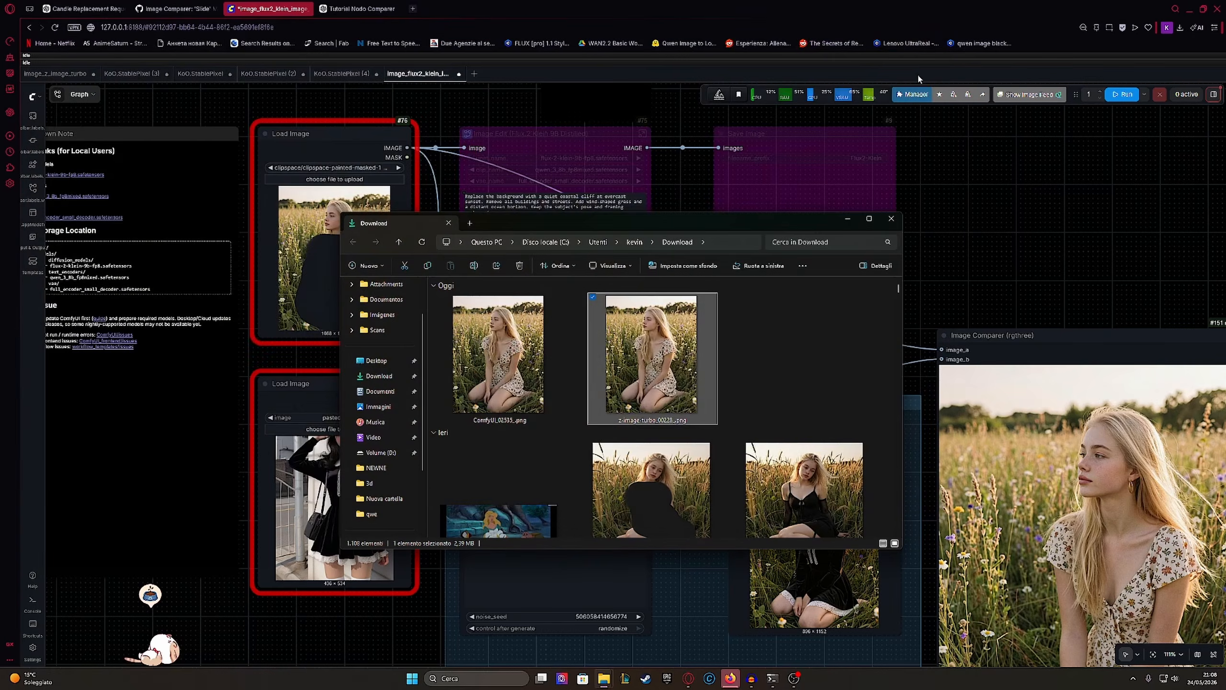
# Step: Compare the source portrait with the Flux.2 Klein edit in the Image Comparer, inspecting the hair, dress and background up close
pyautogui.moveTo(975, 291); pyautogui.dragTo(765, 171)
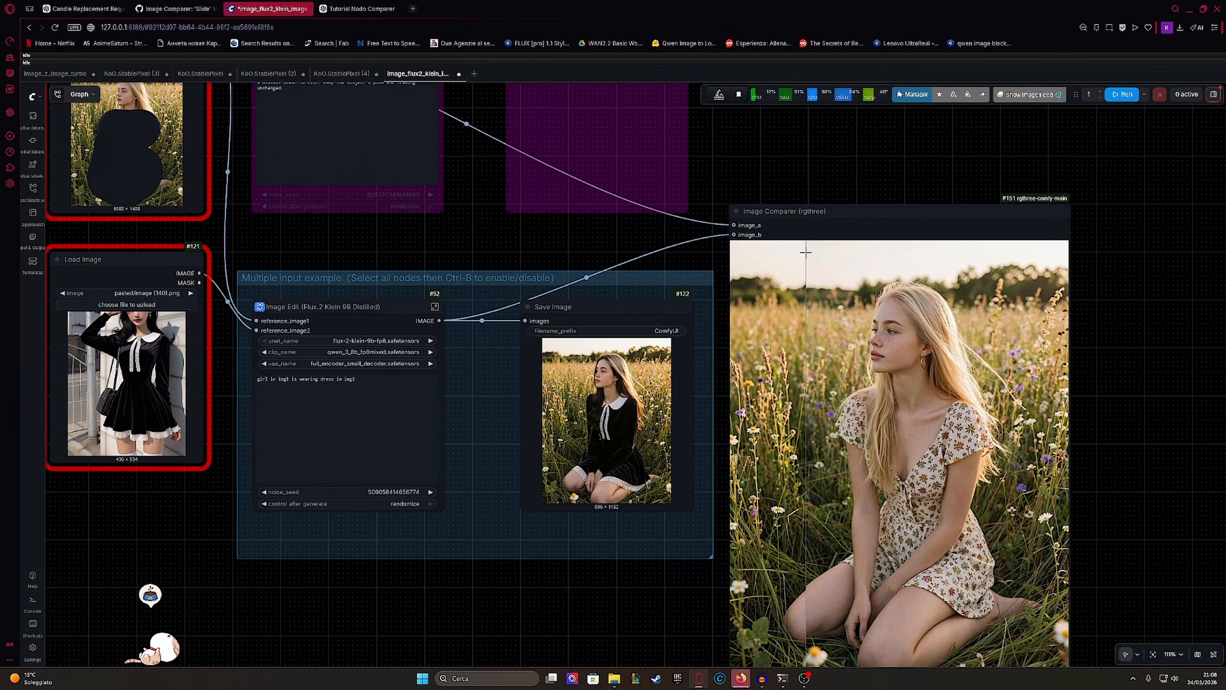
pyautogui.moveTo(796, 276); pyautogui.dragTo(701, 216)
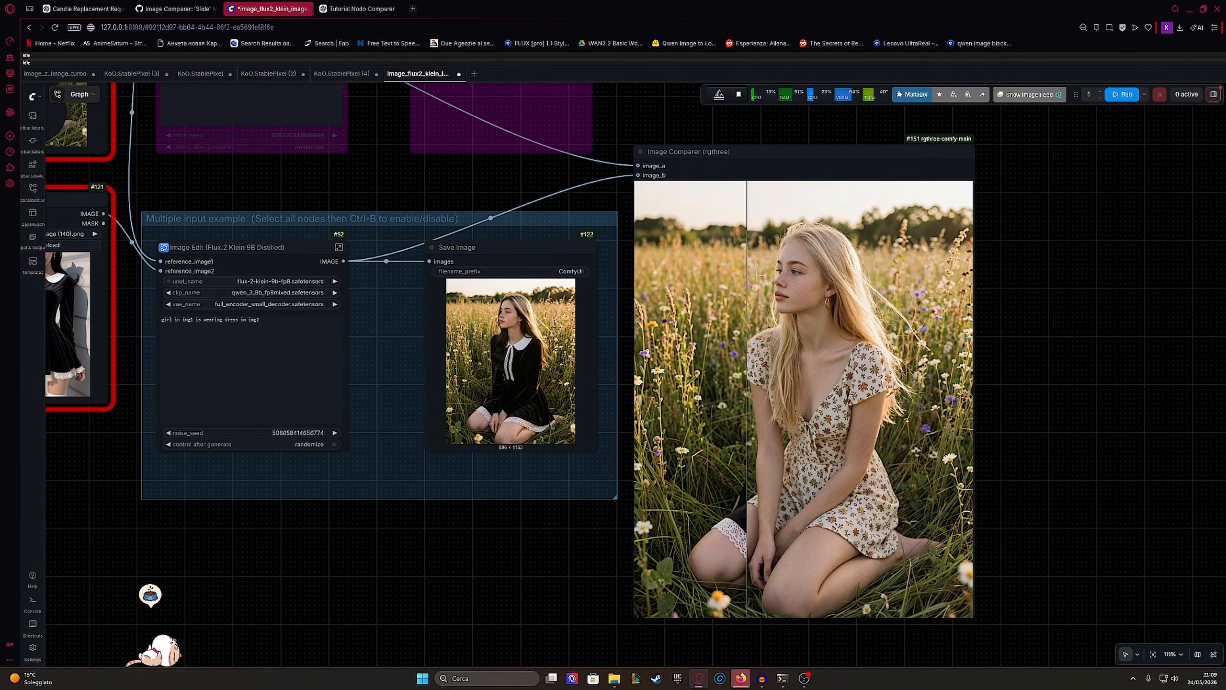
pyautogui.scroll(2, 958, 290)
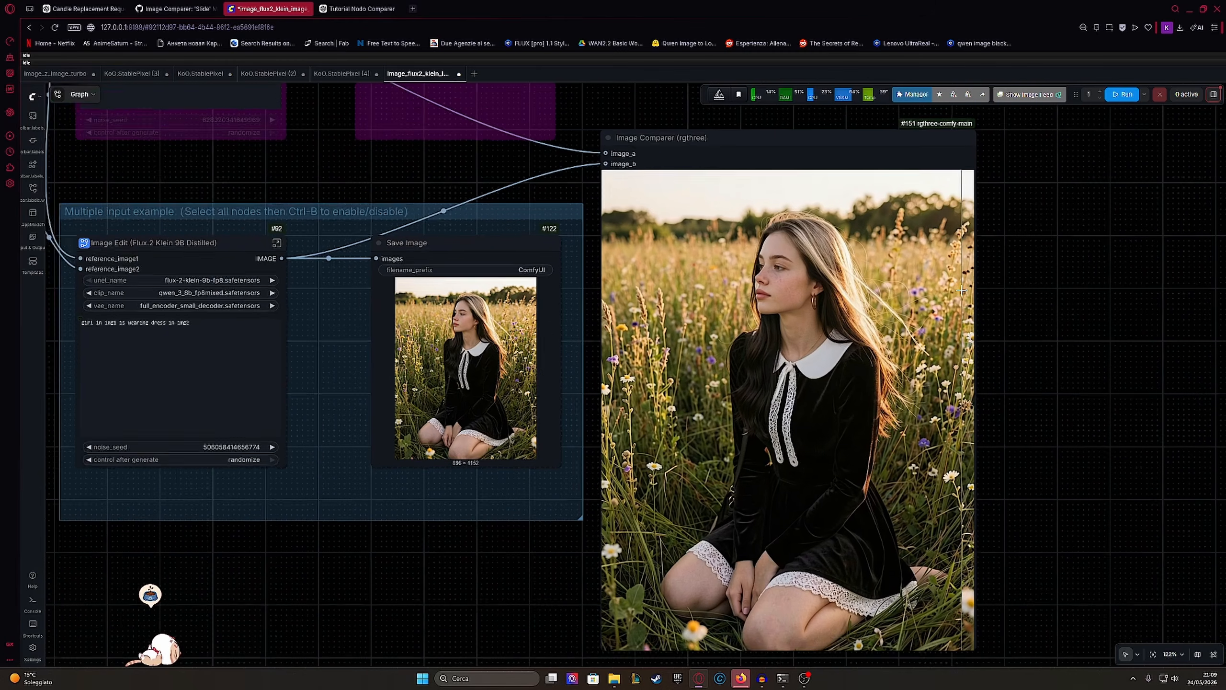
pyautogui.moveTo(954, 291); pyautogui.dragTo(942, 265)
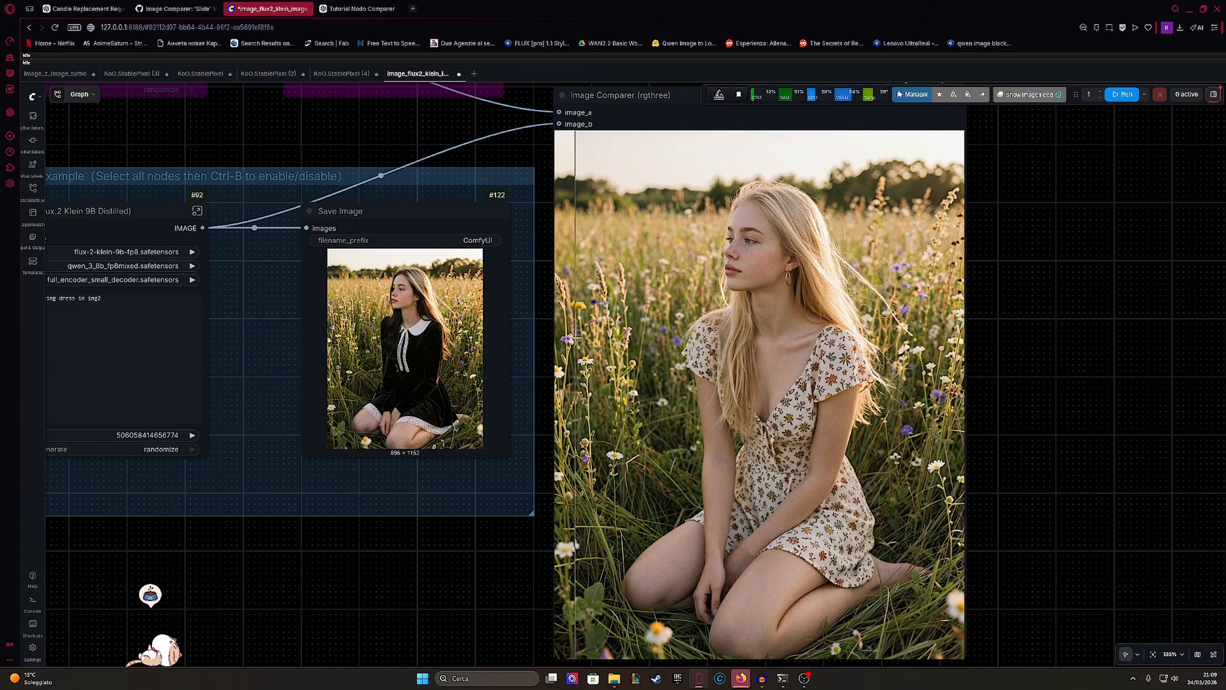
pyautogui.scroll(3, 594, 425)
pyautogui.scroll(8, 602, 478)
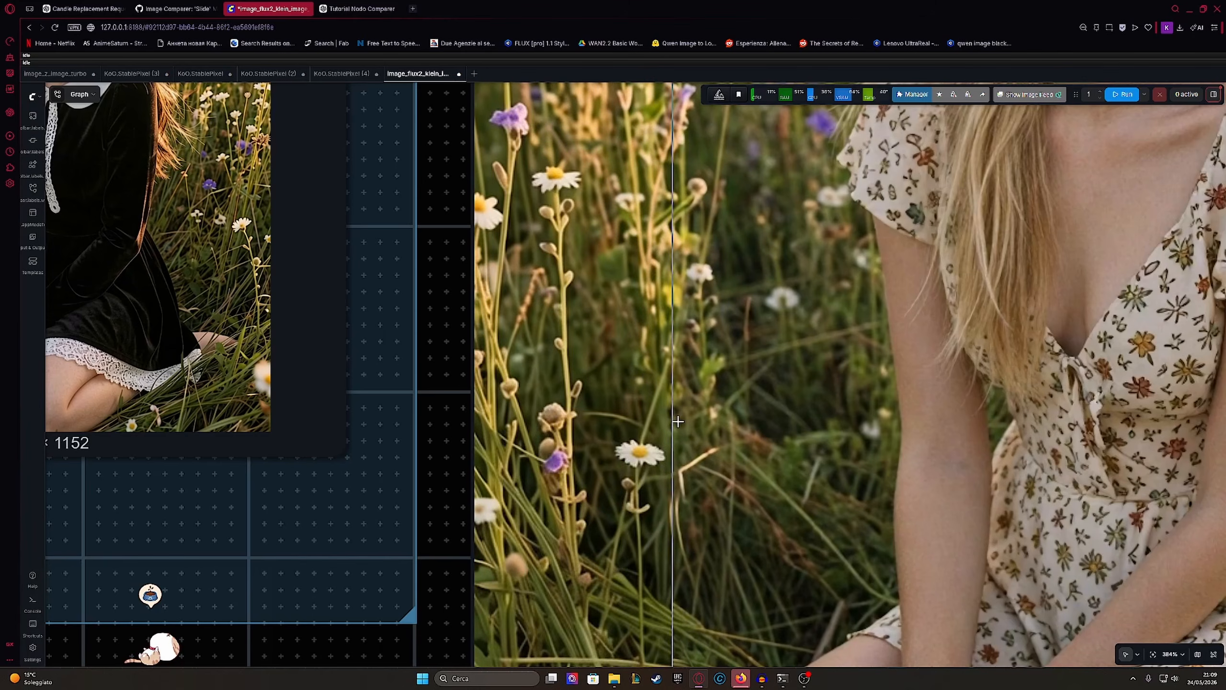
pyautogui.scroll(-3, 659, 429)
pyautogui.scroll(-2, 719, 389)
pyautogui.moveTo(769, 386); pyautogui.dragTo(485, 426)
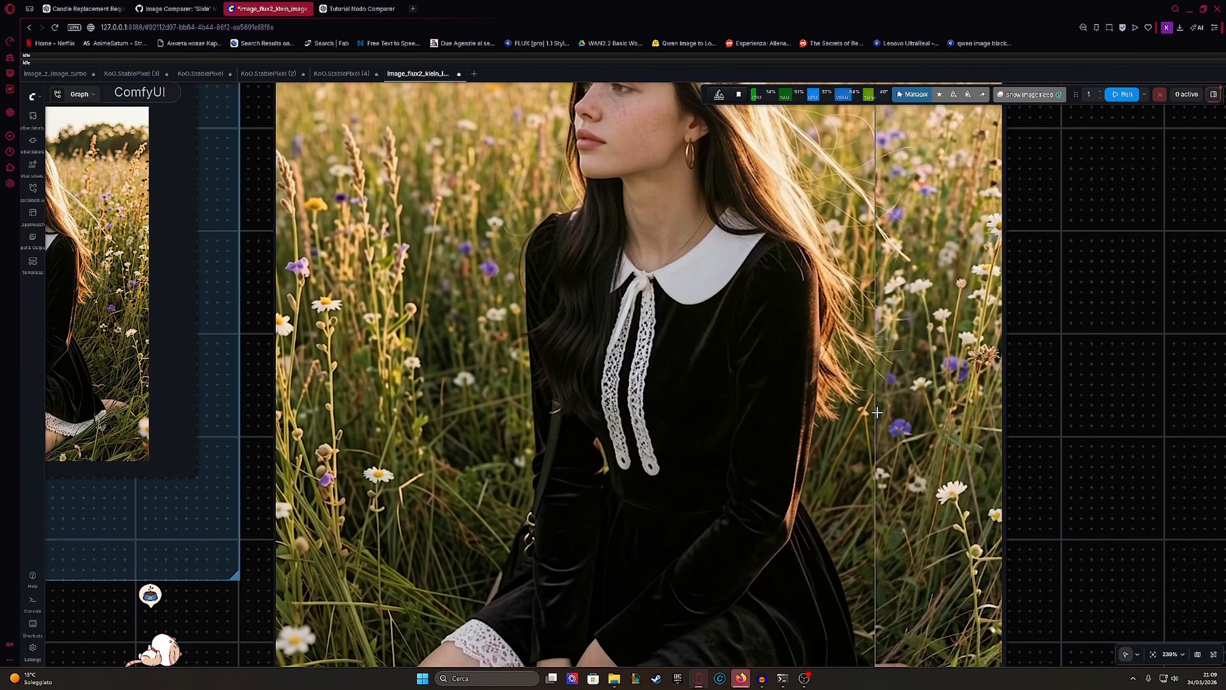
# Step: Compare the full figure of the source portrait with the Flux.2 Klein edit across the whole Image Comparer picture
pyautogui.moveTo(989, 410); pyautogui.dragTo(991, 487)
pyautogui.moveTo(936, 427); pyautogui.dragTo(960, 477)
pyautogui.scroll(-3, 967, 414)
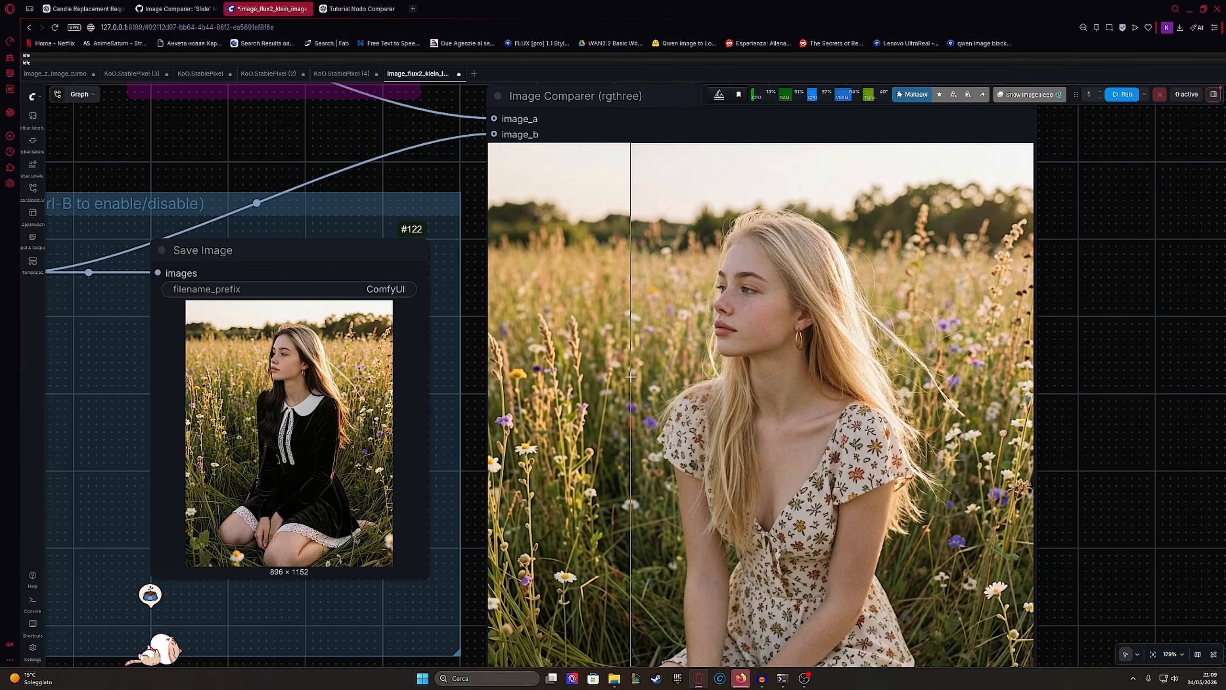
pyautogui.scroll(-3, 778, 322)
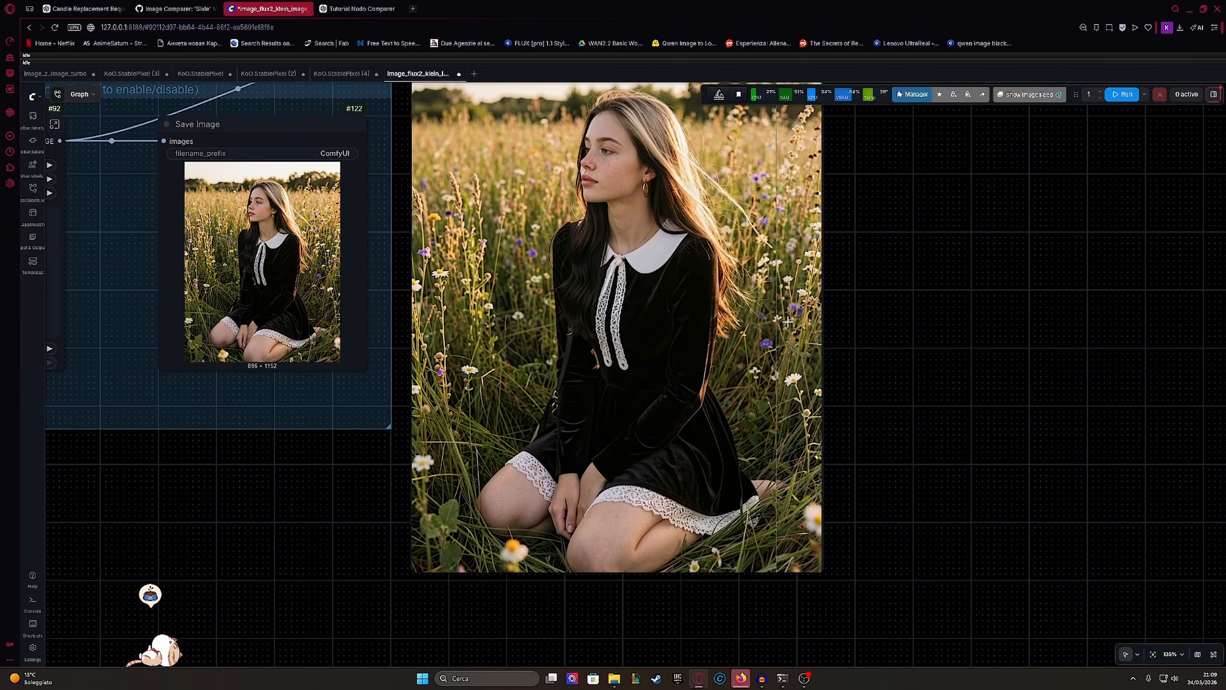
pyautogui.moveTo(778, 323); pyautogui.dragTo(761, 373)
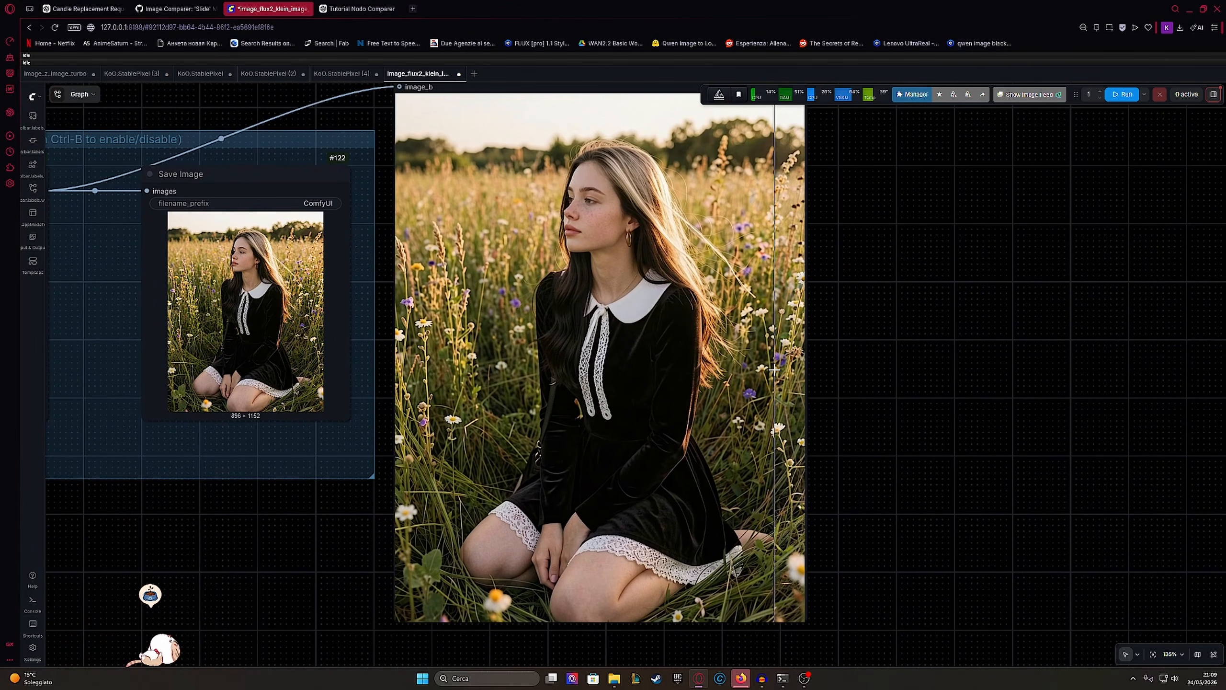
pyautogui.moveTo(697, 247); pyautogui.dragTo(732, 280)
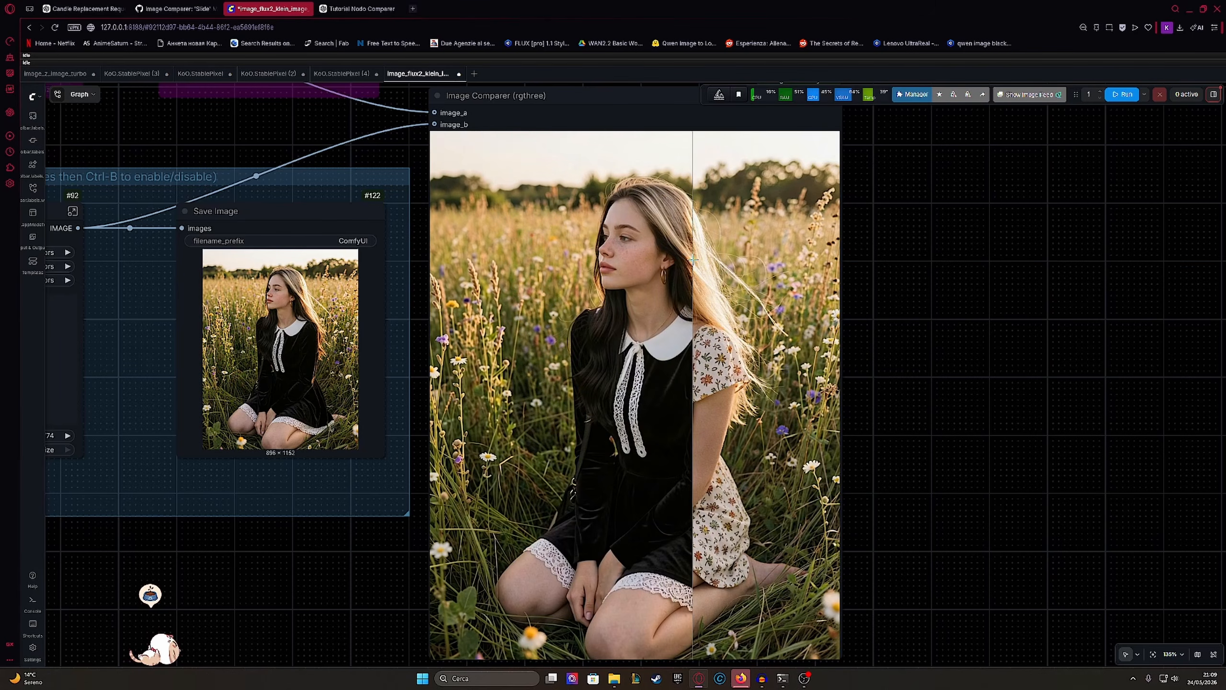
pyautogui.moveTo(627, 269); pyautogui.dragTo(607, 237)
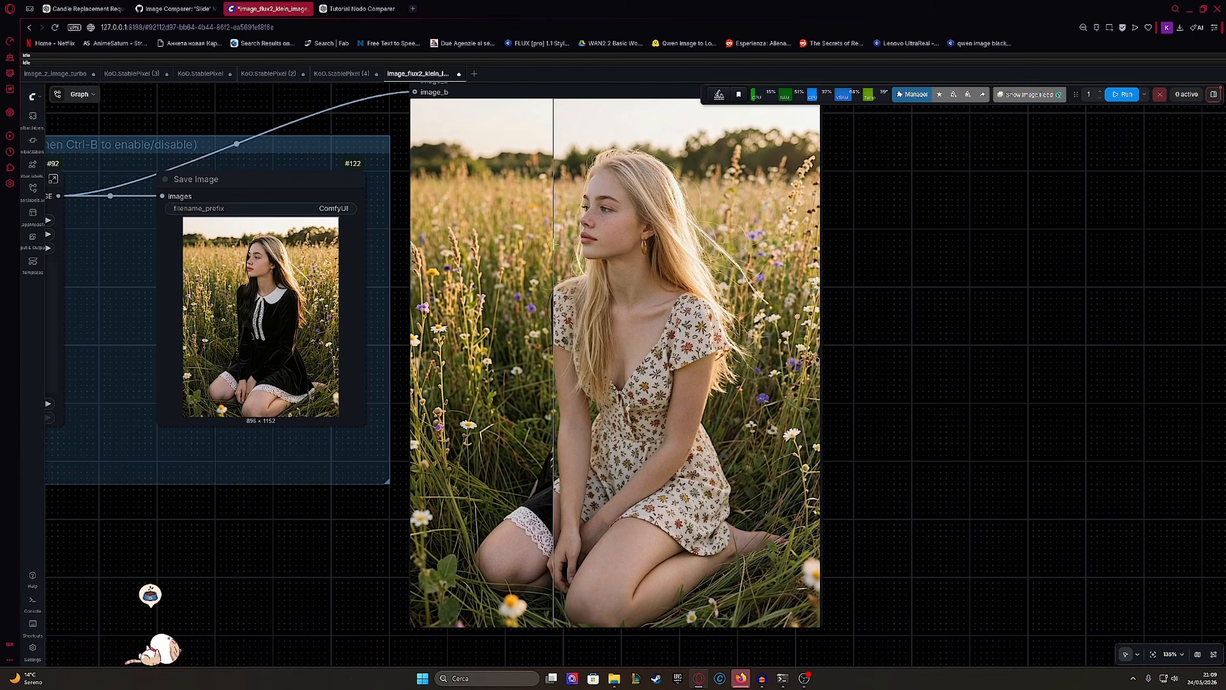
# Step: Review the Image Edit (Flux.2 Klein 9B Distilled) node's models and prompt, its Save Image output and its two Load Image inputs
pyautogui.moveTo(528, 257); pyautogui.dragTo(729, 298)
pyautogui.scroll(2, 540, 379)
pyautogui.moveTo(545, 417); pyautogui.dragTo(607, 432)
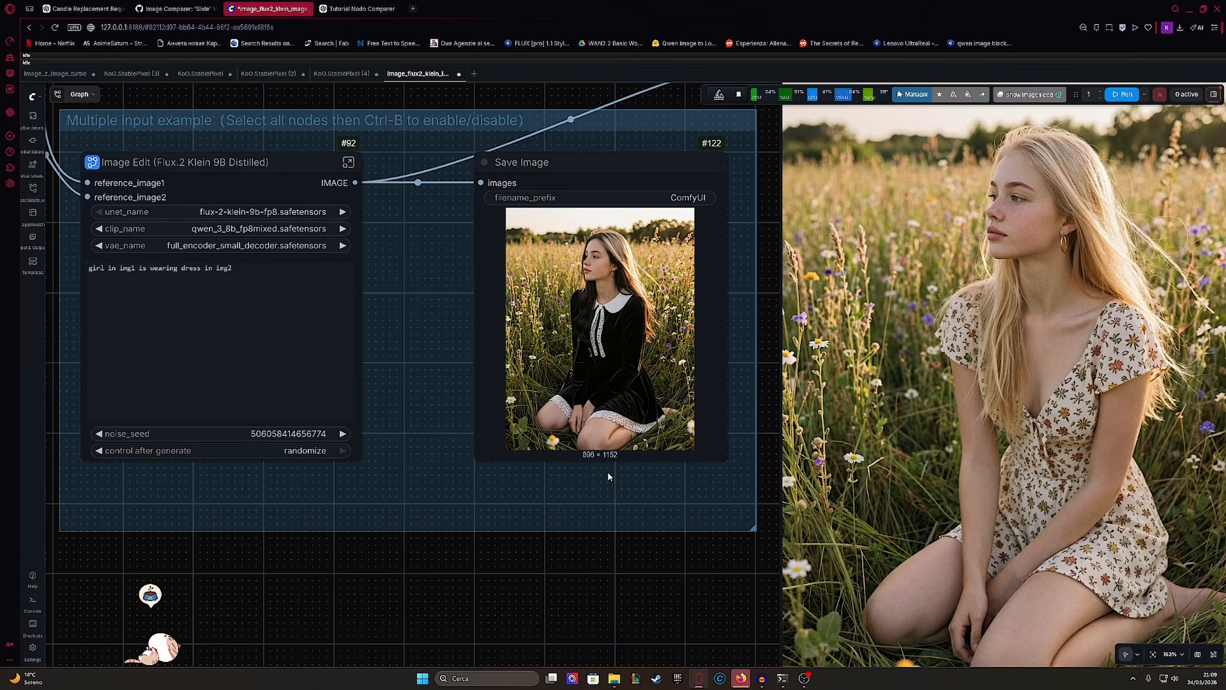
pyautogui.scroll(-2, 524, 453)
pyautogui.moveTo(396, 442); pyautogui.dragTo(661, 469)
pyautogui.scroll(-1, 499, 410)
pyautogui.moveTo(493, 408); pyautogui.dragTo(725, 616)
pyautogui.scroll(5, 511, 356)
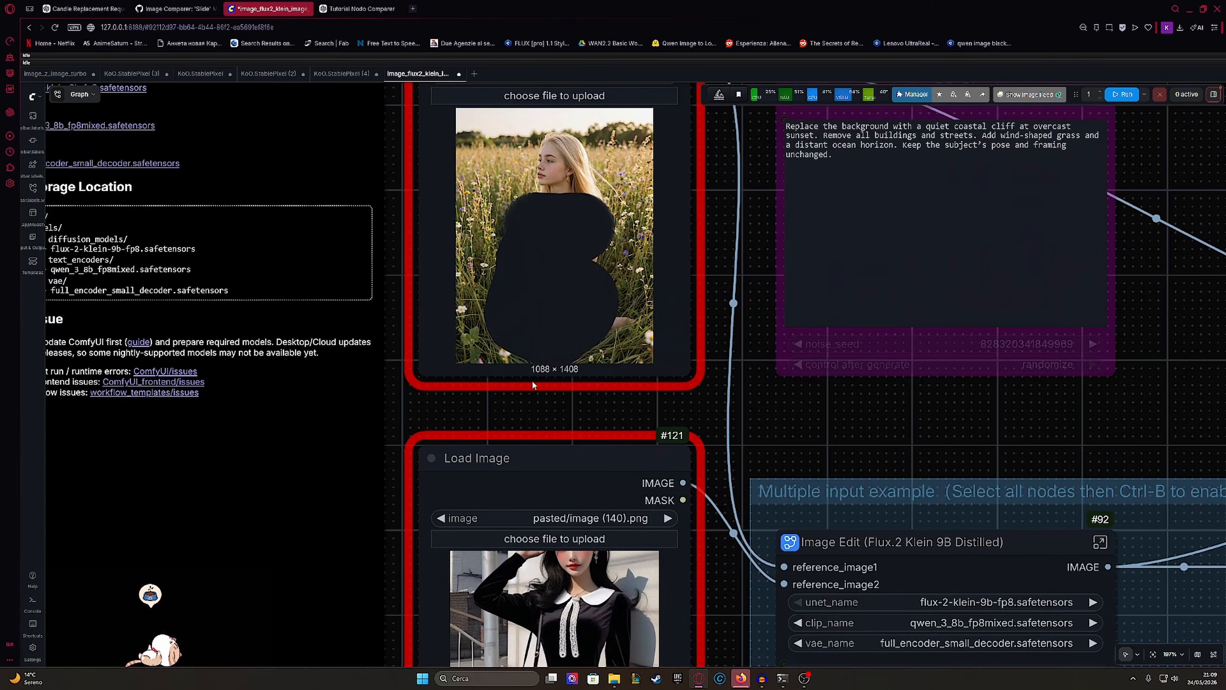
pyautogui.moveTo(871, 454); pyautogui.dragTo(607, 288)
pyautogui.moveTo(970, 529); pyautogui.dragTo(719, 372)
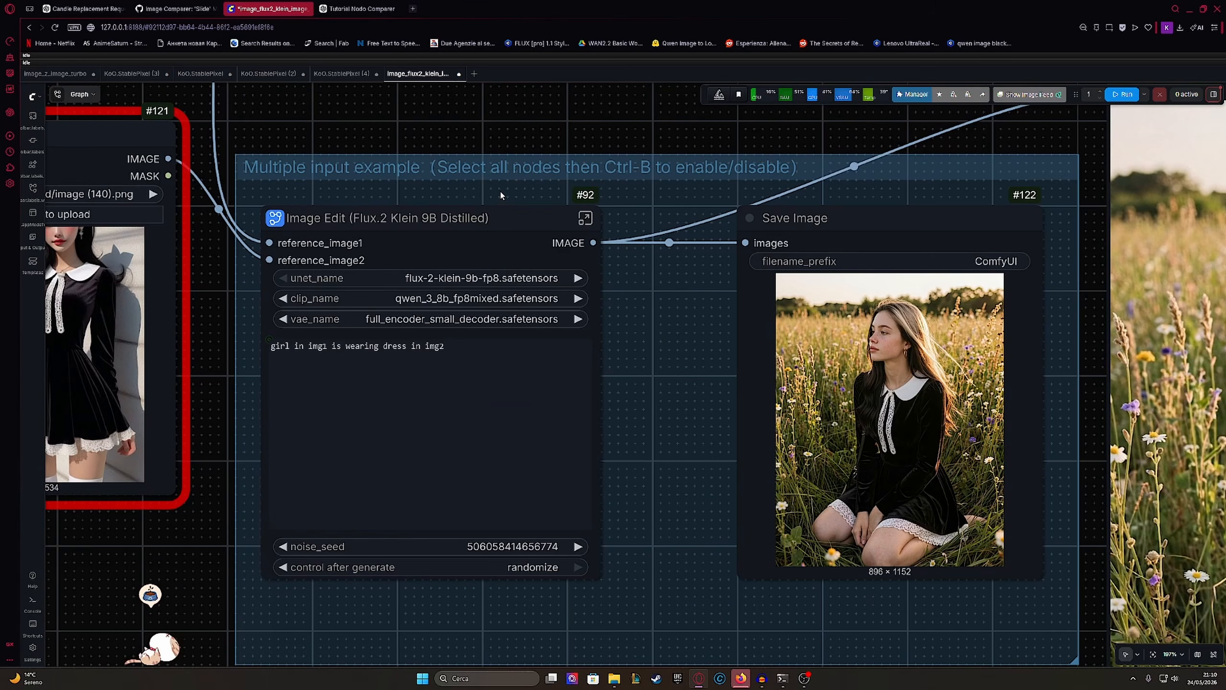
# Step: Open the KoO.StablePixel (4) workflow and go from its output to the Active Workflow and Load Bitmaps groups
pyautogui.click(333, 72)
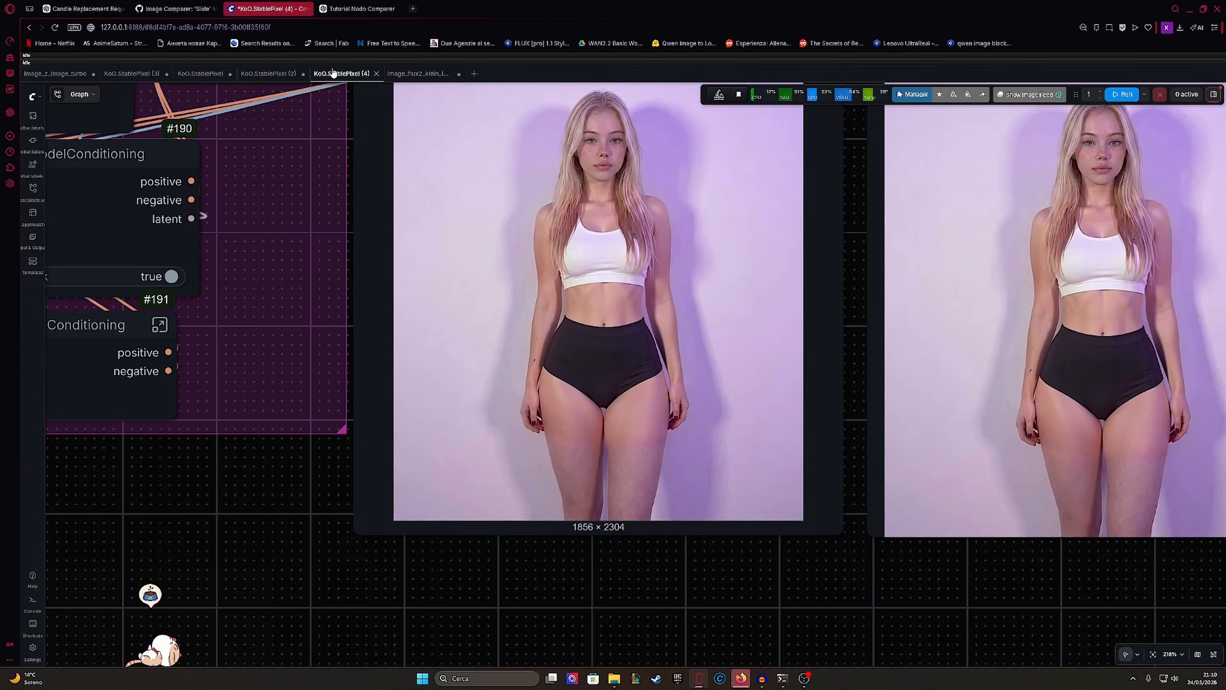
pyautogui.scroll(-6, 423, 281)
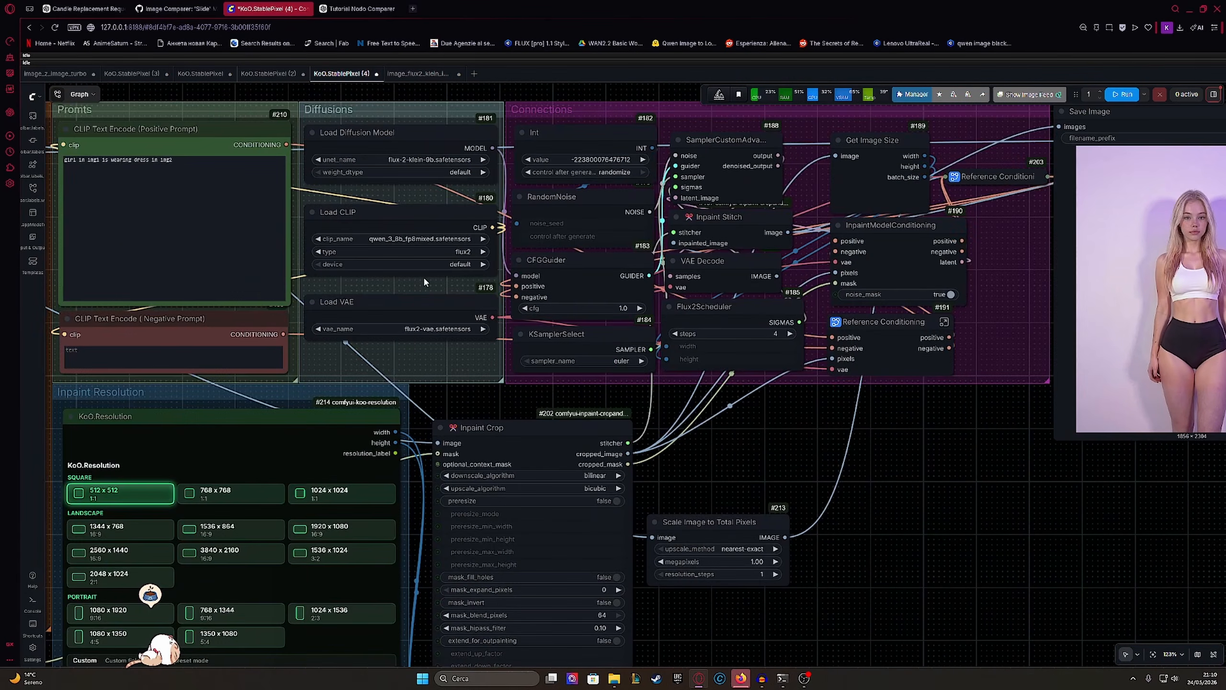
pyautogui.moveTo(423, 282); pyautogui.dragTo(649, 310)
pyautogui.moveTo(561, 305); pyautogui.dragTo(787, 310)
pyautogui.moveTo(699, 303); pyautogui.dragTo(772, 339)
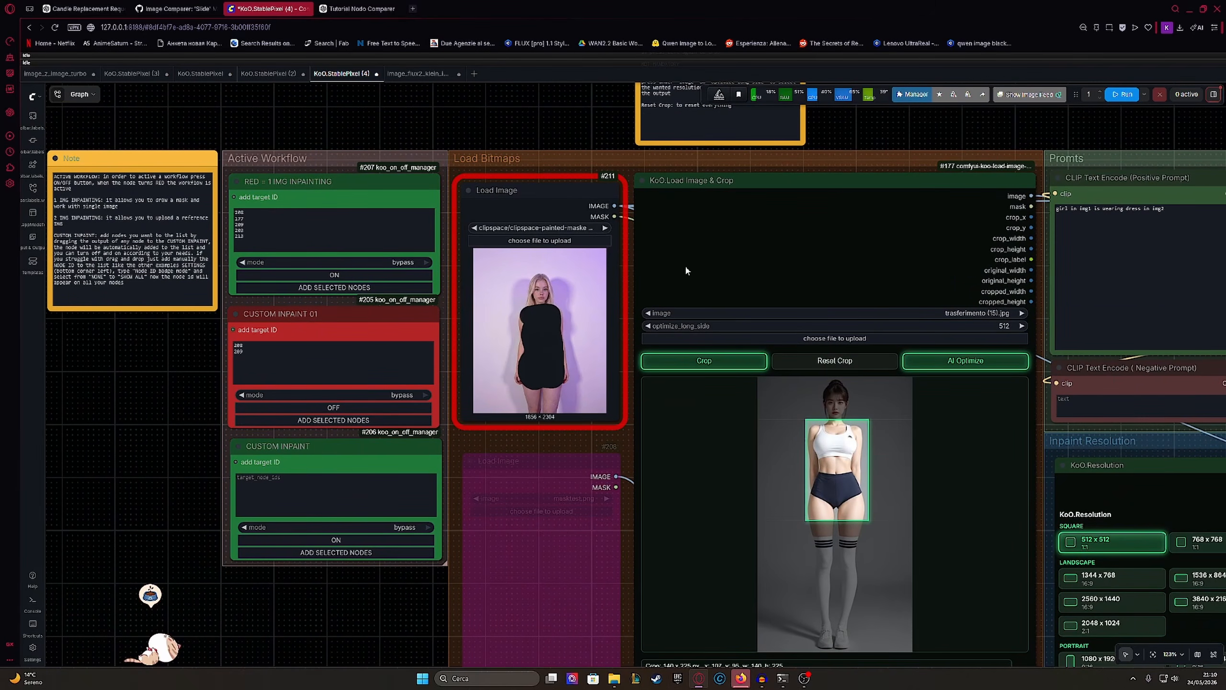
# Step: Examine the CUSTOM INPAINT managers, the KoO.Load Image & Crop node and the KoO.Resolution node one after another
pyautogui.click(304, 314)
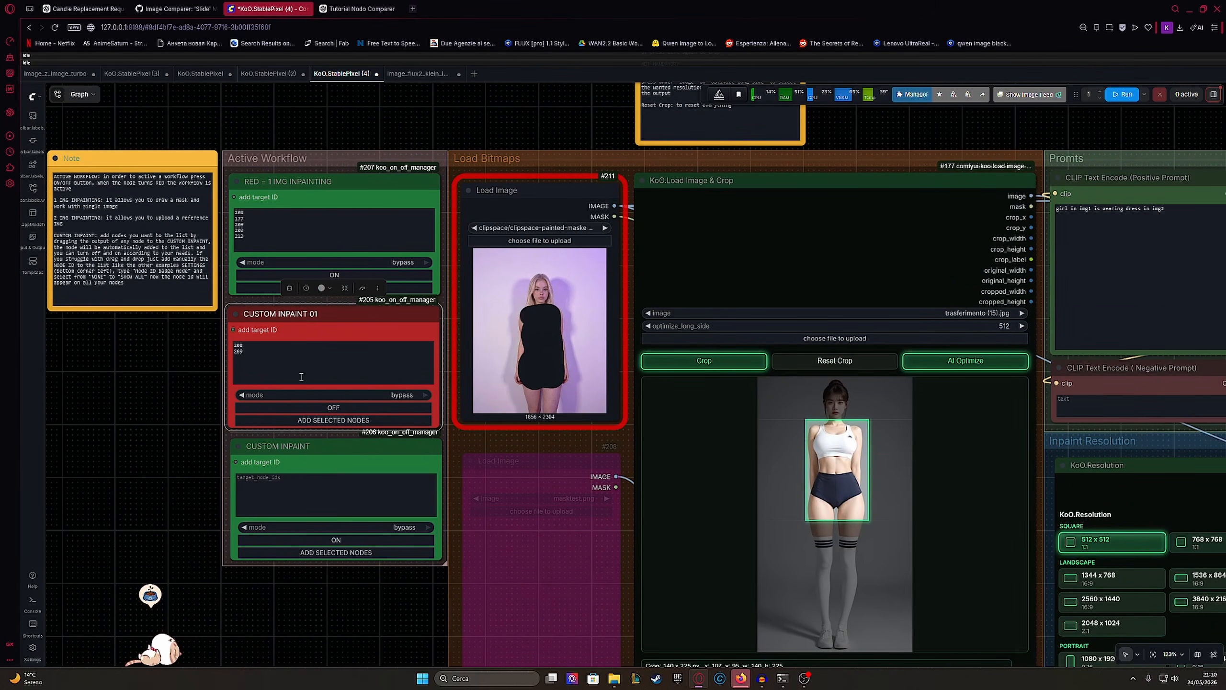
pyautogui.click(312, 445)
pyautogui.click(786, 184)
pyautogui.moveTo(1082, 442); pyautogui.dragTo(1023, 378)
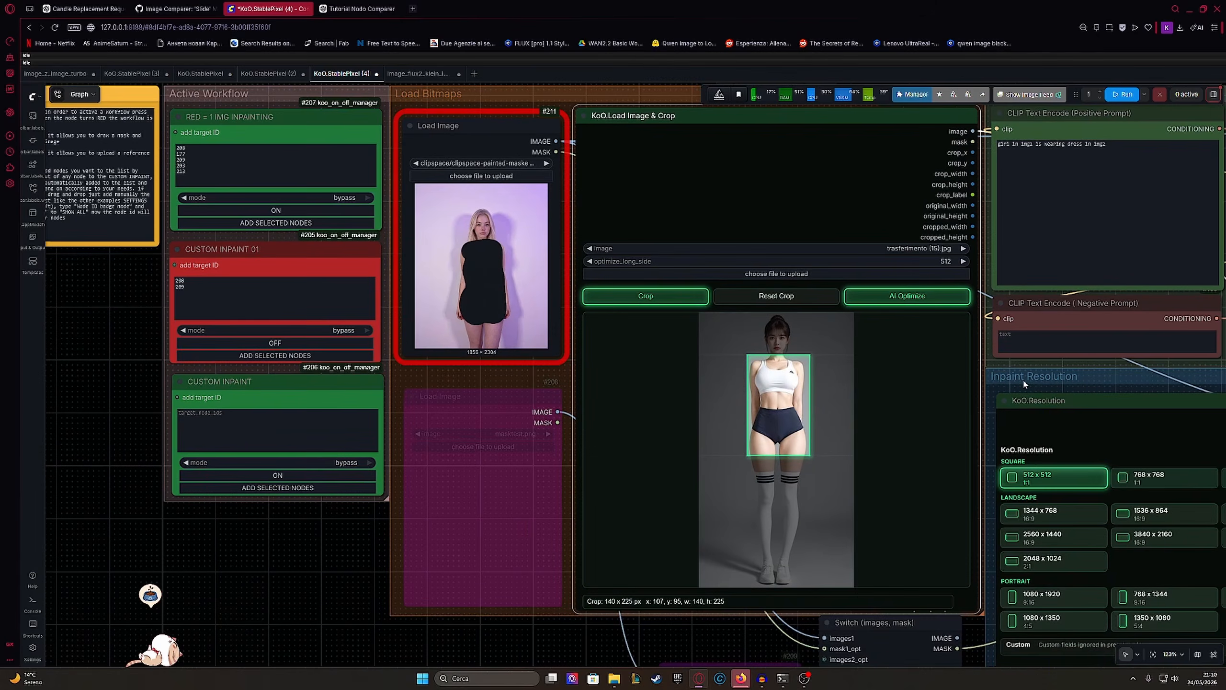
pyautogui.click(1052, 405)
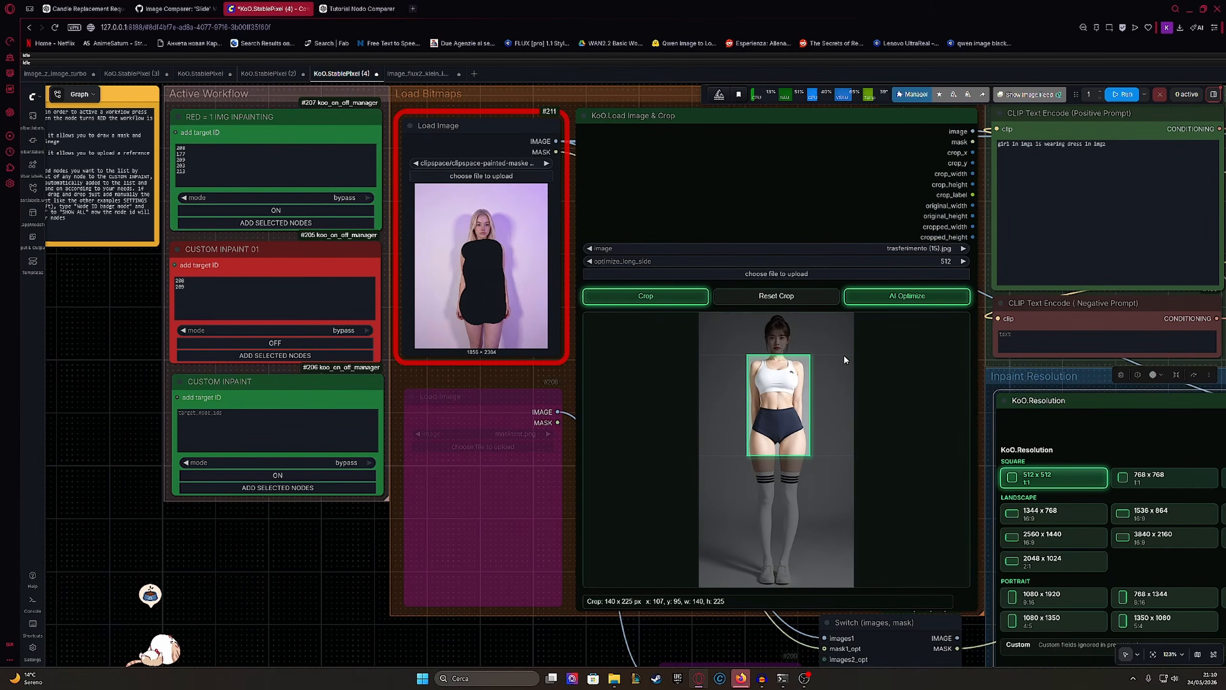
pyautogui.moveTo(824, 355); pyautogui.dragTo(660, 409)
pyautogui.scroll(-1, 658, 391)
pyautogui.scroll(1, 631, 401)
pyautogui.moveTo(569, 390); pyautogui.dragTo(598, 383)
pyautogui.moveTo(349, 292); pyautogui.dragTo(509, 311)
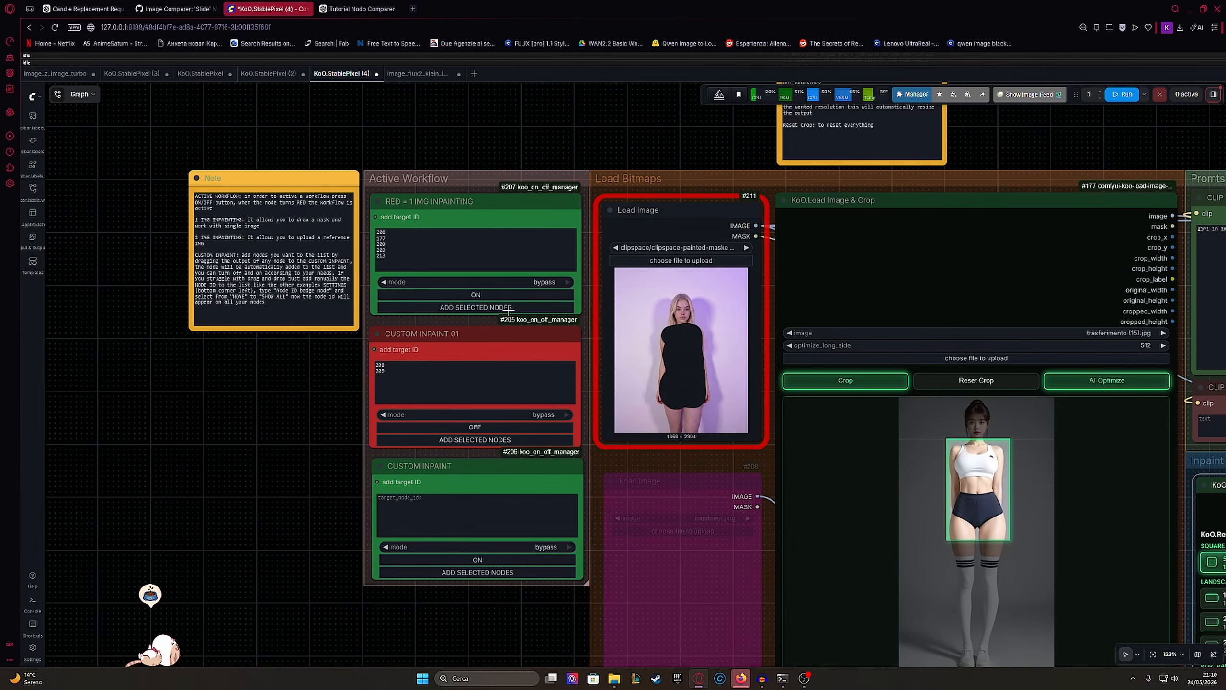
# Step: Toggle CUSTOM INPAINT 01 to ON and RED = 1 IMG INPAINTING to OFF, and inspect the affected nodes through to the output
pyautogui.click(449, 425)
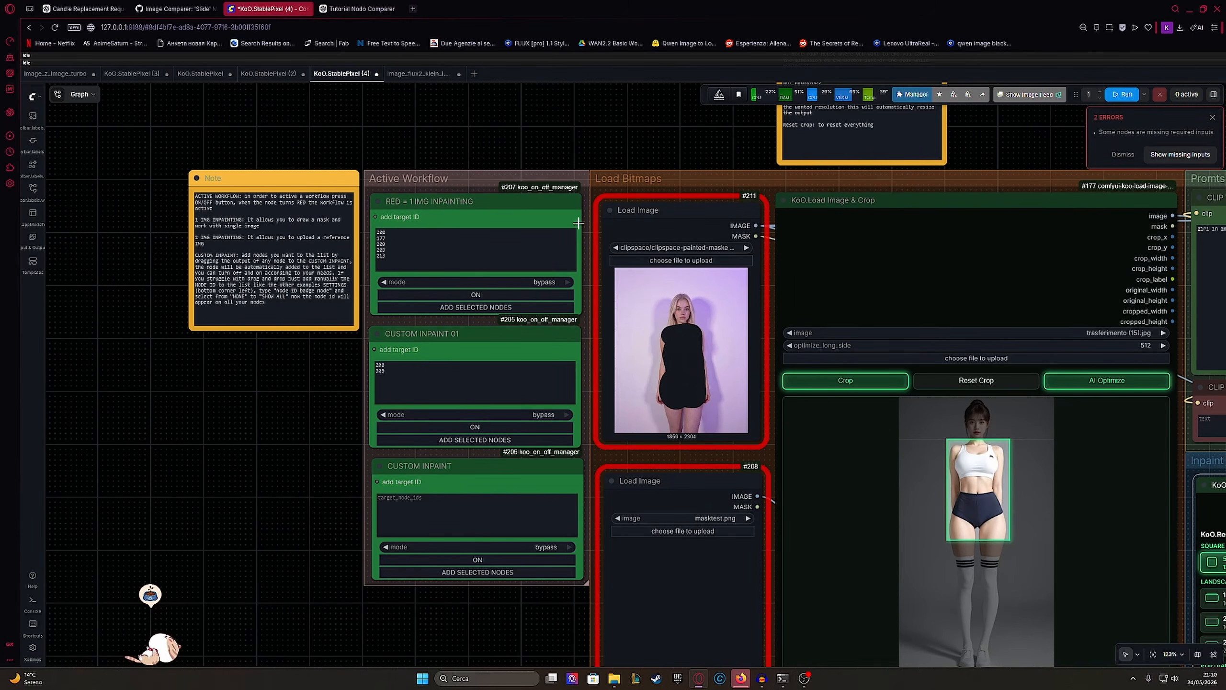
pyautogui.click(462, 294)
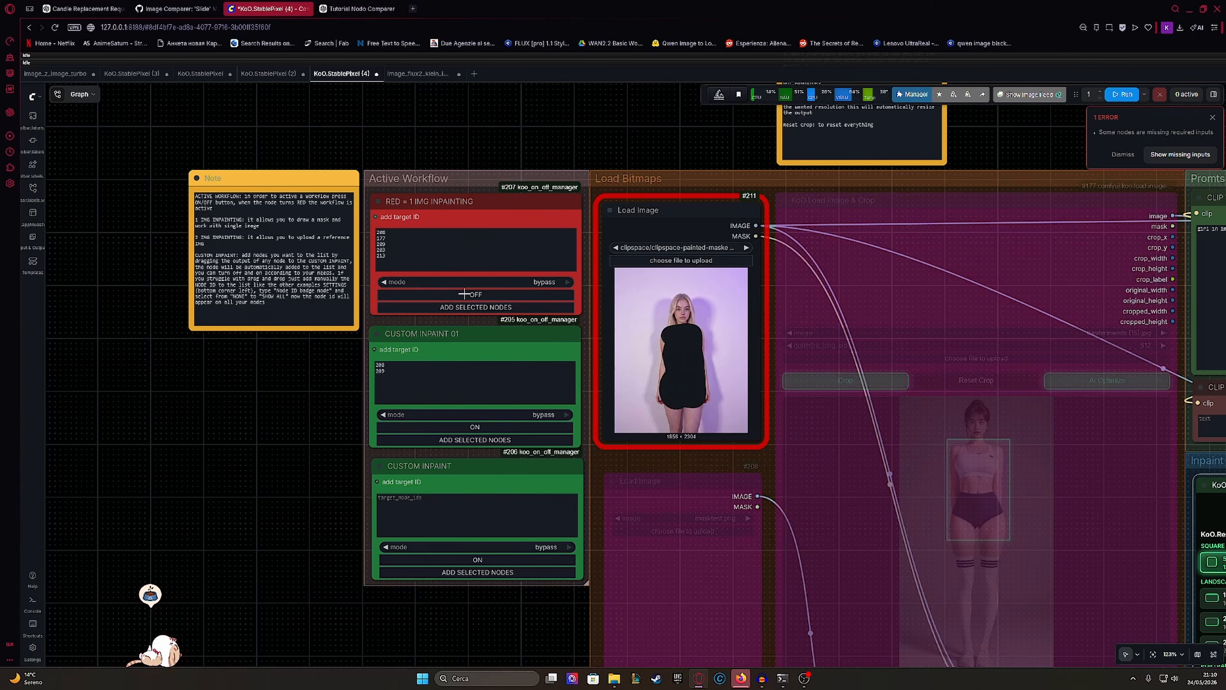
pyautogui.scroll(-1, 574, 266)
pyautogui.scroll(-3, 676, 310)
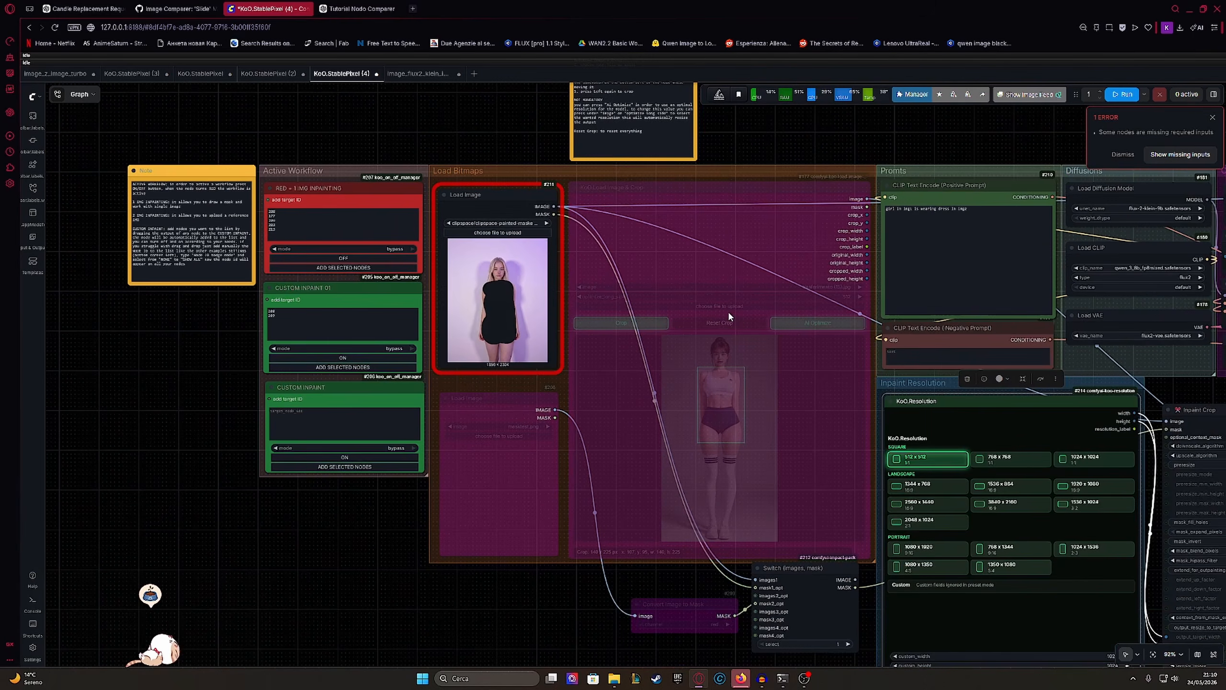
pyautogui.moveTo(749, 309); pyautogui.dragTo(534, 309)
pyautogui.moveTo(1023, 319); pyautogui.dragTo(709, 329)
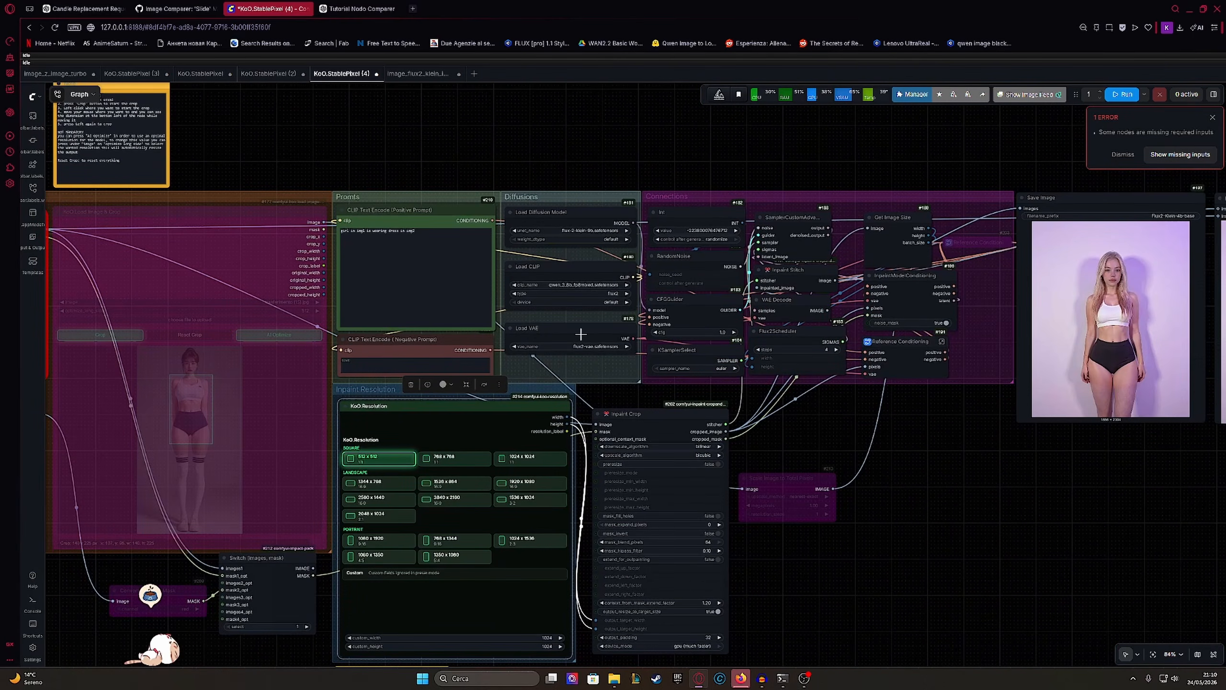
# Step: Check the target IDs and masked Load Image up close, and toggle RED = 1 IMG INPAINTING to ON and CUSTOM INPAINT 01 to OFF
pyautogui.moveTo(339, 334); pyautogui.dragTo(743, 327)
pyautogui.moveTo(250, 238); pyautogui.dragTo(402, 246)
pyautogui.scroll(7, 371, 226)
pyautogui.scroll(3, 371, 224)
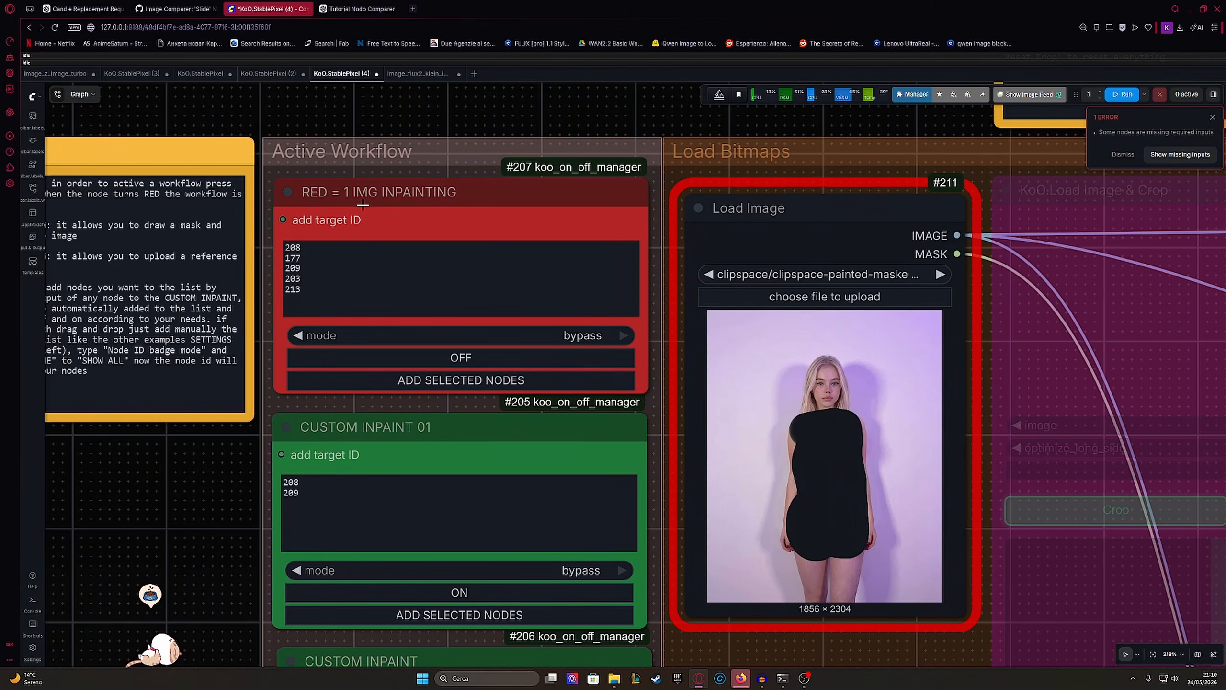
pyautogui.moveTo(790, 327); pyautogui.dragTo(494, 292)
pyautogui.scroll(-1, 681, 290)
pyautogui.scroll(-2, 584, 292)
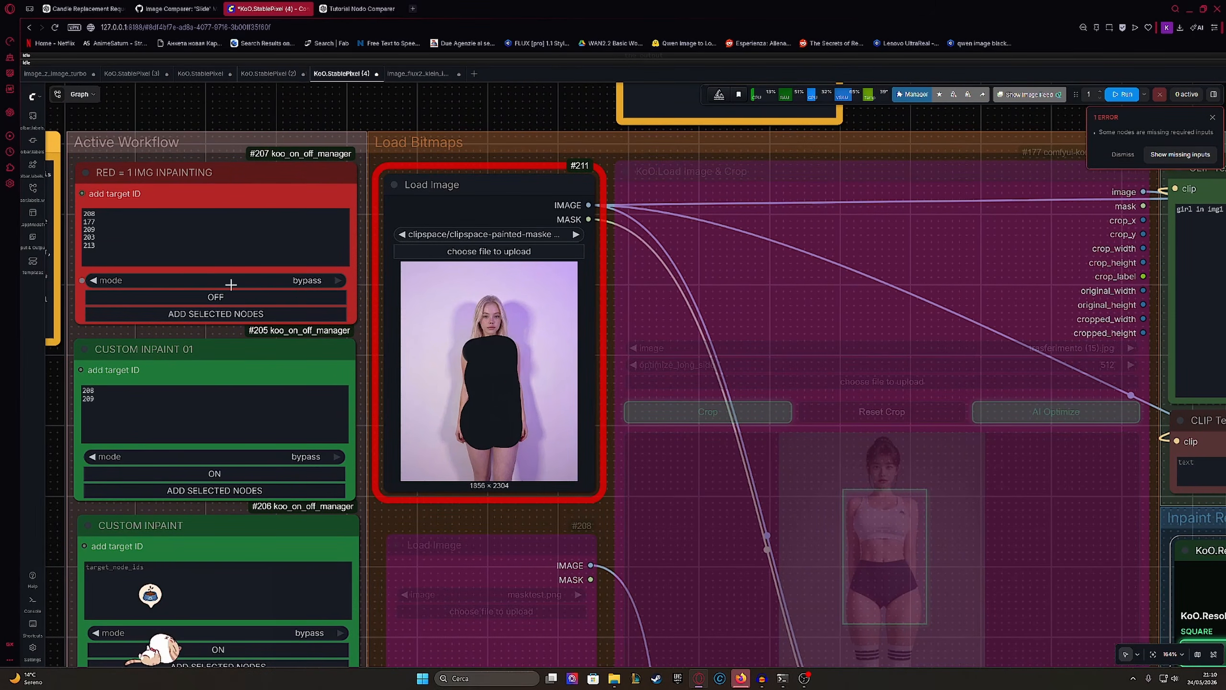
pyautogui.click(227, 296)
pyautogui.click(223, 473)
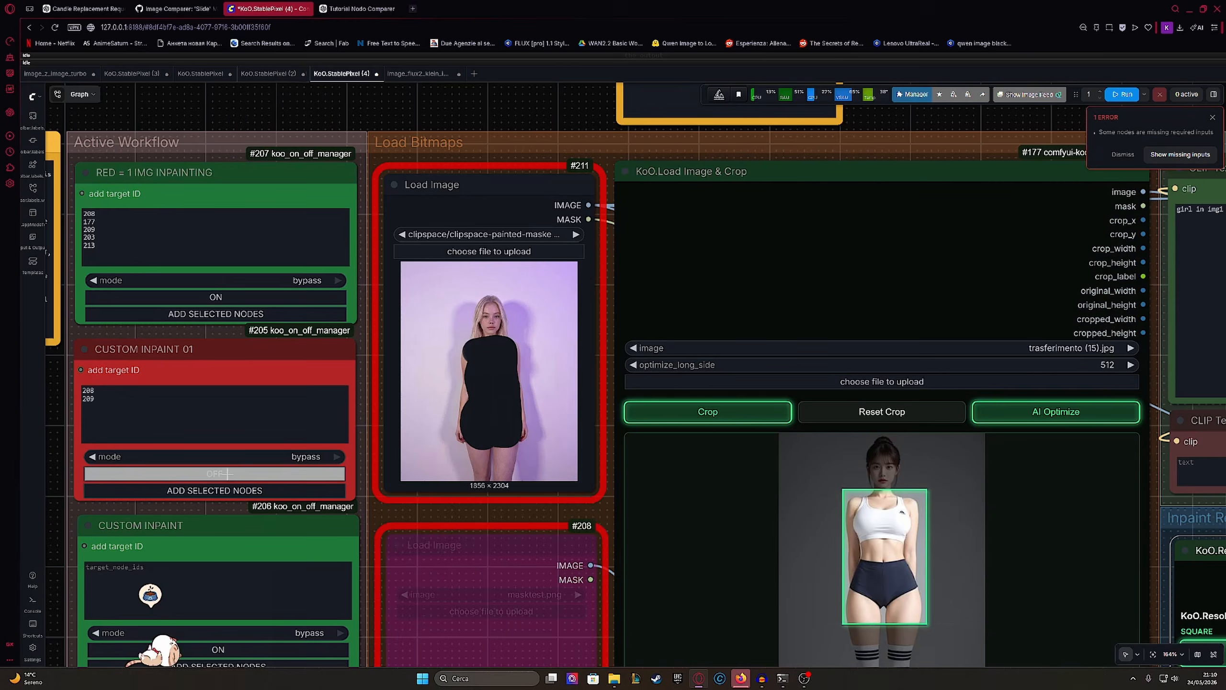
# Step: Open the KoO.StablePixel (2) workflow and review its Active Workflow managers, masked Load Image and positive prompt
pyautogui.click(265, 76)
pyautogui.moveTo(339, 221); pyautogui.dragTo(731, 256)
pyautogui.moveTo(496, 239); pyautogui.dragTo(542, 251)
pyautogui.scroll(4, 494, 244)
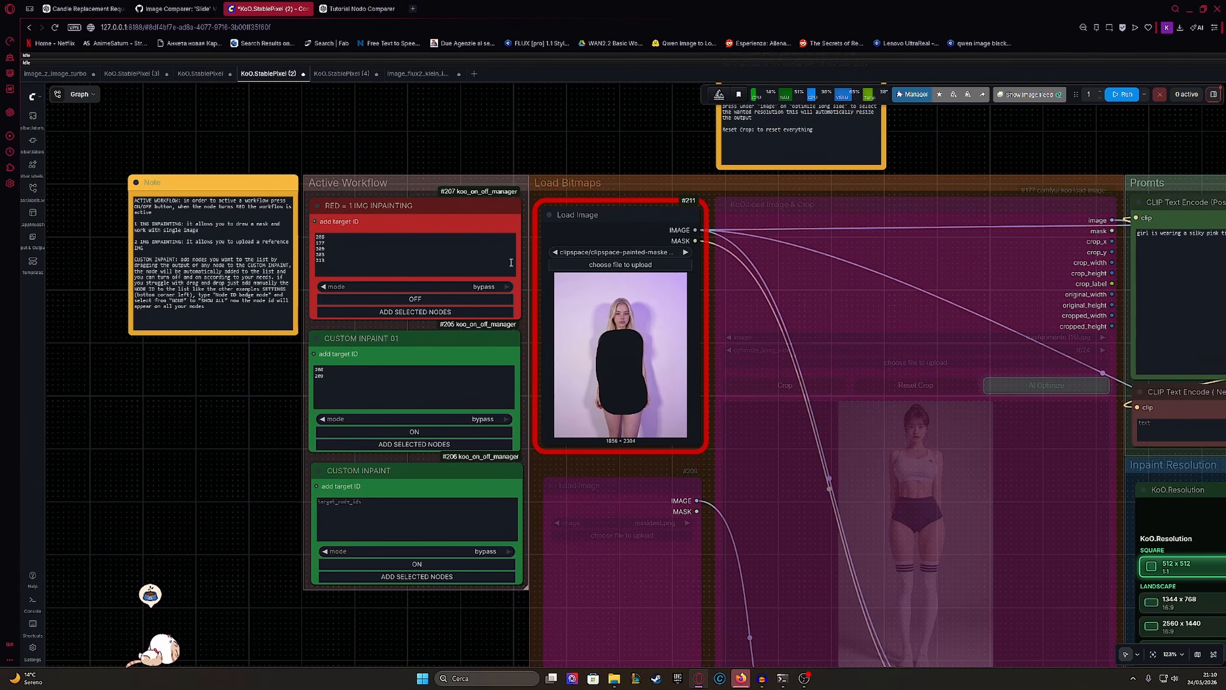
pyautogui.scroll(3, 377, 262)
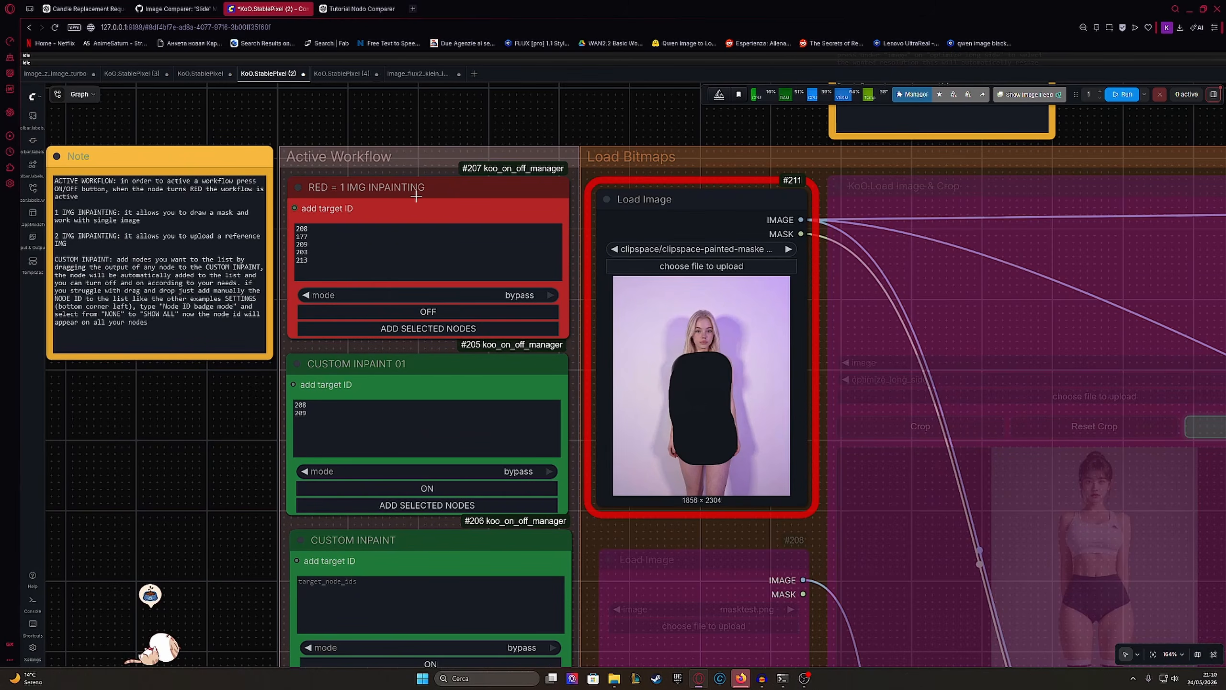
pyautogui.scroll(-3, 536, 220)
pyautogui.moveTo(585, 238); pyautogui.dragTo(330, 226)
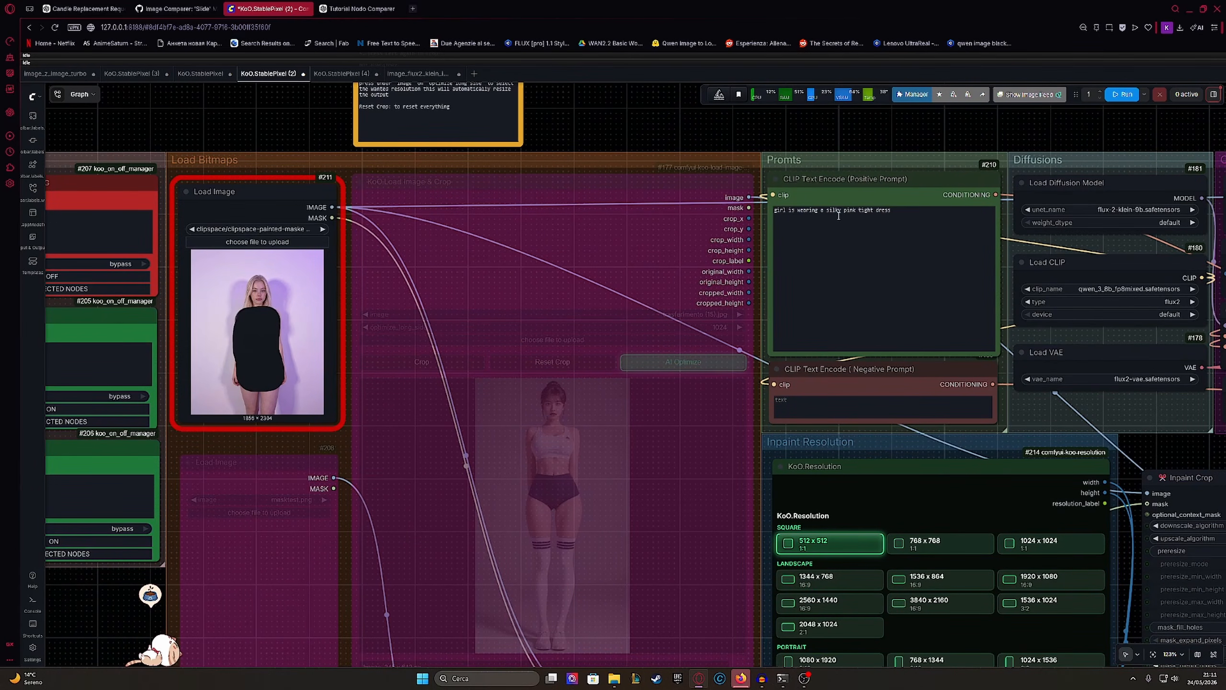
# Step: Run the single-image inpainting workflow for the silky pink tight dress, and choose 1024 x 1024 as the inpaint resolution
pyautogui.click(1121, 94)
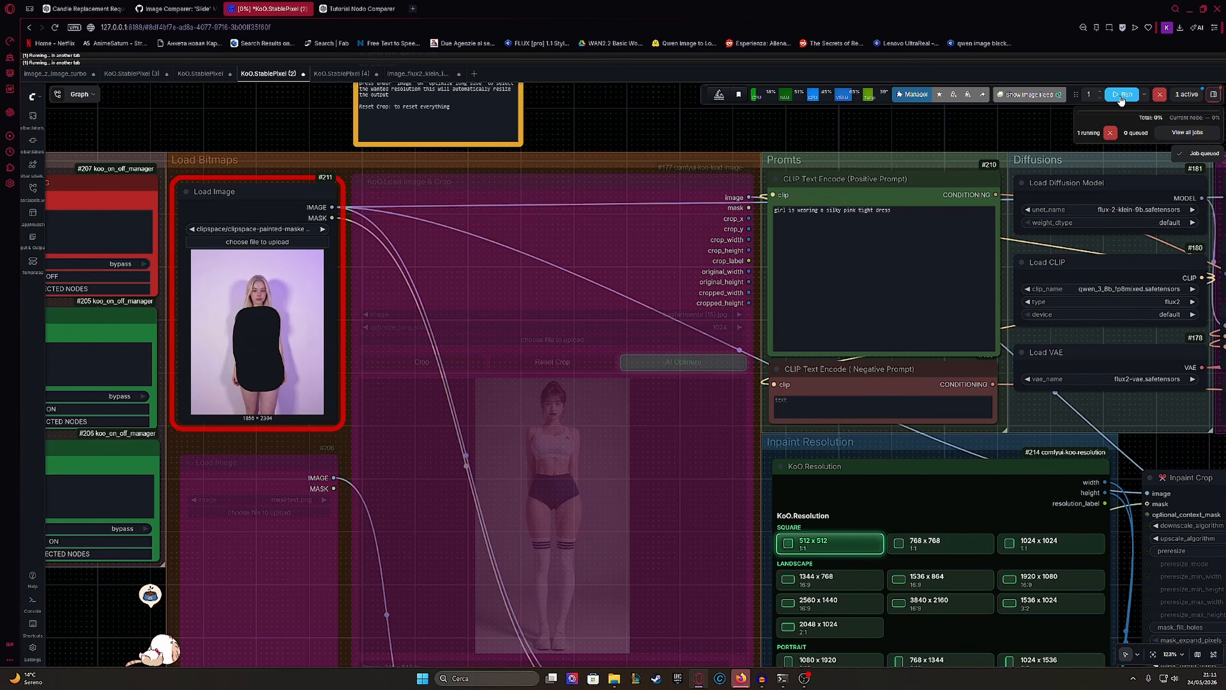
pyautogui.scroll(-1, 1002, 416)
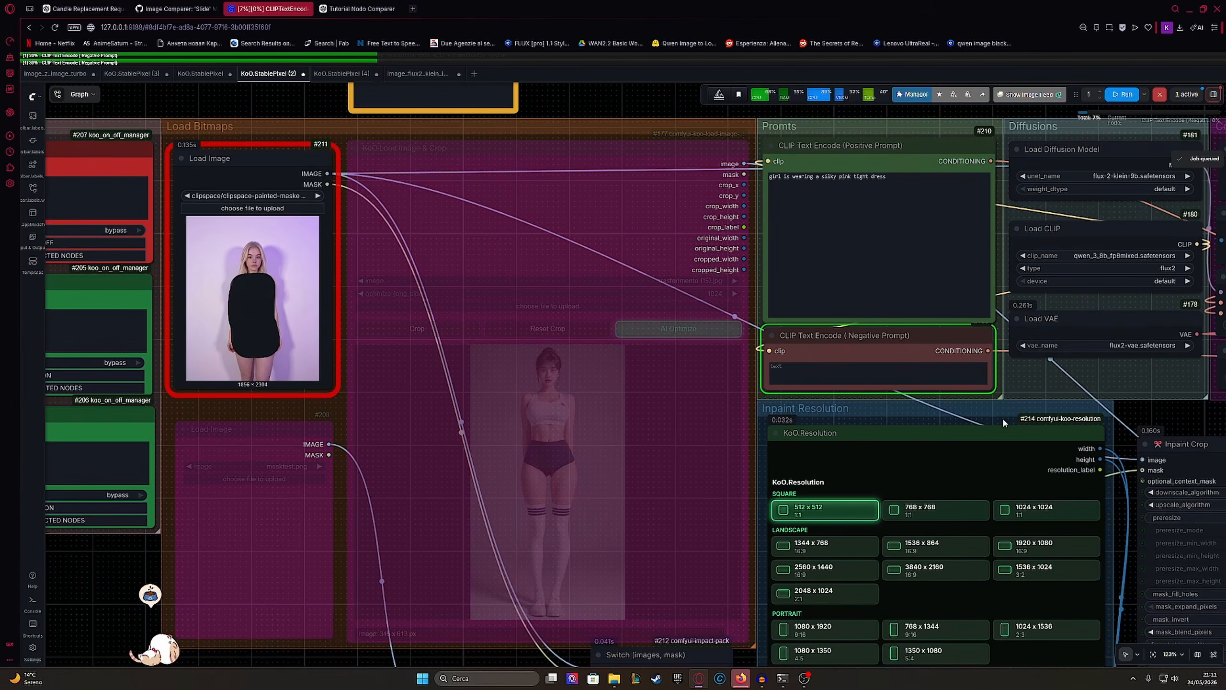
pyautogui.click(990, 509)
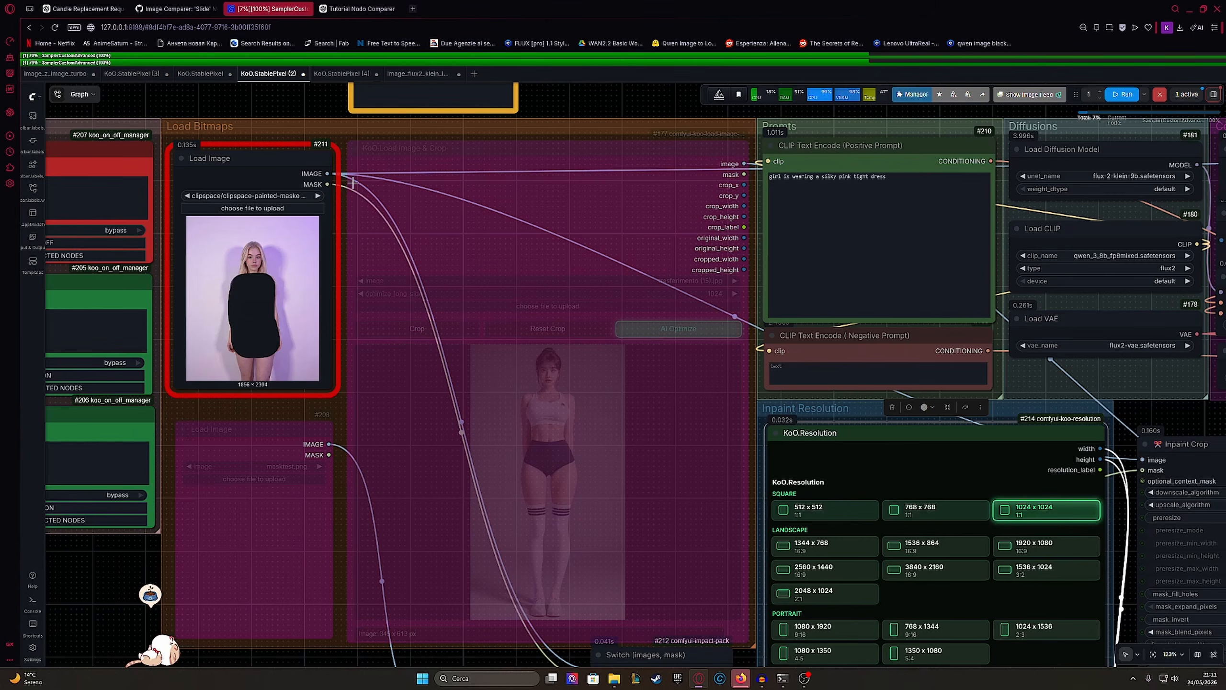
# Step: Go to the output nodes and inspect the generated dress picture in the Save Image node up close
pyautogui.scroll(-1, 638, 279)
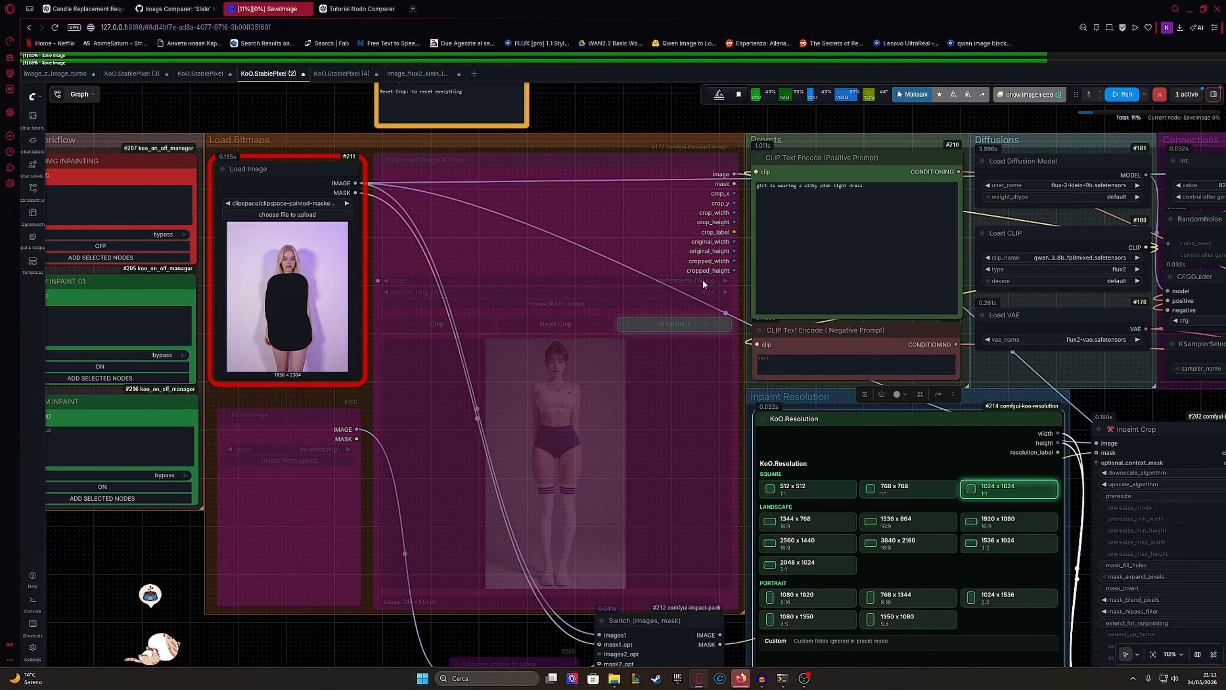
pyautogui.moveTo(953, 316); pyautogui.dragTo(483, 309)
pyautogui.moveTo(937, 335); pyautogui.dragTo(418, 361)
pyautogui.scroll(2, 837, 389)
pyautogui.moveTo(837, 389); pyautogui.dragTo(600, 421)
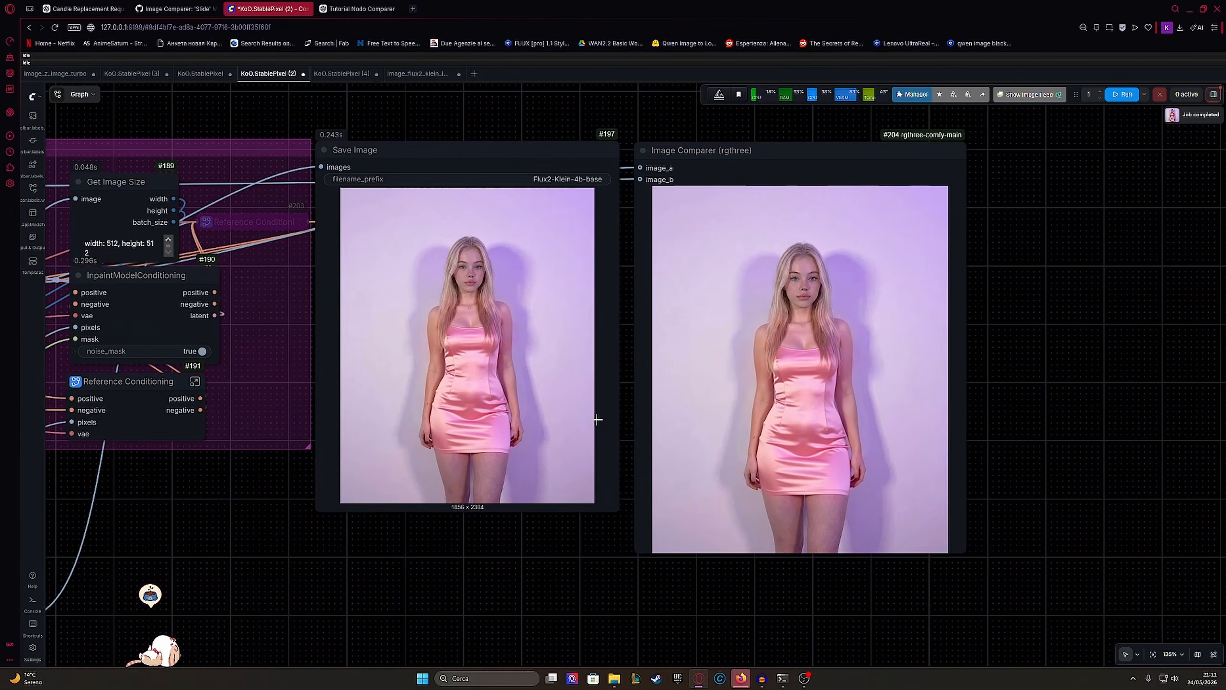
pyautogui.scroll(1, 443, 520)
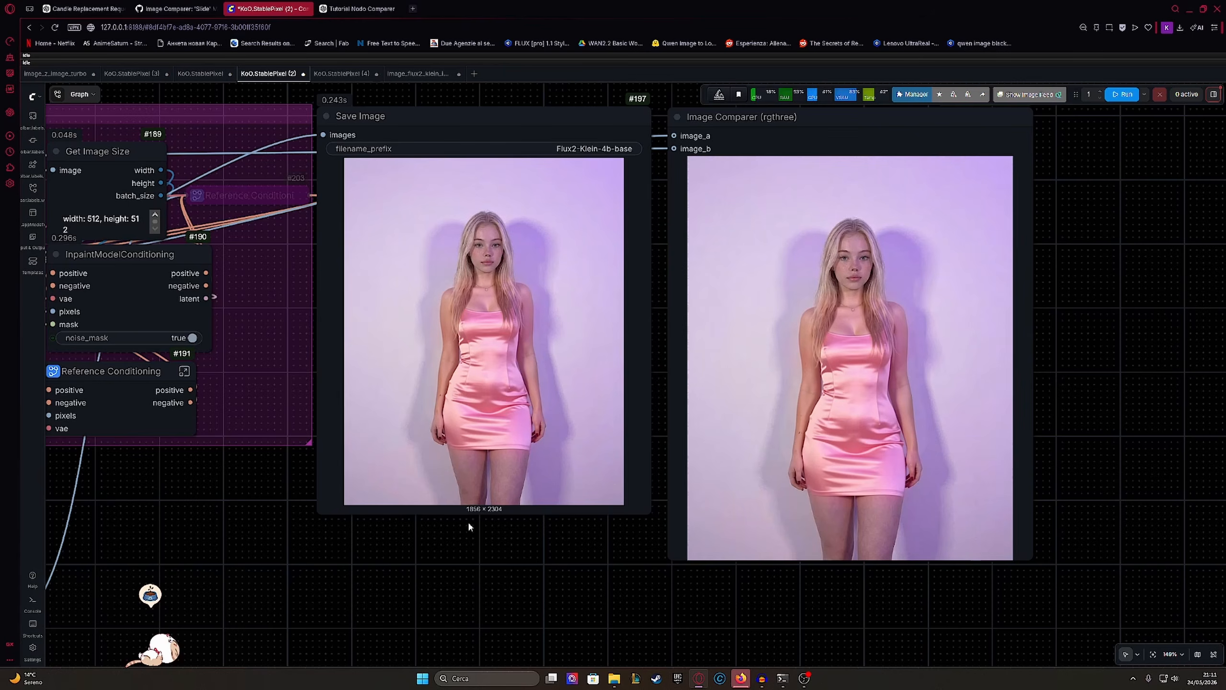
pyautogui.scroll(3, 442, 520)
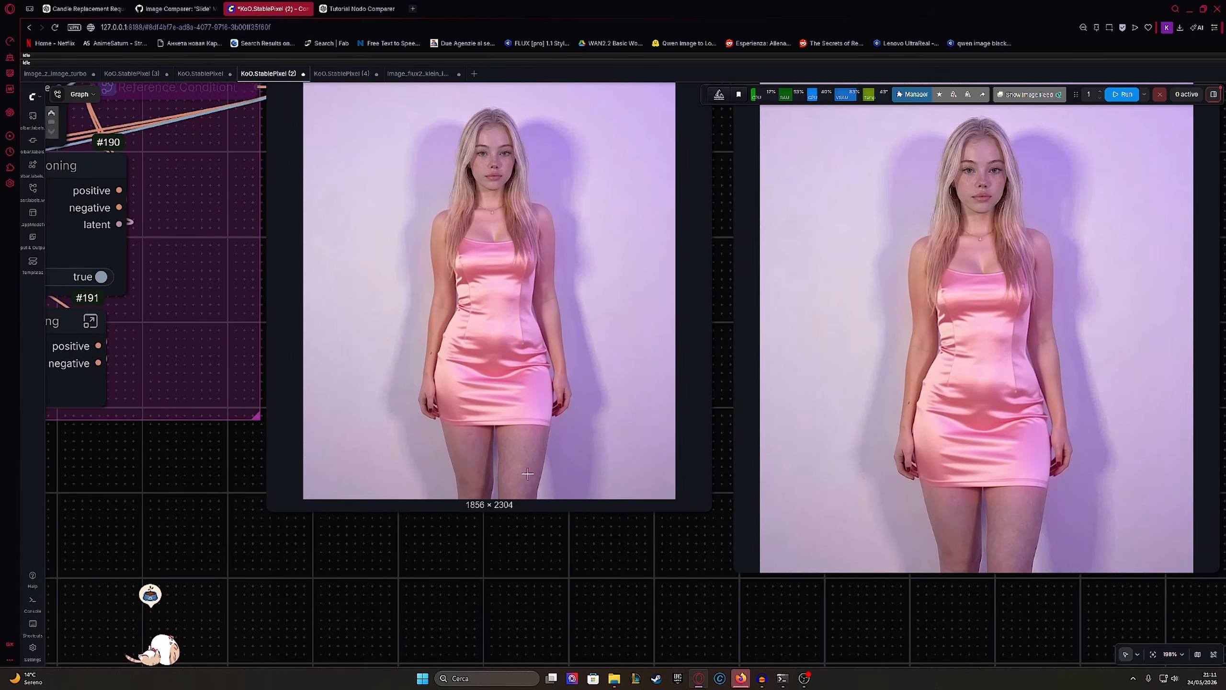
# Step: Compare the source photo with the inpainted dress in the Image Comparer, checking the figure up close and in full
pyautogui.moveTo(651, 399); pyautogui.dragTo(401, 469)
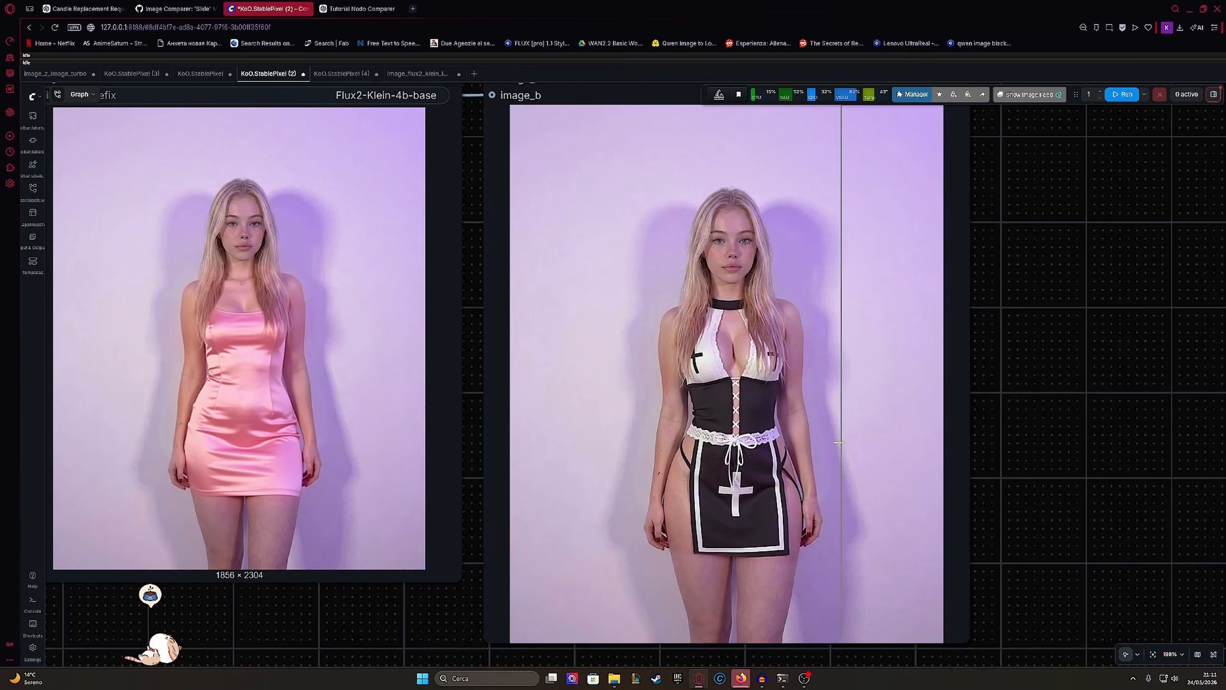
pyautogui.scroll(3, 667, 436)
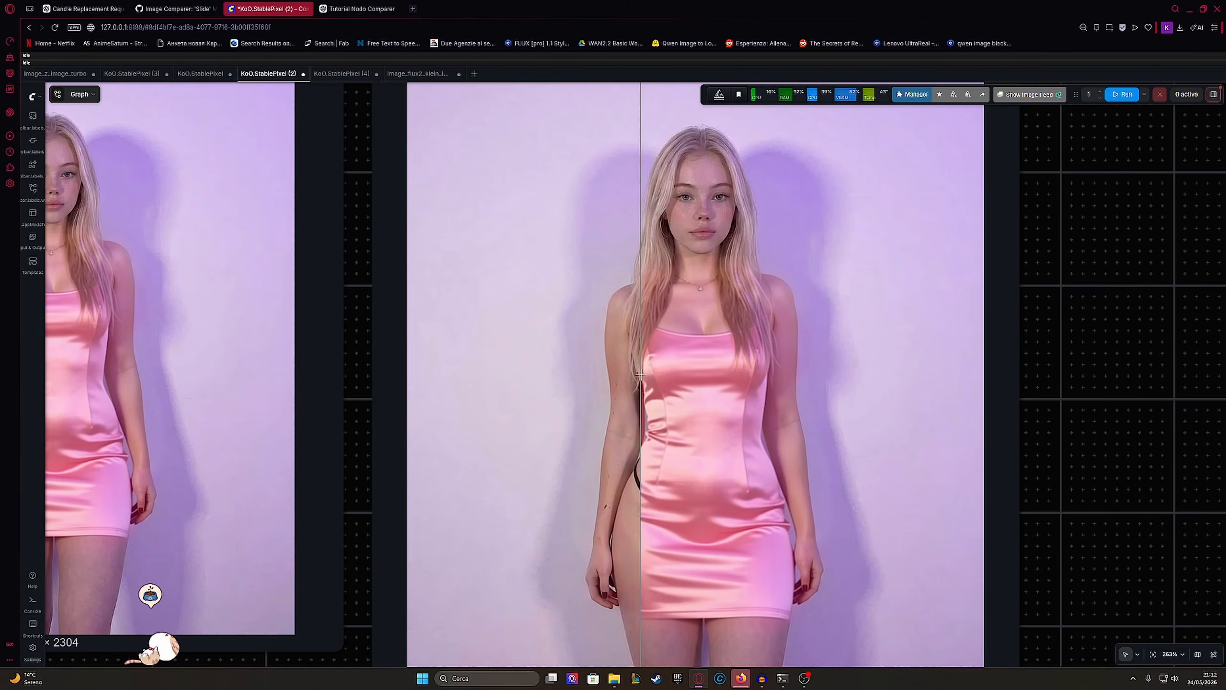
pyautogui.scroll(-6, 571, 385)
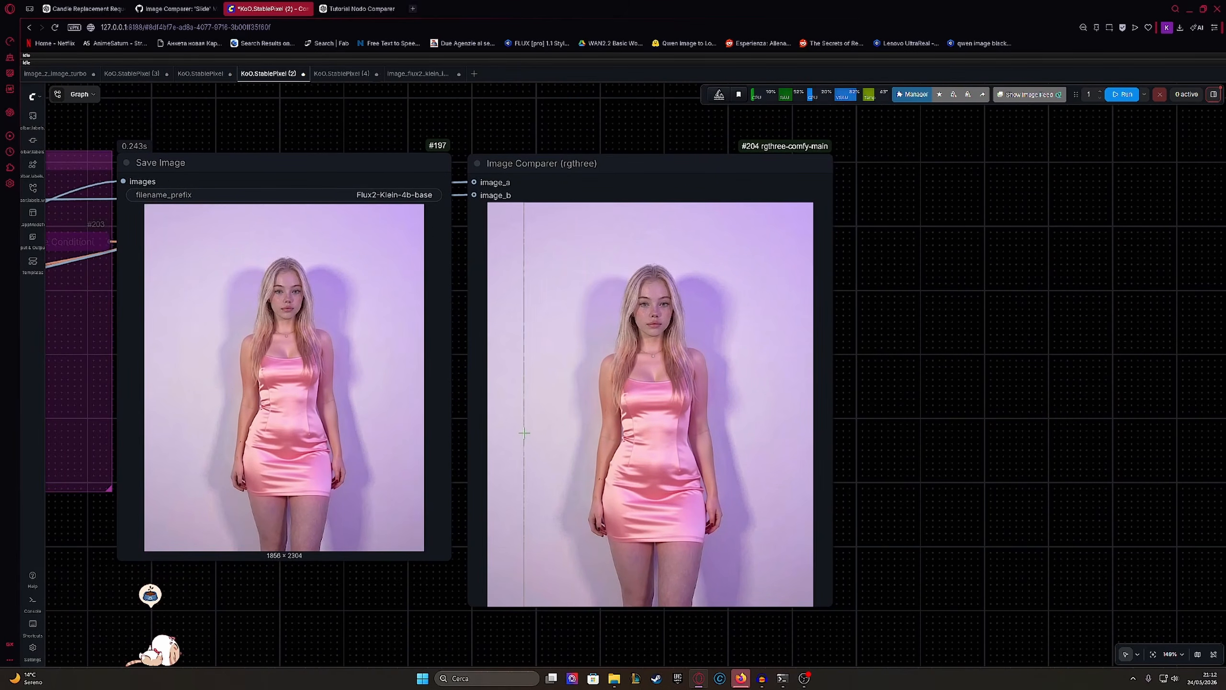
# Step: Leave the output nodes and switch to the KoO.StablePixel (4) workflow
pyautogui.moveTo(542, 432); pyautogui.dragTo(726, 420)
pyautogui.scroll(-1, 690, 434)
pyautogui.moveTo(518, 414); pyautogui.dragTo(727, 387)
pyautogui.scroll(-3, 727, 387)
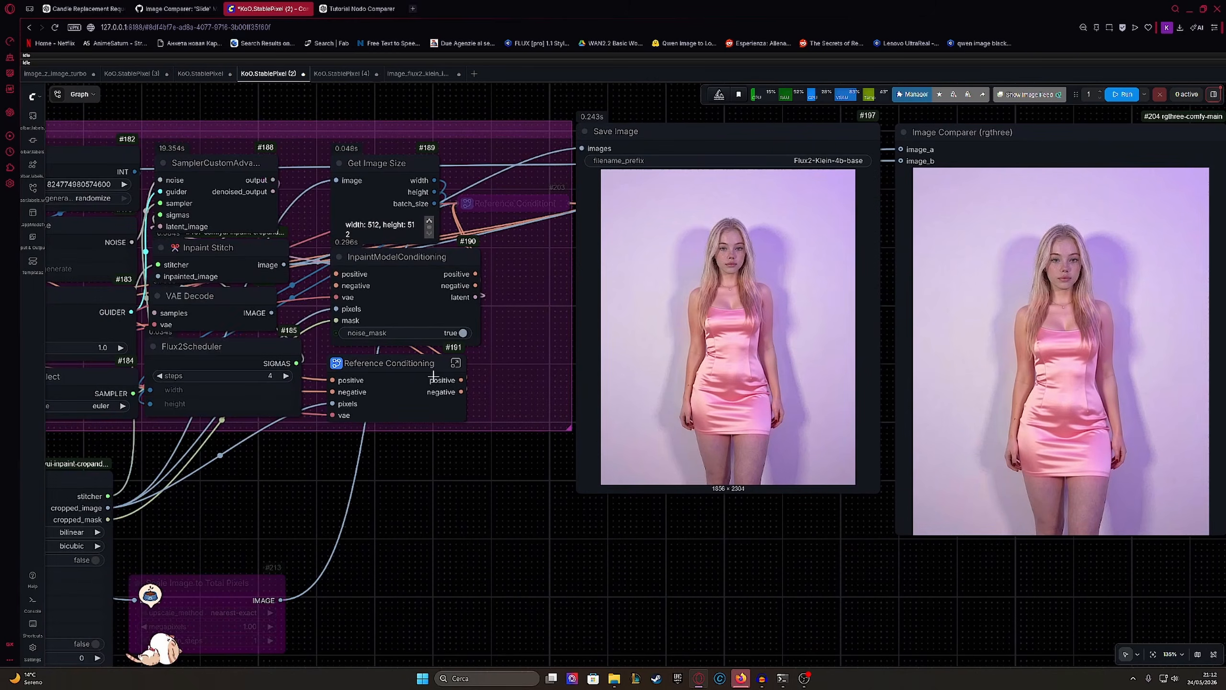
pyautogui.moveTo(437, 393); pyautogui.dragTo(794, 374)
pyautogui.moveTo(484, 390); pyautogui.dragTo(815, 324)
pyautogui.moveTo(676, 345); pyautogui.dragTo(841, 407)
pyautogui.click(342, 74)
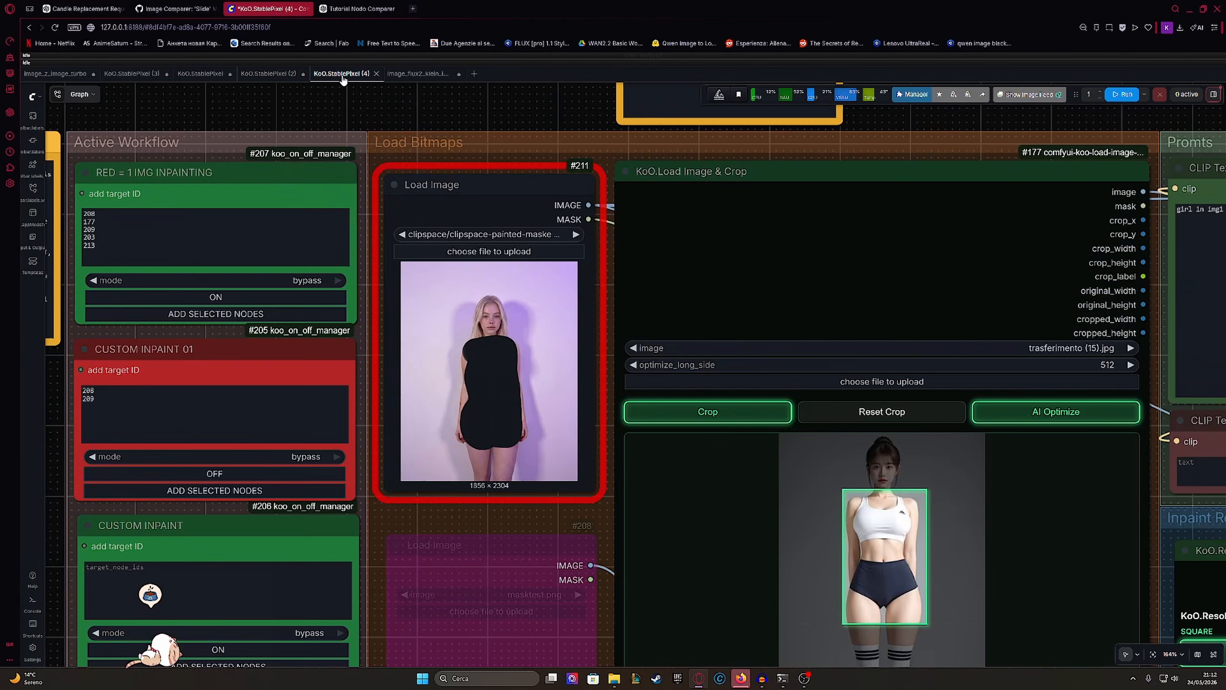
# Step: Rename the CUSTOM INPAINT 01 manager in the Active Workflow group as 2 IMG
pyautogui.moveTo(356, 308); pyautogui.dragTo(444, 285)
pyautogui.moveTo(367, 355); pyautogui.dragTo(325, 329)
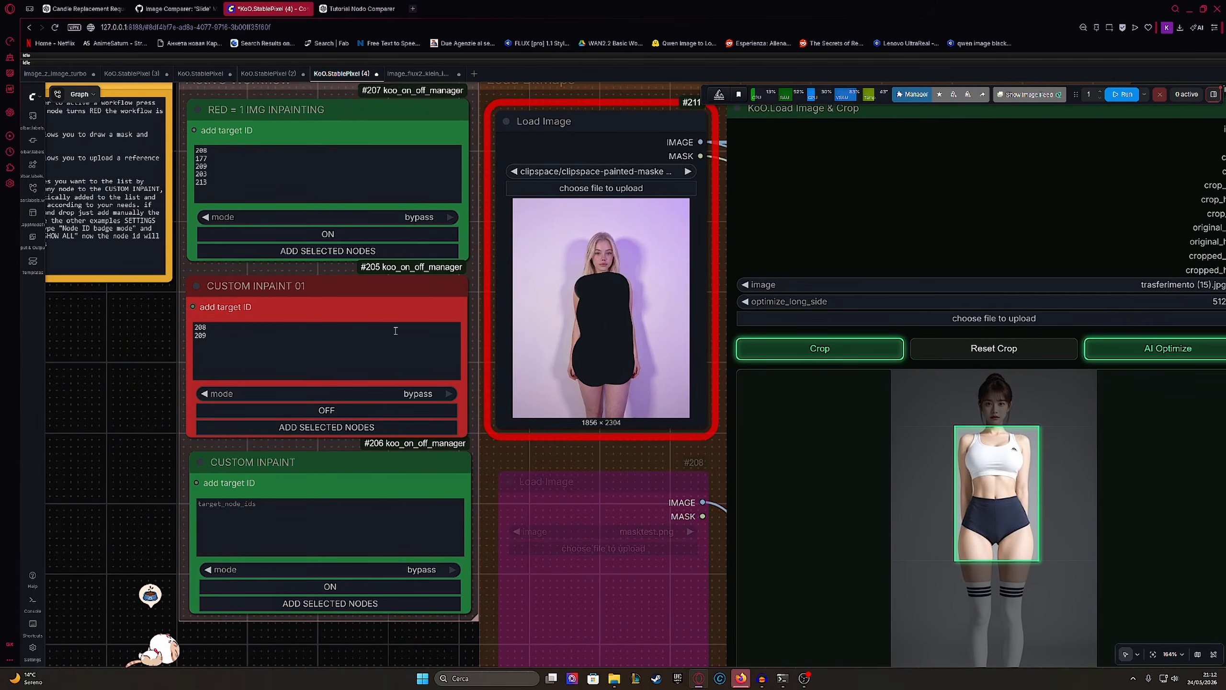
pyautogui.doubleClick(292, 288)
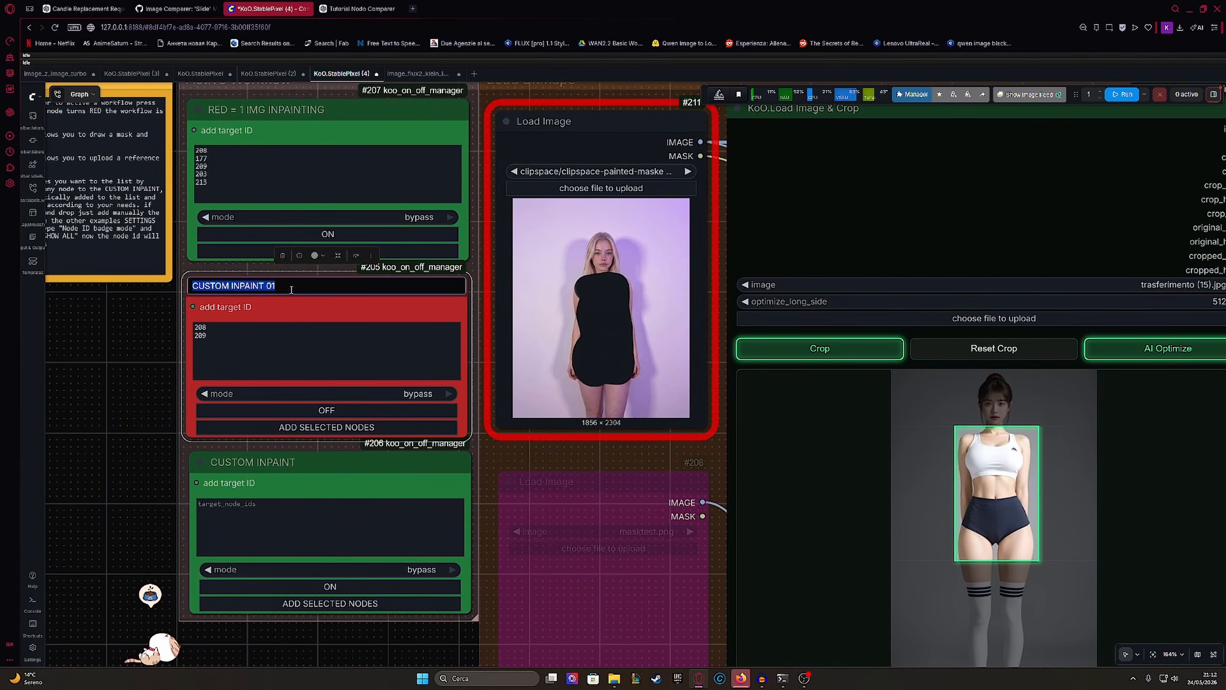
pyautogui.write('2 IMG')
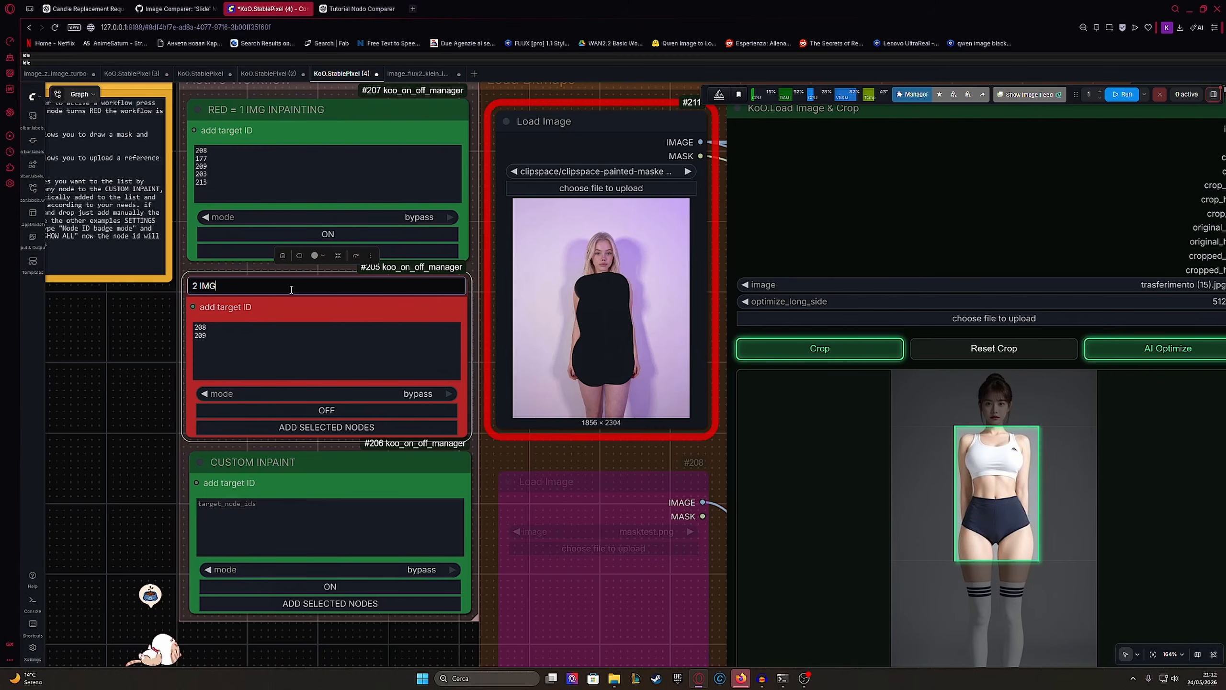
pyautogui.click(133, 345)
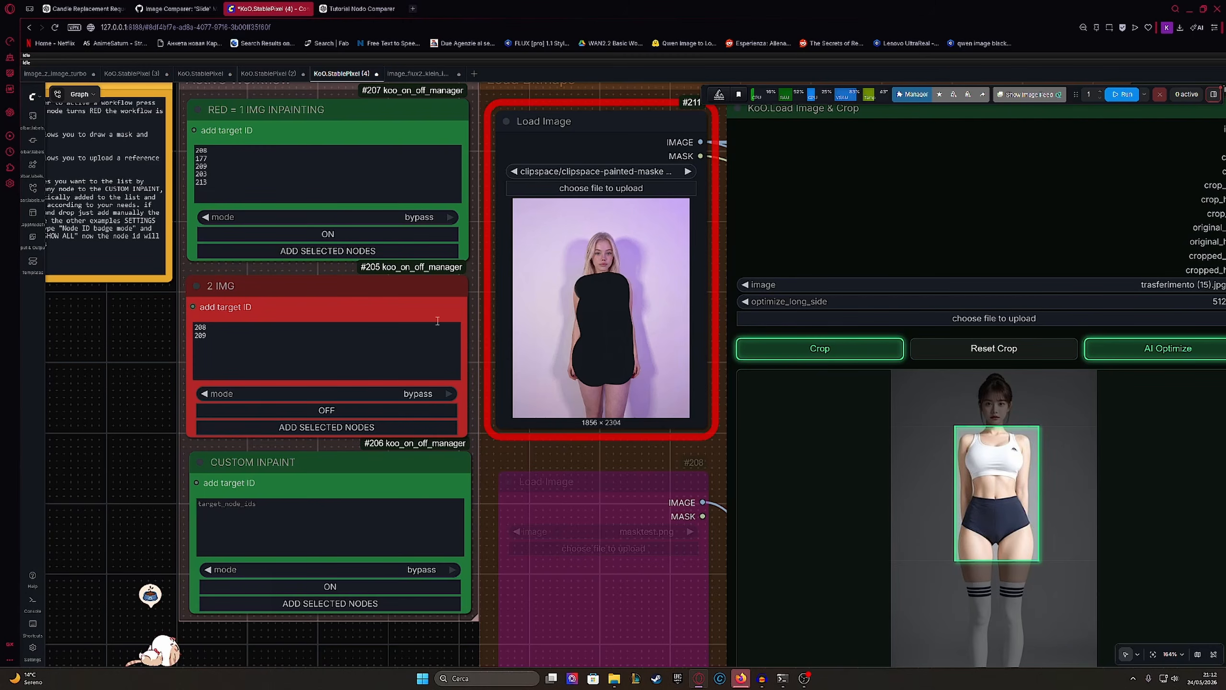
# Step: Link both Load Image nodes to the CUSTOM INPAINT manager to add target IDs 208 and 211, and clear the list again
pyautogui.moveTo(340, 390); pyautogui.dragTo(317, 359)
pyautogui.scroll(-2, 348, 330)
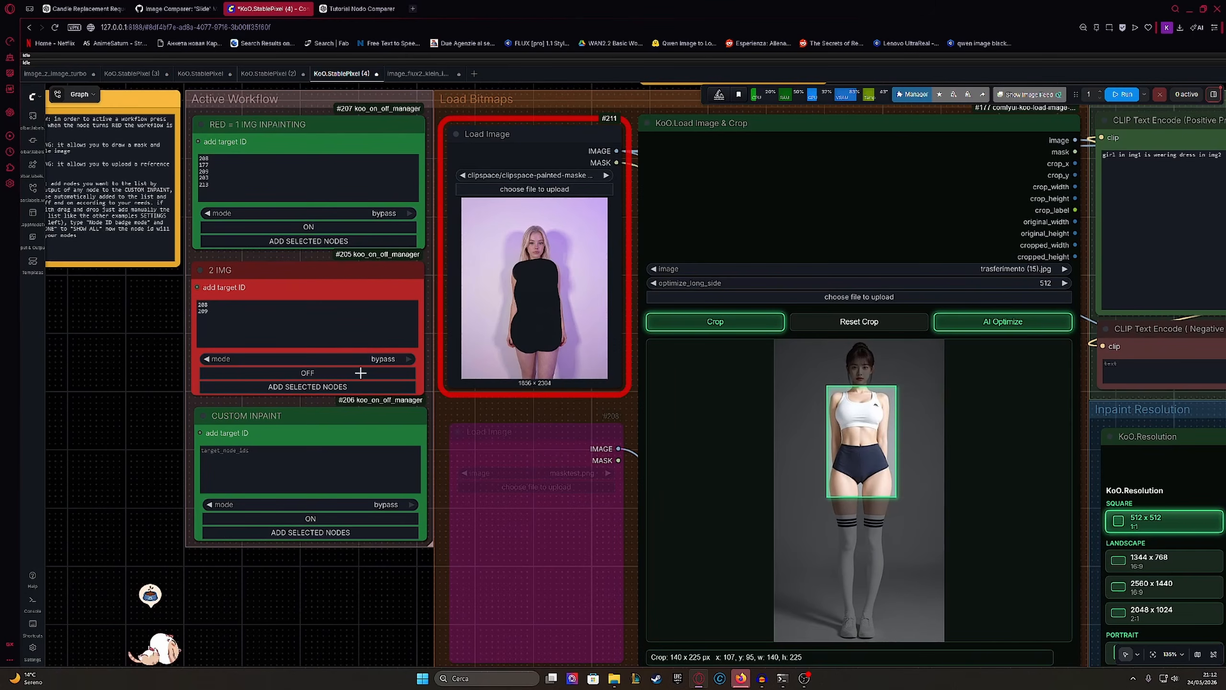
pyautogui.moveTo(618, 449); pyautogui.dragTo(319, 452)
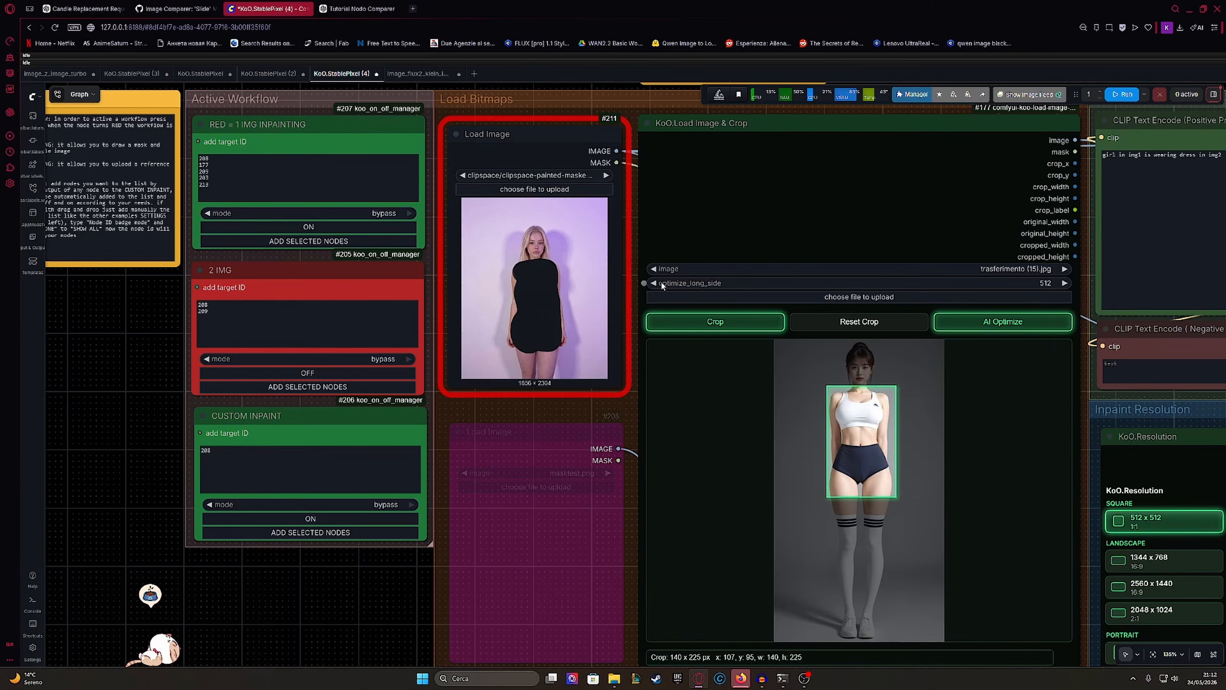
pyautogui.moveTo(617, 151); pyautogui.dragTo(274, 444)
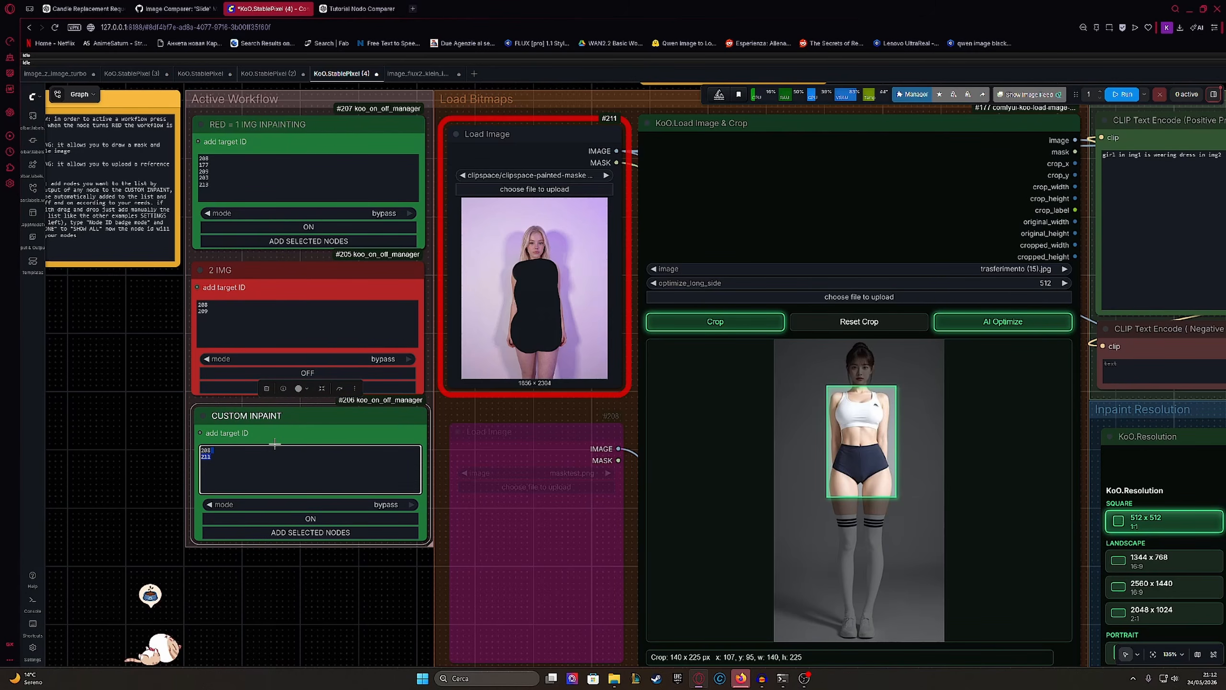
pyautogui.press('BackSpace')
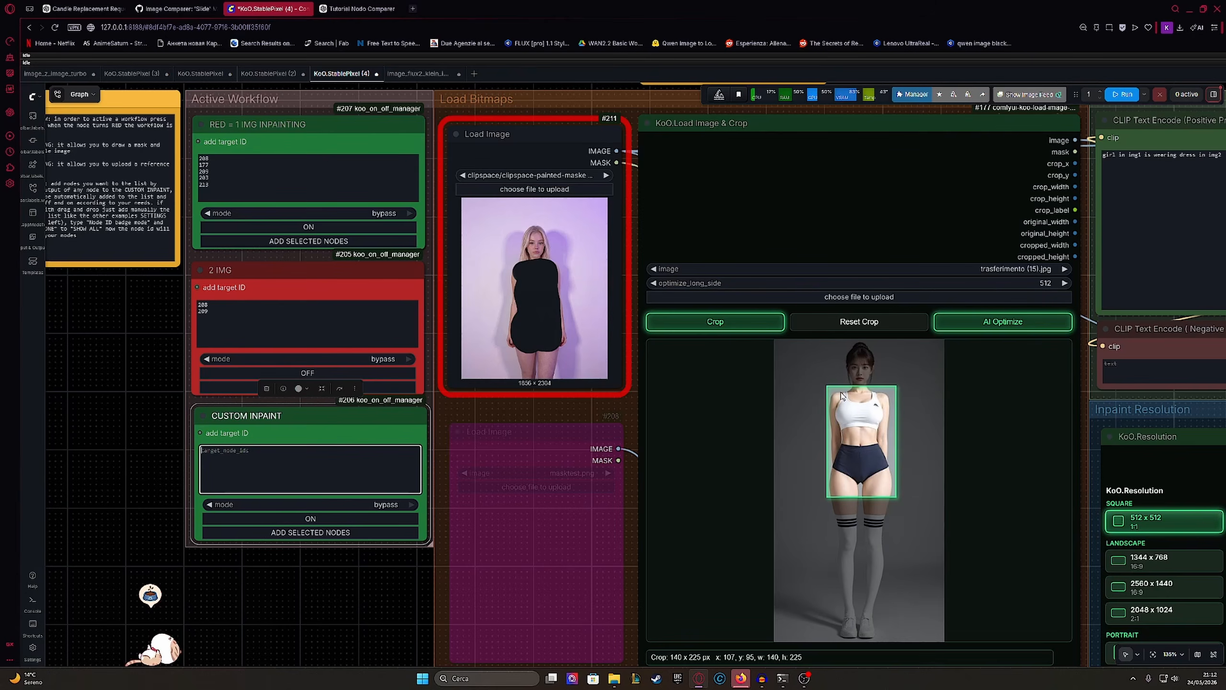
# Step: Reset the crop in the KoO.Load Image & Crop node and load fse.jpg as the reference image
pyautogui.click(846, 330)
pyautogui.moveTo(848, 359); pyautogui.dragTo(794, 340)
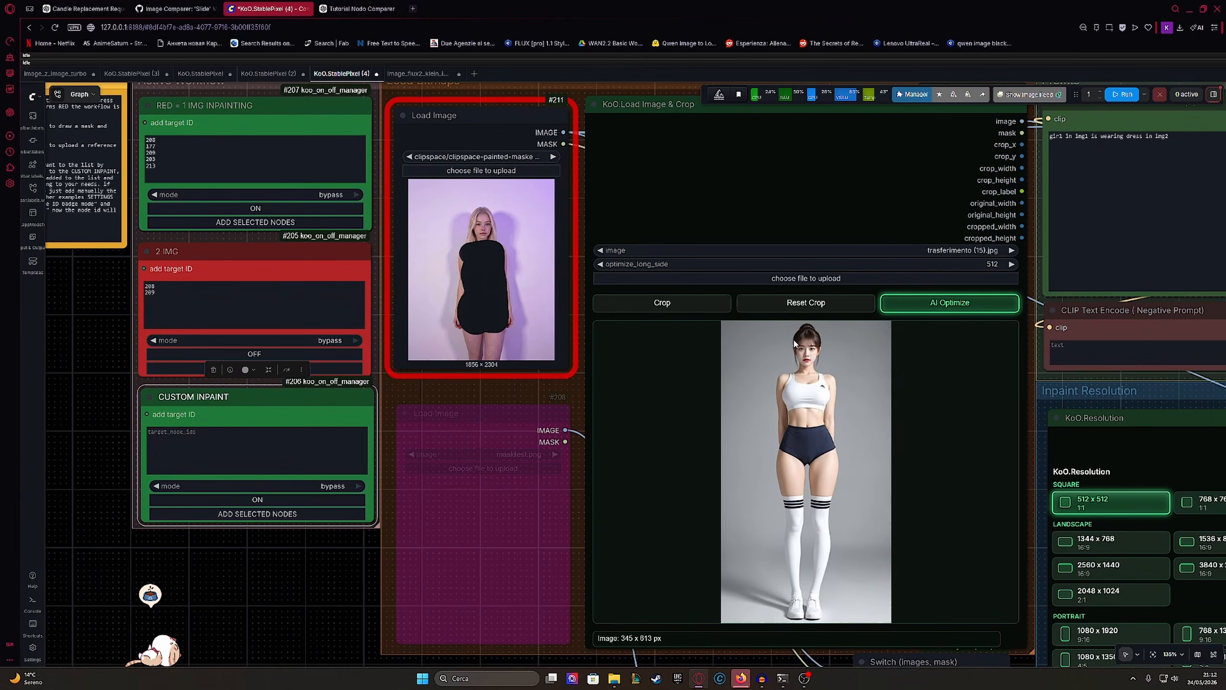
pyautogui.click(797, 279)
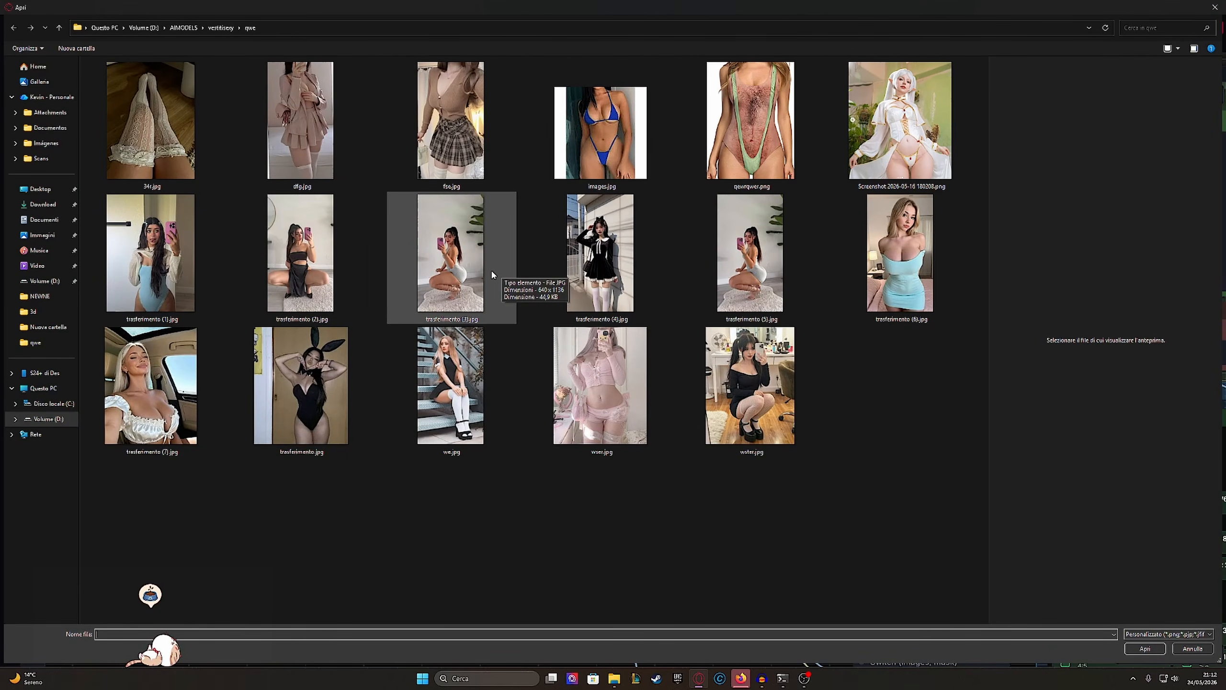
pyautogui.doubleClick(463, 131)
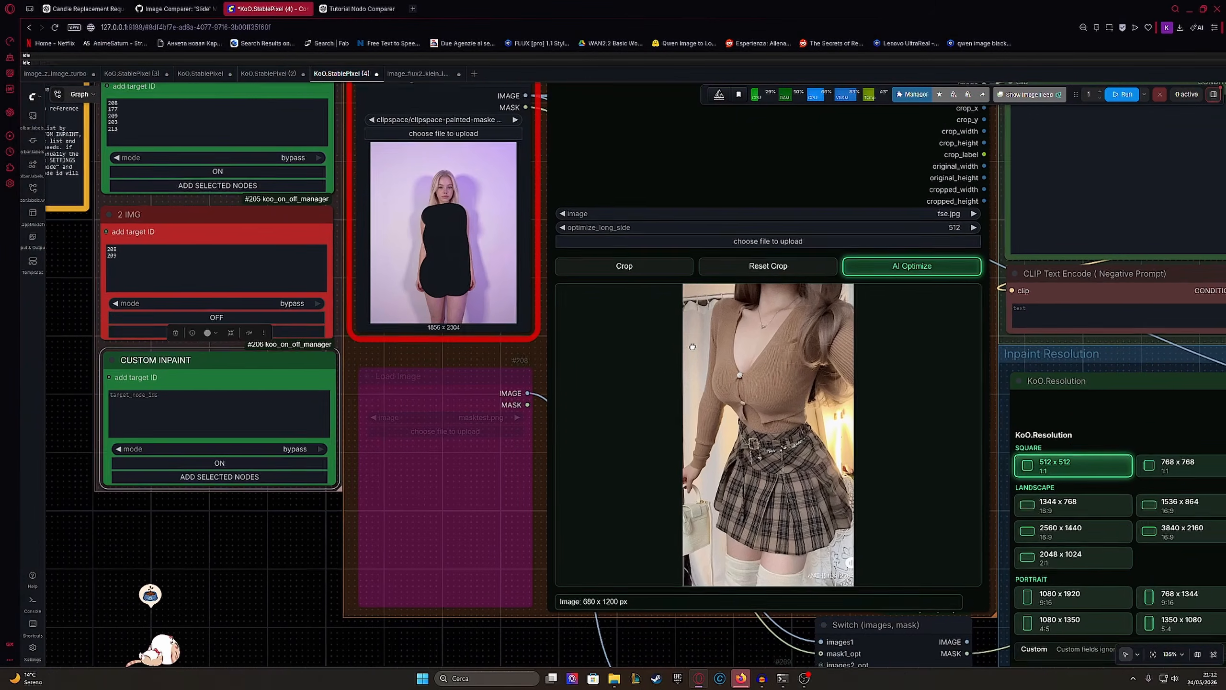
# Step: Turn off AI Optimize and crop the reference image around the cardigan and skirt at about 674 x 1045 px
pyautogui.moveTo(693, 346); pyautogui.dragTo(680, 339)
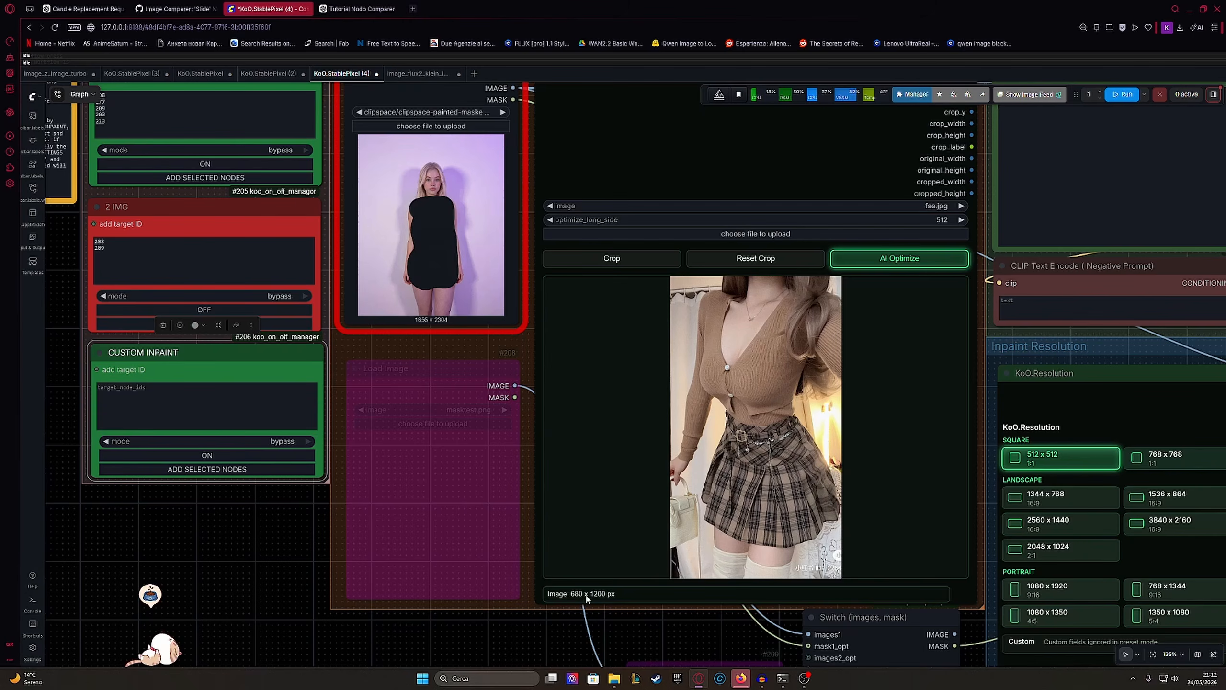
pyautogui.moveTo(636, 482); pyautogui.dragTo(588, 498)
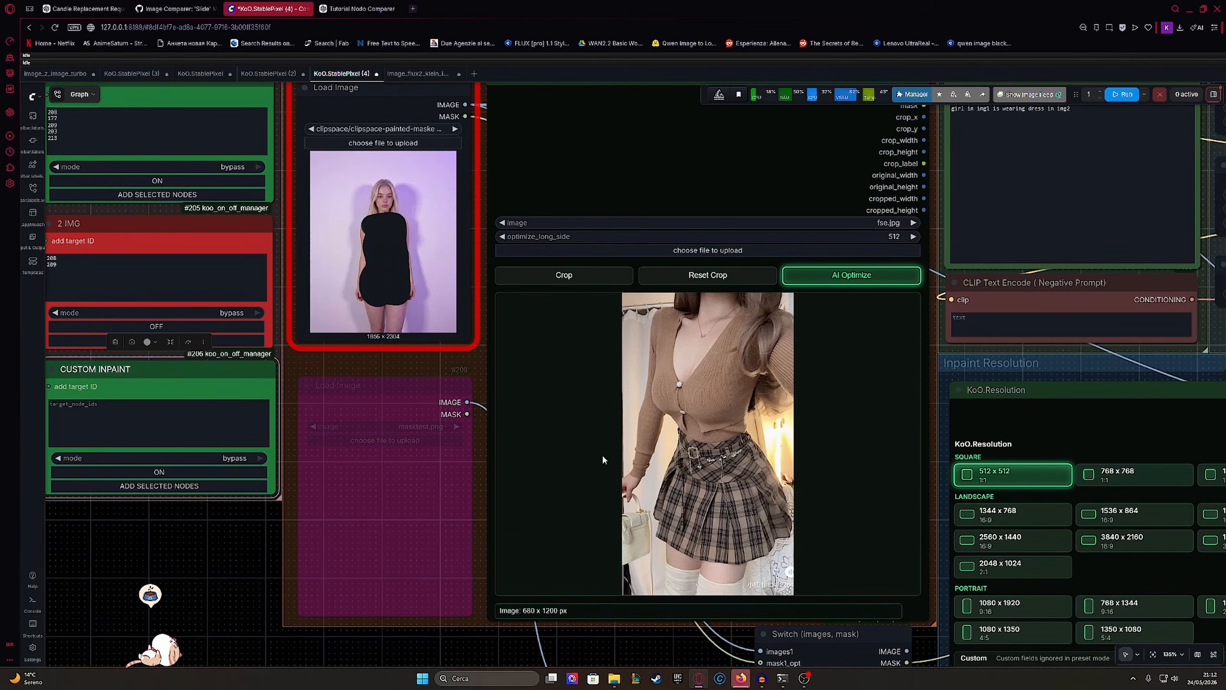
pyautogui.moveTo(571, 404); pyautogui.dragTo(516, 429)
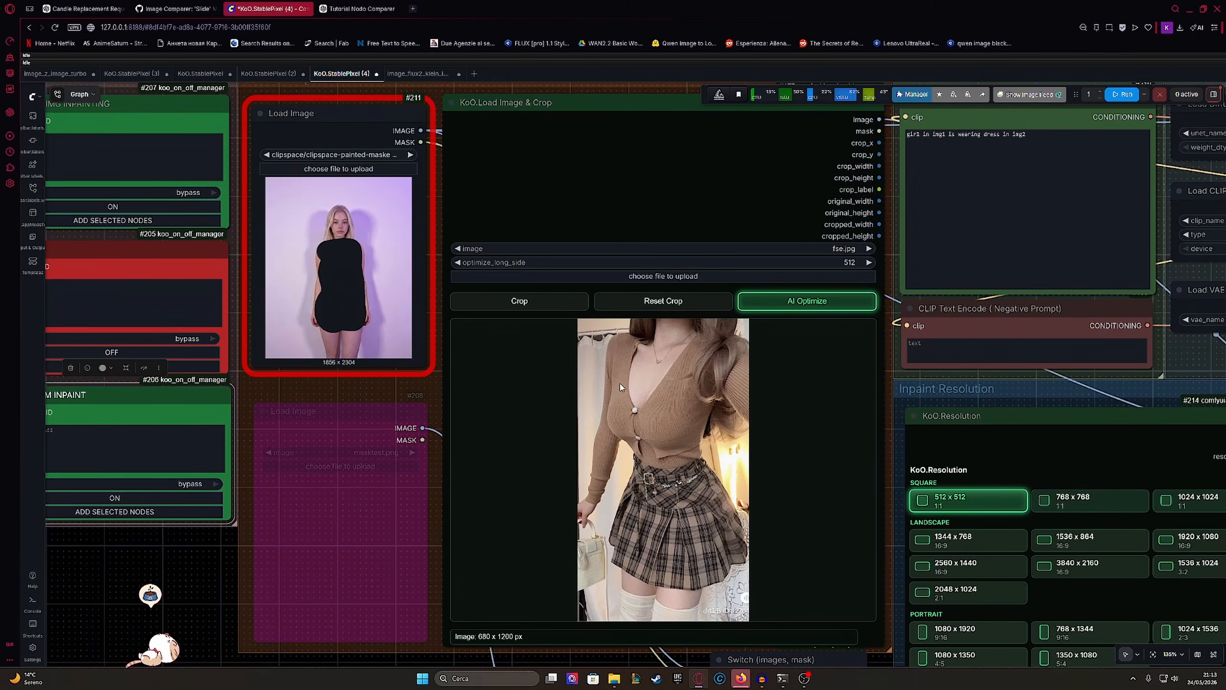
pyautogui.click(791, 313)
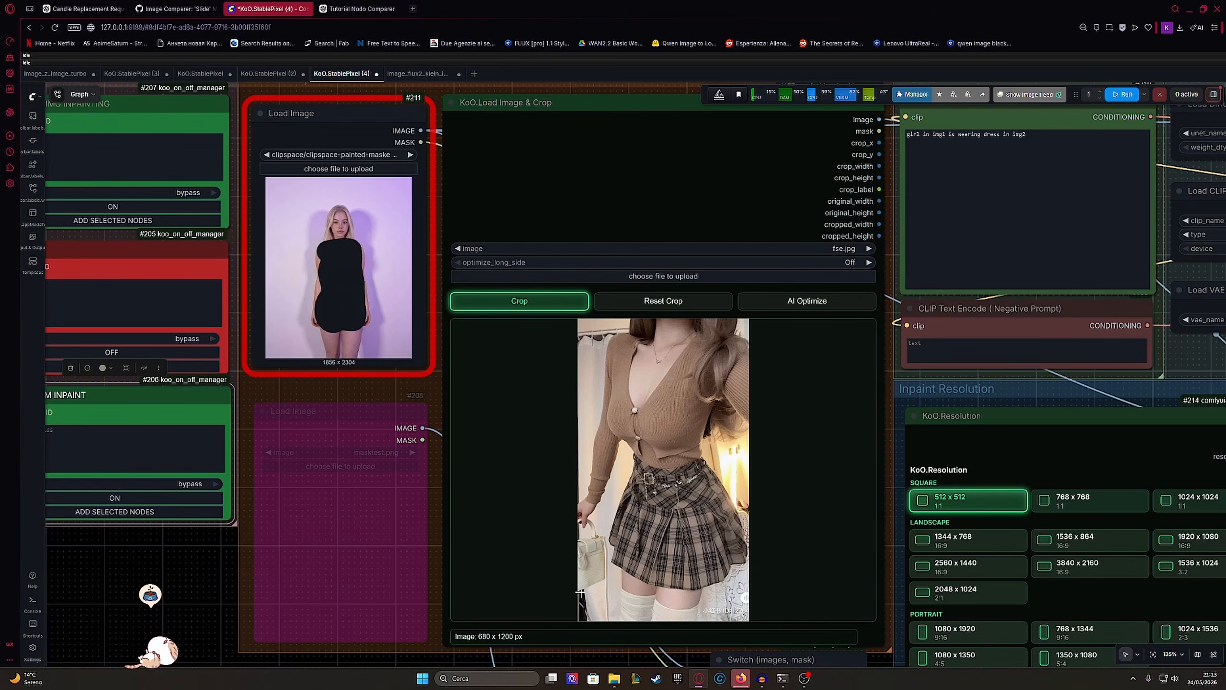
pyautogui.moveTo(578, 591); pyautogui.dragTo(748, 327)
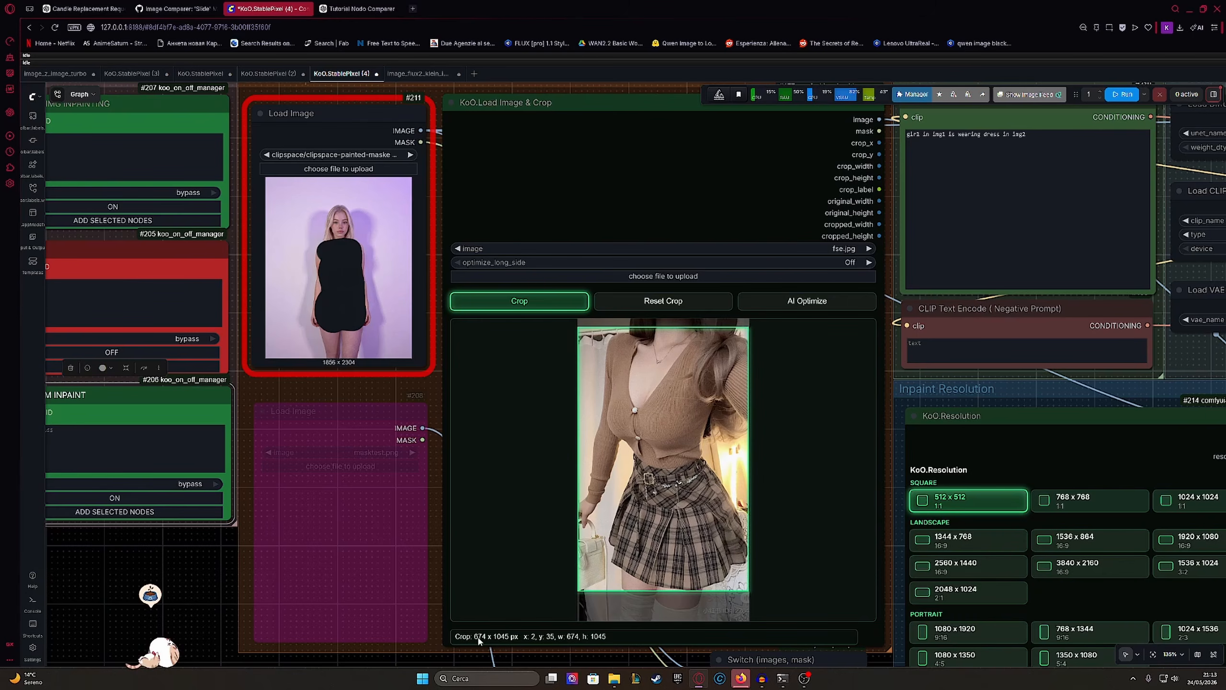
# Step: Turn on AI Optimize for the cropped reference and set optimize_long_side to 512
pyautogui.click(788, 311)
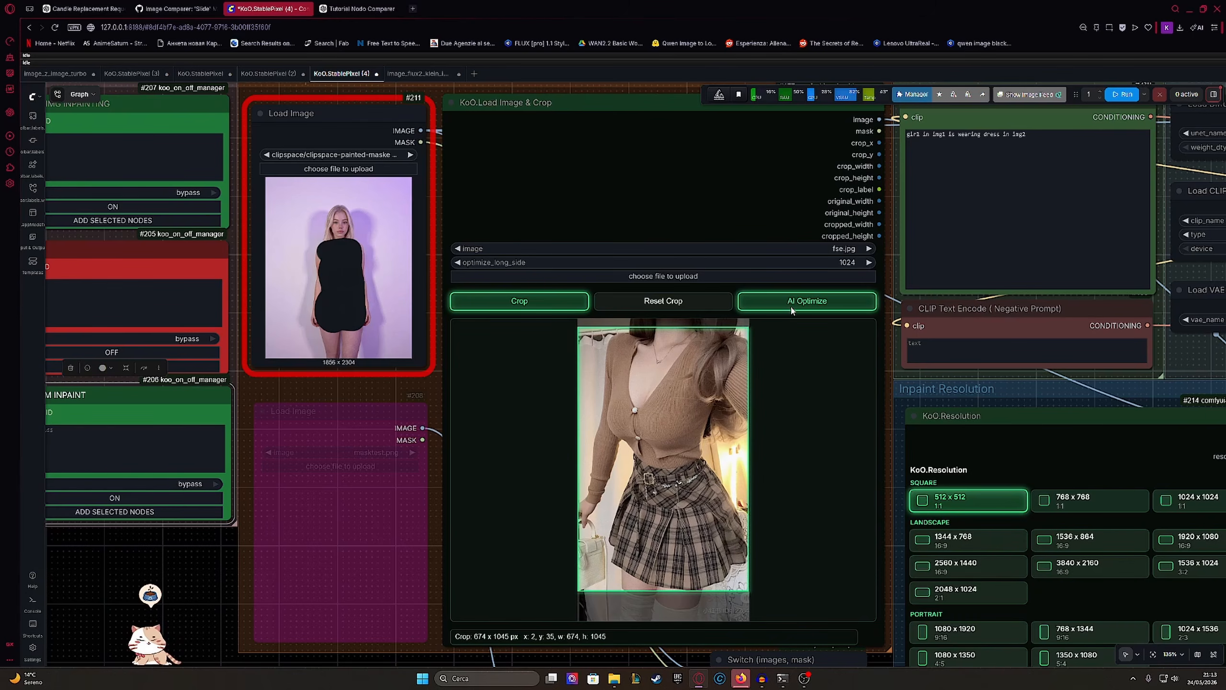
pyautogui.click(822, 266)
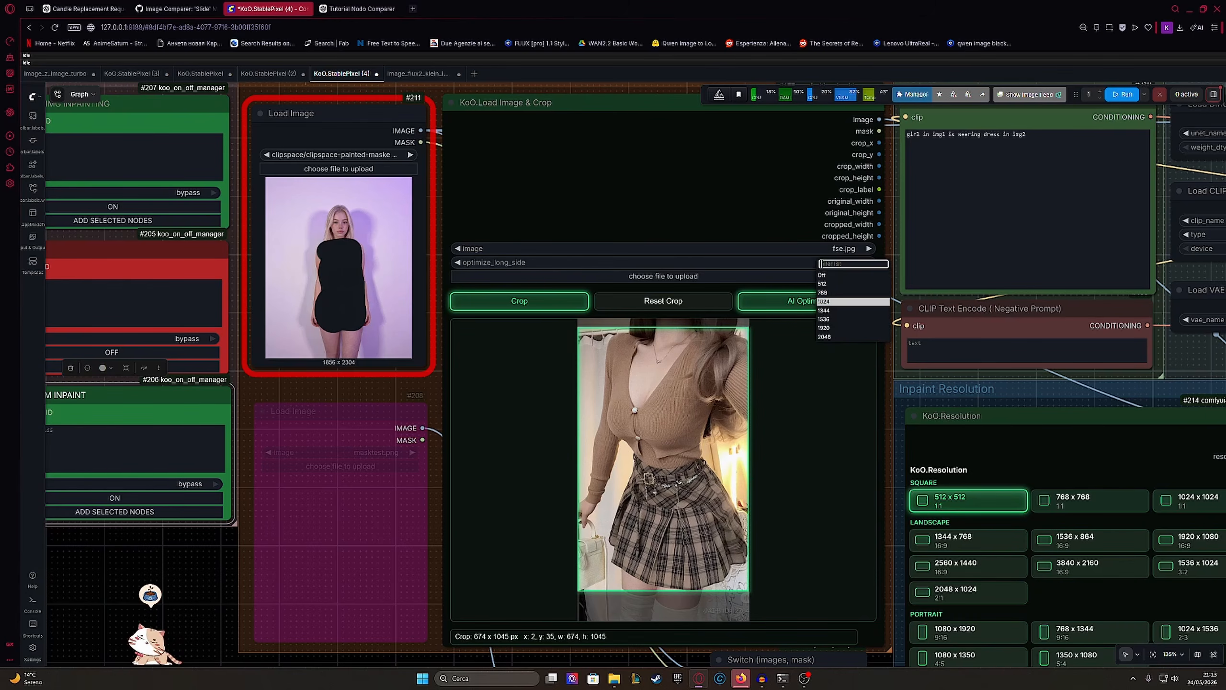
pyautogui.click(822, 284)
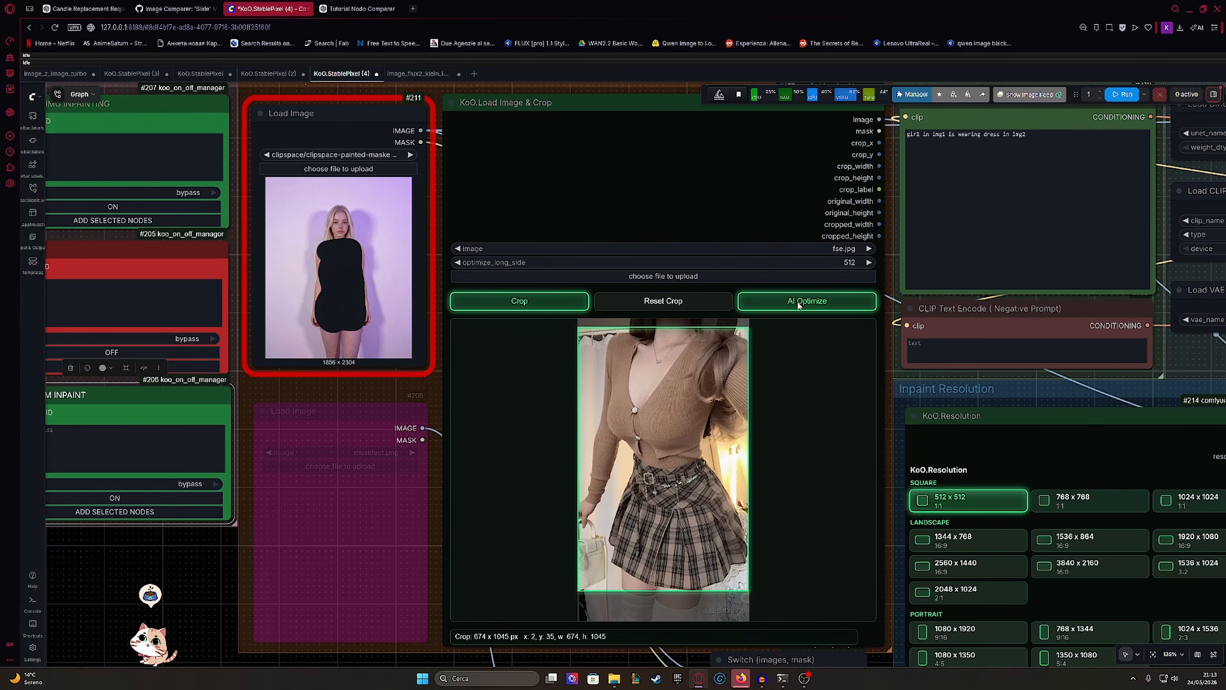
# Step: Extend the Load Image mask over the woman's shoulders and arms in the Mask Editor and save it
pyautogui.moveTo(367, 286); pyautogui.dragTo(455, 328)
pyautogui.click(447, 194)
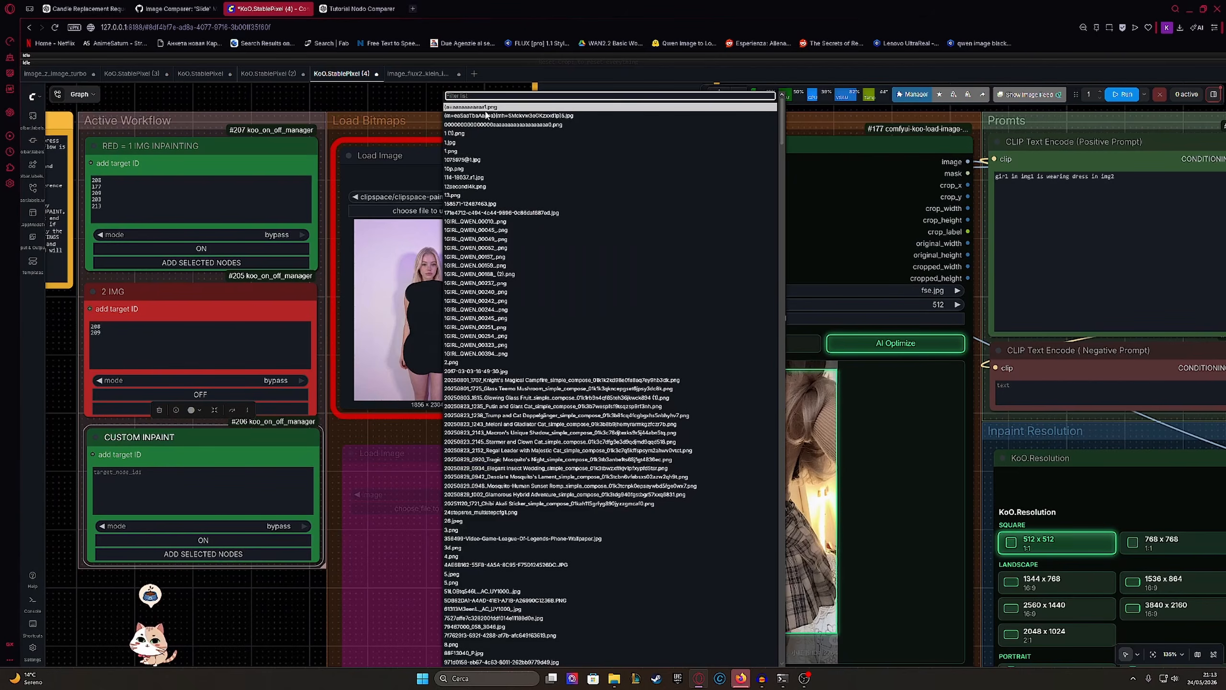
pyautogui.click(370, 166)
pyautogui.click(446, 128)
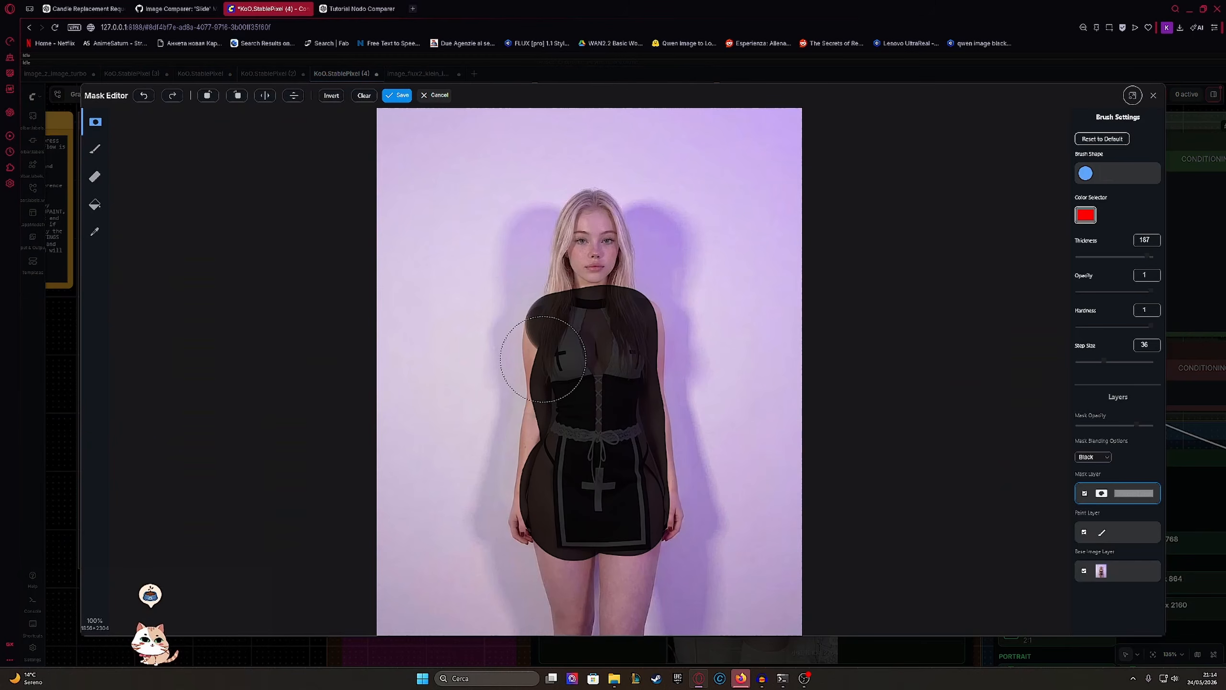
pyautogui.moveTo(544, 359)
pyautogui.mouseDown()
pyautogui.moveTo(545, 463)
pyautogui.moveTo(645, 468)
pyautogui.moveTo(628, 408)
pyautogui.moveTo(633, 324)
pyautogui.moveTo(614, 329)
pyautogui.mouseUp()
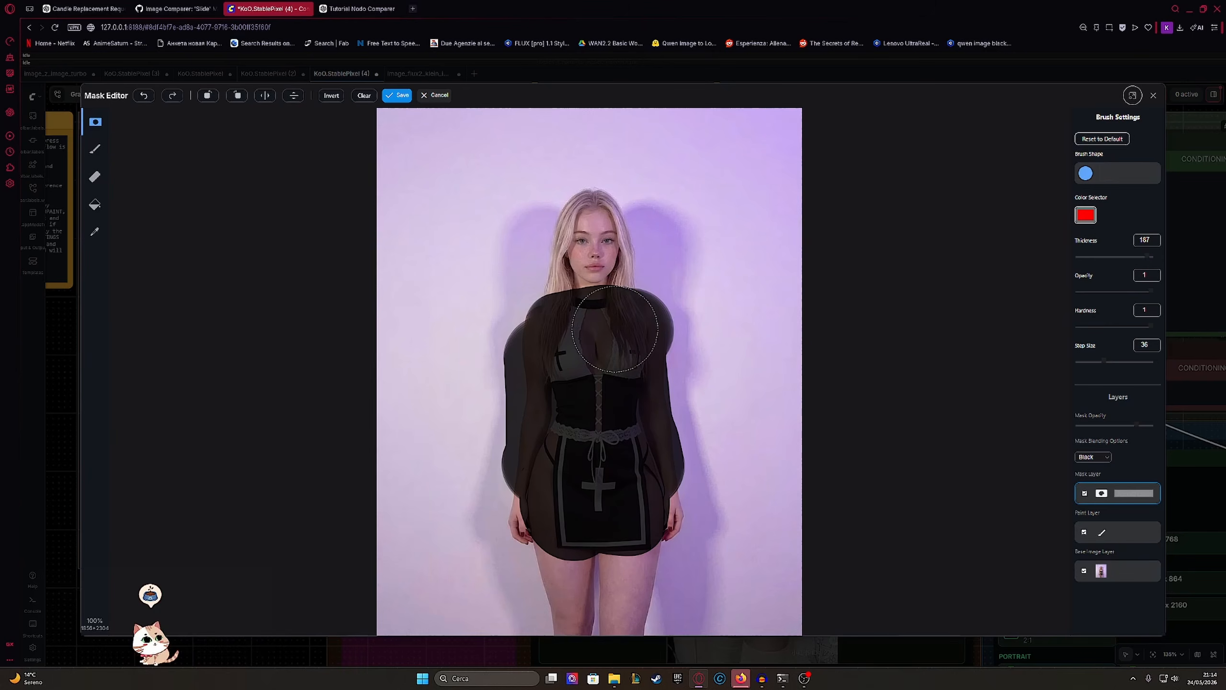
pyautogui.click(398, 95)
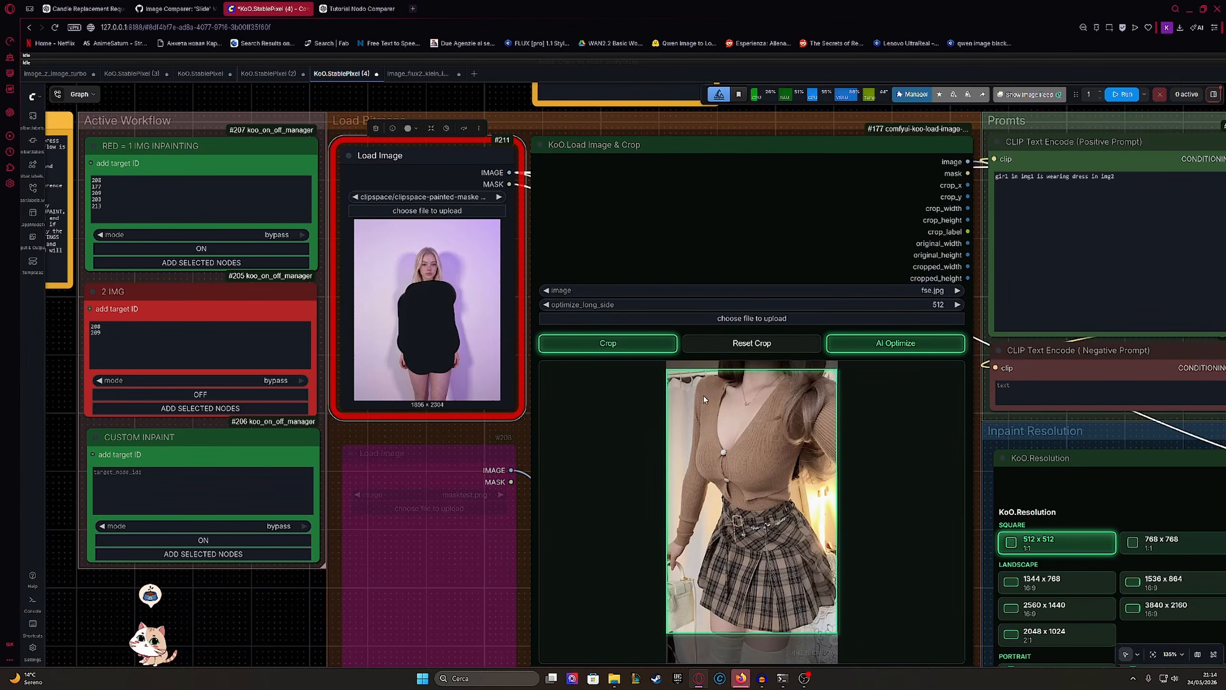
# Step: Set the inpaint resolution in the KoO.Resolution node to 1024 x 1024
pyautogui.moveTo(703, 400); pyautogui.dragTo(528, 320)
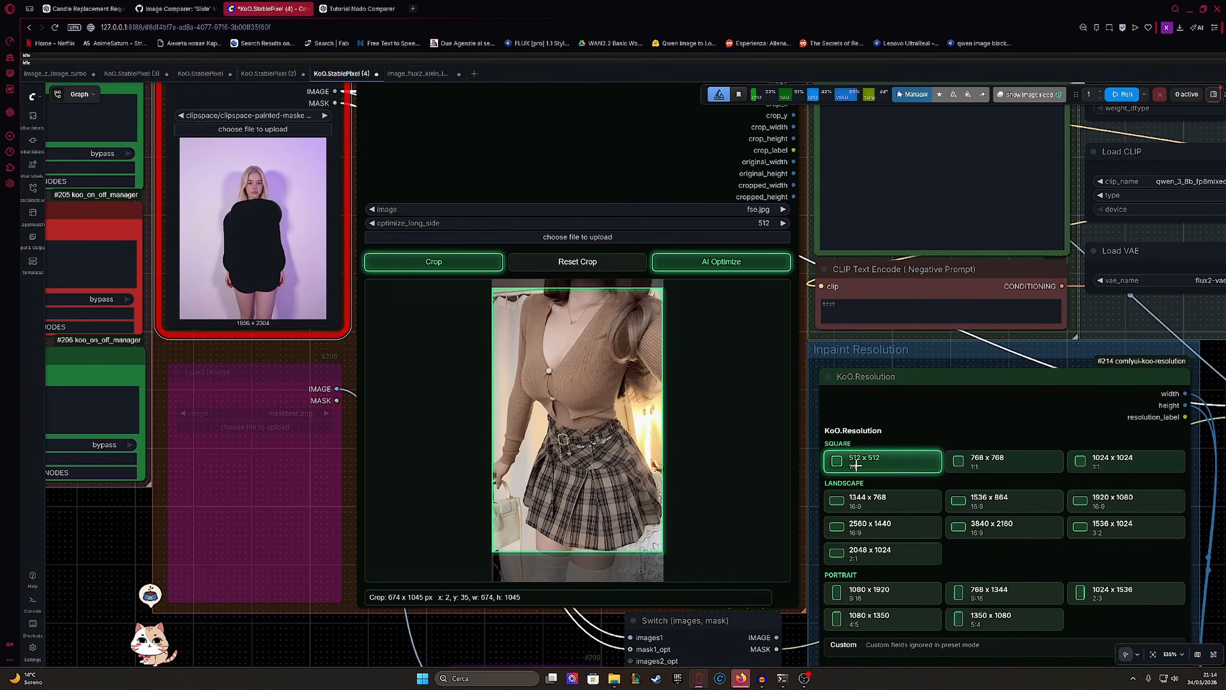
pyautogui.moveTo(665, 430); pyautogui.dragTo(463, 425)
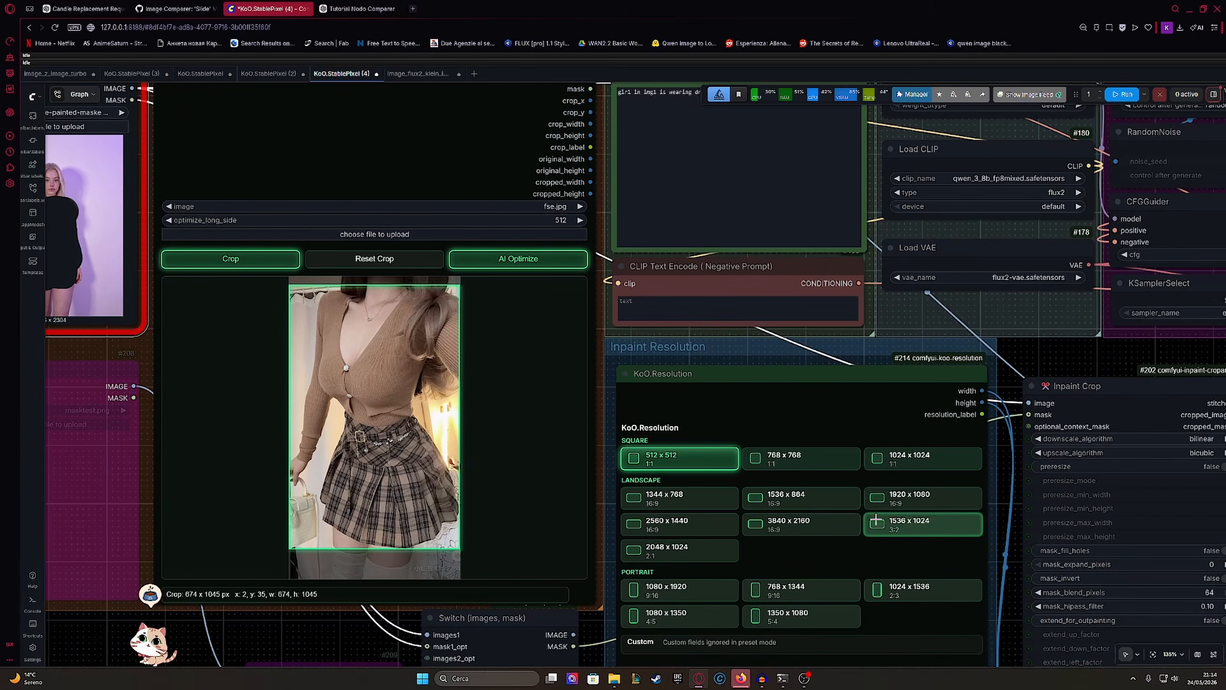
pyautogui.moveTo(862, 511); pyautogui.dragTo(822, 465)
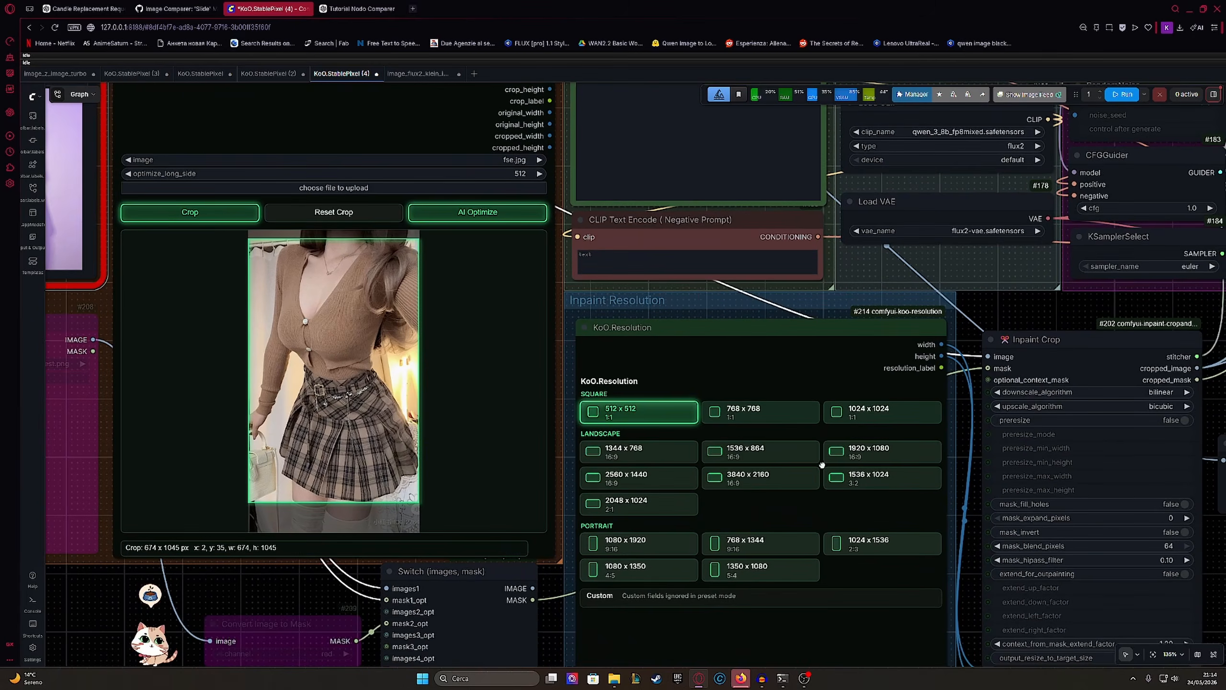
pyautogui.click(864, 416)
pyautogui.scroll(-1, 836, 434)
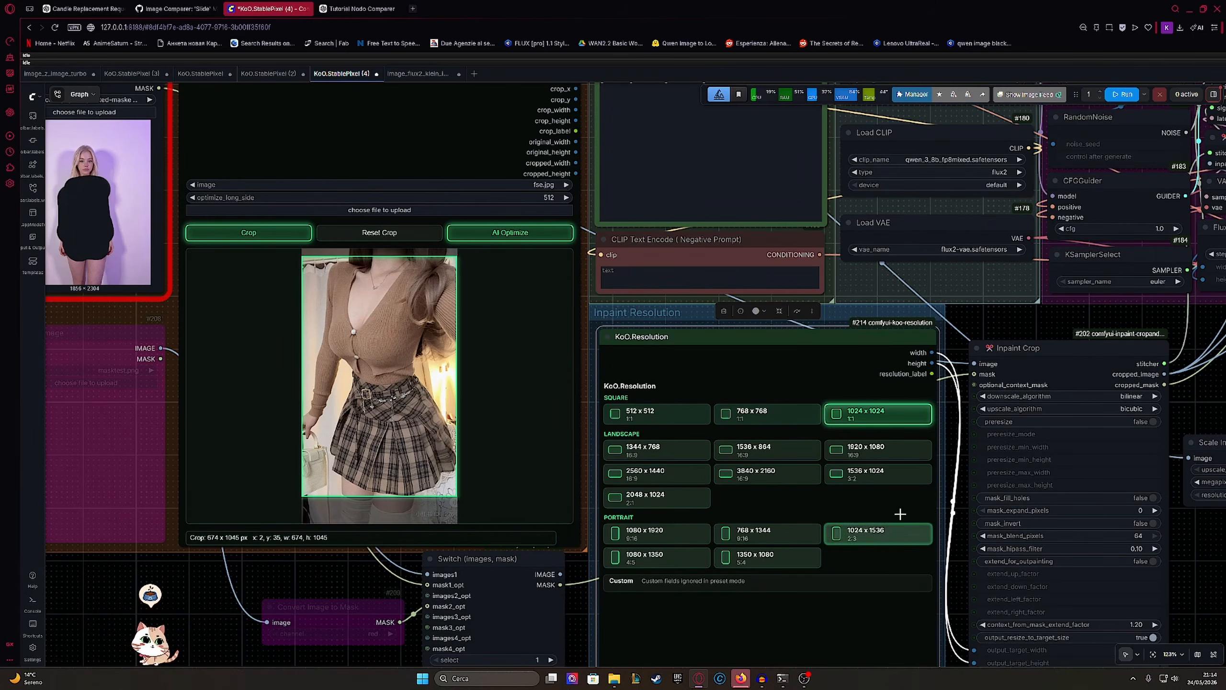
pyautogui.scroll(-1, 753, 506)
pyautogui.scroll(1, 753, 506)
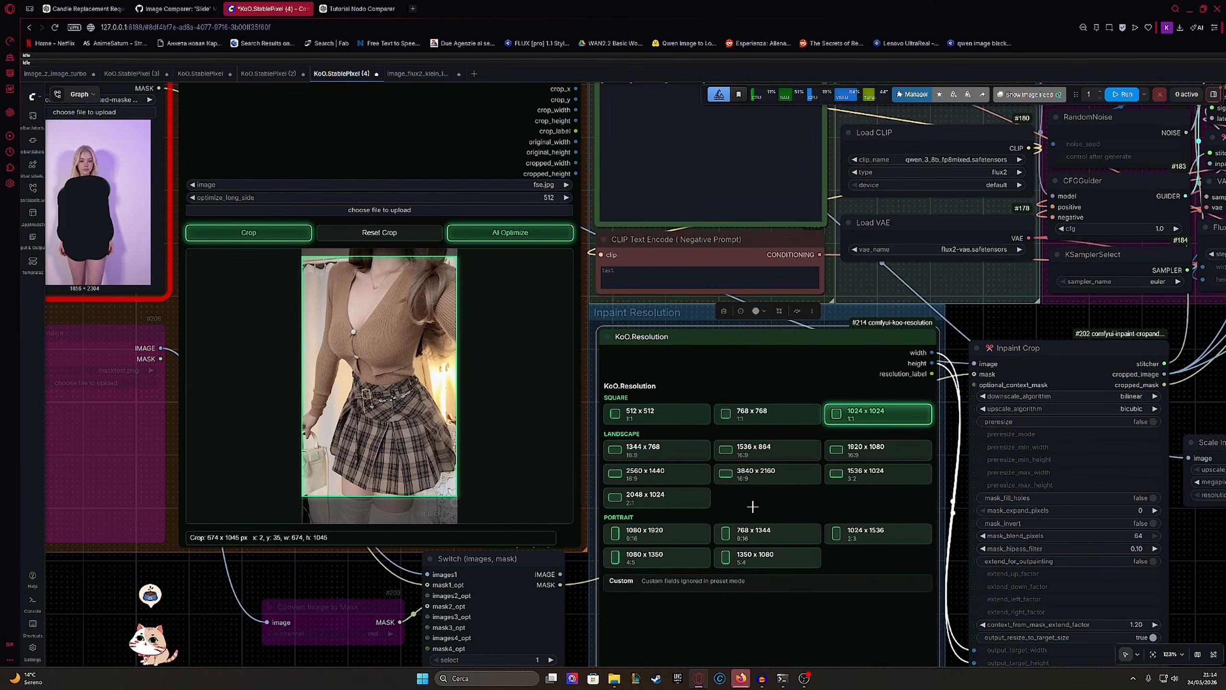
pyautogui.moveTo(753, 507); pyautogui.dragTo(674, 524)
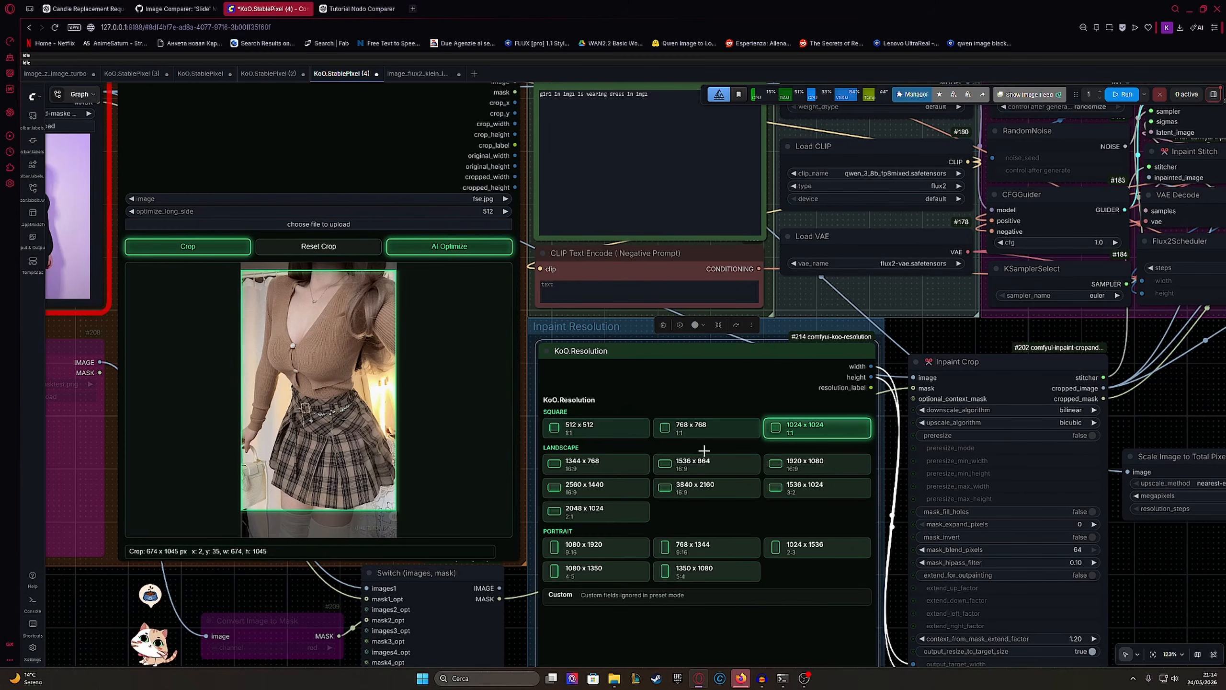
# Step: Check the masked photo, cropped reference and prompt, and run the two-image inpainting workflow
pyautogui.scroll(-1, 704, 450)
pyautogui.moveTo(343, 344); pyautogui.dragTo(383, 345)
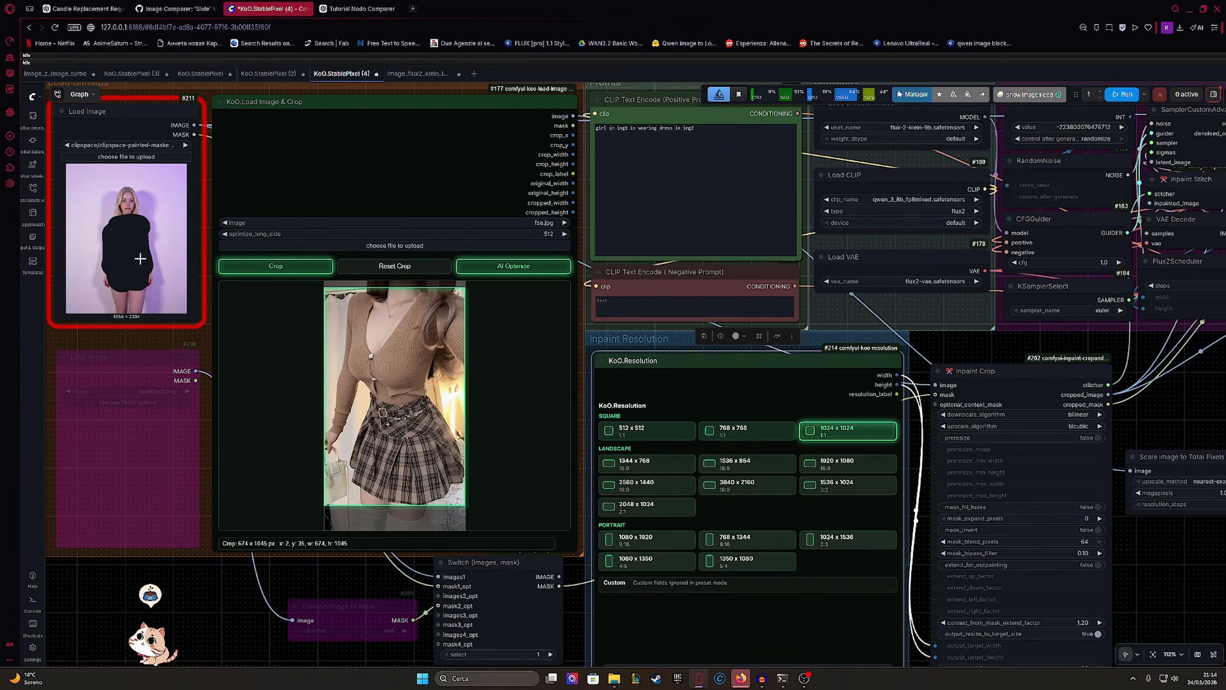
pyautogui.moveTo(722, 452); pyautogui.dragTo(669, 450)
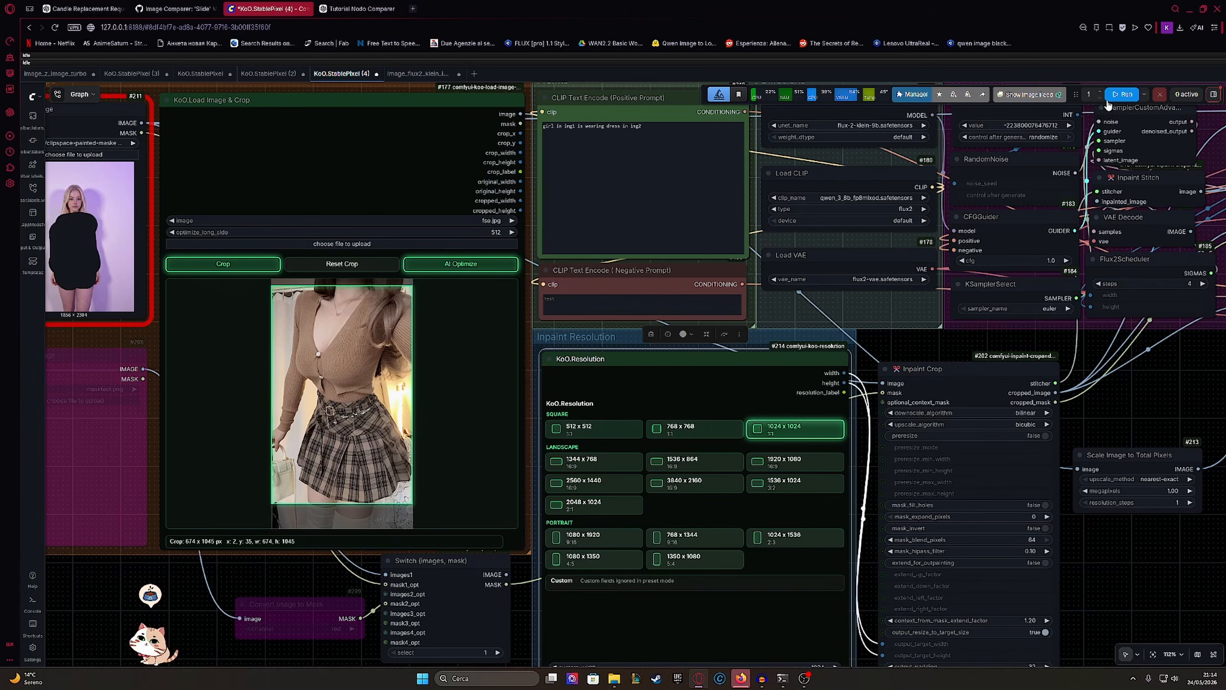
pyautogui.scroll(-1, 1014, 290)
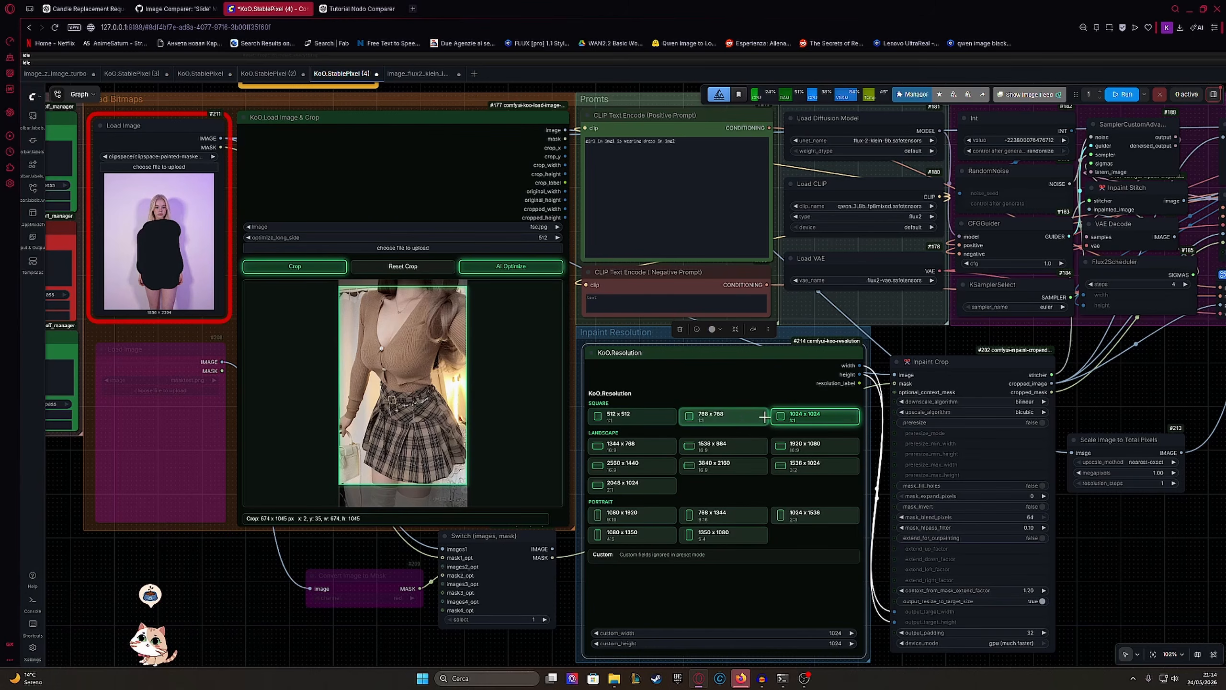
pyautogui.click(1123, 95)
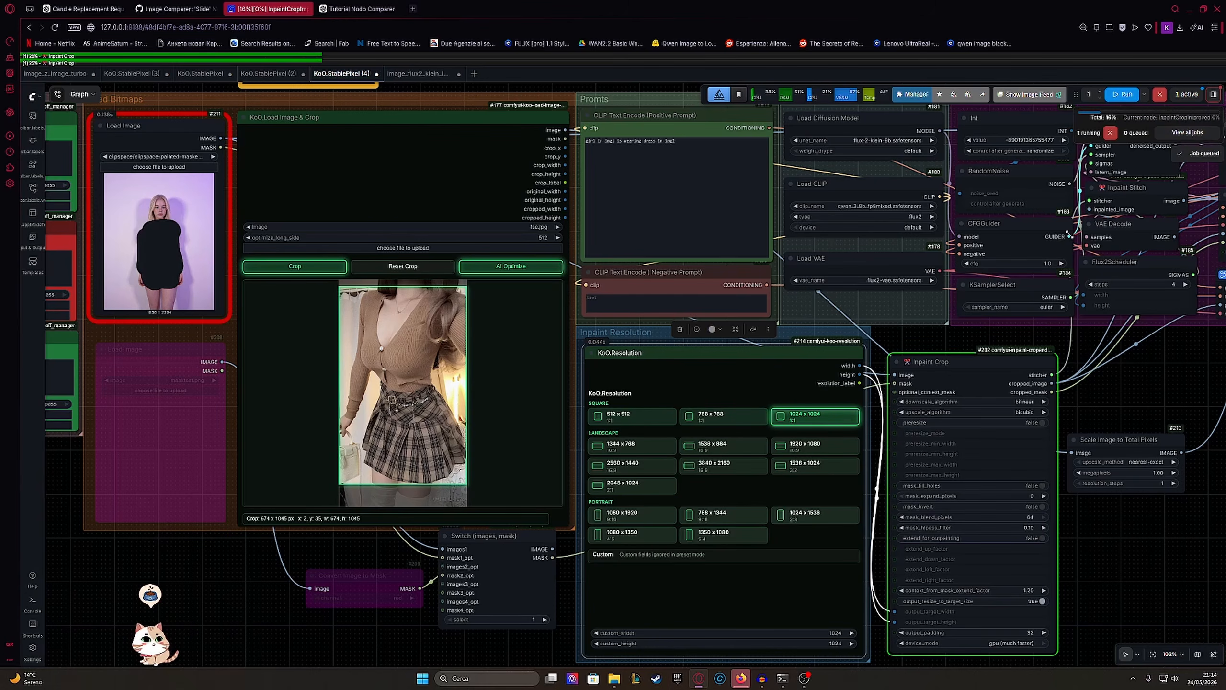
# Step: Follow the run and view the finished two-image outfit result in the Save Image and Image Comparer nodes
pyautogui.scroll(-2, 1106, 360)
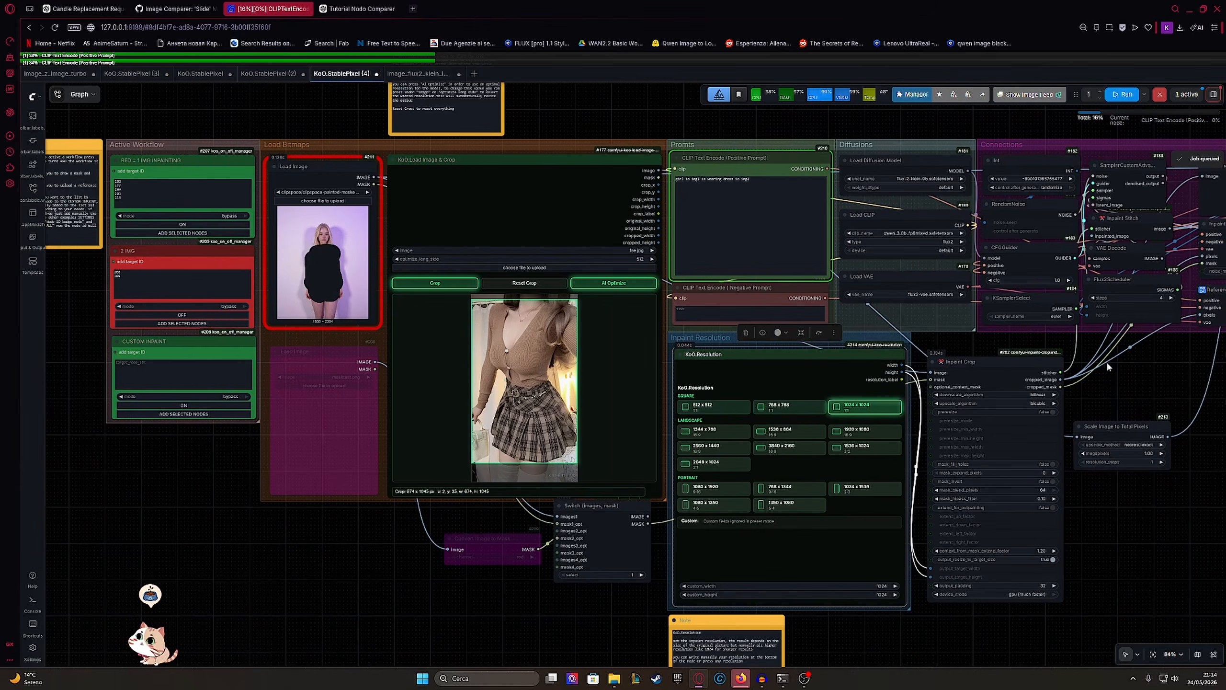
pyautogui.moveTo(1121, 358); pyautogui.dragTo(558, 404)
pyautogui.scroll(2, 933, 397)
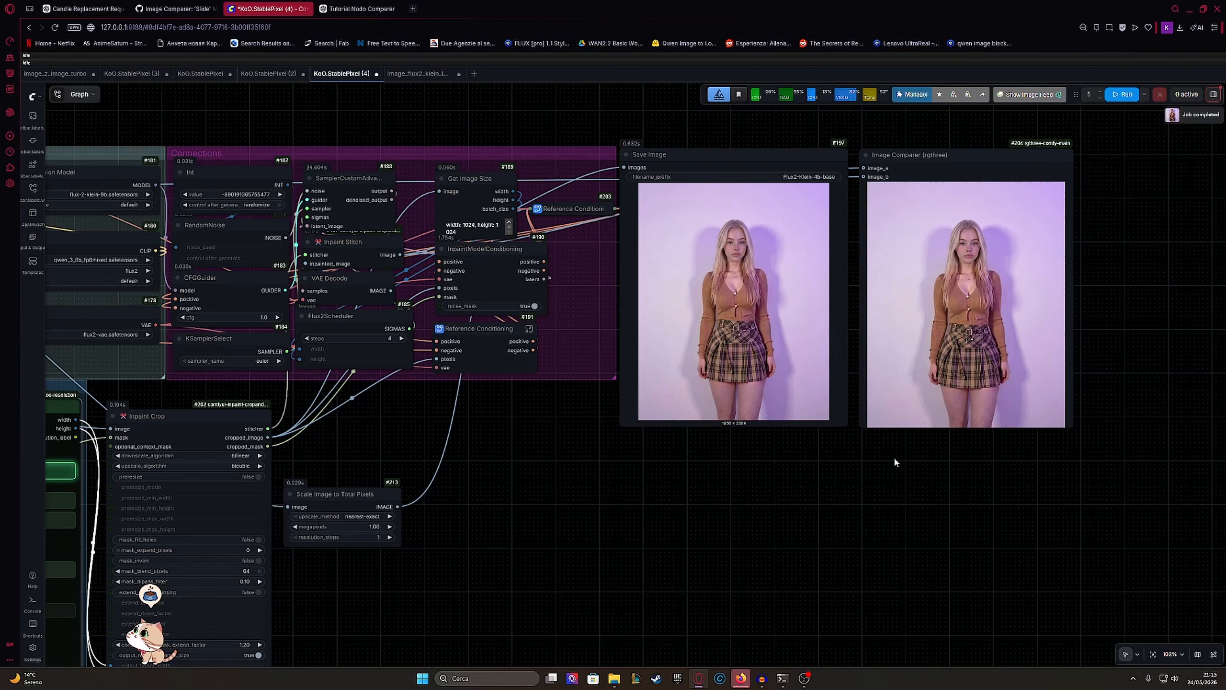
pyautogui.scroll(5, 894, 461)
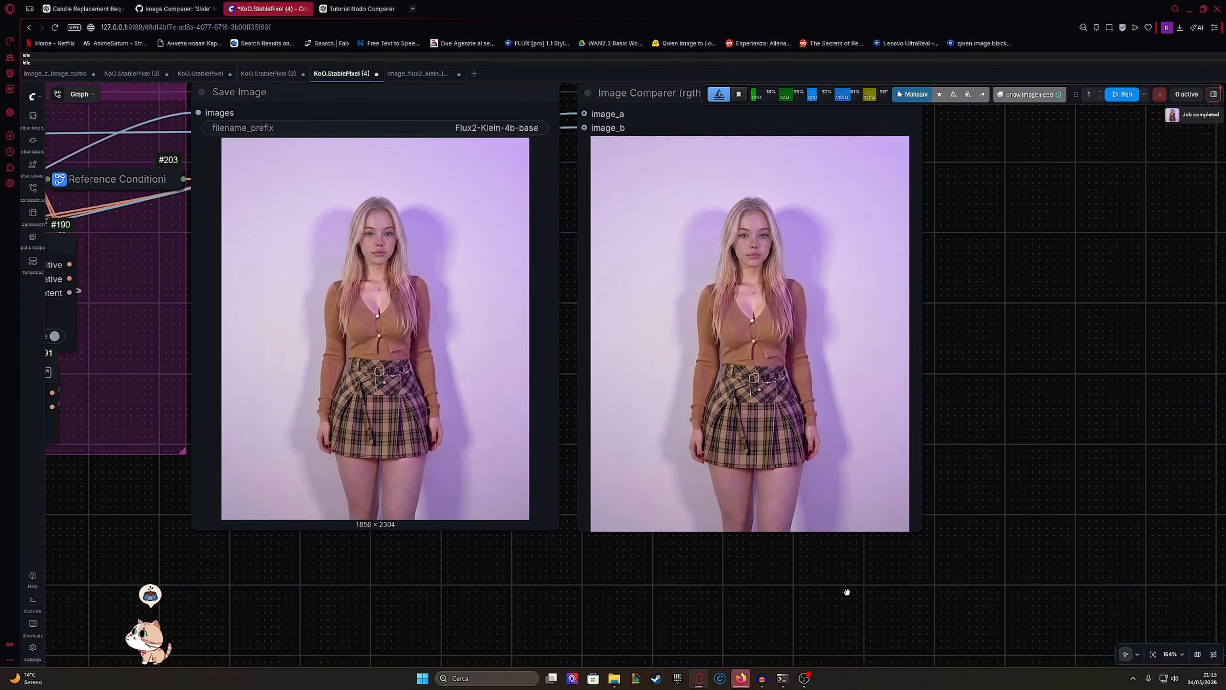
pyautogui.scroll(3, 847, 589)
pyautogui.moveTo(852, 598); pyautogui.dragTo(854, 645)
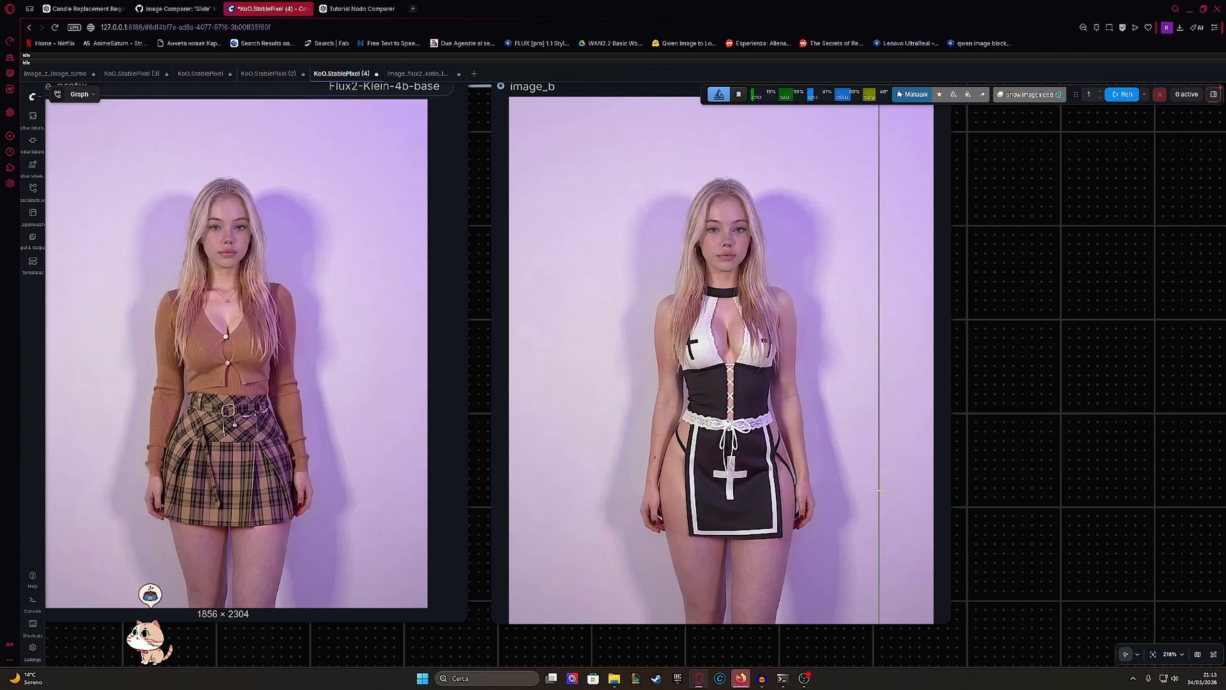
# Step: Inspect the skirt, sleeve and hand details up close, and compare the original and edited photo in the Image Comparer
pyautogui.scroll(10, 623, 487)
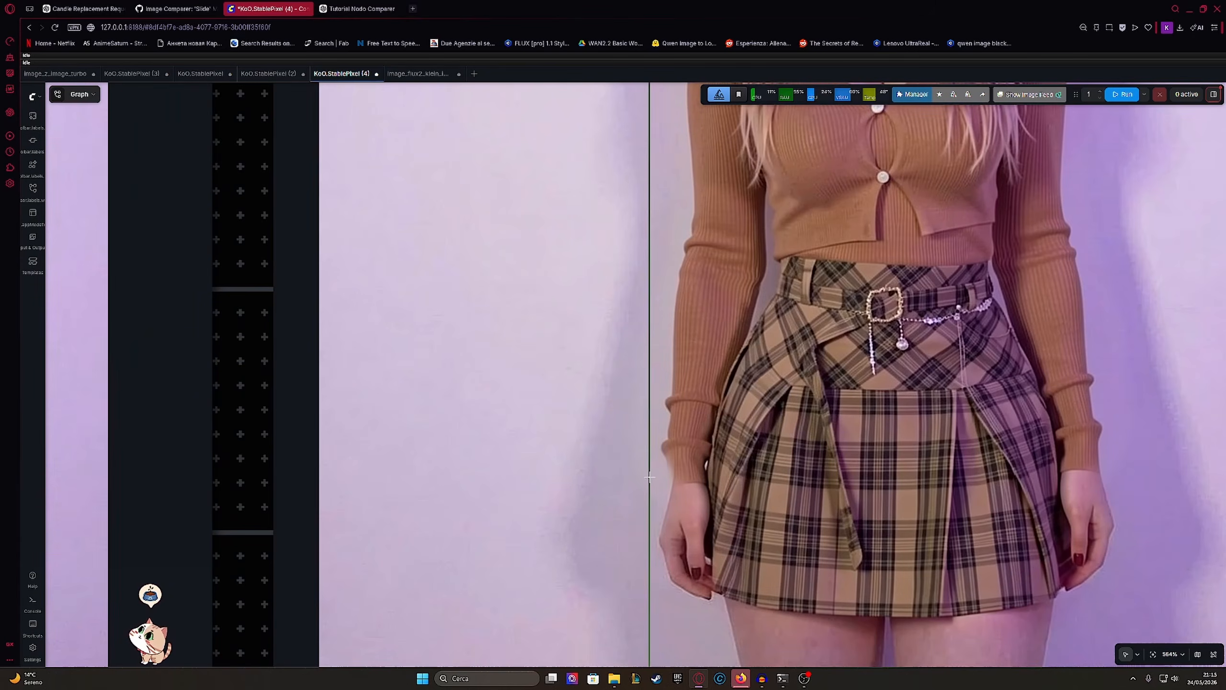
pyautogui.scroll(5, 650, 464)
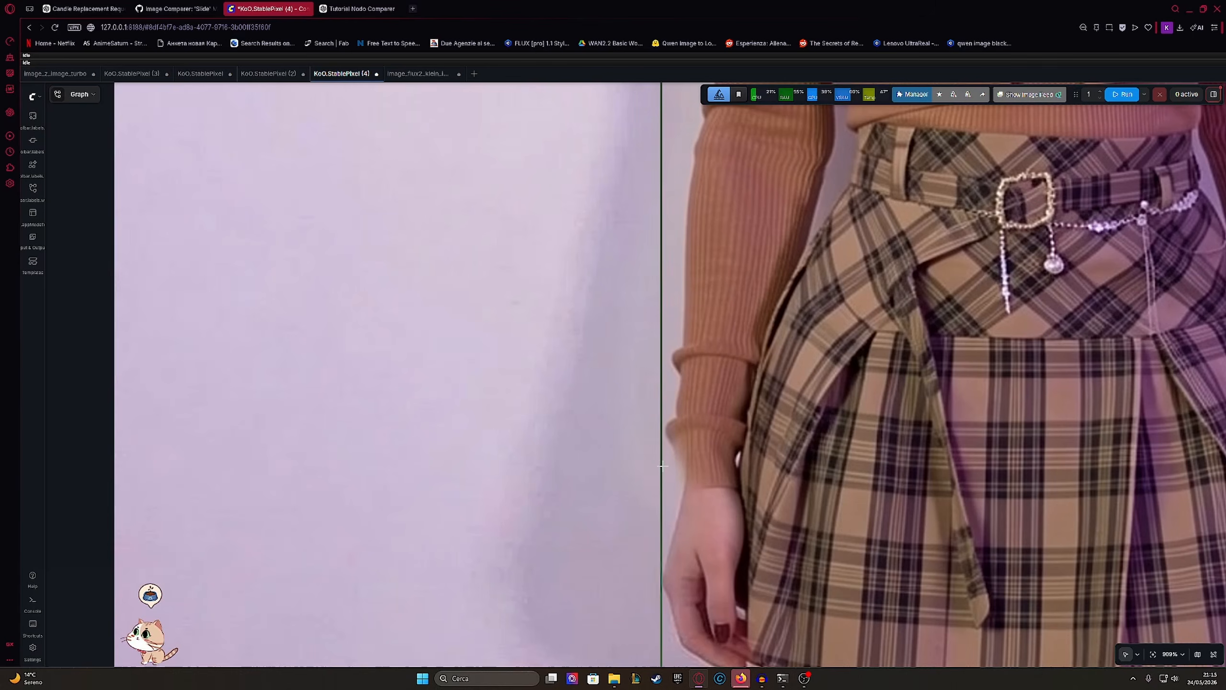
pyautogui.scroll(-5, 662, 461)
pyautogui.scroll(-5, 664, 459)
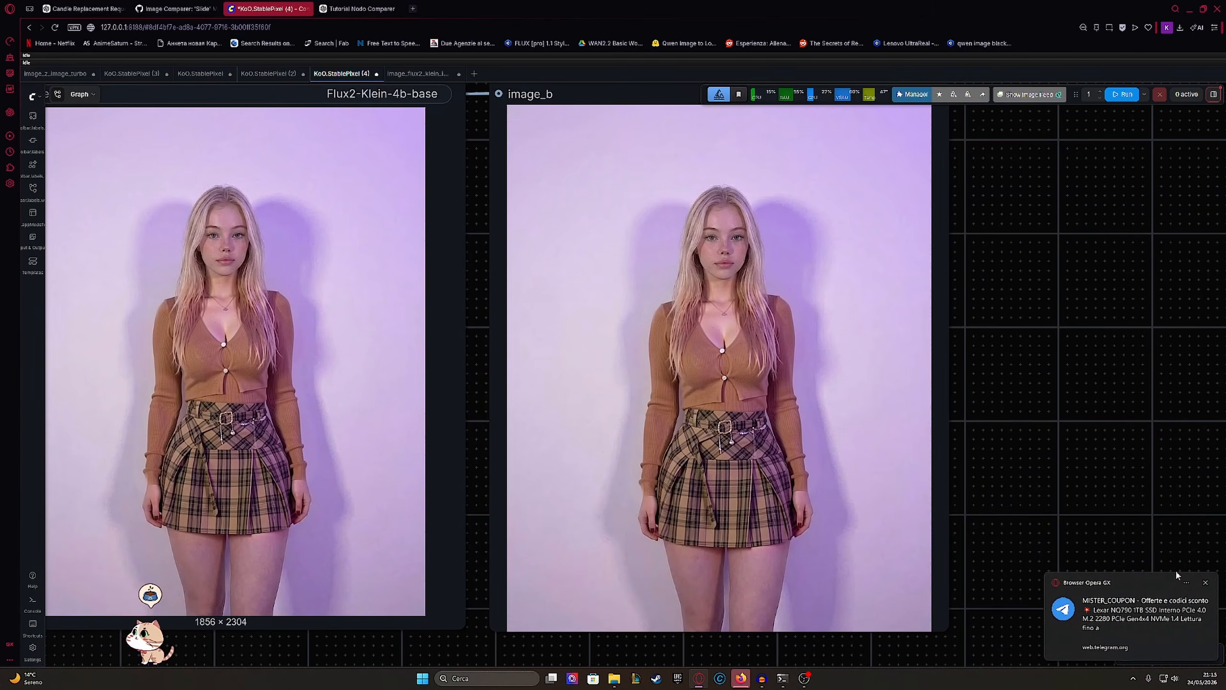
pyautogui.click(1205, 583)
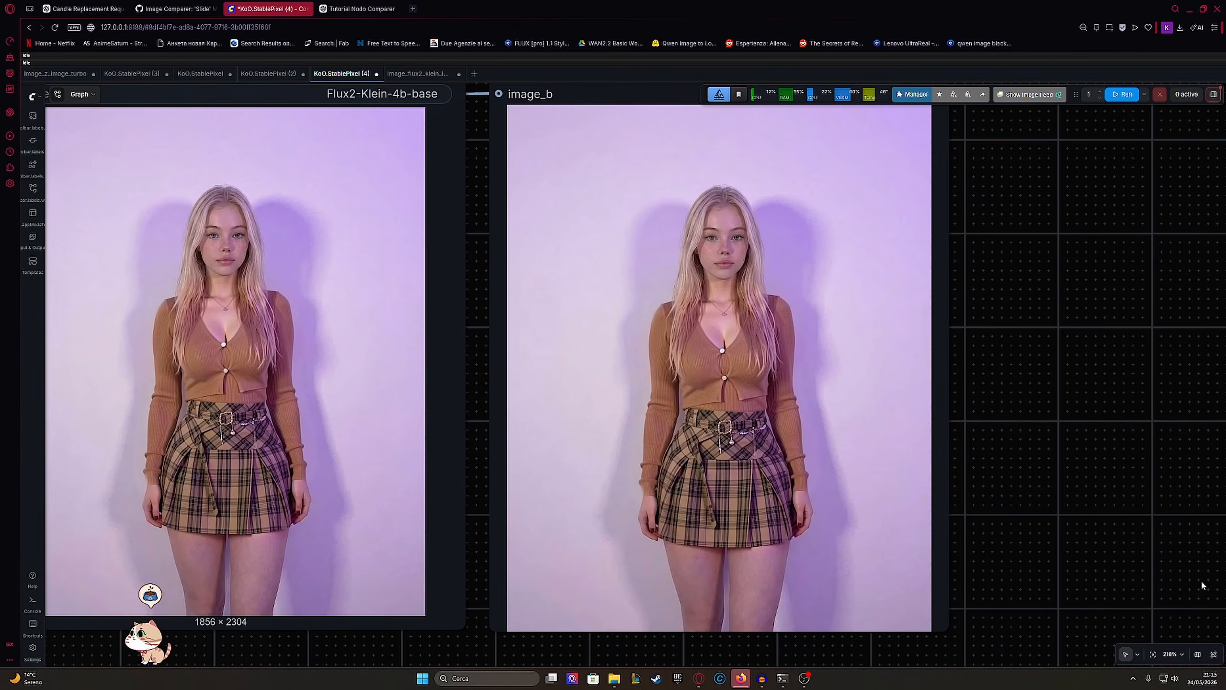
pyautogui.moveTo(597, 448); pyautogui.dragTo(606, 468)
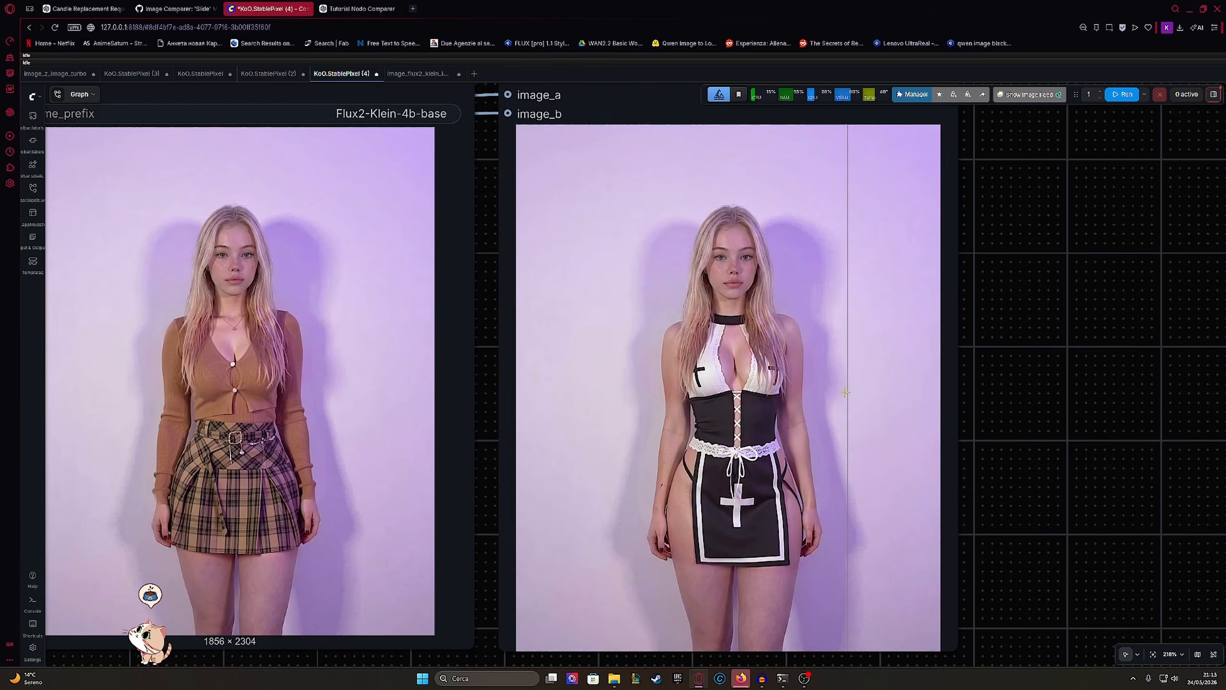
pyautogui.moveTo(601, 400); pyautogui.dragTo(659, 379)
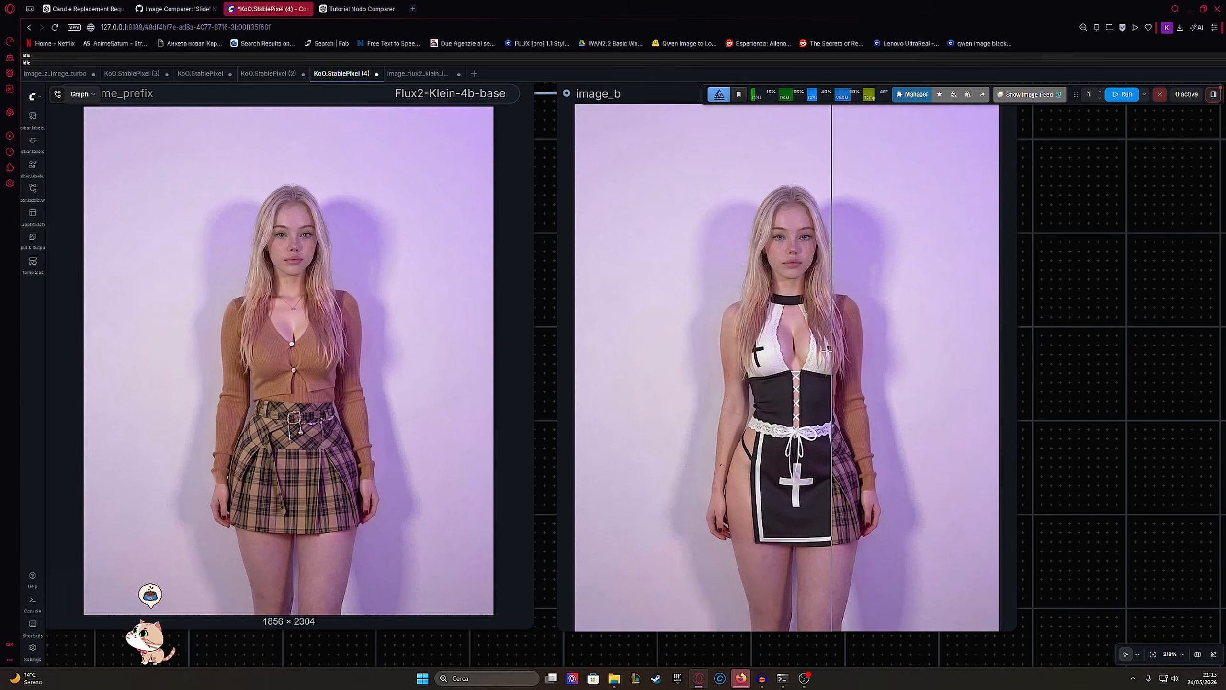
pyautogui.scroll(-1, 848, 347)
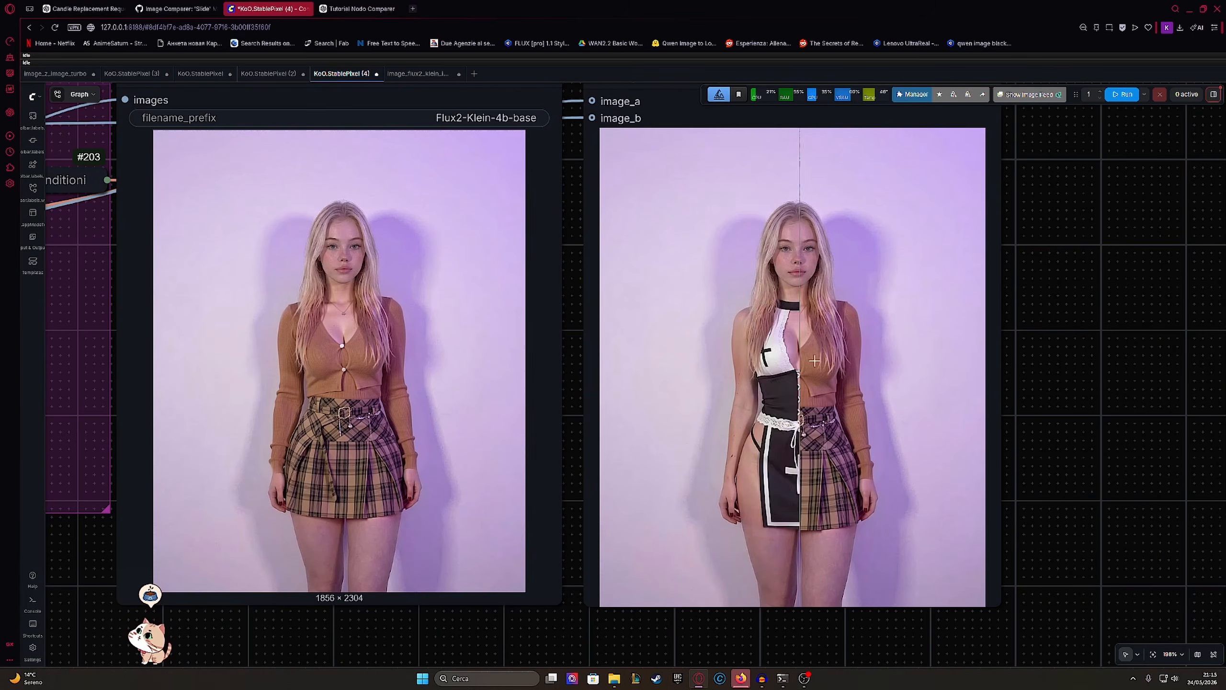
# Step: Reset the crop of the outfit reference in the KoO.Load Image & Crop node
pyautogui.scroll(-5, 698, 364)
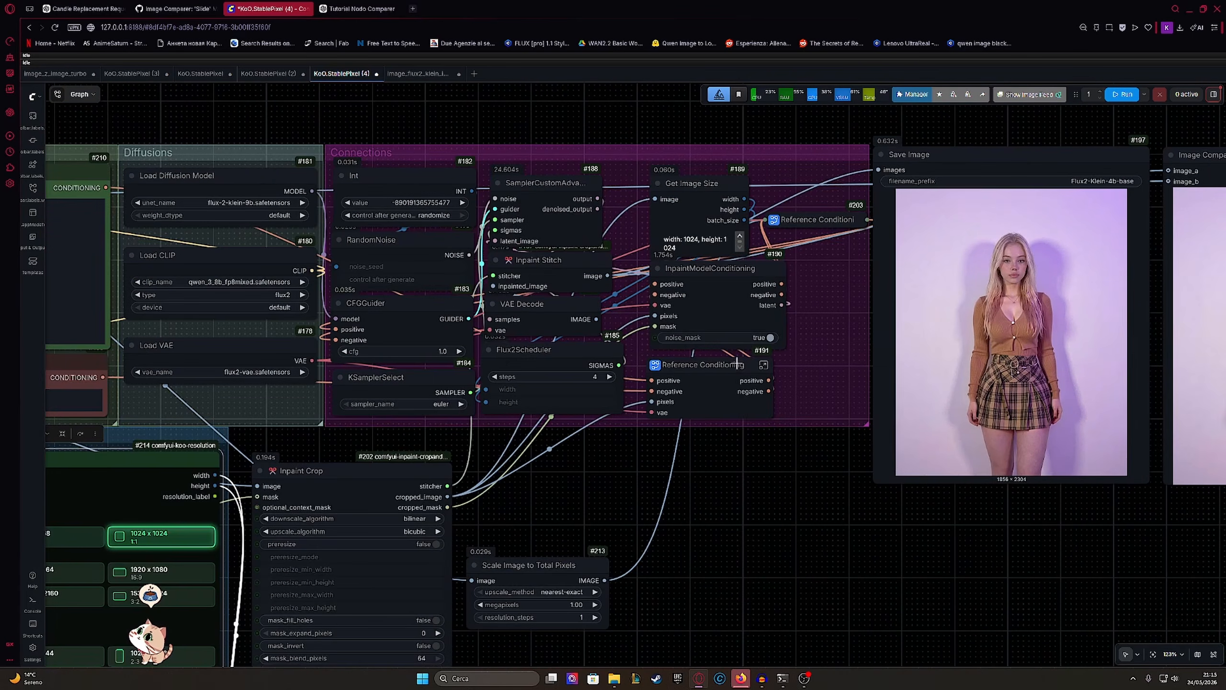
pyautogui.moveTo(499, 365); pyautogui.dragTo(1036, 304)
pyautogui.scroll(-2, 637, 352)
pyautogui.moveTo(550, 339); pyautogui.dragTo(743, 338)
pyautogui.moveTo(499, 375); pyautogui.dragTo(623, 414)
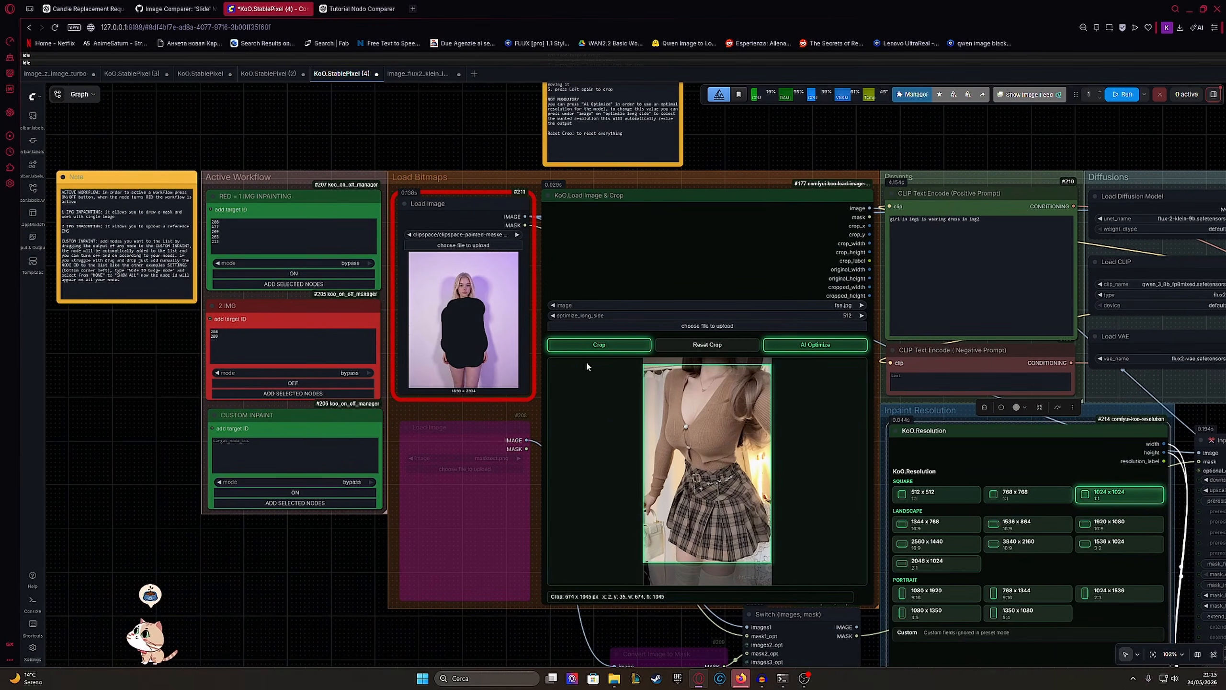
pyautogui.click(708, 345)
pyautogui.moveTo(543, 296); pyautogui.dragTo(632, 326)
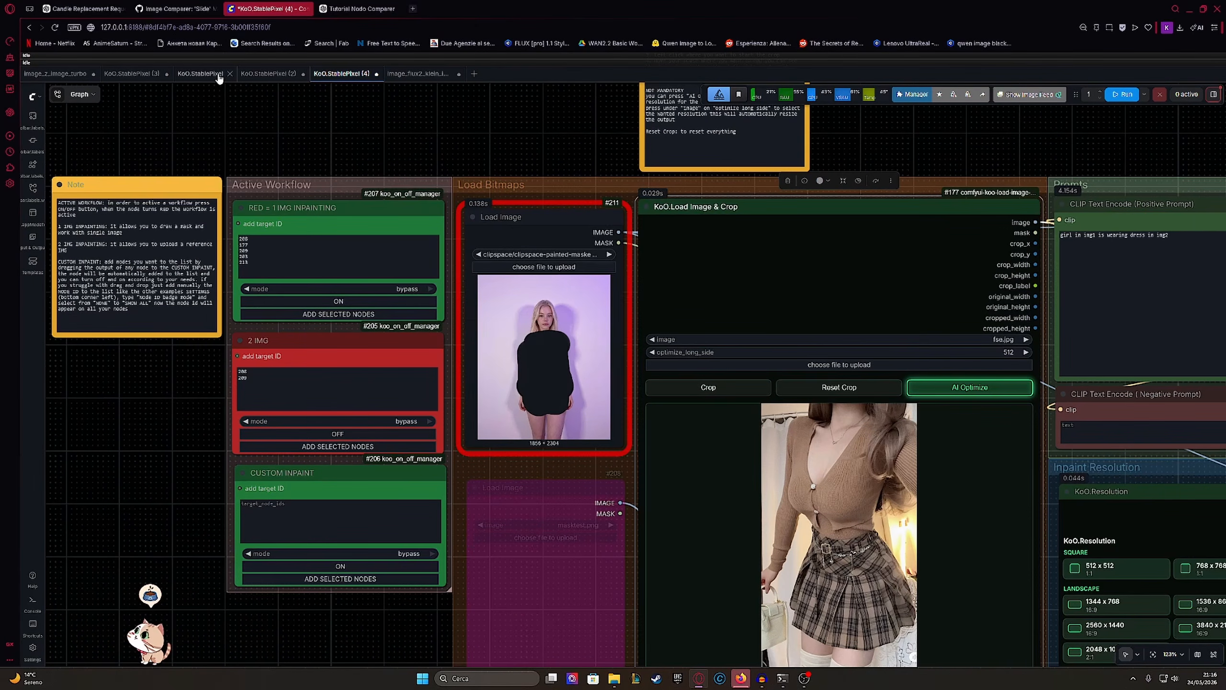
# Step: Switch to the candle replacement workflow, KoO.StablePixel (3)
pyautogui.click(200, 73)
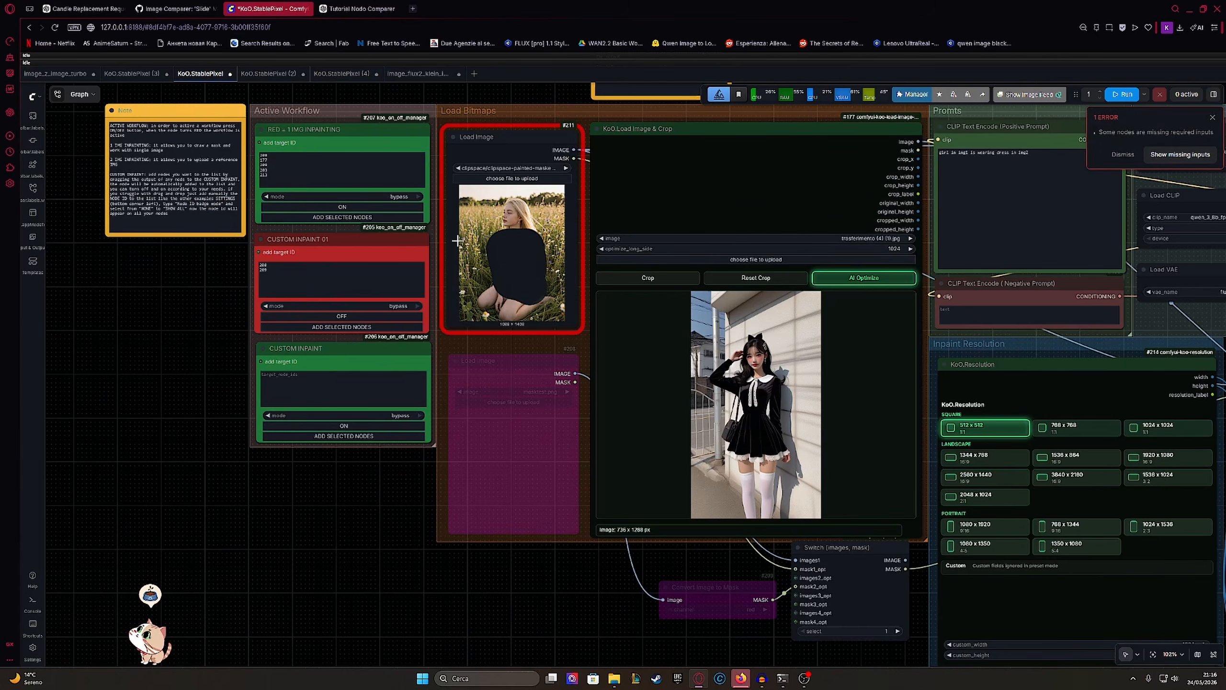
pyautogui.click(268, 74)
pyautogui.click(135, 73)
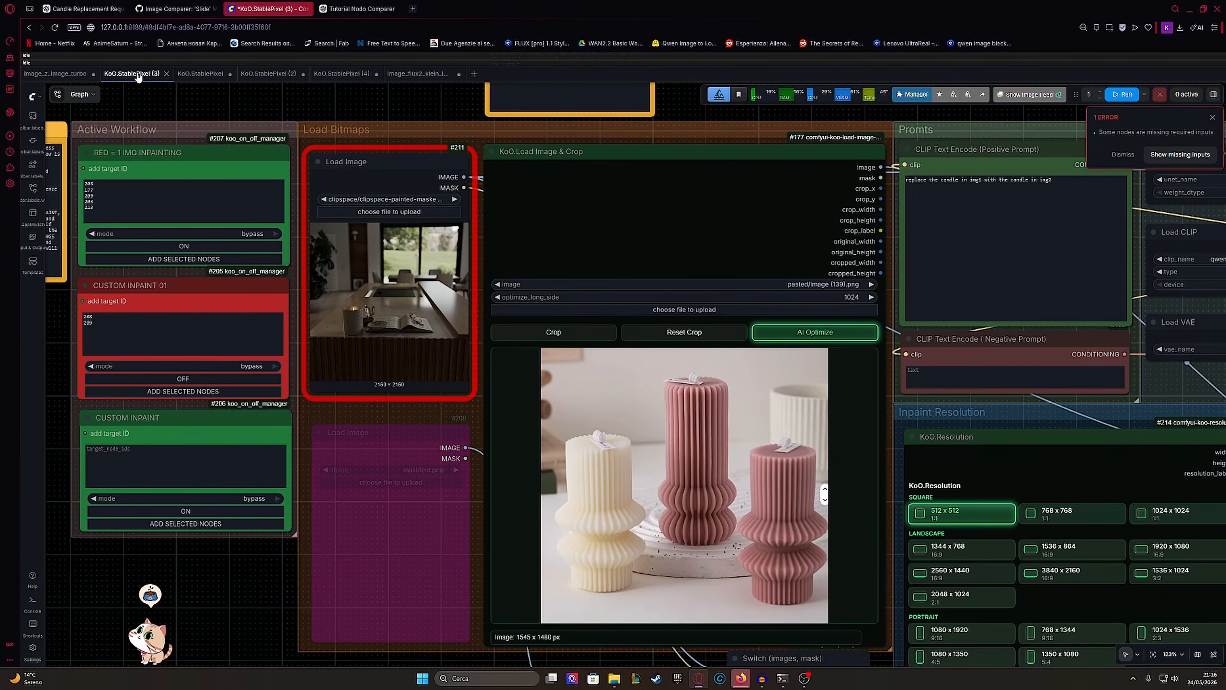
pyautogui.moveTo(405, 285); pyautogui.dragTo(441, 321)
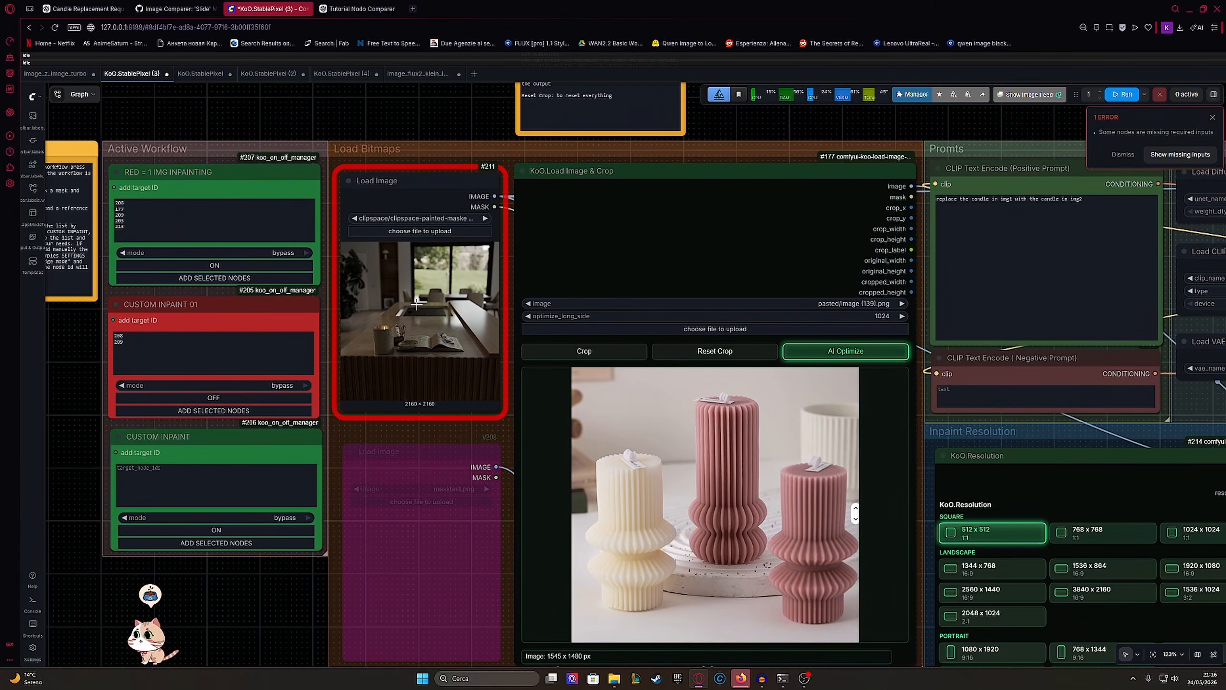
# Step: Examine the kitchen photo in the Load Image node and the candle reference in the KoO.Load Image & Crop node
pyautogui.scroll(7, 416, 303)
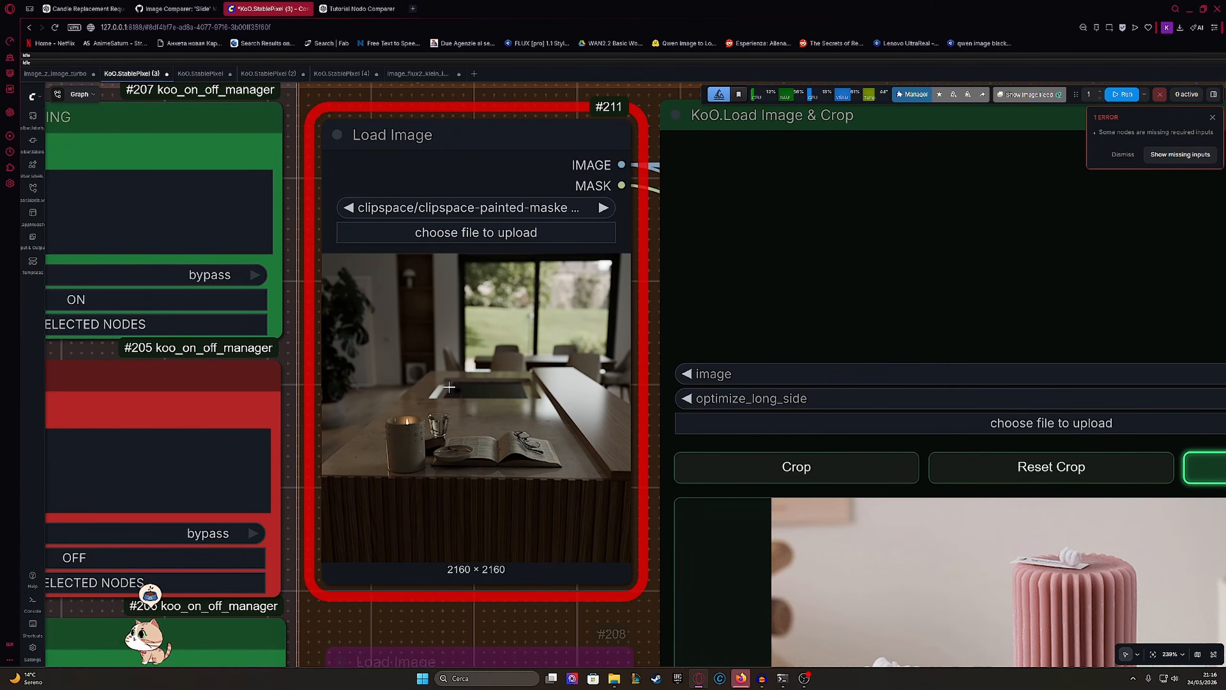
pyautogui.scroll(-3, 449, 386)
pyautogui.moveTo(449, 386); pyautogui.dragTo(443, 341)
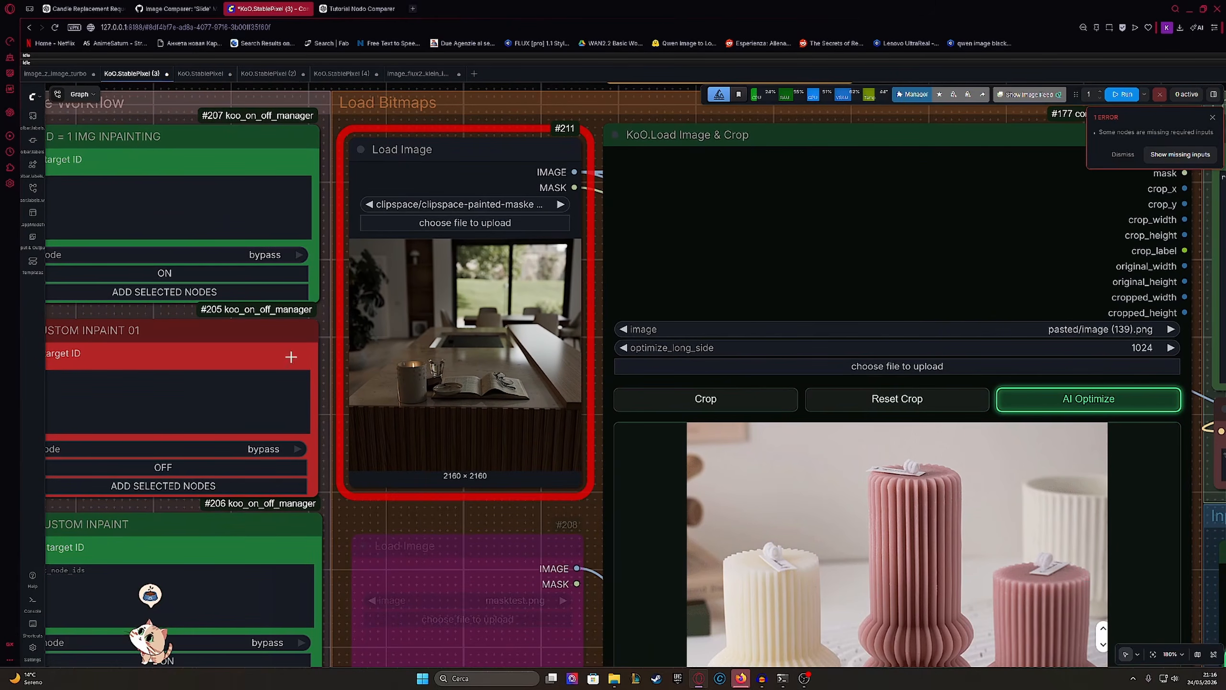
pyautogui.click(471, 137)
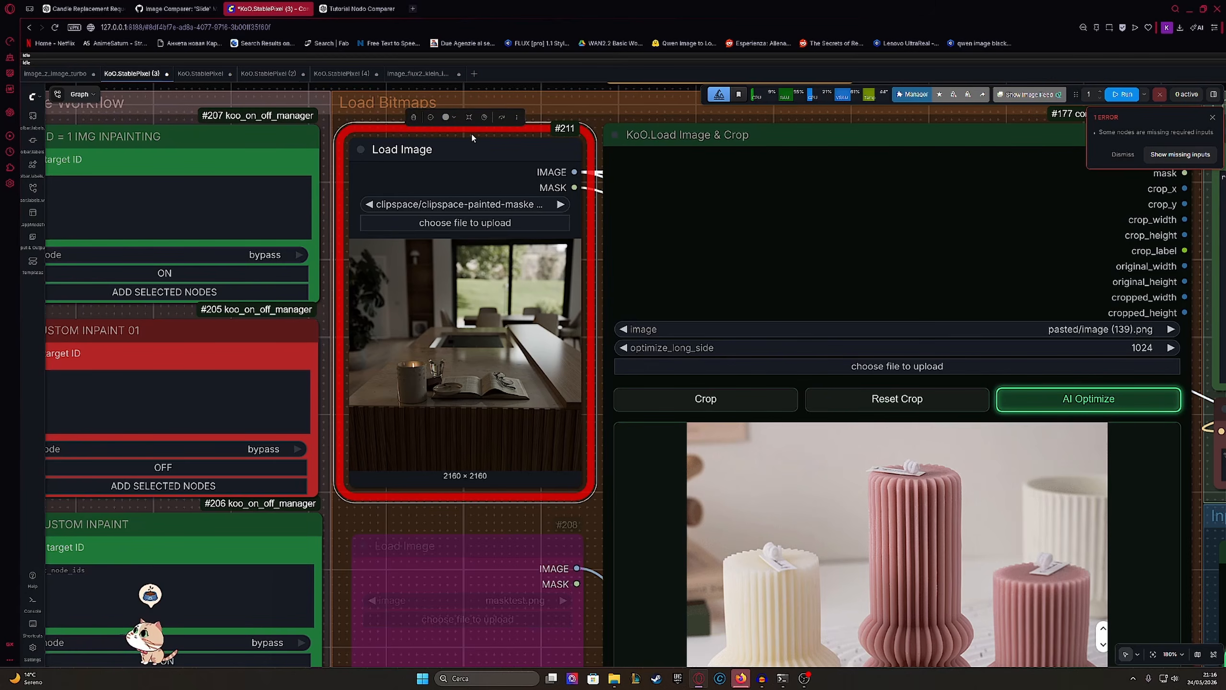
pyautogui.scroll(-2, 459, 278)
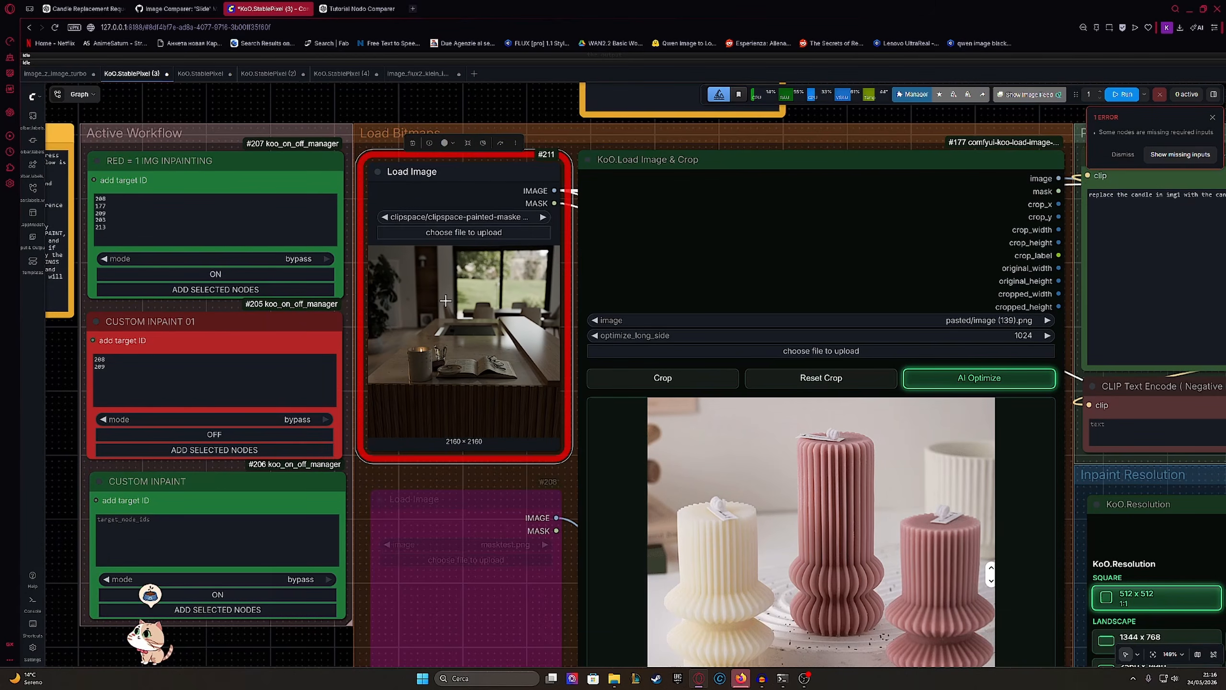
pyautogui.scroll(3, 445, 300)
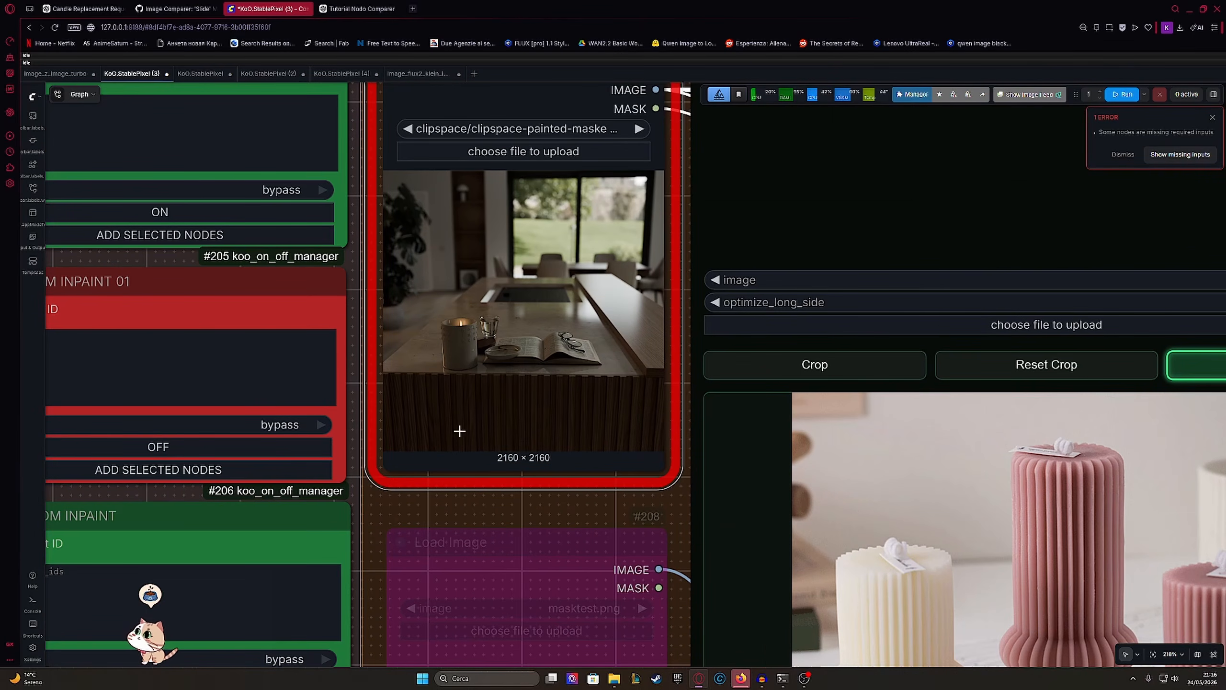
pyautogui.scroll(3, 483, 425)
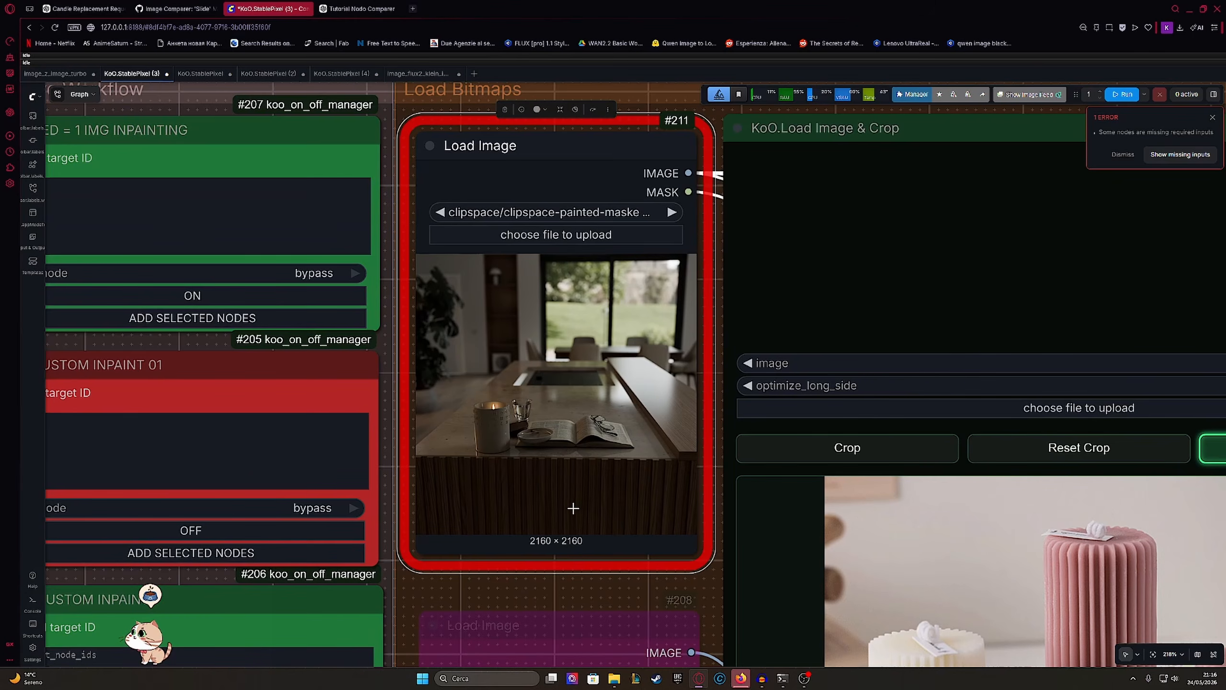
pyautogui.scroll(-2, 573, 507)
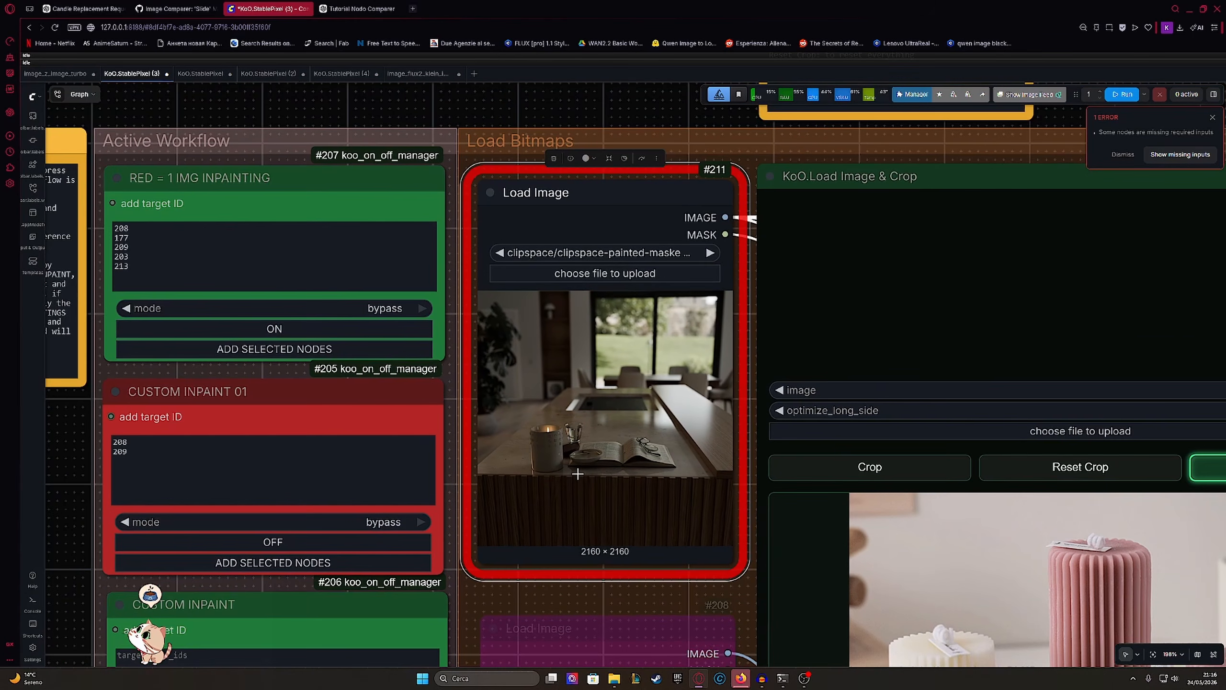
# Step: Switch to the ChatGPT candle replacement chat, download its generated kitchen image and open it in a maximized image viewer
pyautogui.click(84, 8)
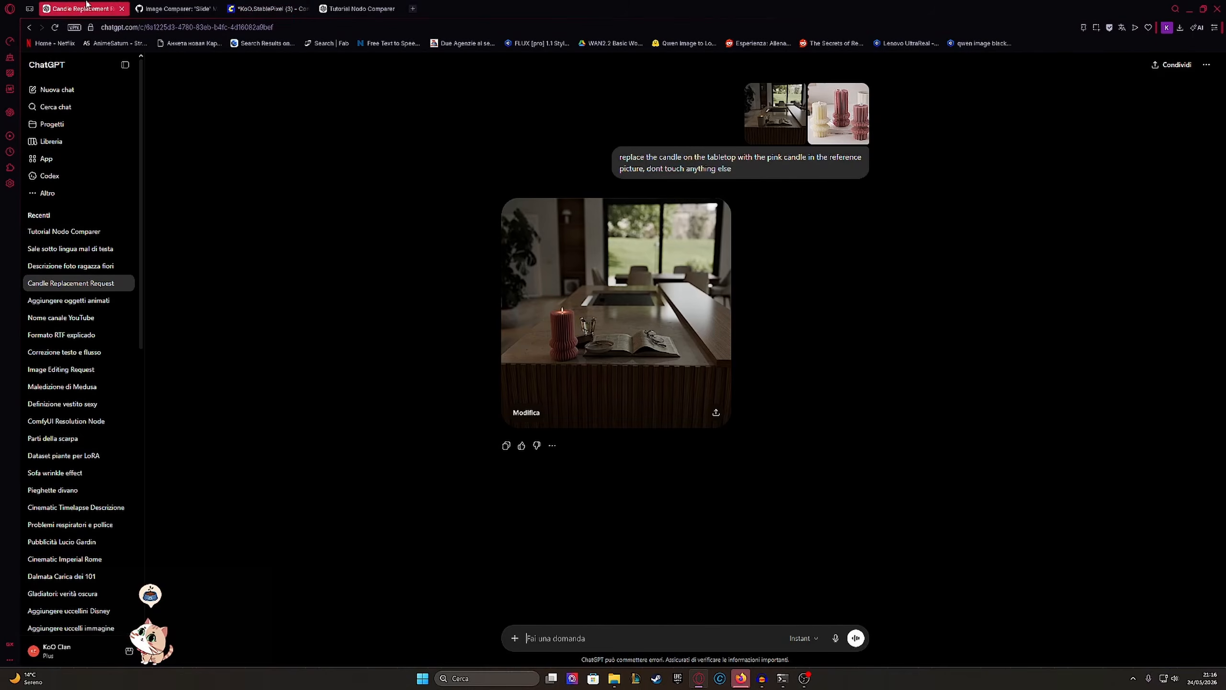
pyautogui.click(596, 300)
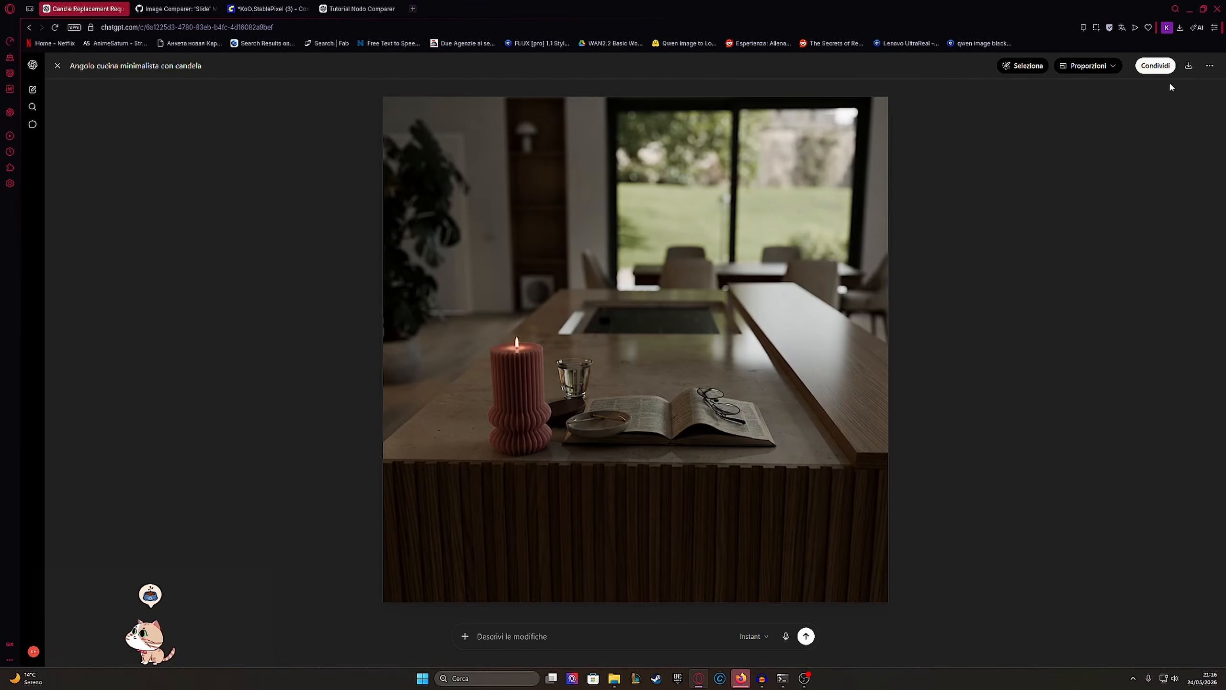
pyautogui.click(1189, 65)
pyautogui.click(1119, 65)
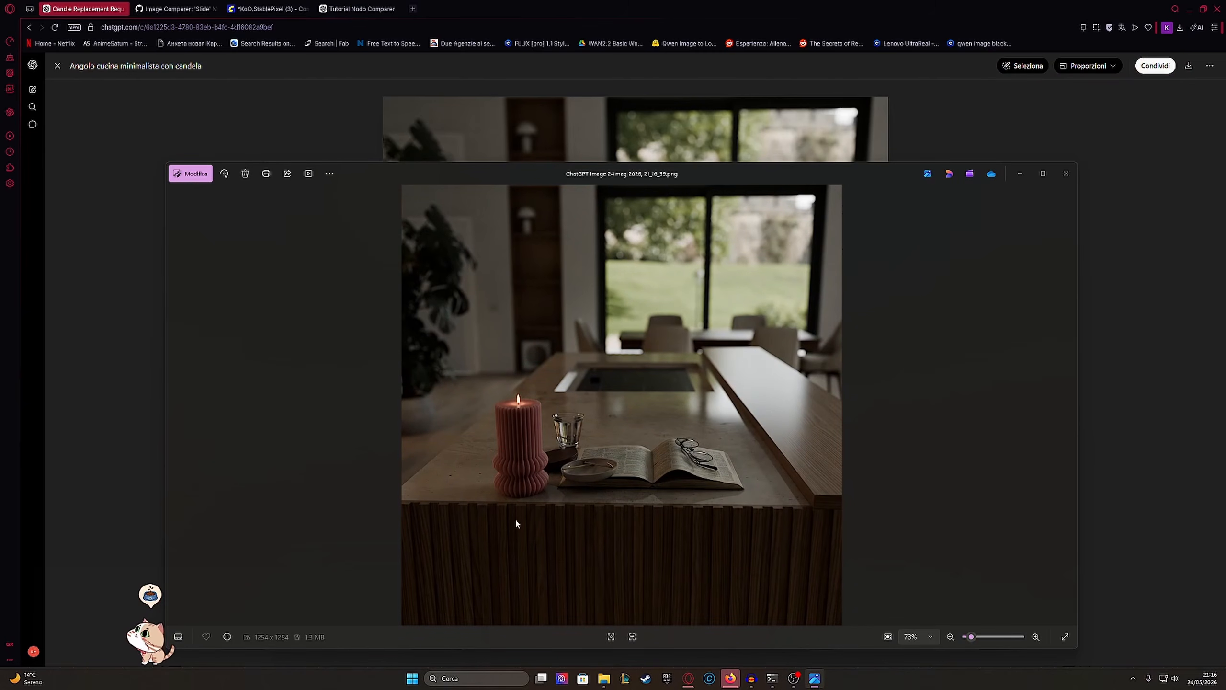
pyautogui.doubleClick(658, 171)
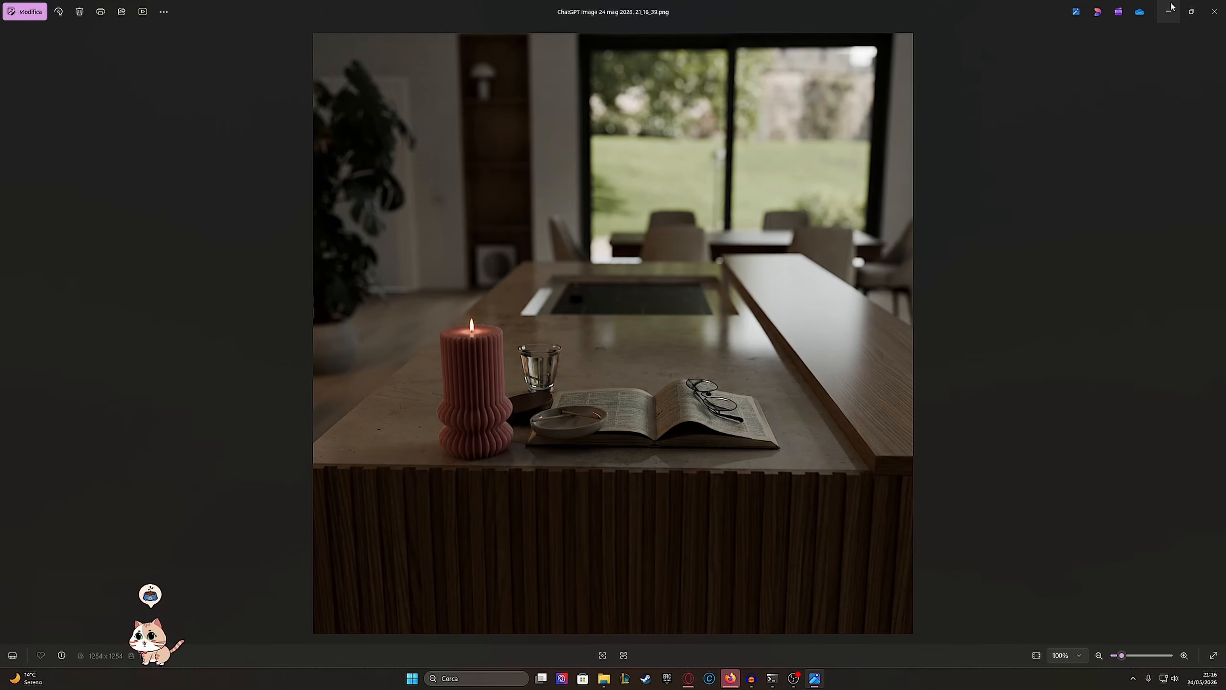
# Step: Inspect the candle, book and glasses details in the ChatGPT image up close, and minimize the viewer
pyautogui.scroll(5, 507, 404)
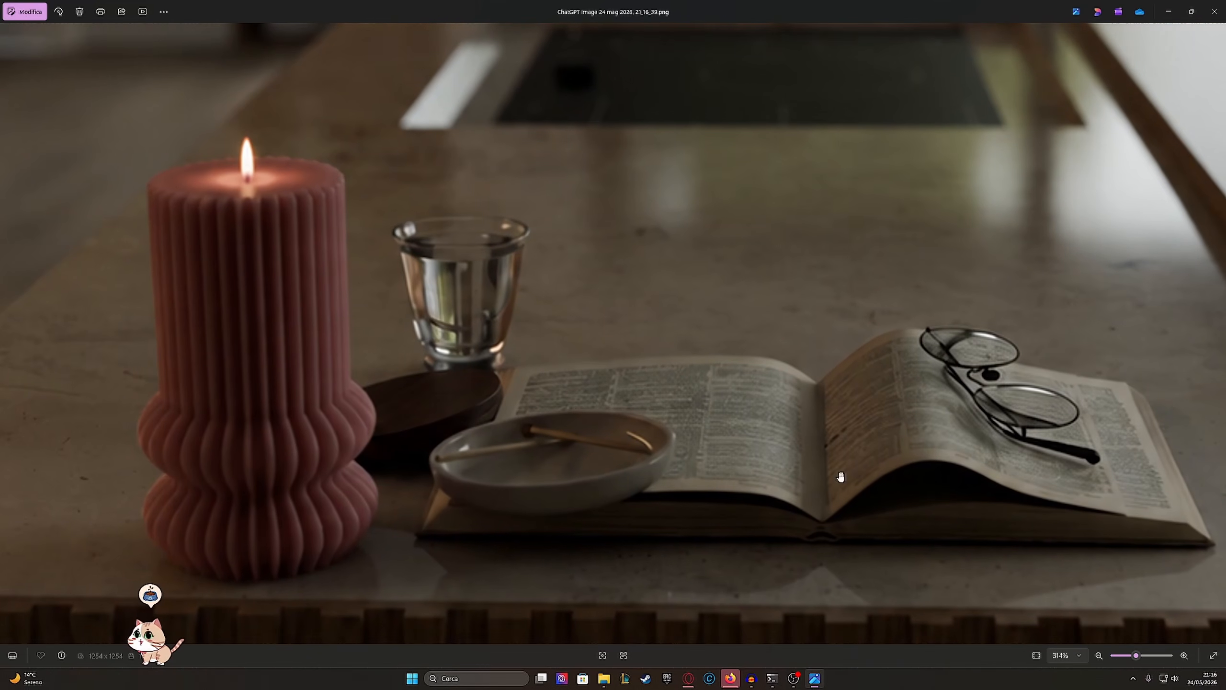
pyautogui.scroll(5, 813, 474)
pyautogui.scroll(-5, 499, 414)
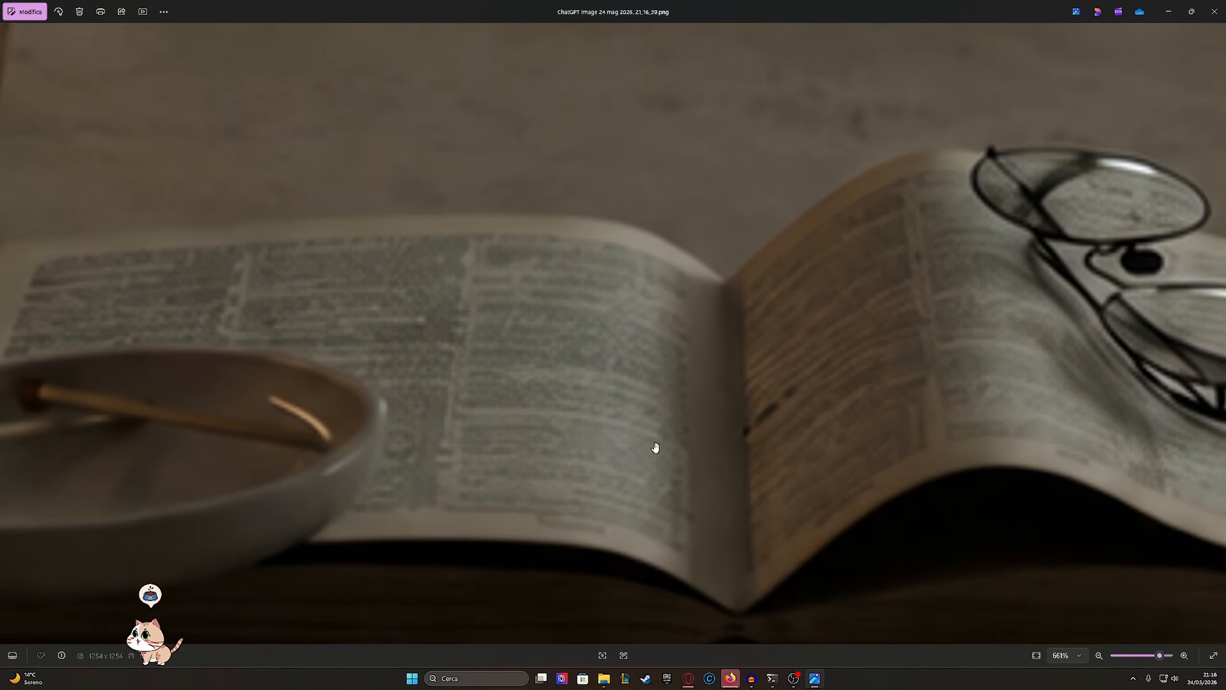
pyautogui.scroll(-5, 579, 423)
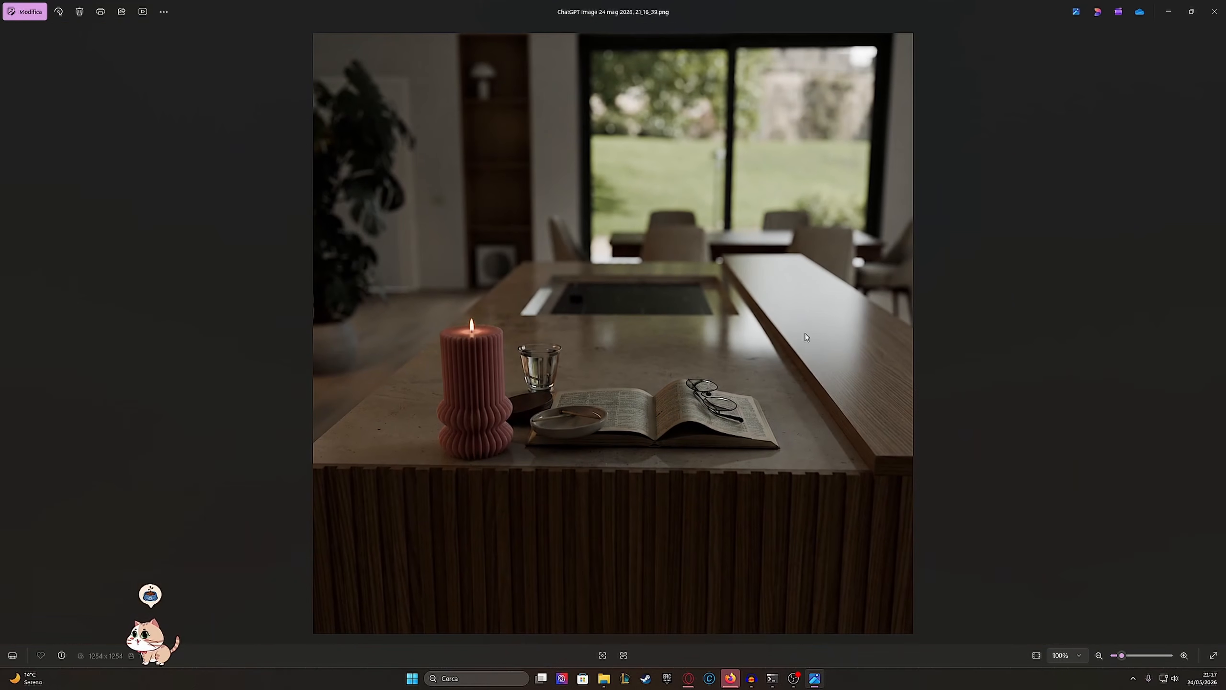
pyautogui.click(1167, 12)
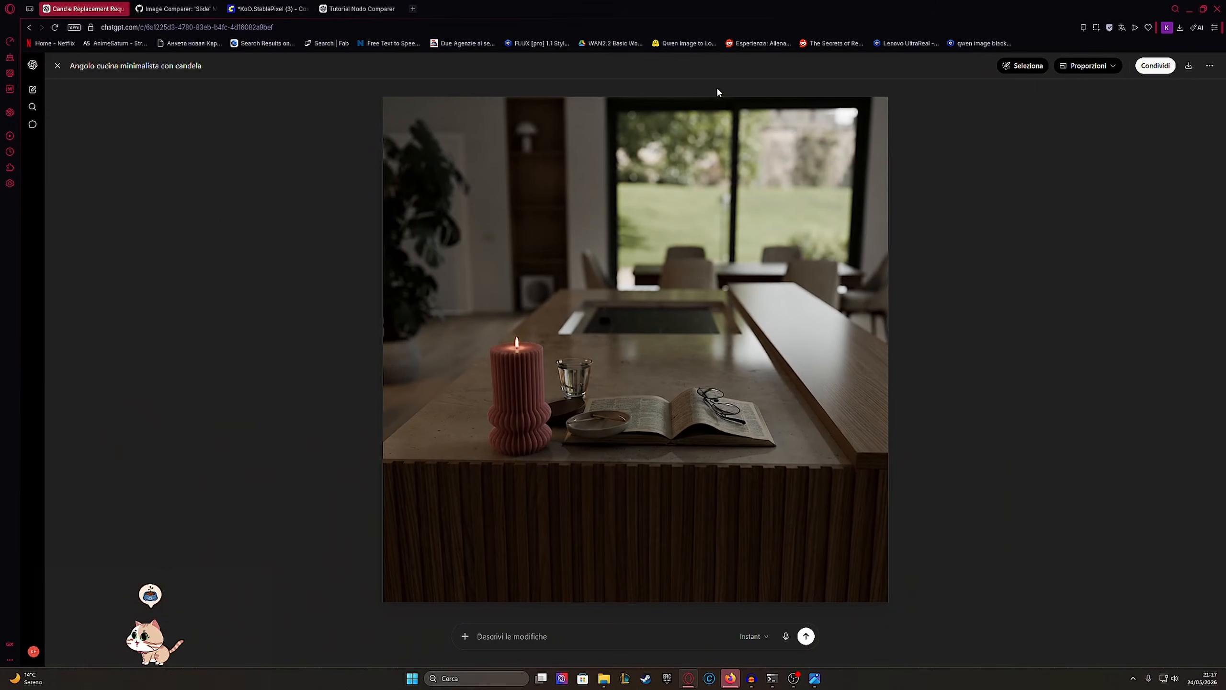
# Step: Switch to the KoO.StablePixel (3) workflow, paint a mask over the white candle in the kitchen photo and save it
pyautogui.click(267, 9)
pyautogui.moveTo(601, 379); pyautogui.dragTo(574, 365)
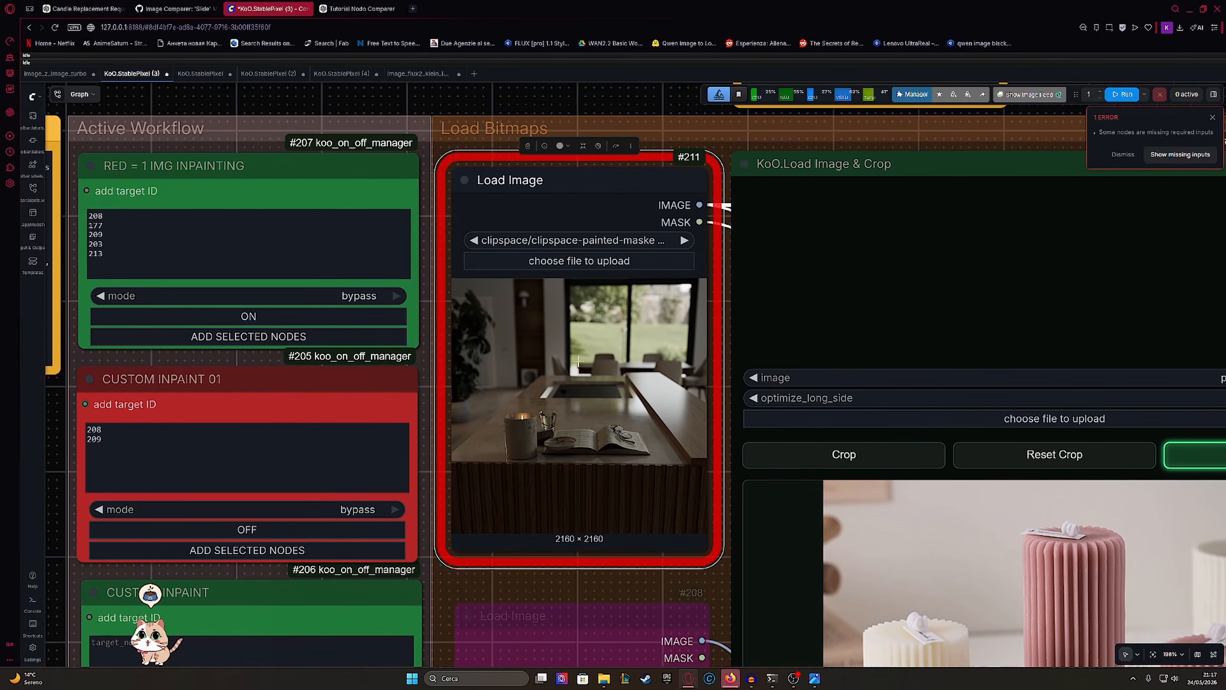
pyautogui.click(597, 145)
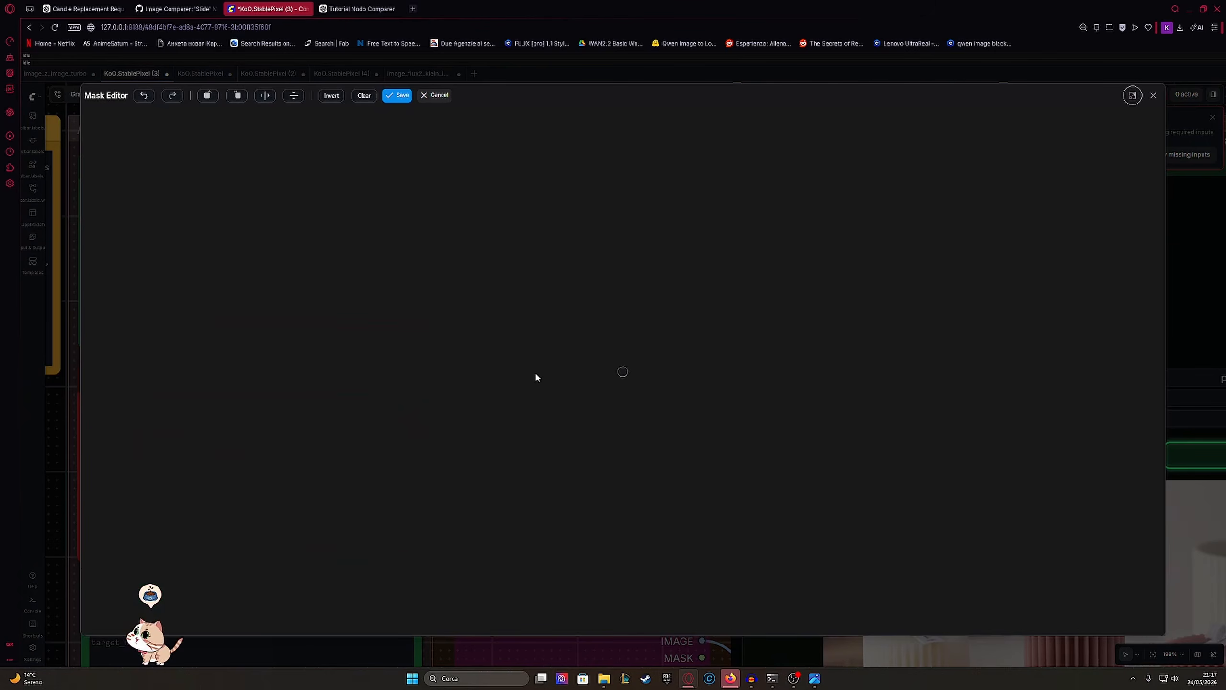
pyautogui.scroll(3, 457, 414)
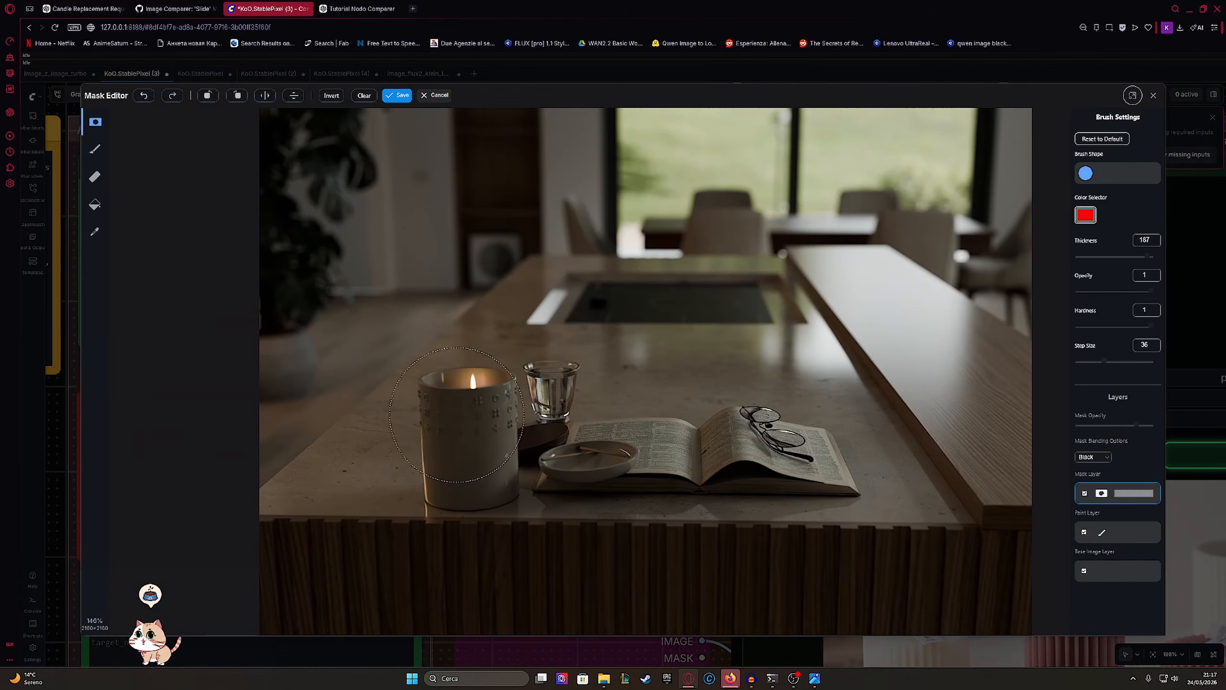
pyautogui.moveTo(457, 414)
pyautogui.mouseDown()
pyautogui.moveTo(449, 447)
pyautogui.moveTo(476, 460)
pyautogui.mouseUp()
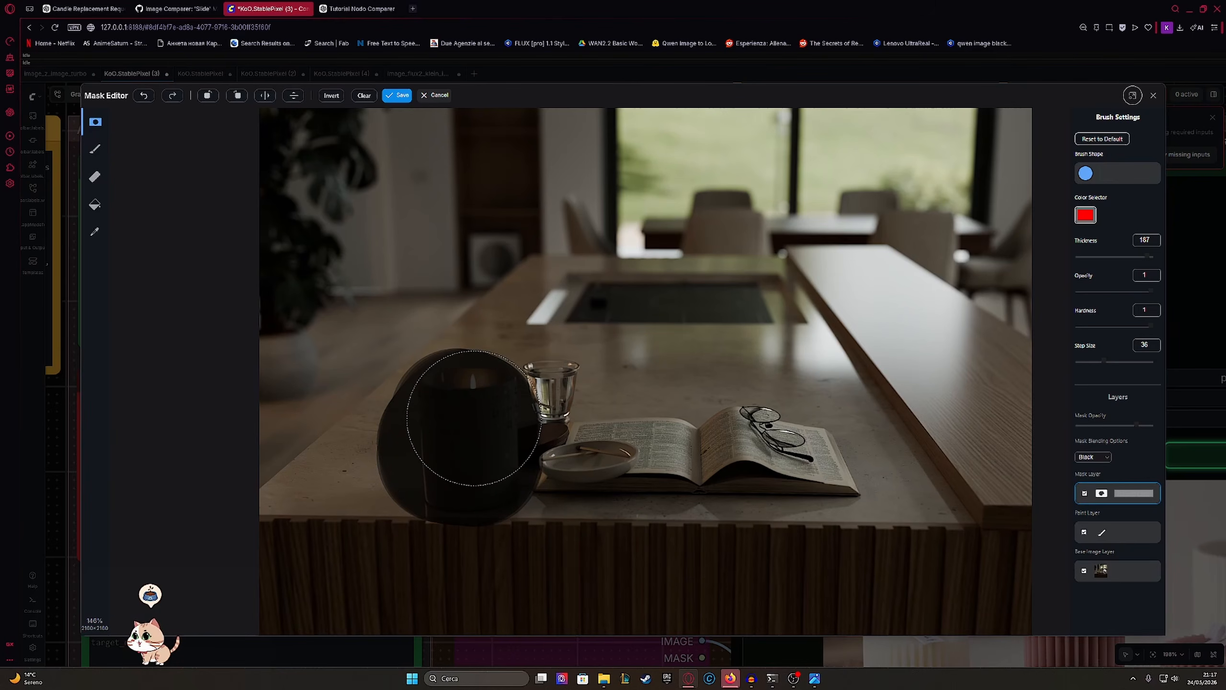
pyautogui.click(403, 95)
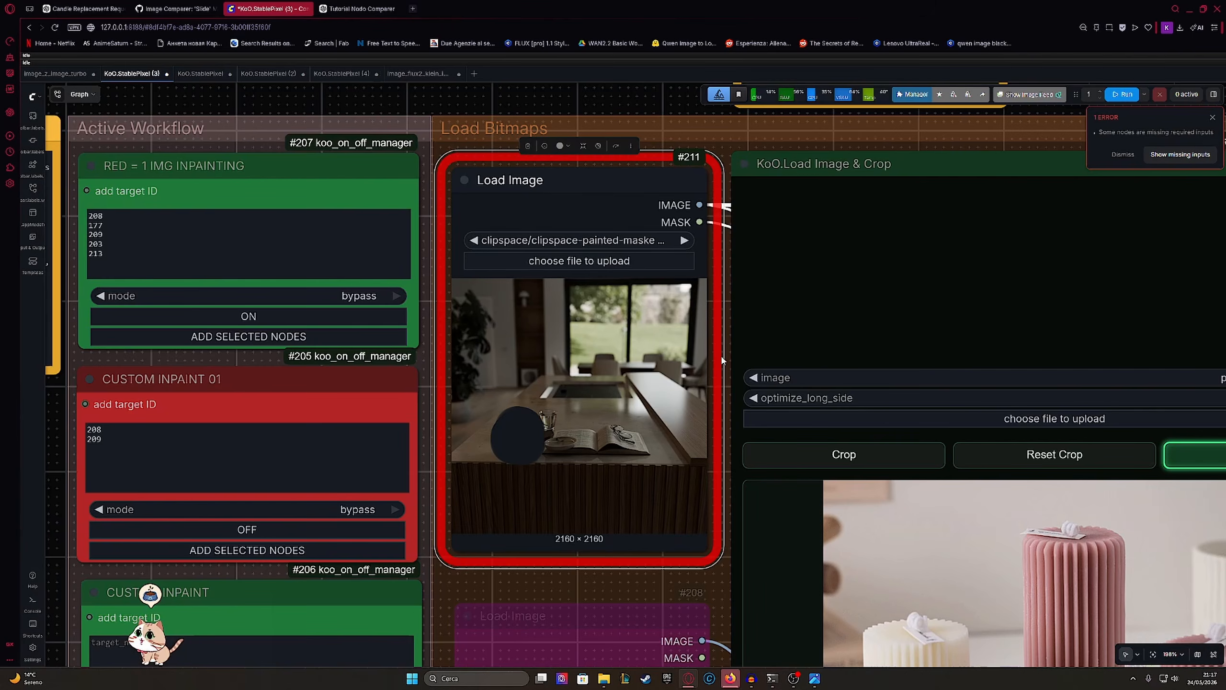
# Step: Crop the candle reference around the central pink candle to about 480 x 988 px and set optimize_long_side to 768
pyautogui.moveTo(722, 356); pyautogui.dragTo(551, 272)
pyautogui.scroll(-3, 594, 317)
pyautogui.moveTo(594, 317); pyautogui.dragTo(544, 215)
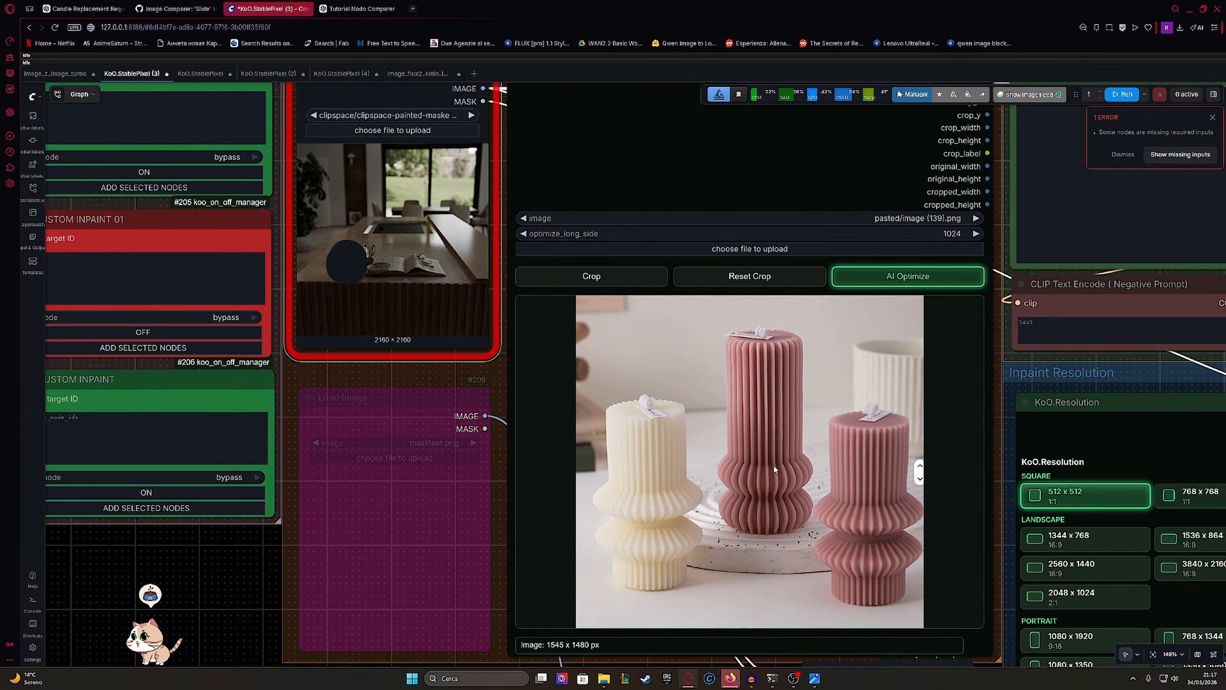
pyautogui.moveTo(818, 463); pyautogui.dragTo(767, 436)
pyautogui.moveTo(577, 338); pyautogui.dragTo(557, 353)
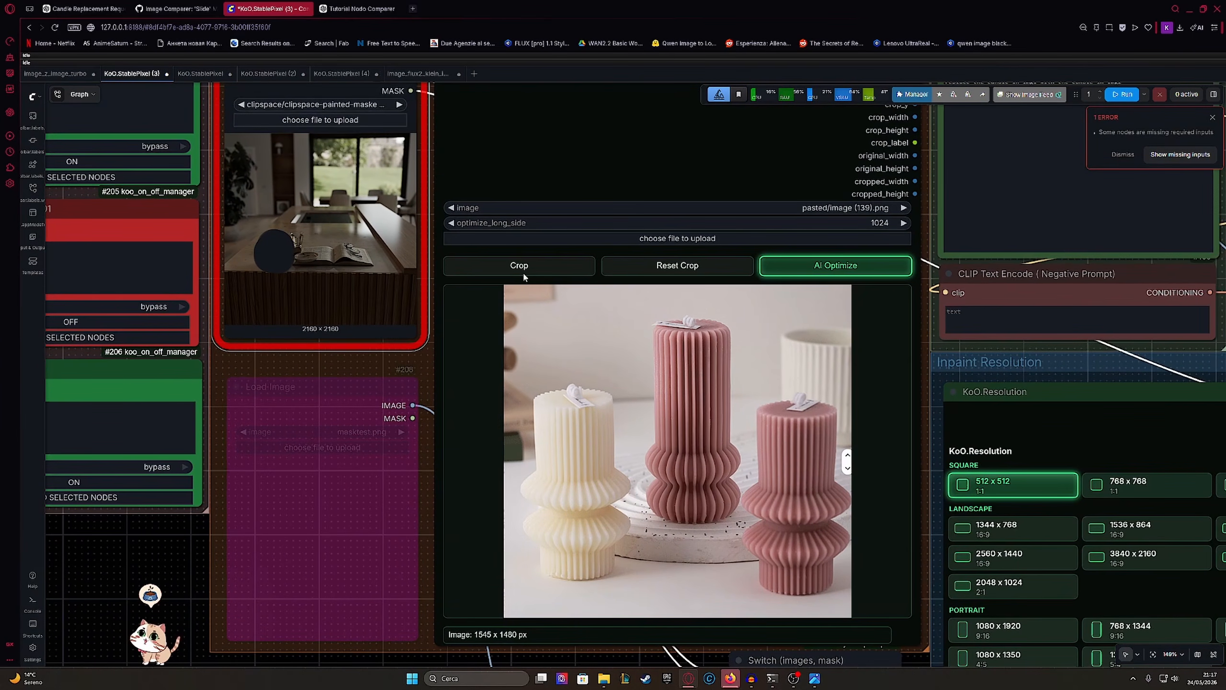
pyautogui.click(521, 265)
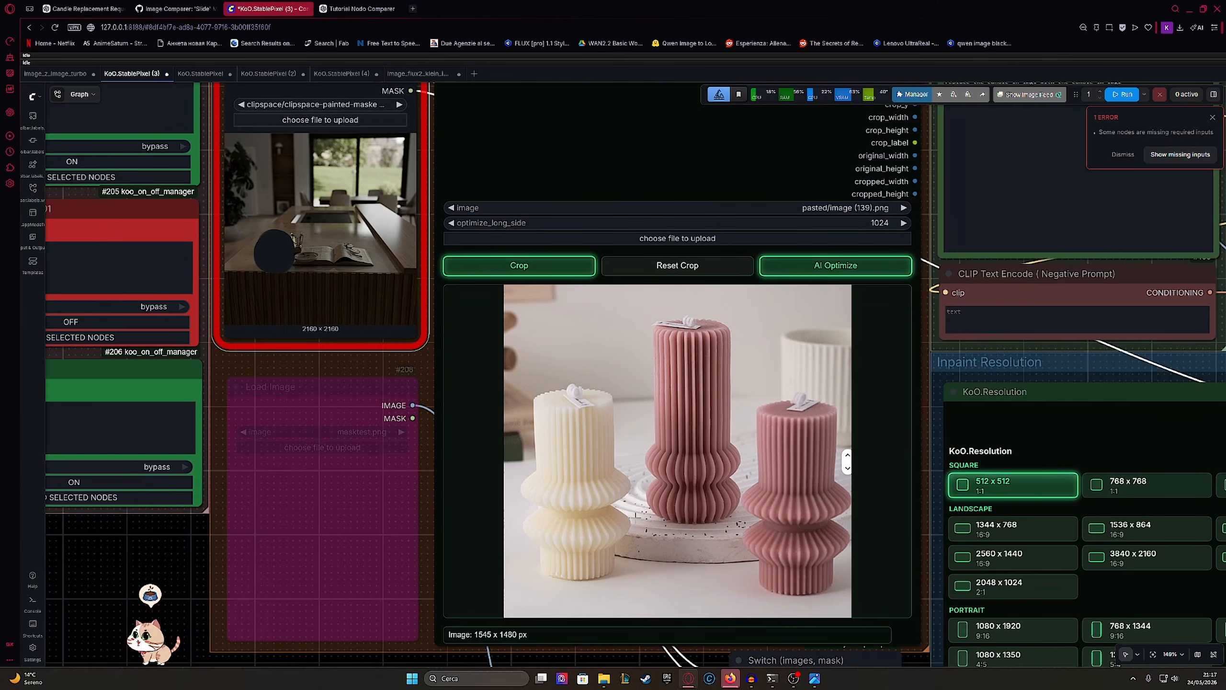
pyautogui.moveTo(639, 528); pyautogui.dragTo(748, 304)
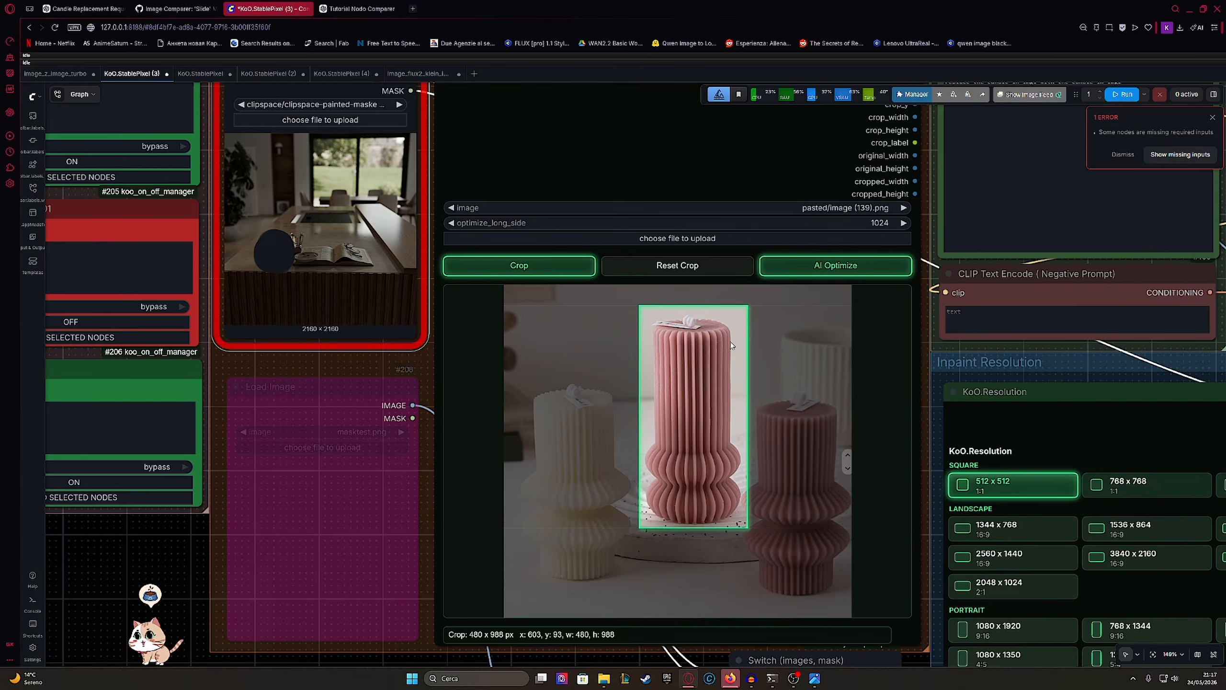
pyautogui.click(797, 223)
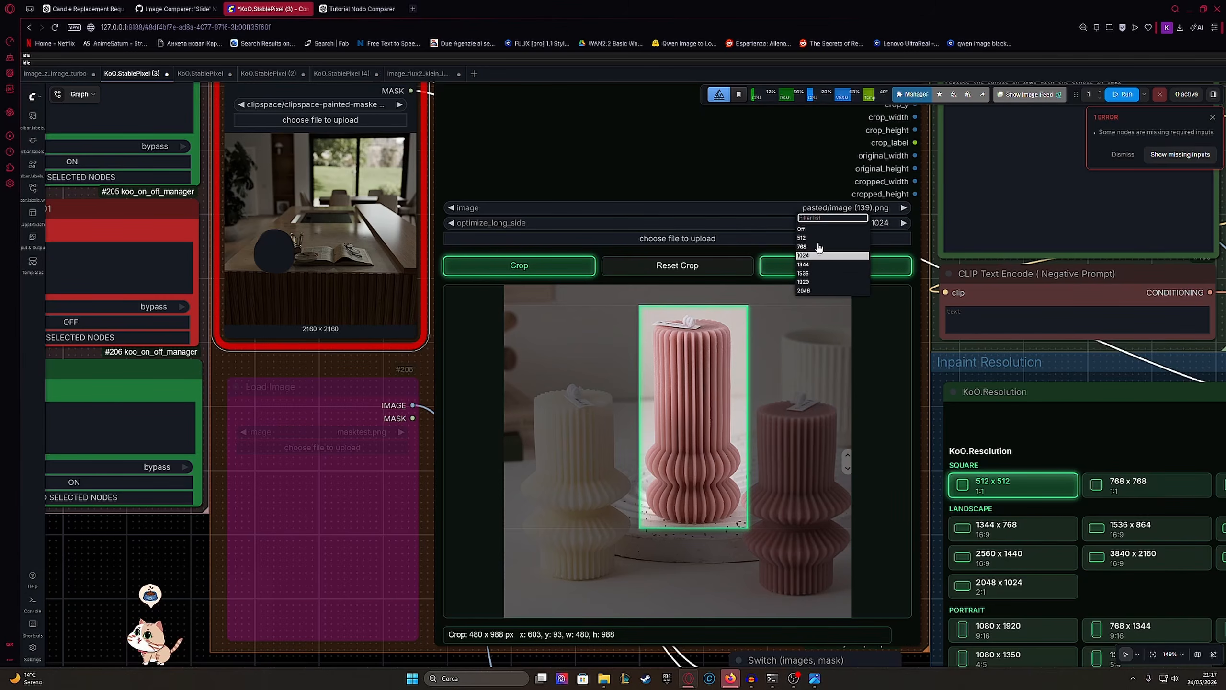
pyautogui.click(802, 246)
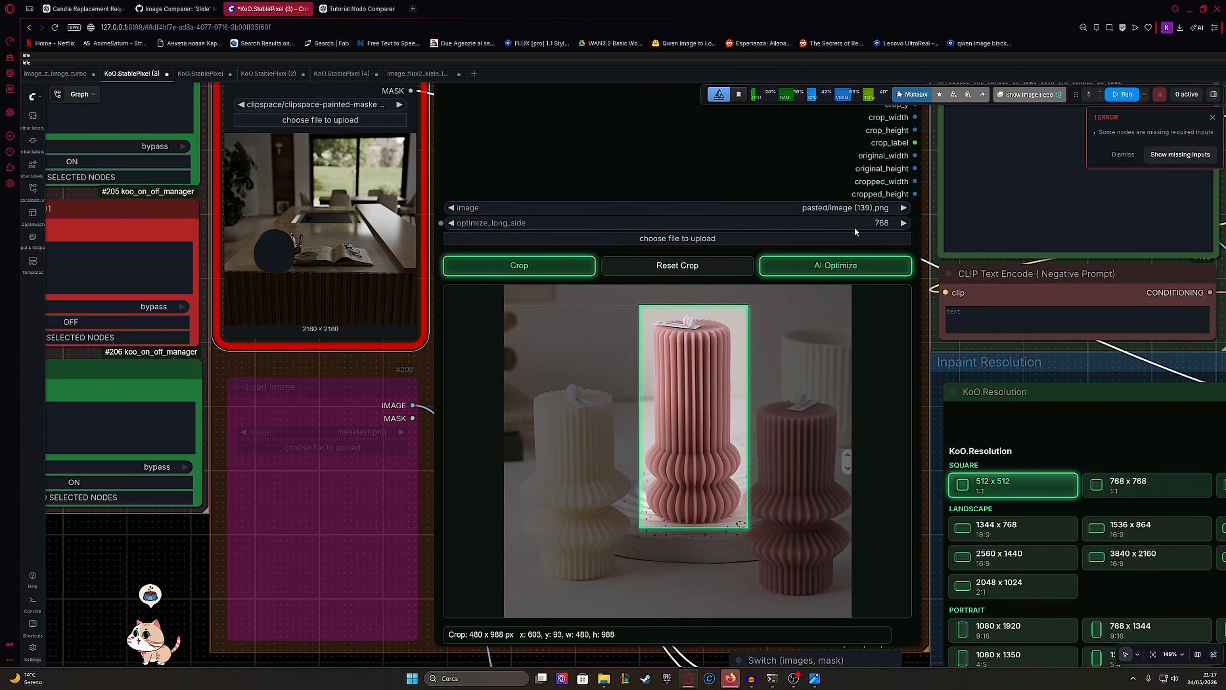
# Step: Set the inpaint resolution to the 1024 x 1024 square preset and run the workflow
pyautogui.moveTo(1013, 400); pyautogui.dragTo(795, 337)
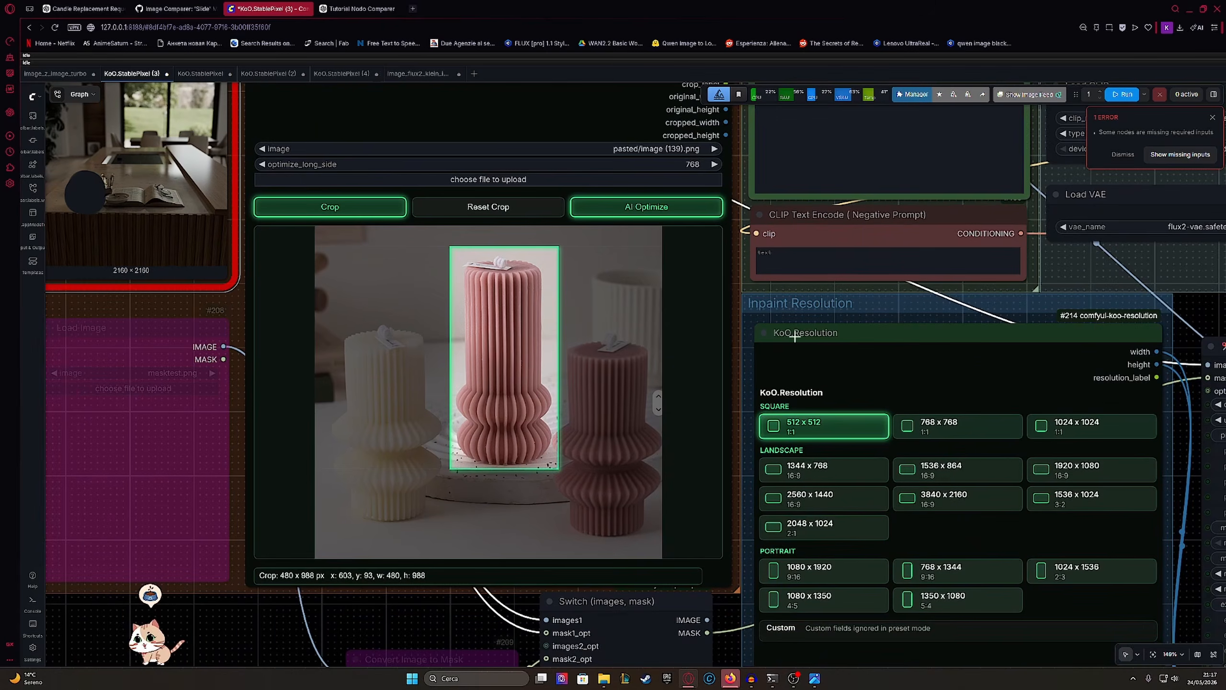
pyautogui.click(1053, 430)
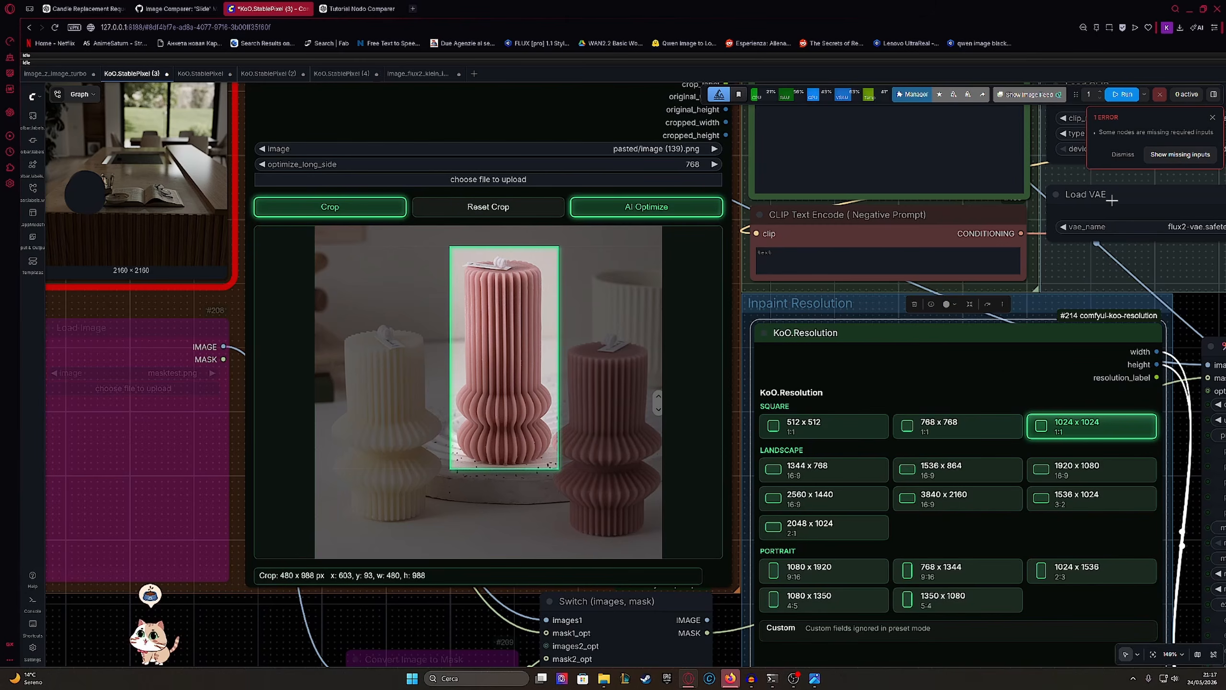
pyautogui.click(1123, 94)
# Step: Examine the Active Workflow group, focusing on the target node IDs and mode in the CUSTOM INPAINT 01 node
pyautogui.scroll(-2, 692, 351)
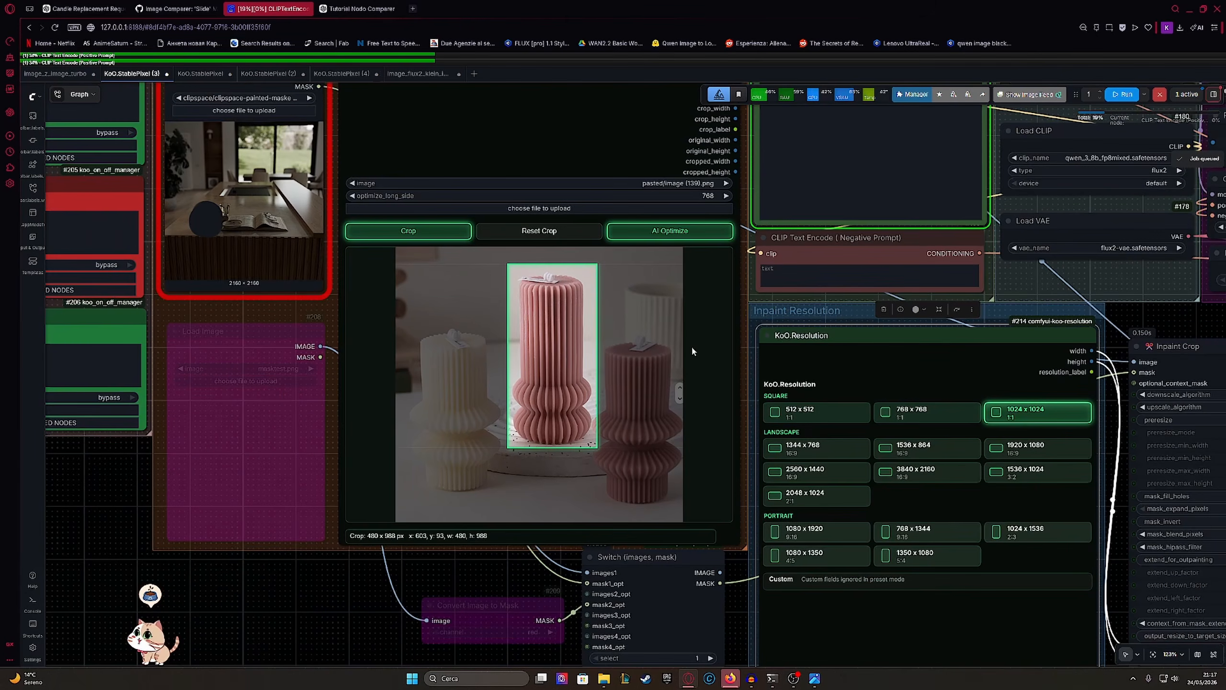
pyautogui.moveTo(693, 348); pyautogui.dragTo(844, 432)
pyautogui.moveTo(500, 400); pyautogui.dragTo(790, 414)
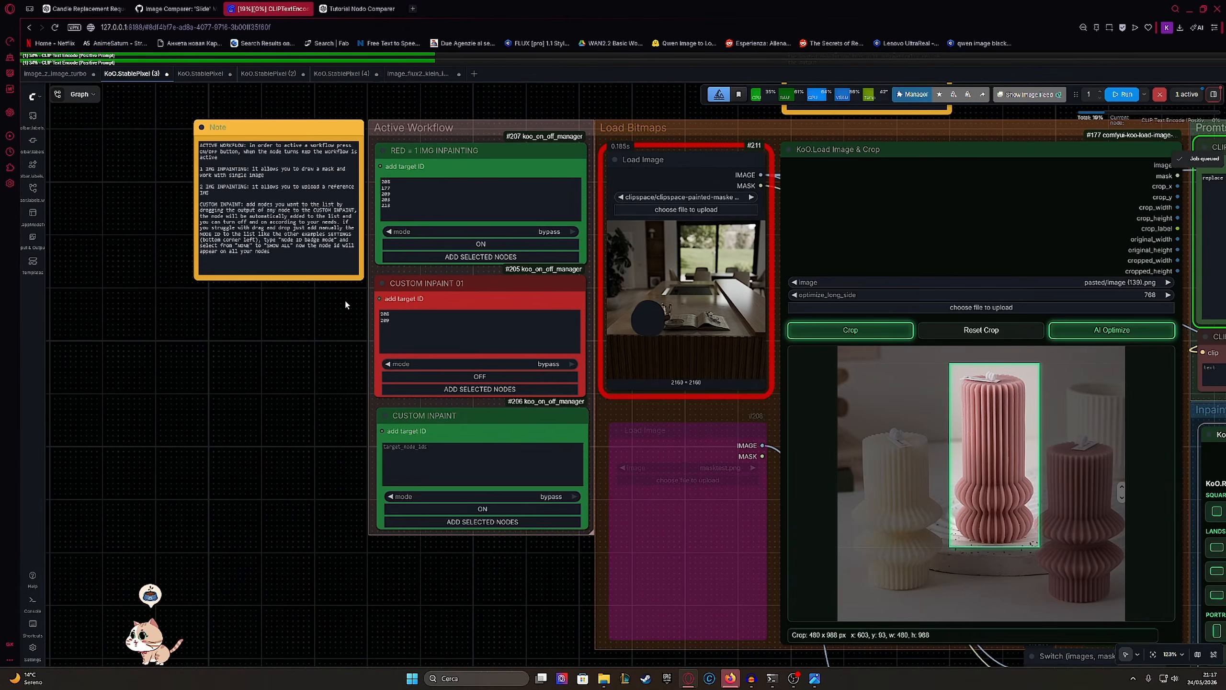
pyautogui.click(441, 290)
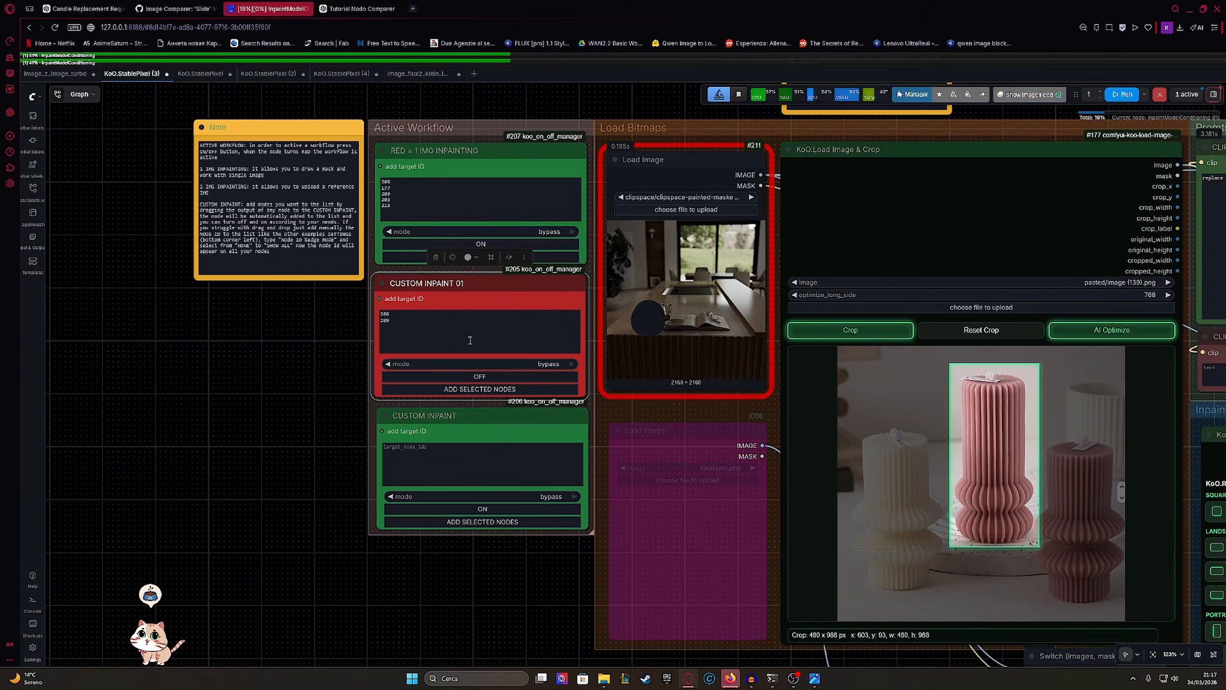
pyautogui.scroll(4, 404, 319)
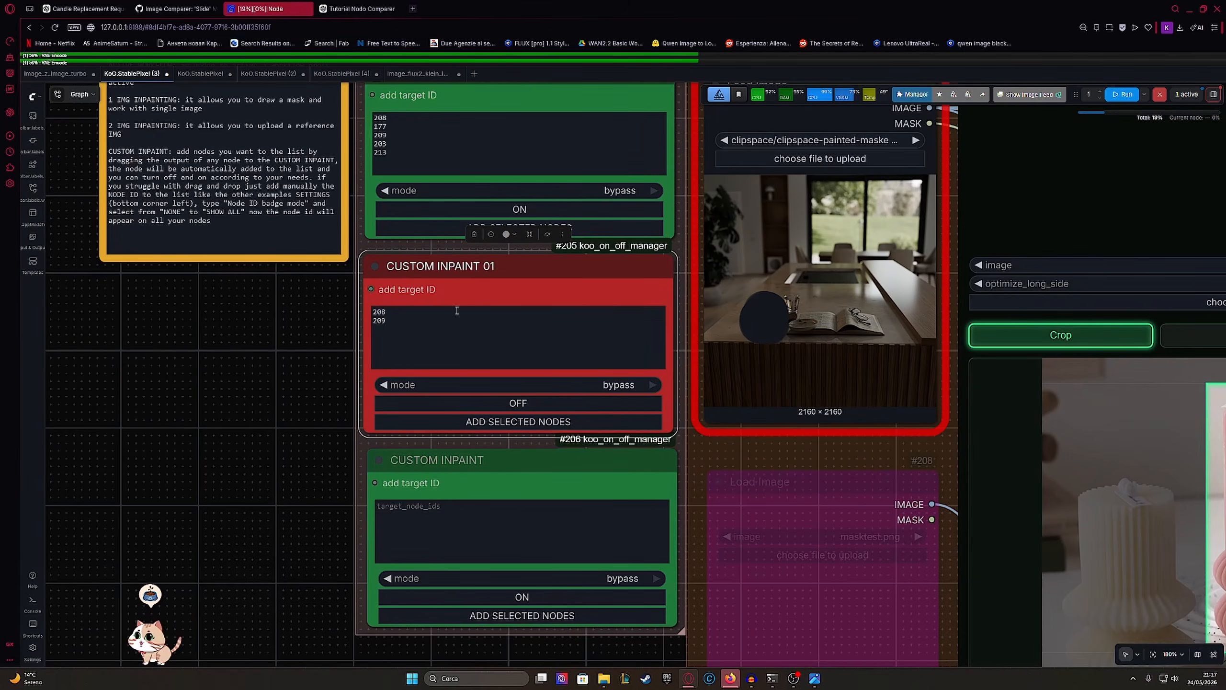
pyautogui.scroll(-2, 453, 292)
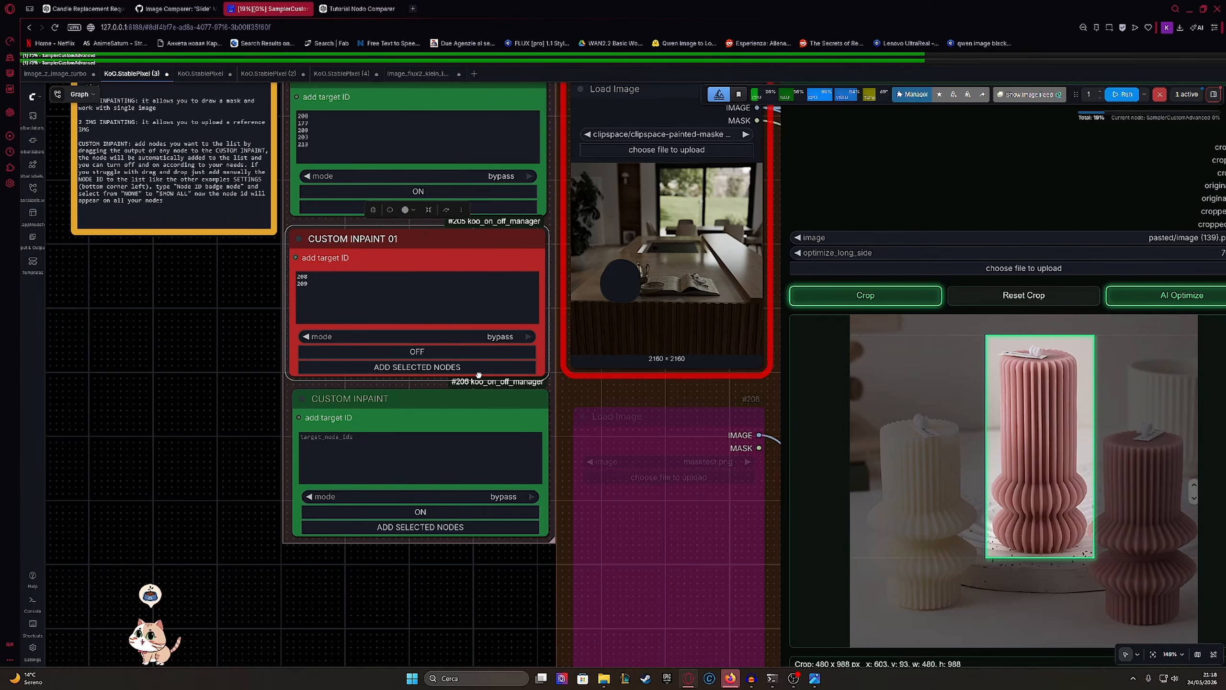
pyautogui.moveTo(478, 375); pyautogui.dragTo(366, 374)
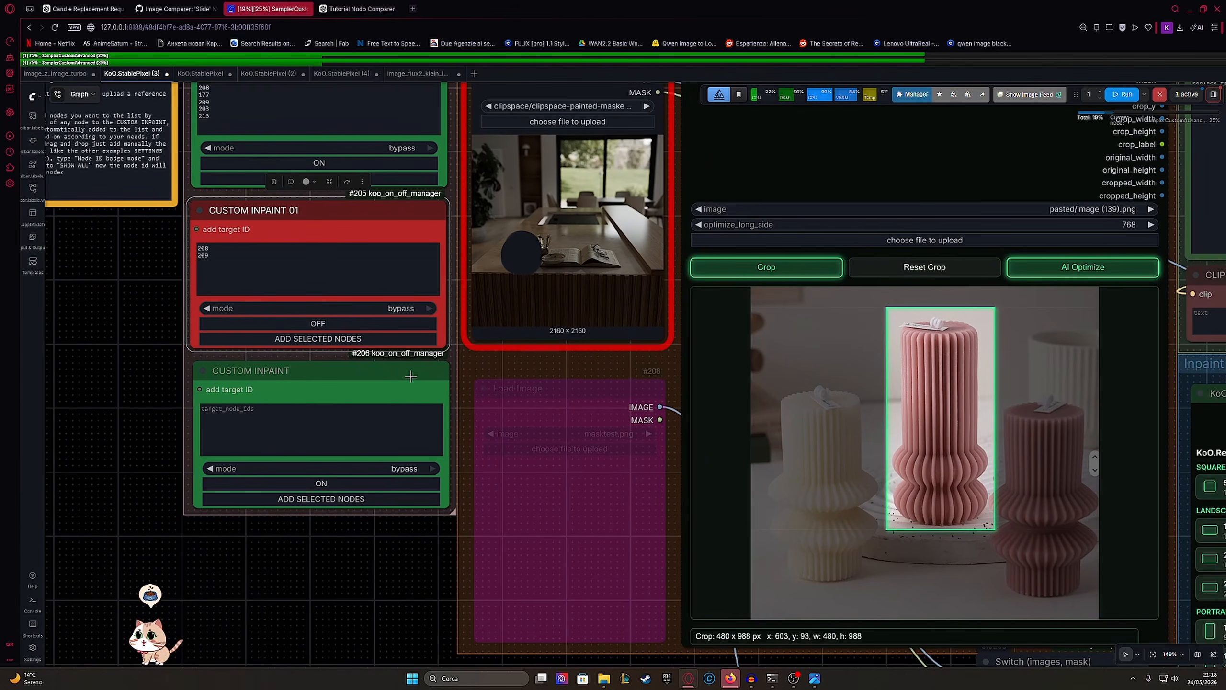
# Step: Examine the bypassed mask Load Image and Convert Image to Mask nodes, and open the Switch (images, mask) node's select value
pyautogui.click(525, 400)
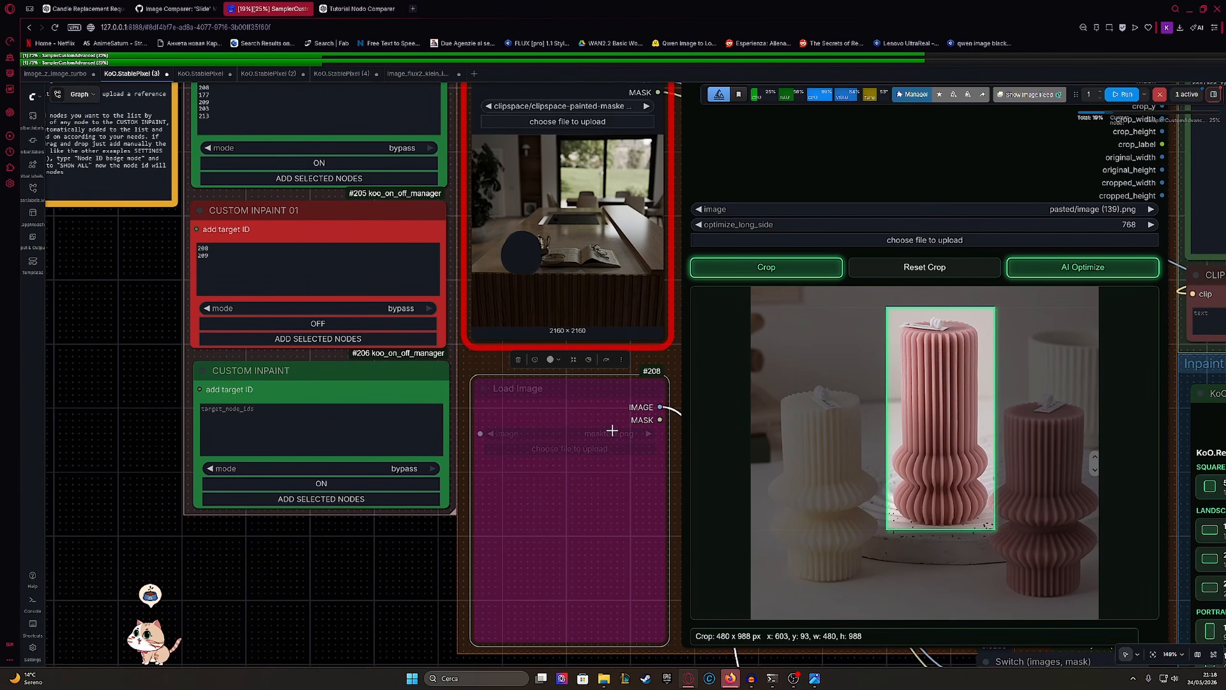
pyautogui.moveTo(612, 430); pyautogui.dragTo(438, 405)
pyautogui.scroll(-2, 541, 394)
pyautogui.scroll(1, 477, 343)
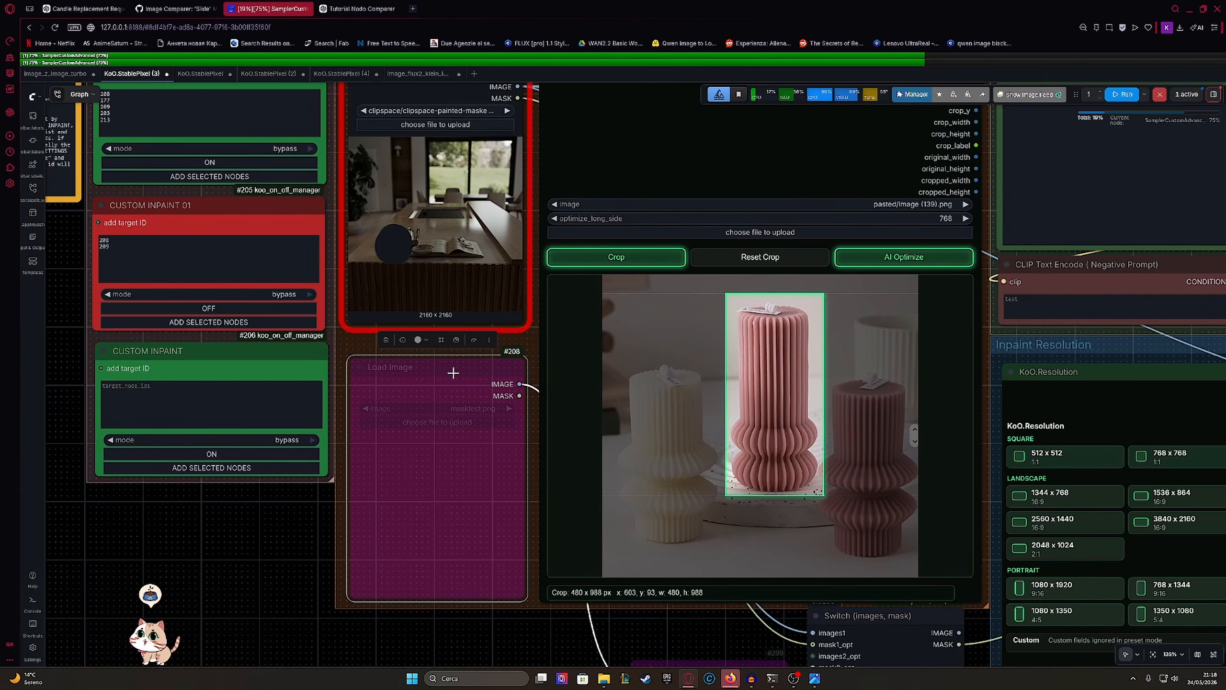
pyautogui.moveTo(452, 373); pyautogui.dragTo(426, 376)
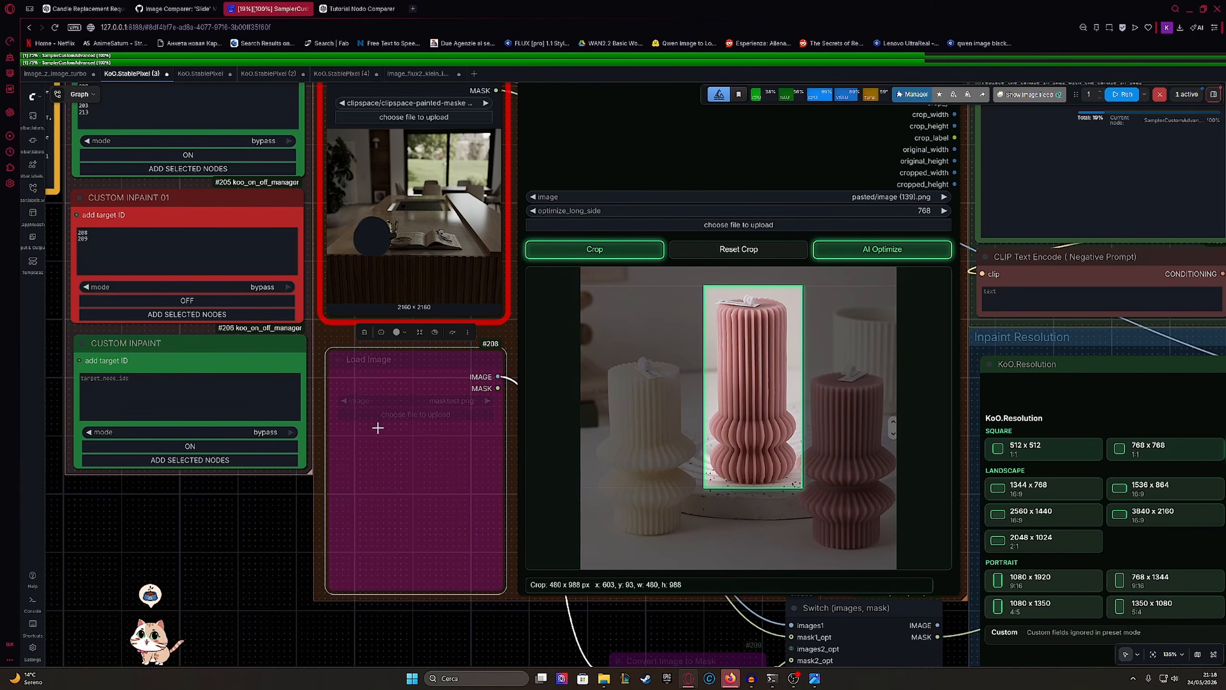
pyautogui.moveTo(420, 403); pyautogui.dragTo(376, 334)
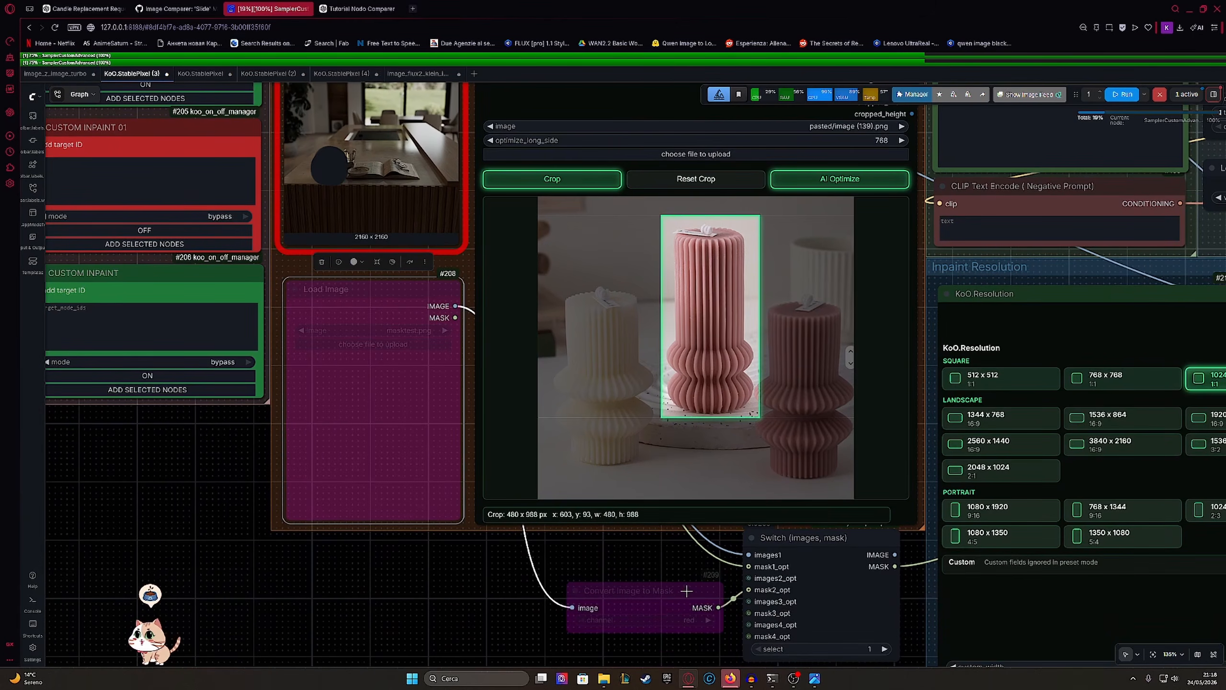
pyautogui.moveTo(791, 641); pyautogui.dragTo(711, 582)
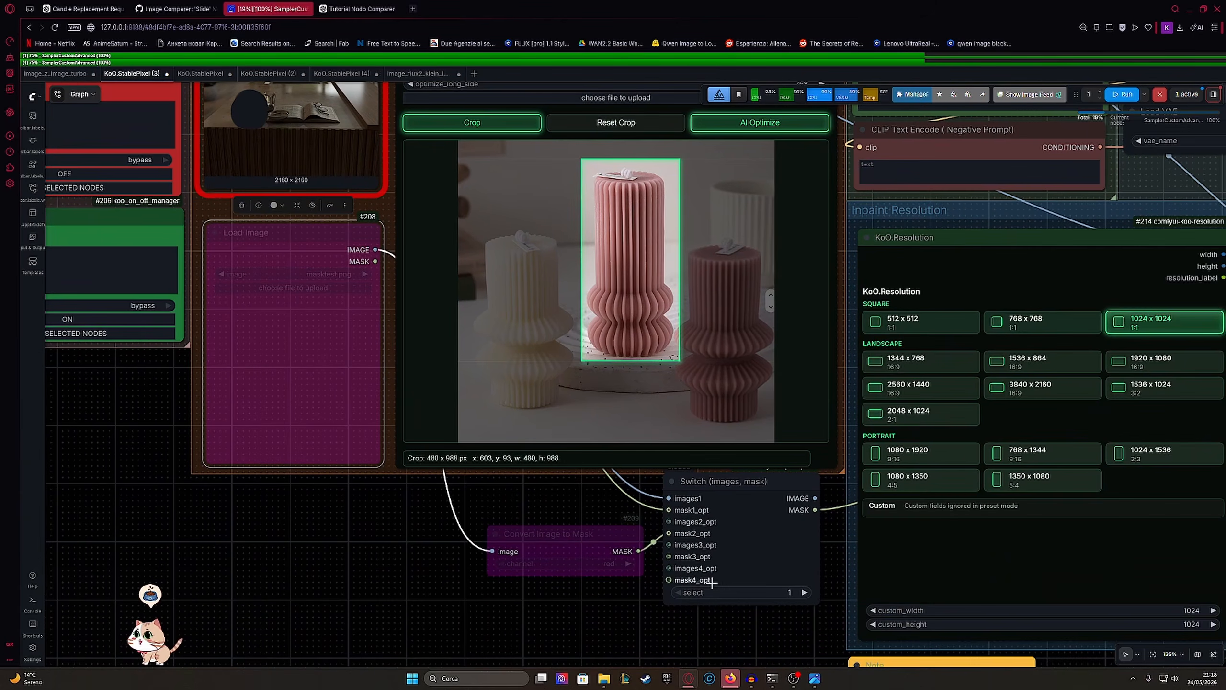
pyautogui.click(777, 592)
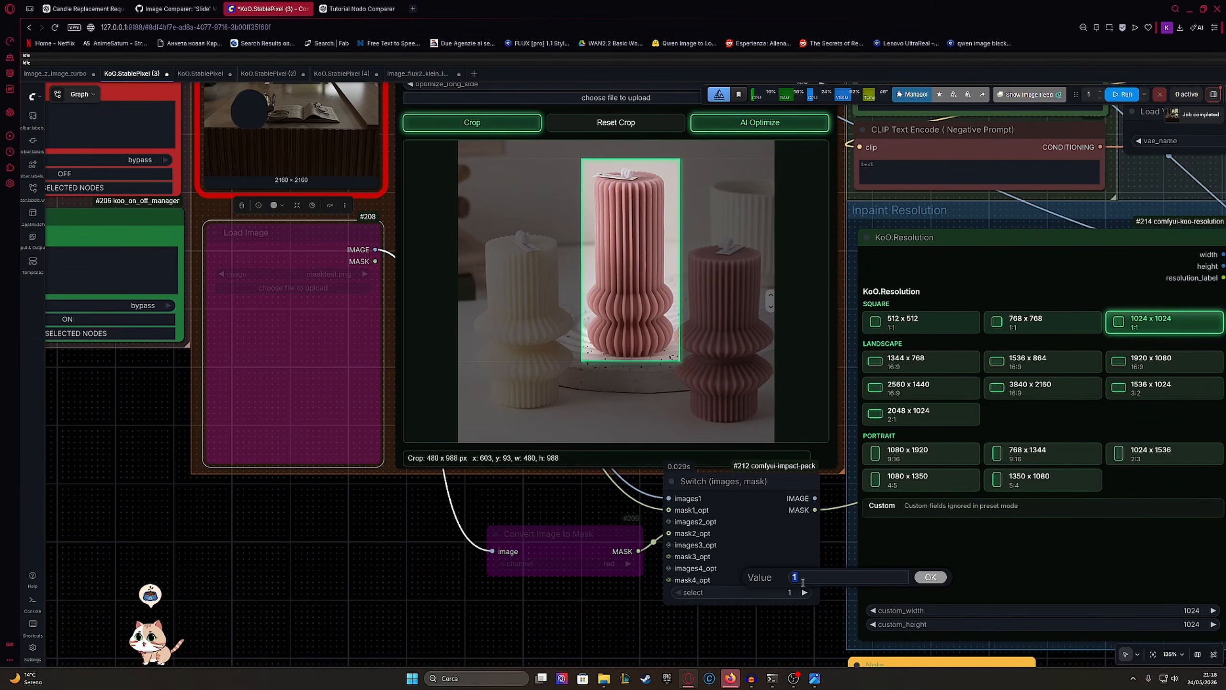
pyautogui.moveTo(688, 489); pyautogui.dragTo(718, 548)
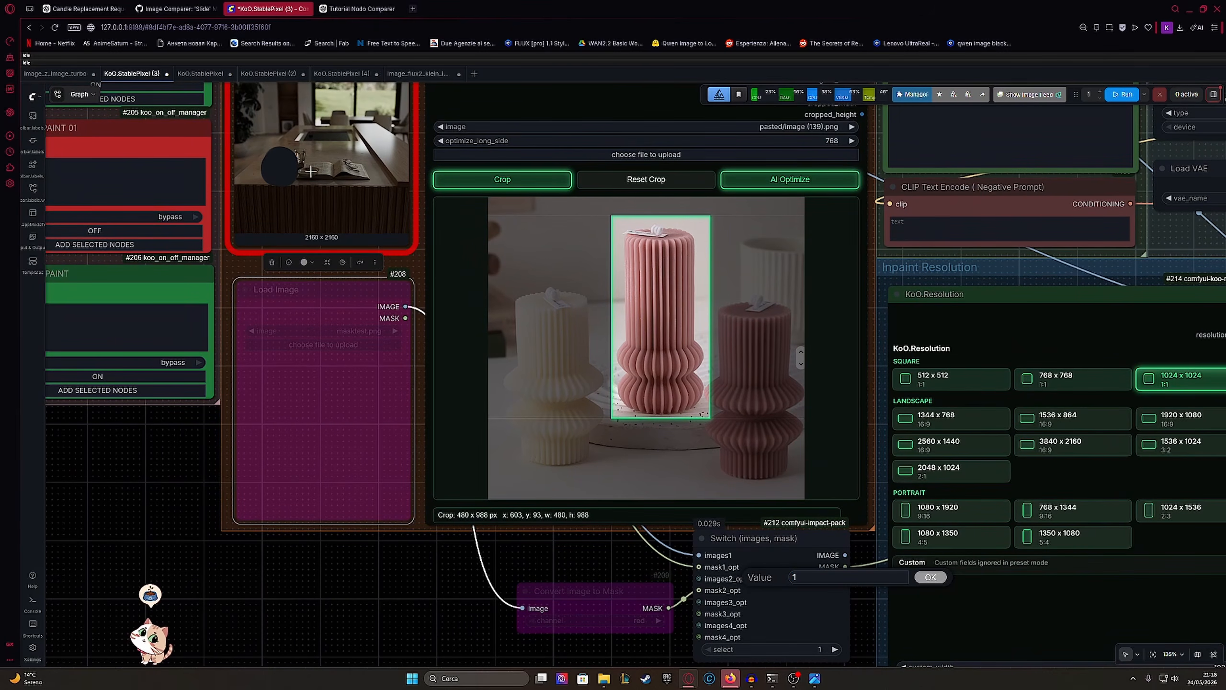
pyautogui.moveTo(395, 336); pyautogui.dragTo(371, 285)
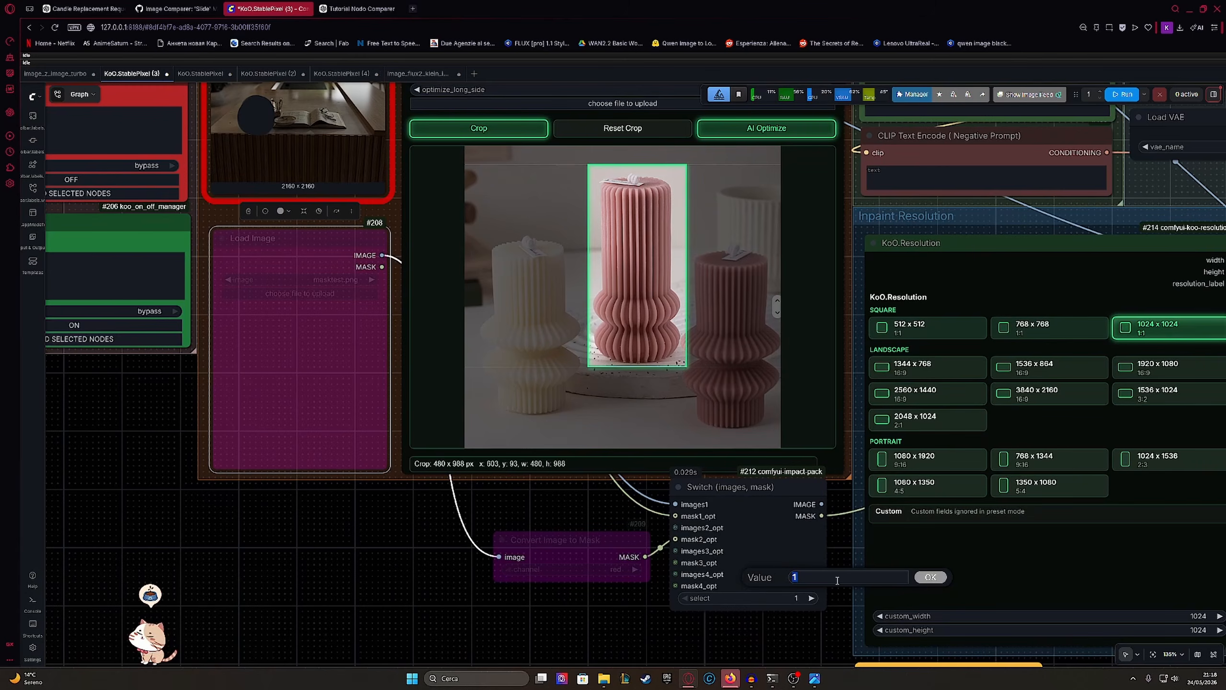
# Step: Locate the workflow's output and compare the original and inpainted kitchen images in the Image Comparer node
pyautogui.scroll(-4, 713, 562)
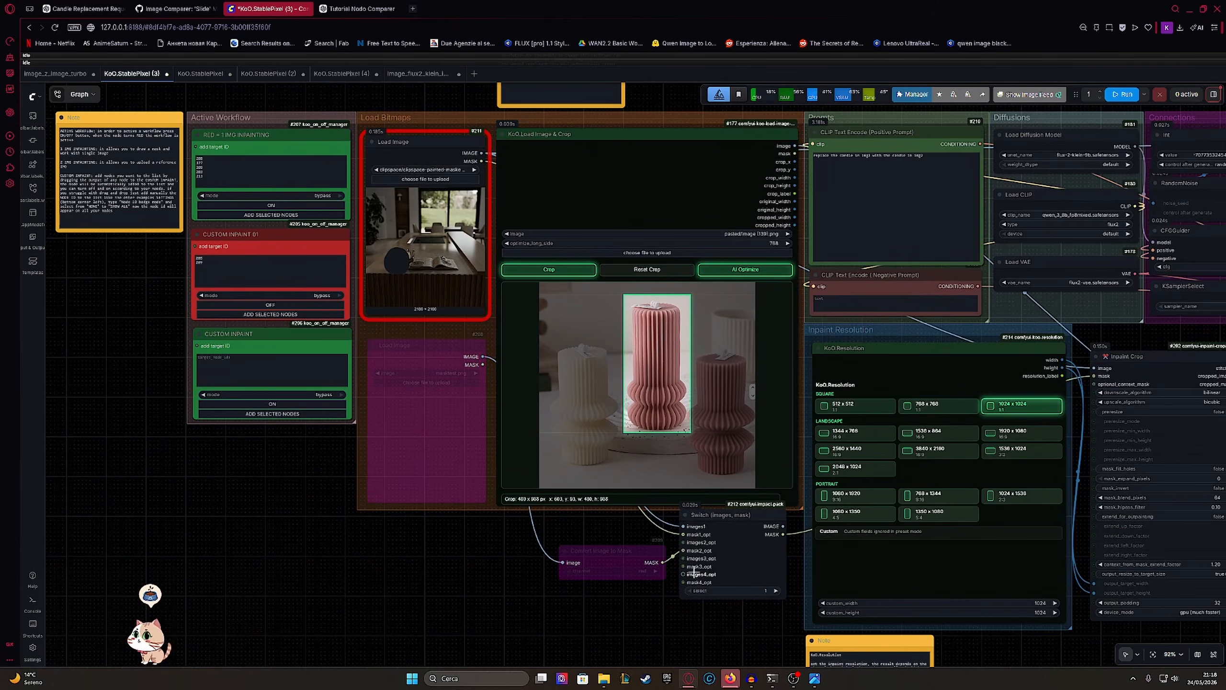
pyautogui.moveTo(805, 539); pyautogui.dragTo(563, 561)
pyautogui.scroll(-3, 1008, 505)
pyautogui.moveTo(1013, 504); pyautogui.dragTo(428, 445)
pyautogui.moveTo(812, 469); pyautogui.dragTo(729, 553)
pyautogui.scroll(4, 788, 458)
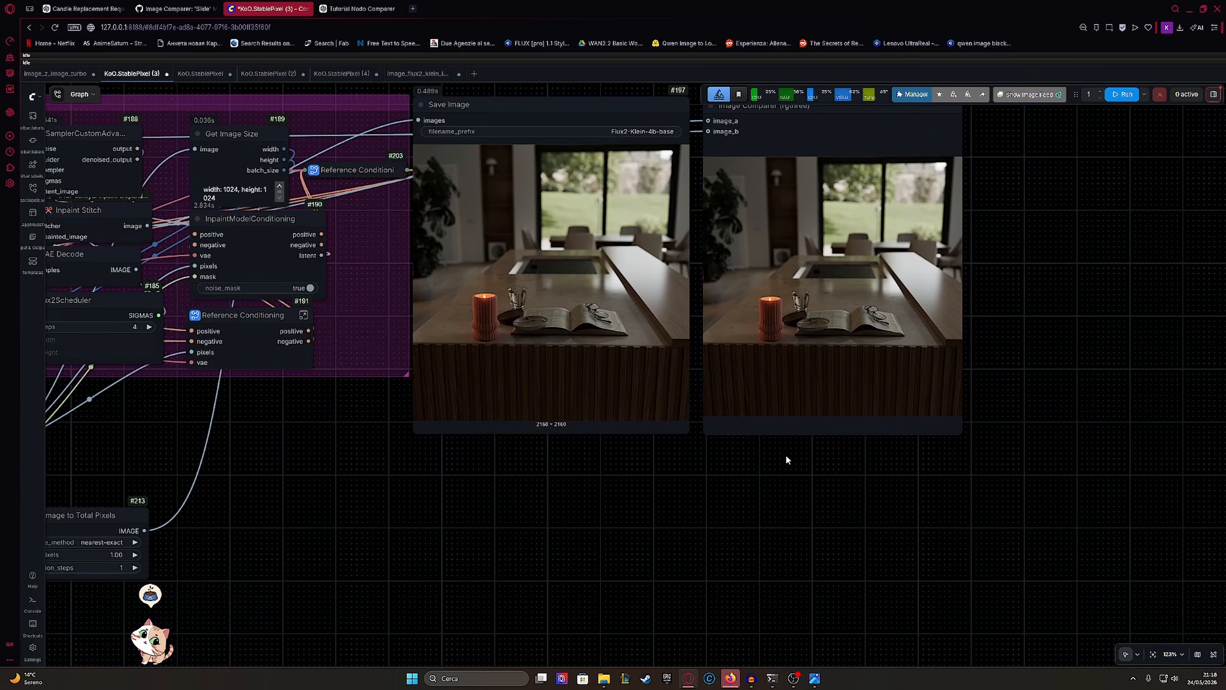
pyautogui.moveTo(797, 419); pyautogui.dragTo(792, 620)
pyautogui.scroll(7, 792, 498)
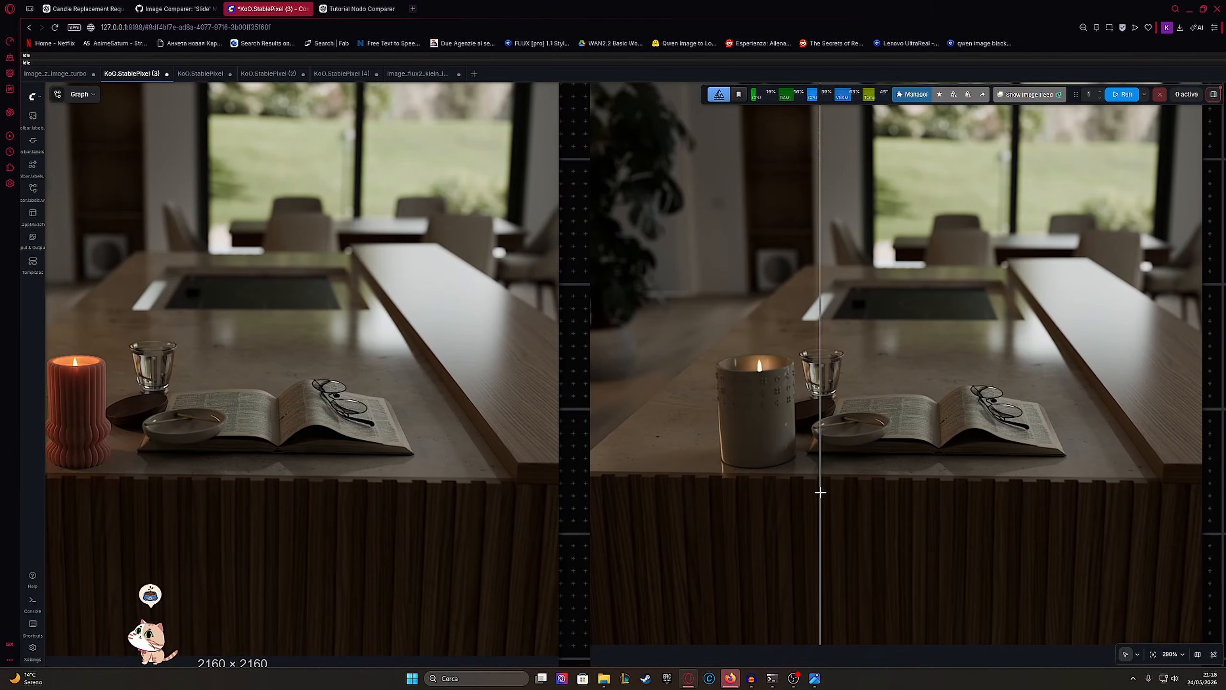
# Step: Inspect the replaced candle and the nearby glass, dish and book up close in the image comparison
pyautogui.scroll(7, 818, 483)
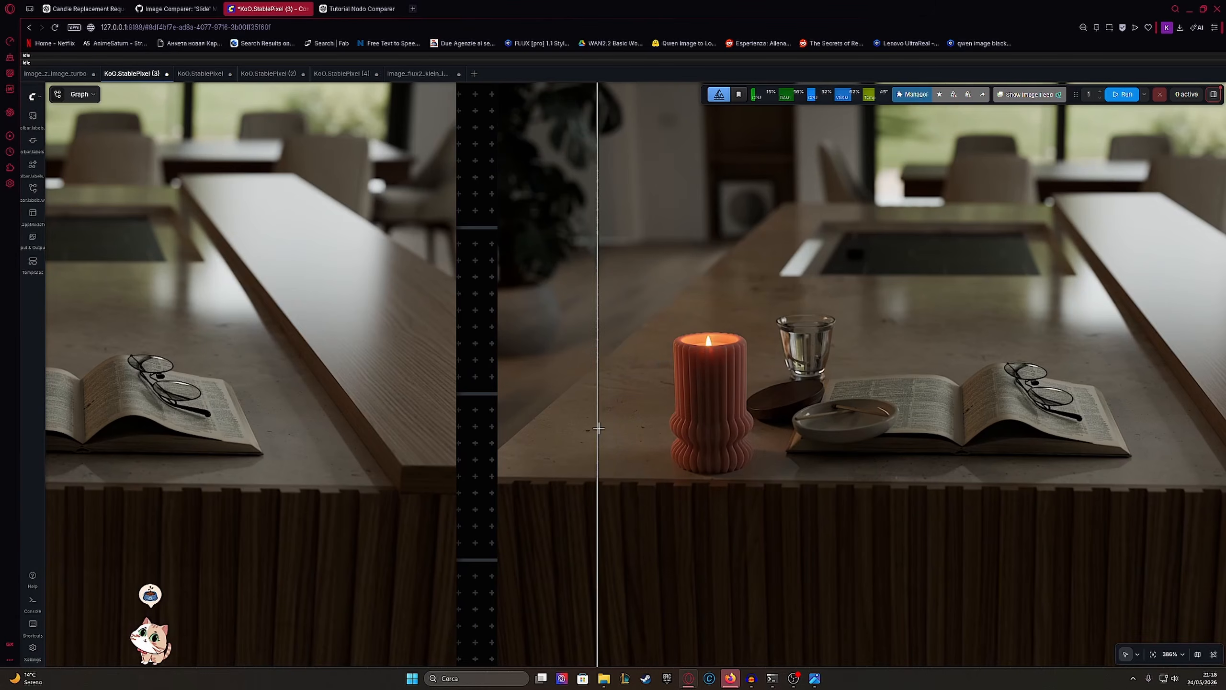
pyautogui.scroll(4, 671, 425)
pyautogui.scroll(2, 637, 458)
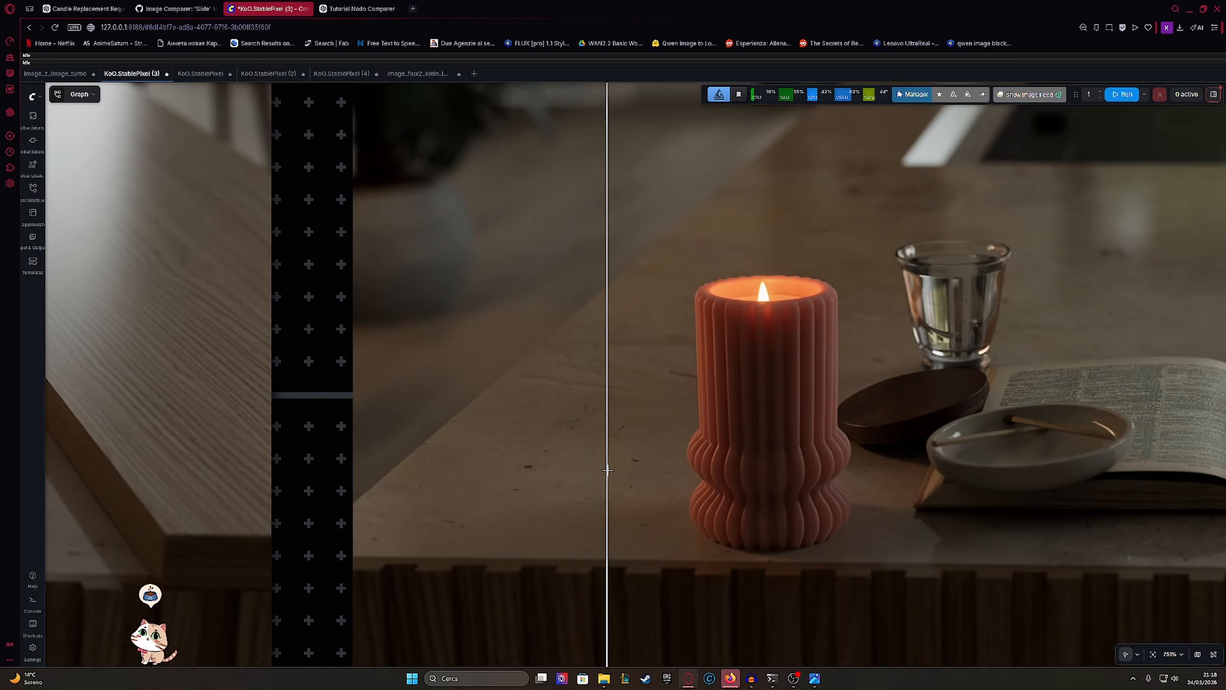
pyautogui.scroll(-1, 620, 467)
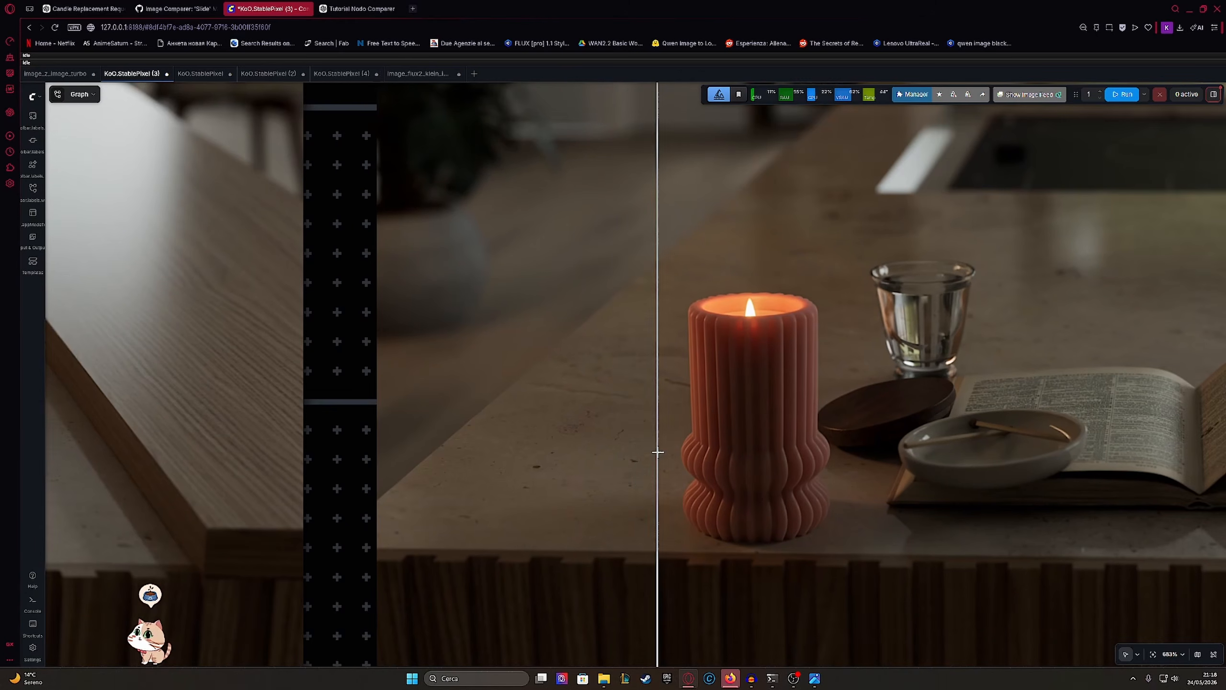
pyautogui.moveTo(645, 457); pyautogui.dragTo(577, 475)
pyautogui.scroll(4, 579, 463)
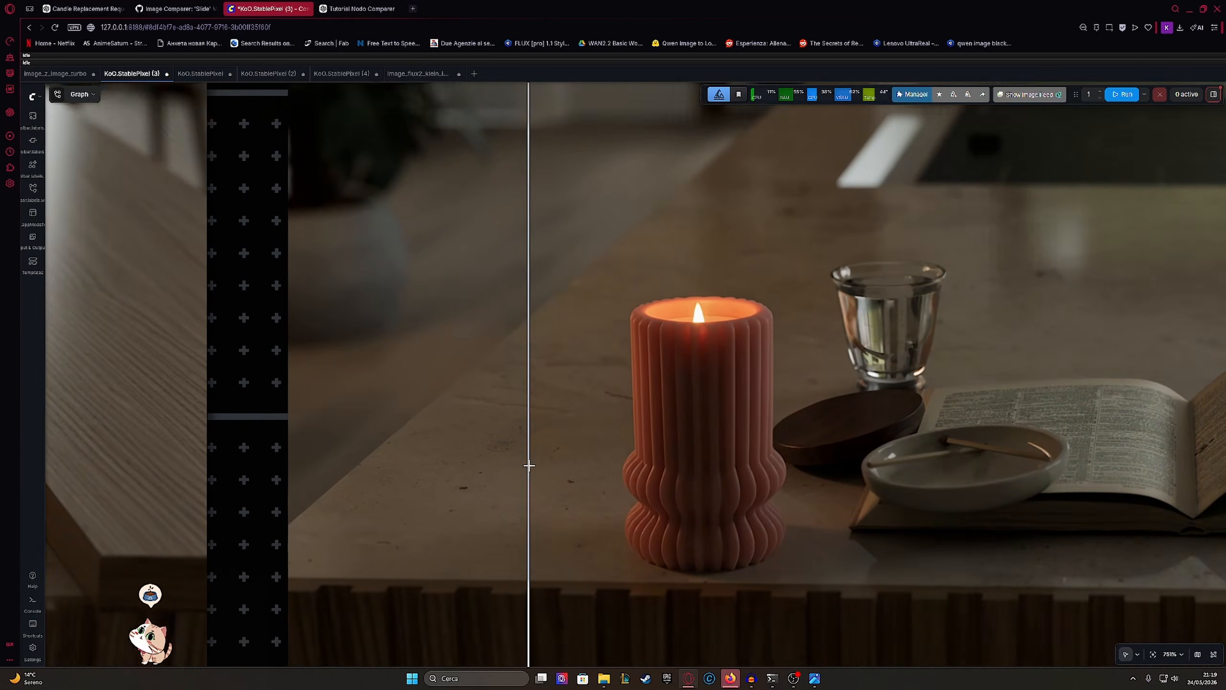
pyautogui.scroll(-10, 604, 462)
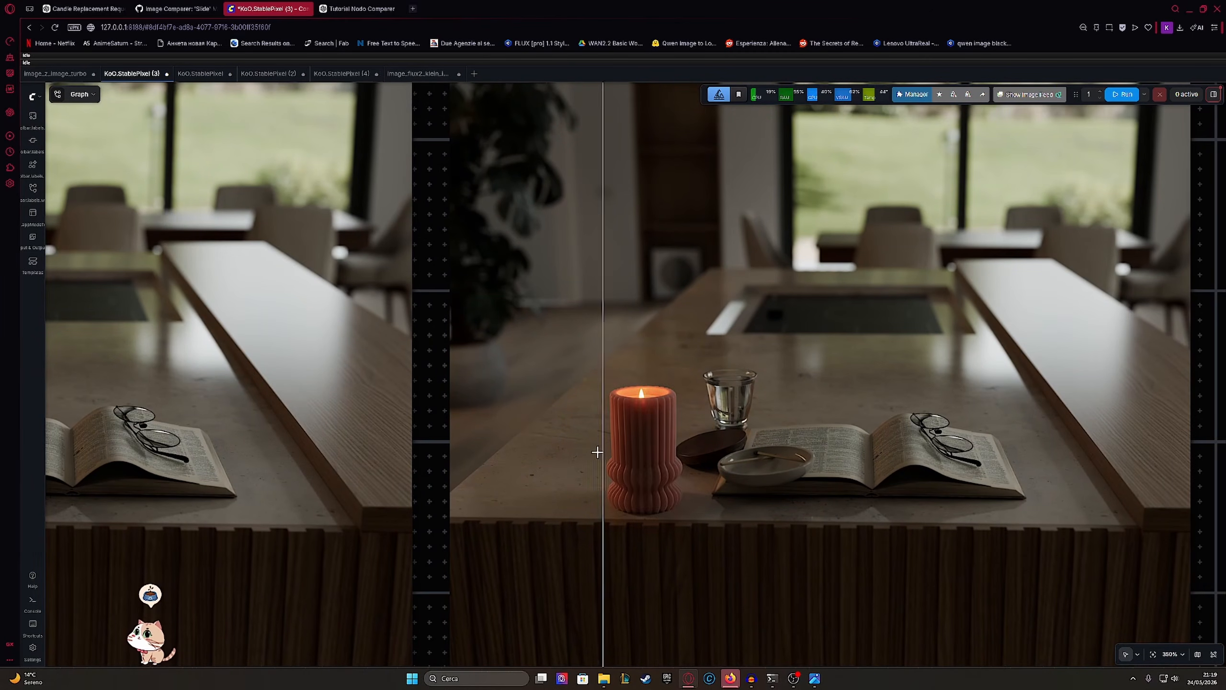
# Step: Compare the original and replaced candles up close in the Image Comparer, then view the inpainted kitchen image in the Save Image node
pyautogui.scroll(6, 572, 446)
pyautogui.scroll(1, 573, 445)
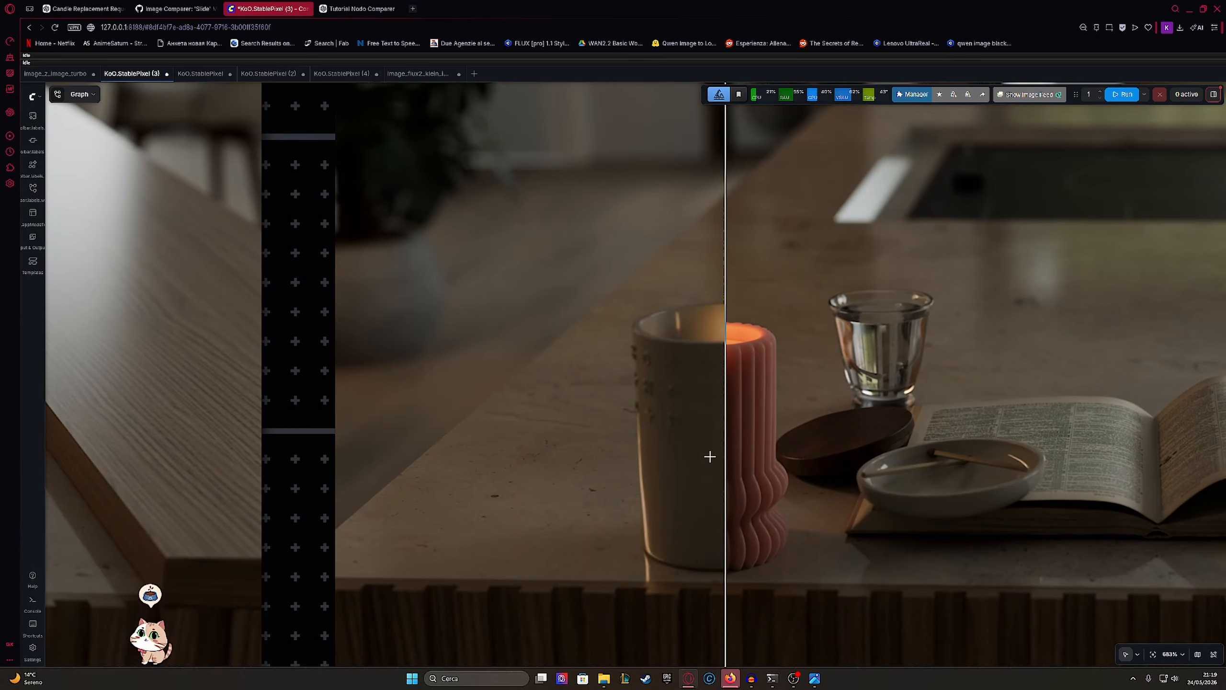
pyautogui.scroll(-5, 537, 454)
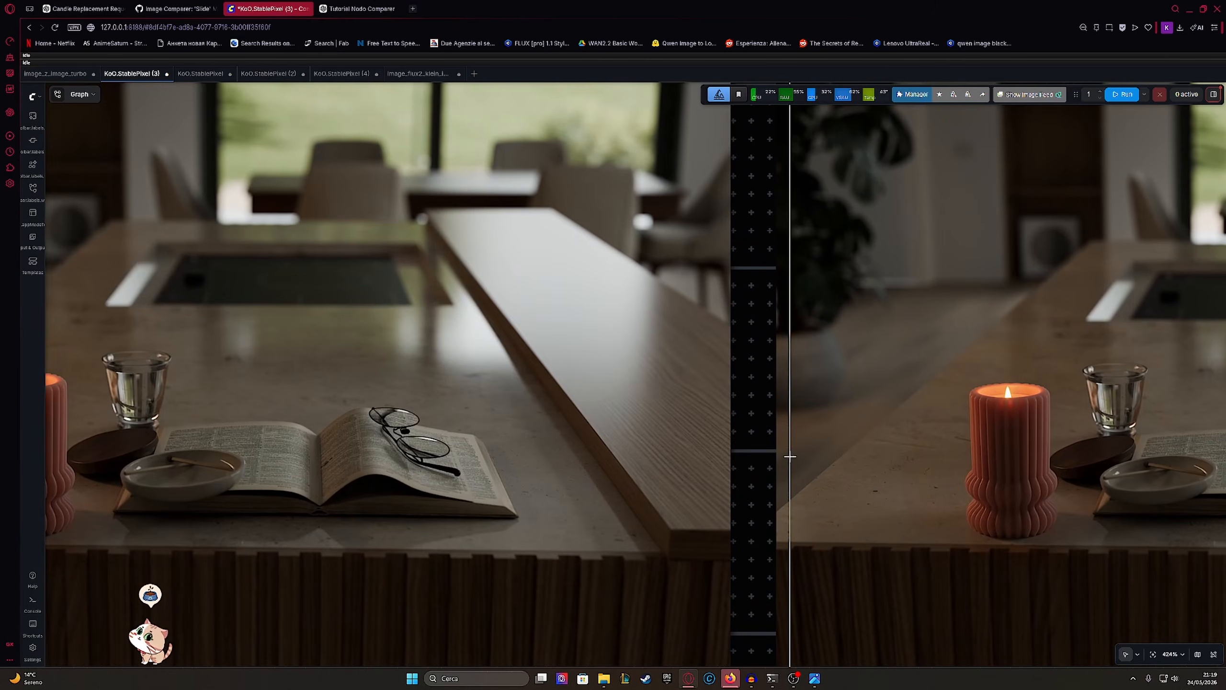
pyautogui.moveTo(685, 463); pyautogui.dragTo(920, 453)
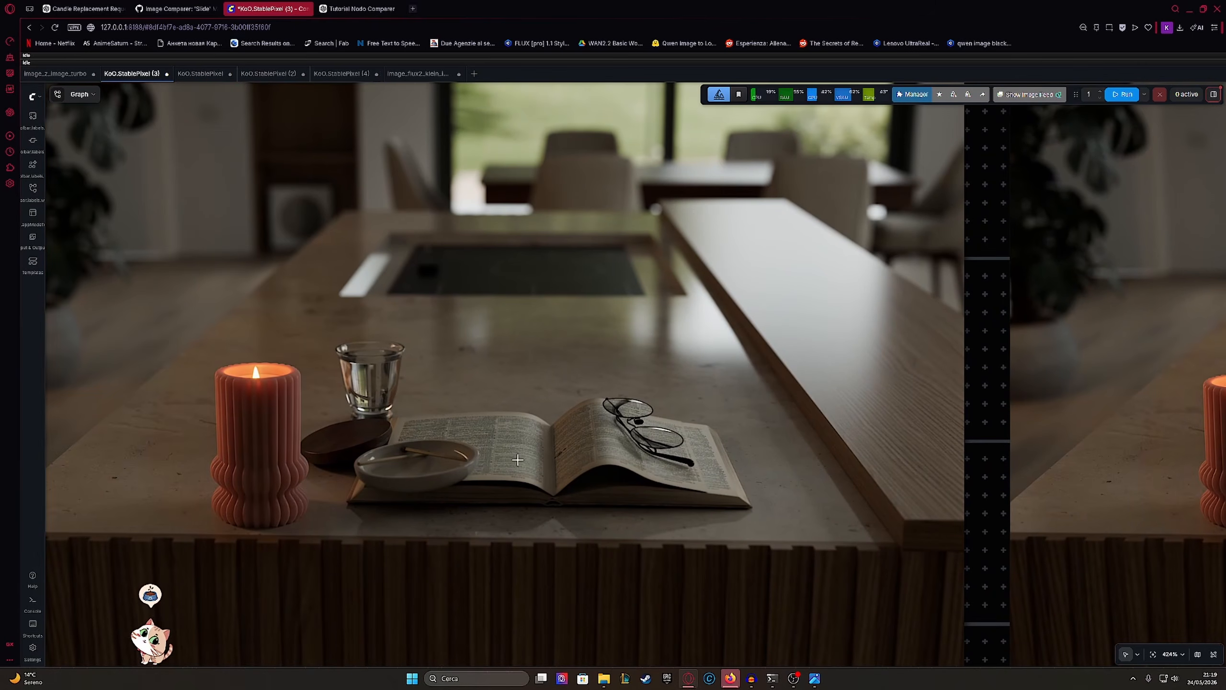
pyautogui.moveTo(520, 460); pyautogui.dragTo(773, 476)
pyautogui.moveTo(672, 476); pyautogui.dragTo(642, 516)
# Step: Locate the CLIP Text Encode (Positive Prompt) node and read the candle replacement prompt
pyautogui.scroll(-8, 639, 513)
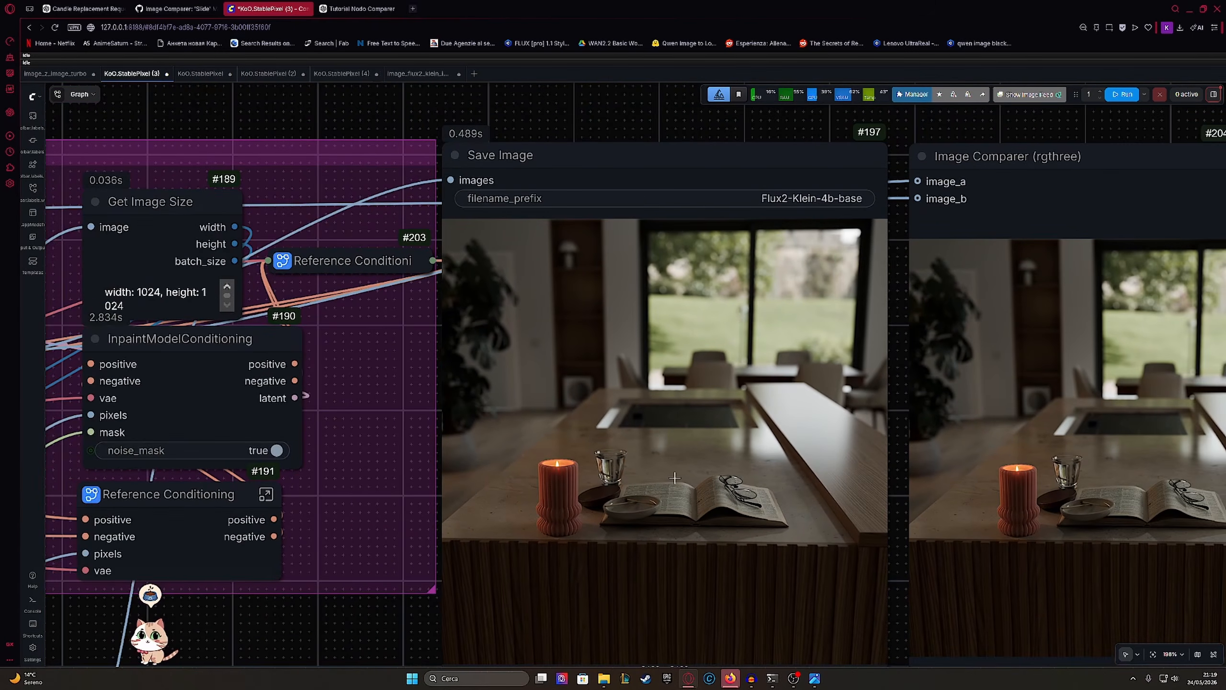
pyautogui.moveTo(459, 470); pyautogui.dragTo(1004, 443)
pyautogui.moveTo(67, 411); pyautogui.dragTo(967, 436)
pyautogui.scroll(3, 370, 343)
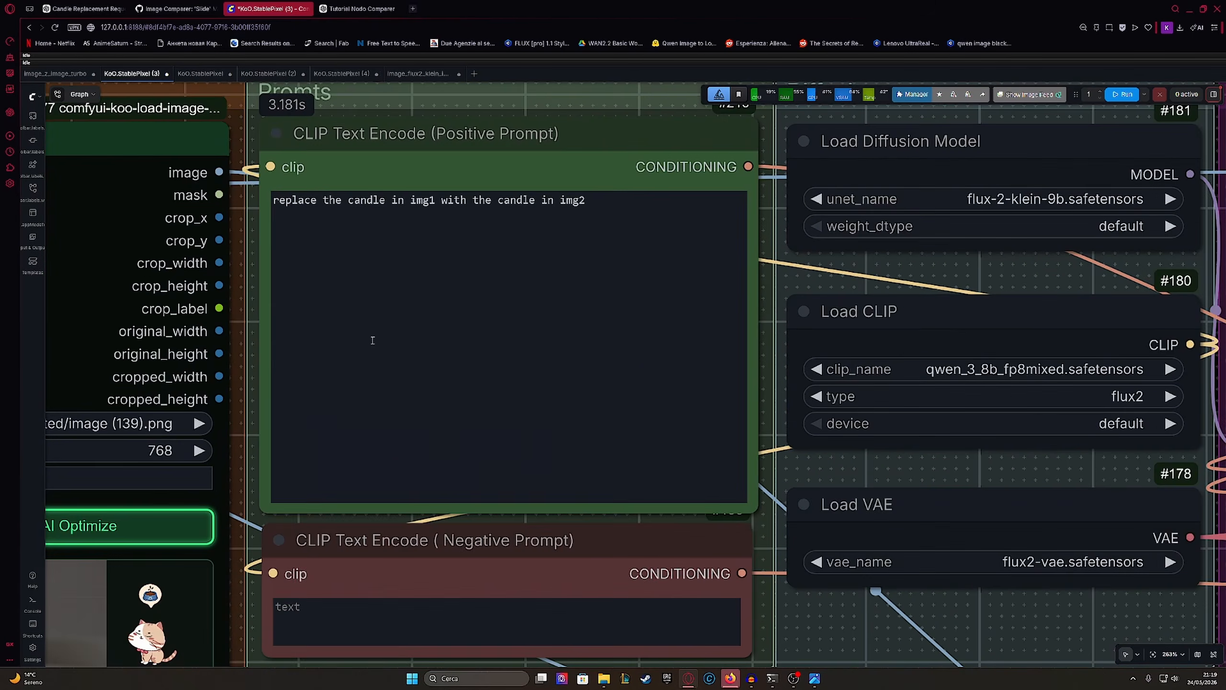
pyautogui.moveTo(330, 245); pyautogui.dragTo(321, 329)
pyautogui.scroll(1, 374, 425)
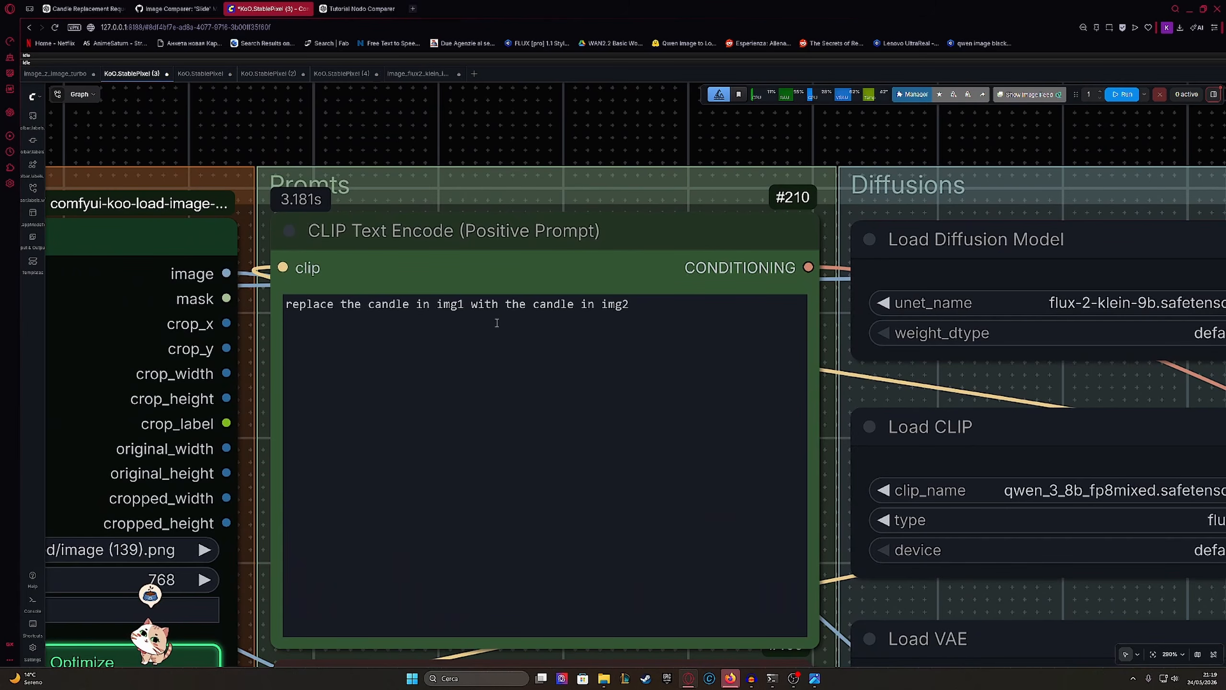
# Step: Save the inpainted kitchen image from the Save Image node to disk
pyautogui.scroll(-4, 855, 490)
pyautogui.moveTo(857, 492); pyautogui.dragTo(339, 402)
pyautogui.moveTo(876, 432); pyautogui.dragTo(185, 350)
pyautogui.moveTo(853, 407); pyautogui.dragTo(473, 420)
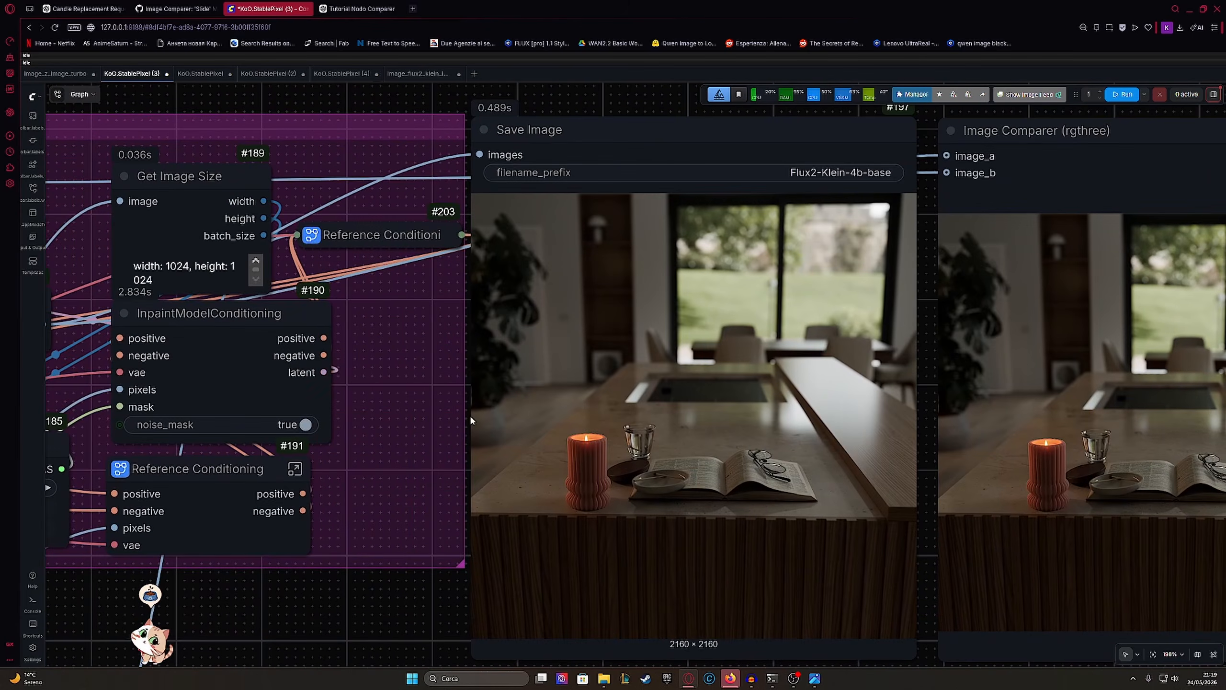
pyautogui.scroll(4, 833, 510)
pyautogui.moveTo(850, 491); pyautogui.dragTo(380, 463)
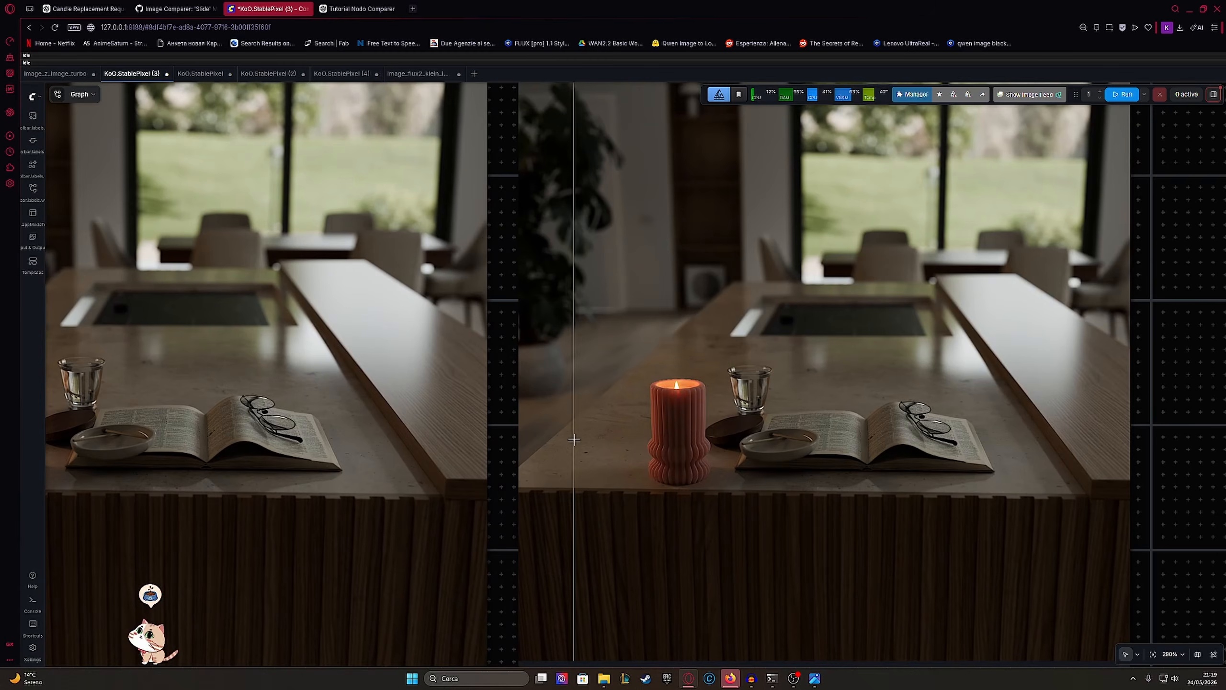
pyautogui.moveTo(659, 444); pyautogui.dragTo(1001, 445)
pyautogui.rightClick(379, 388)
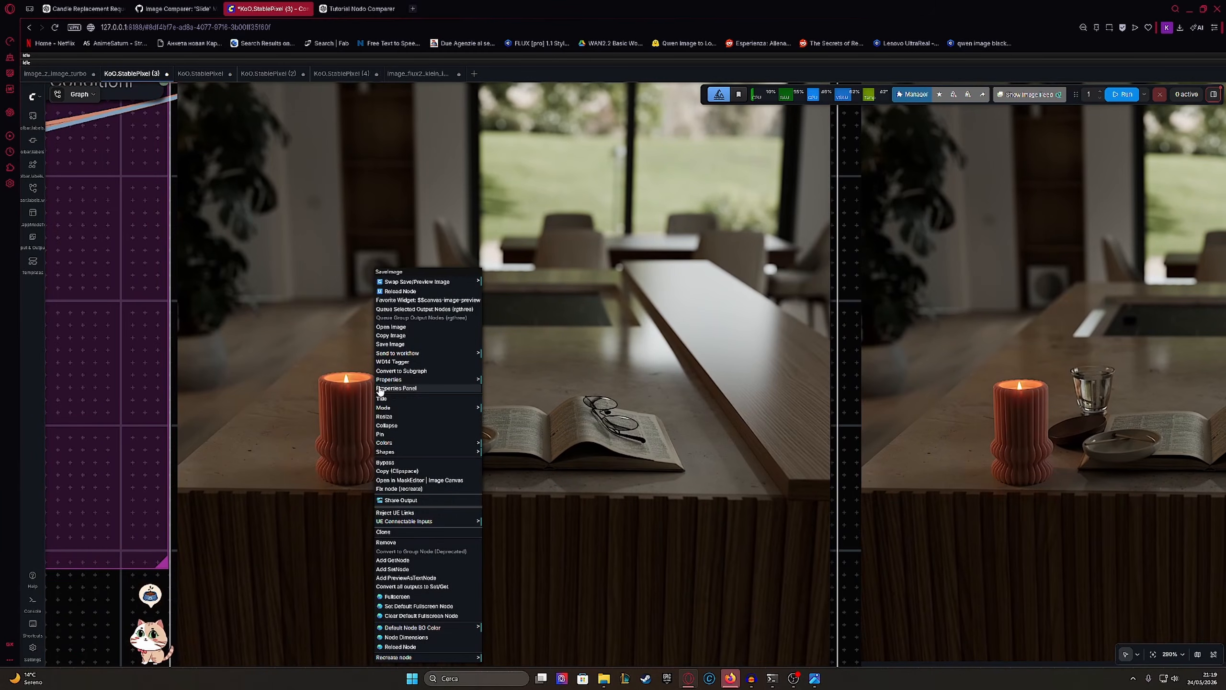
pyautogui.click(390, 344)
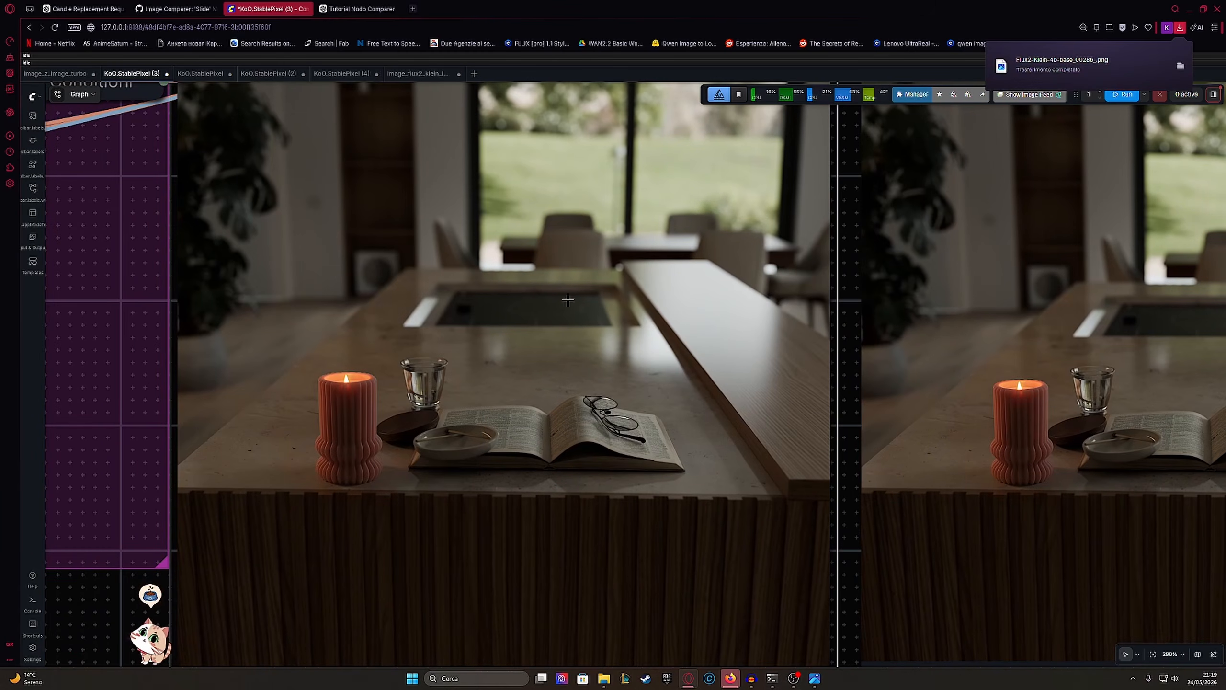
# Step: Open the downloaded Flux2-Klein-4b-base_00286_.png and the ChatGPT kitchen image from the Download folder in separate maximized Photos windows
pyautogui.click(1062, 64)
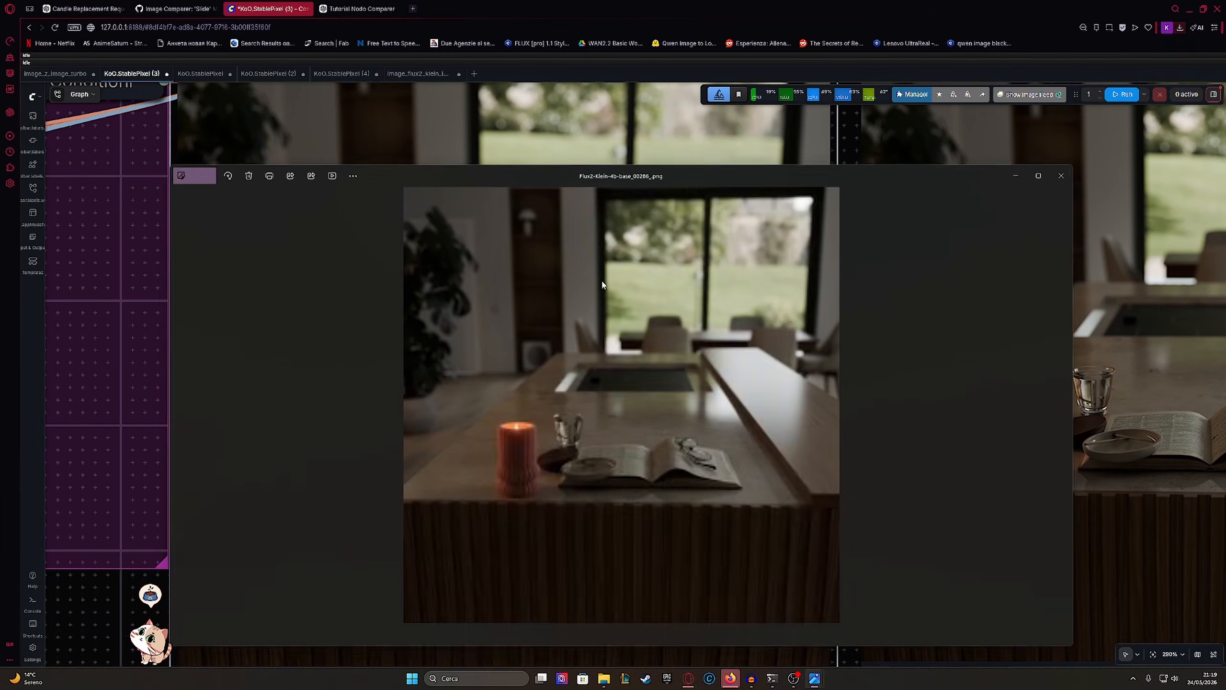
pyautogui.click(1043, 174)
pyautogui.moveTo(600, 680)
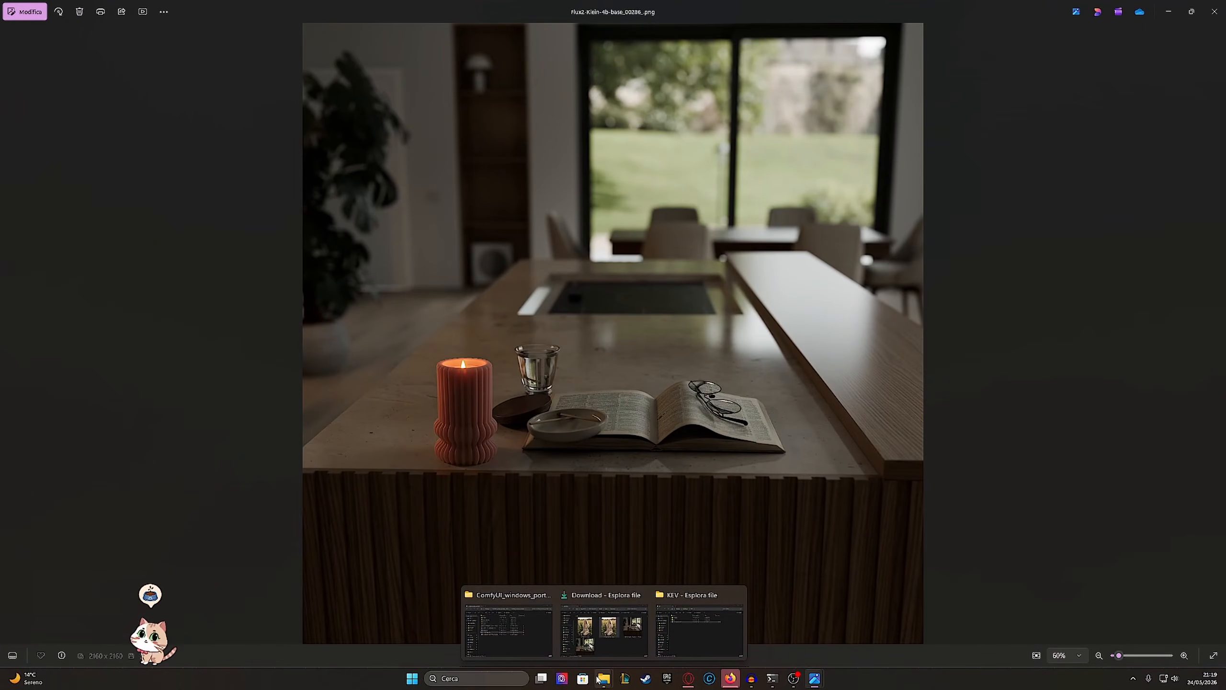
pyautogui.click(603, 628)
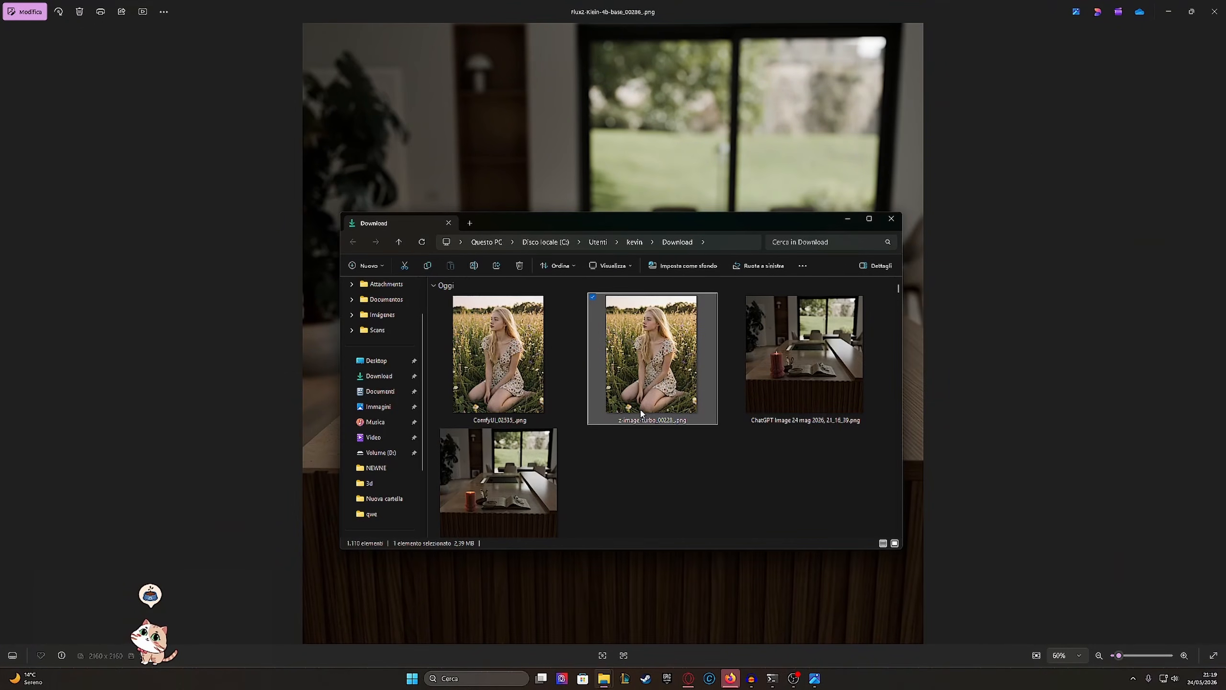
pyautogui.doubleClick(831, 374)
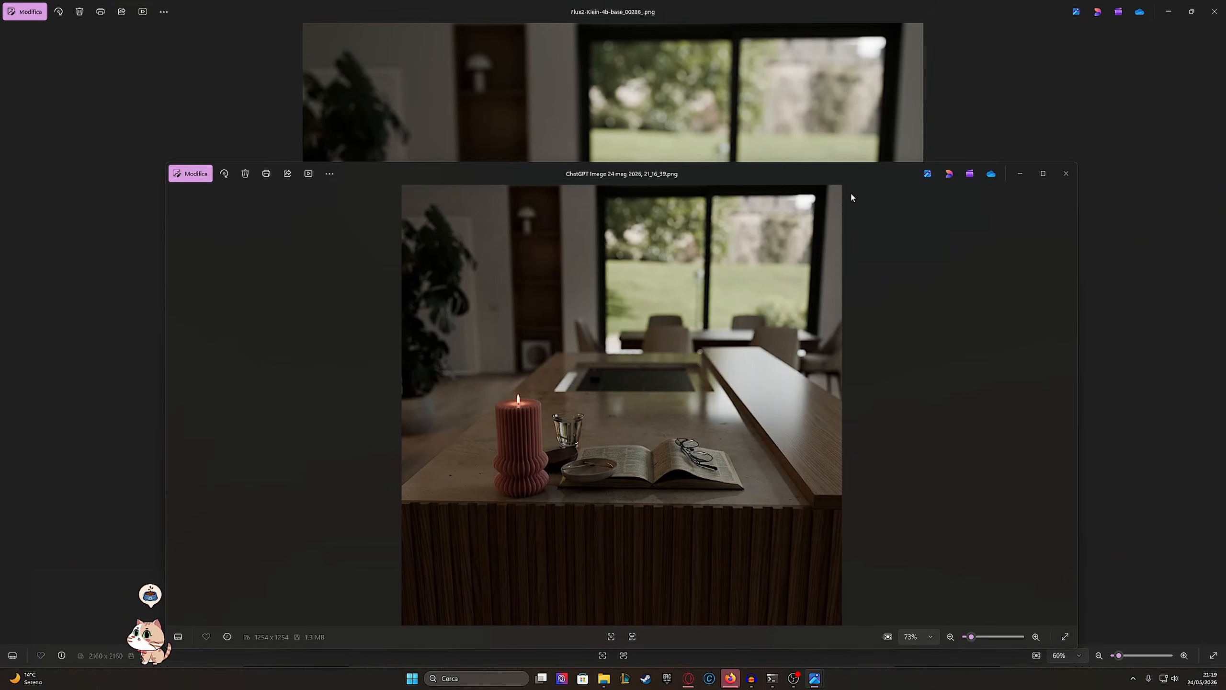
pyautogui.doubleClick(818, 173)
# Step: Examine the candle, glass, dish, book and eyeglasses up close in the ChatGPT image
pyautogui.scroll(8, 590, 473)
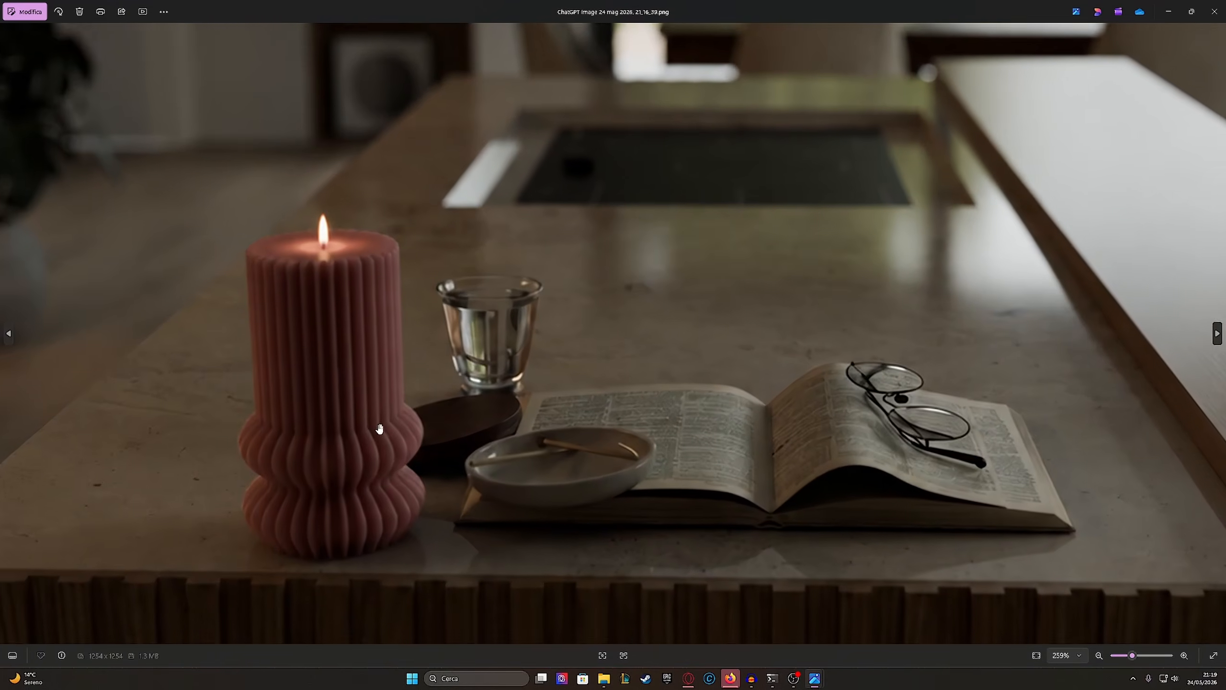
pyautogui.scroll(-3, 589, 473)
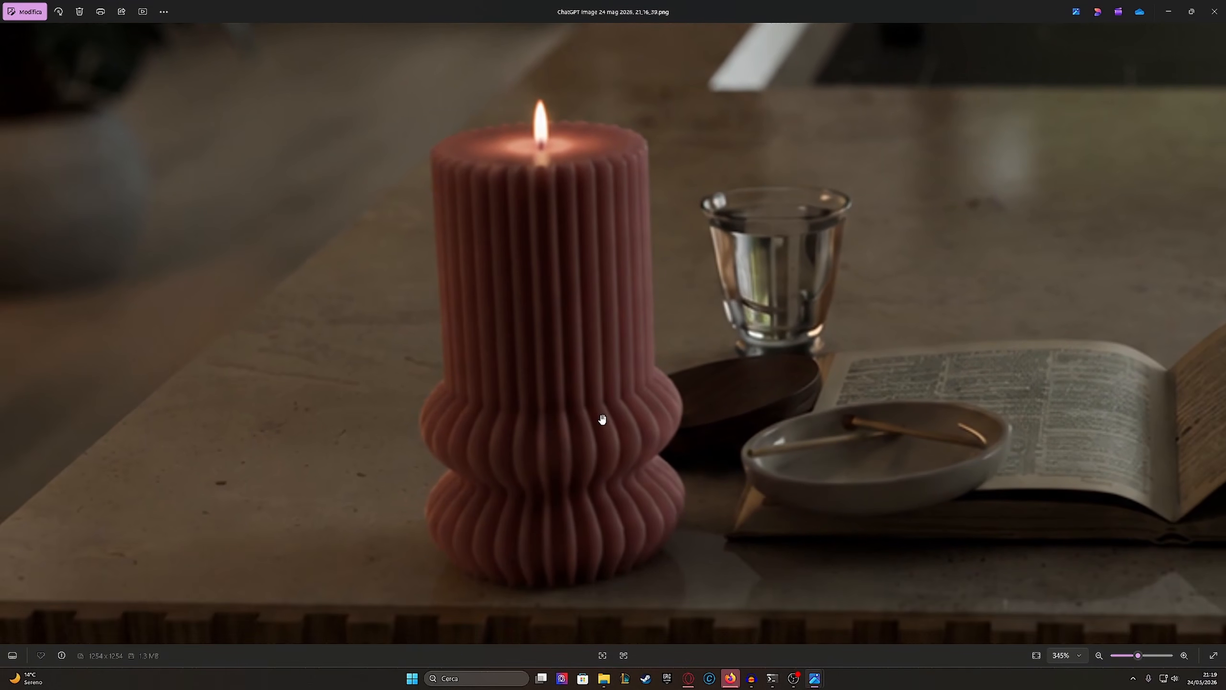
pyautogui.scroll(2, 547, 407)
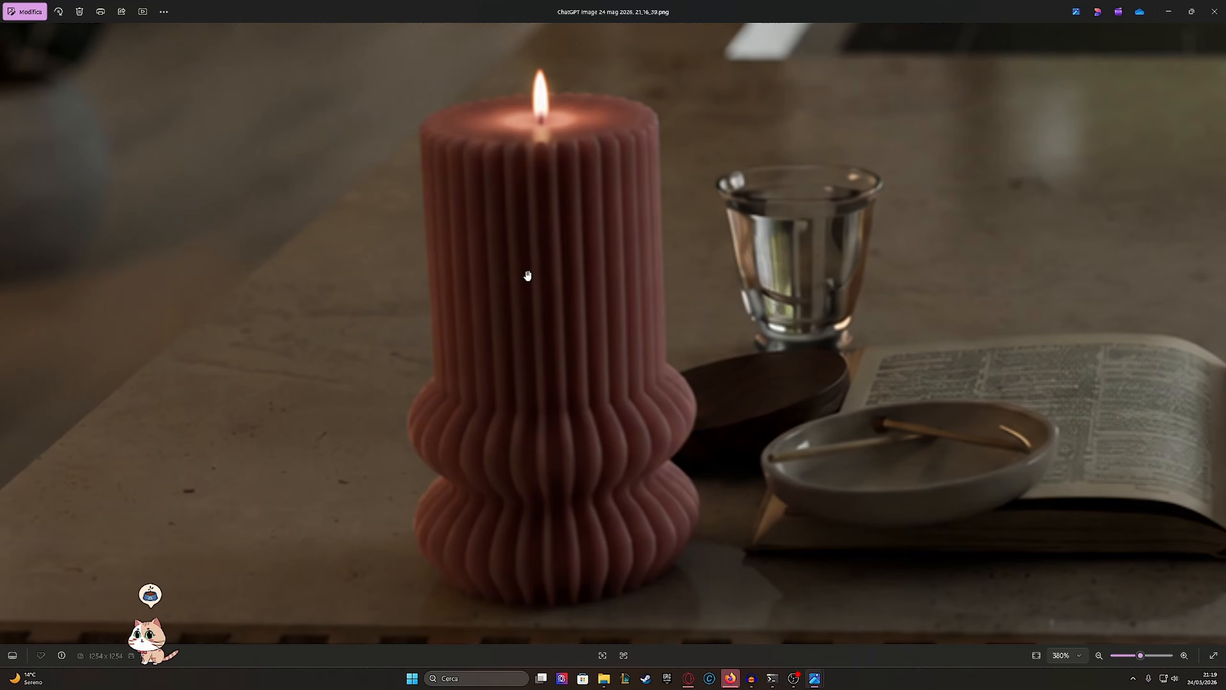
pyautogui.scroll(-2, 537, 276)
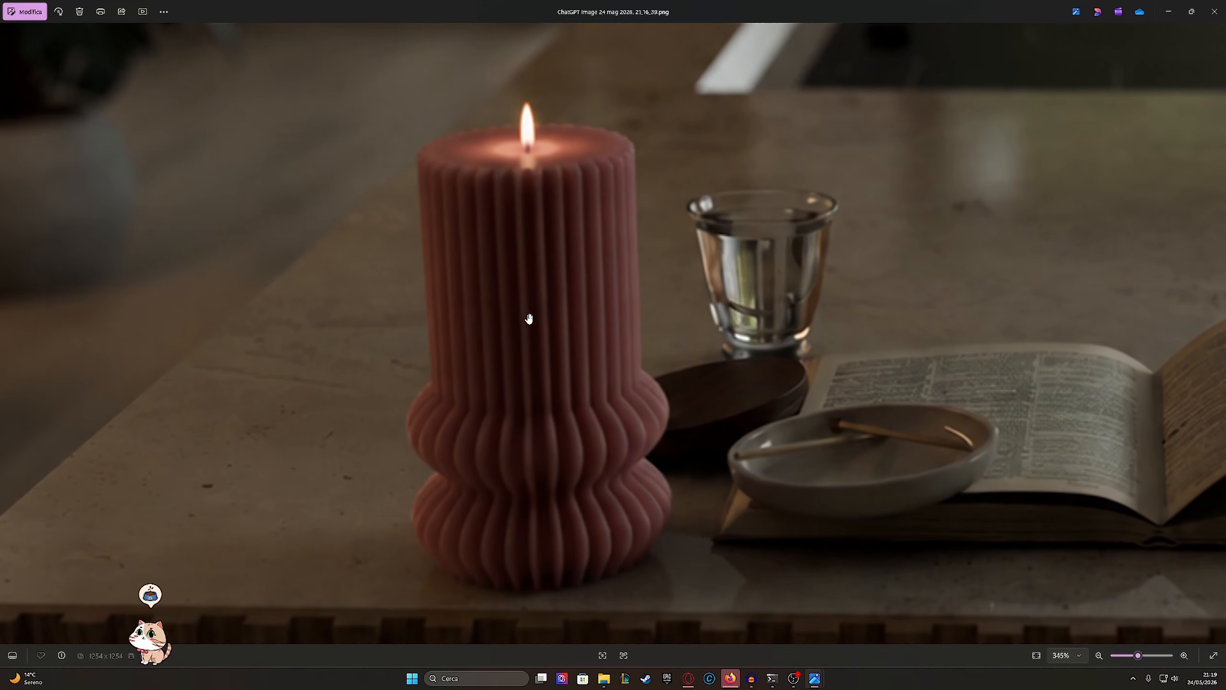
pyautogui.moveTo(528, 319); pyautogui.dragTo(520, 329)
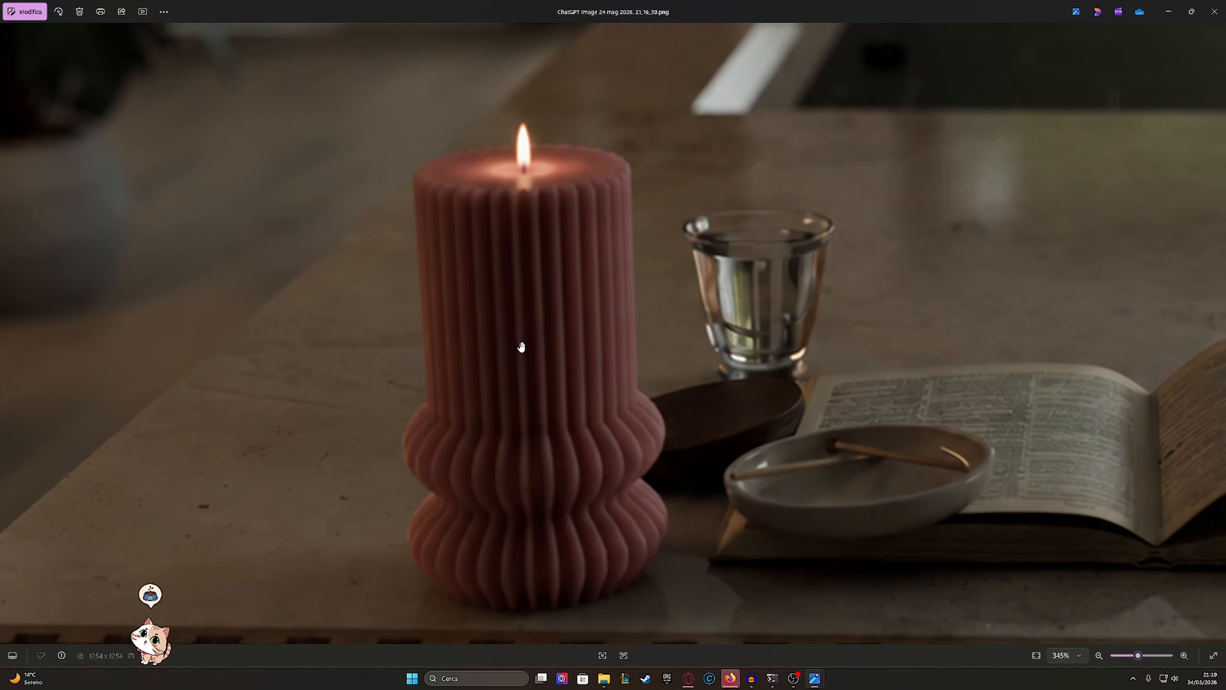
pyautogui.scroll(1, 521, 347)
pyautogui.moveTo(892, 380); pyautogui.dragTo(623, 344)
pyautogui.moveTo(896, 380); pyautogui.dragTo(927, 379)
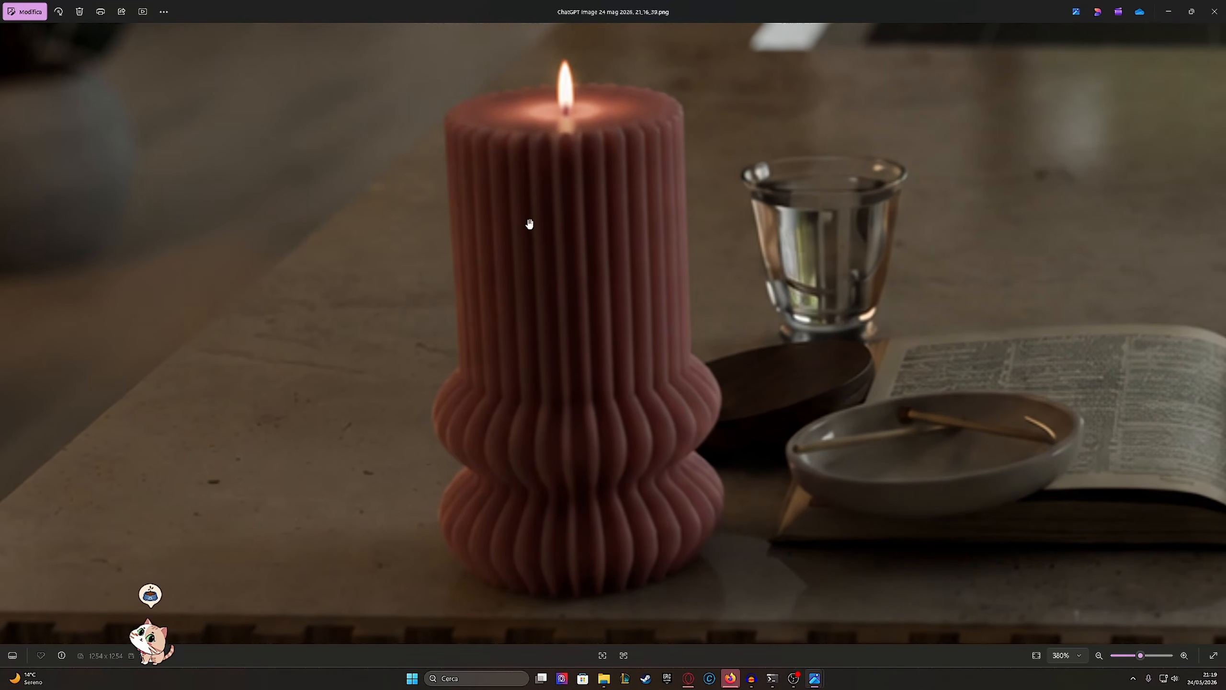
pyautogui.moveTo(879, 429); pyautogui.dragTo(528, 406)
pyautogui.moveTo(807, 426); pyautogui.dragTo(595, 486)
pyautogui.scroll(-2, 870, 437)
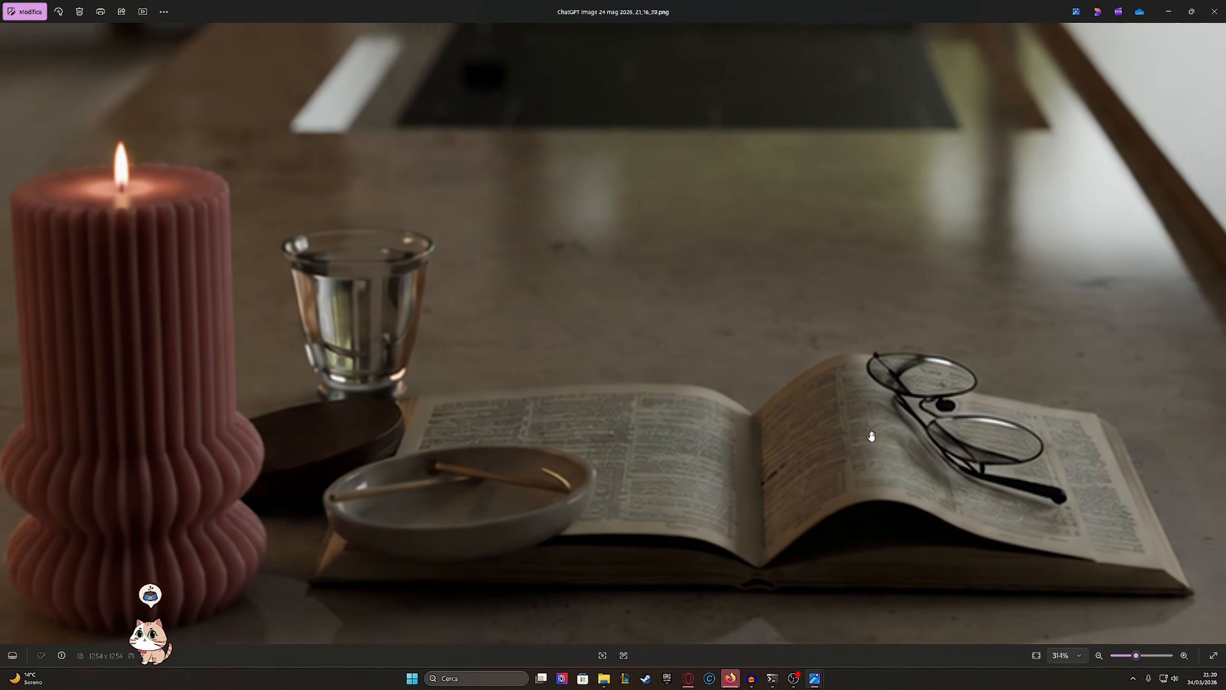
# Step: Restore and resize both image windows, placing the ChatGPT image and the Flux2-Klein image side by side
pyautogui.click(1191, 11)
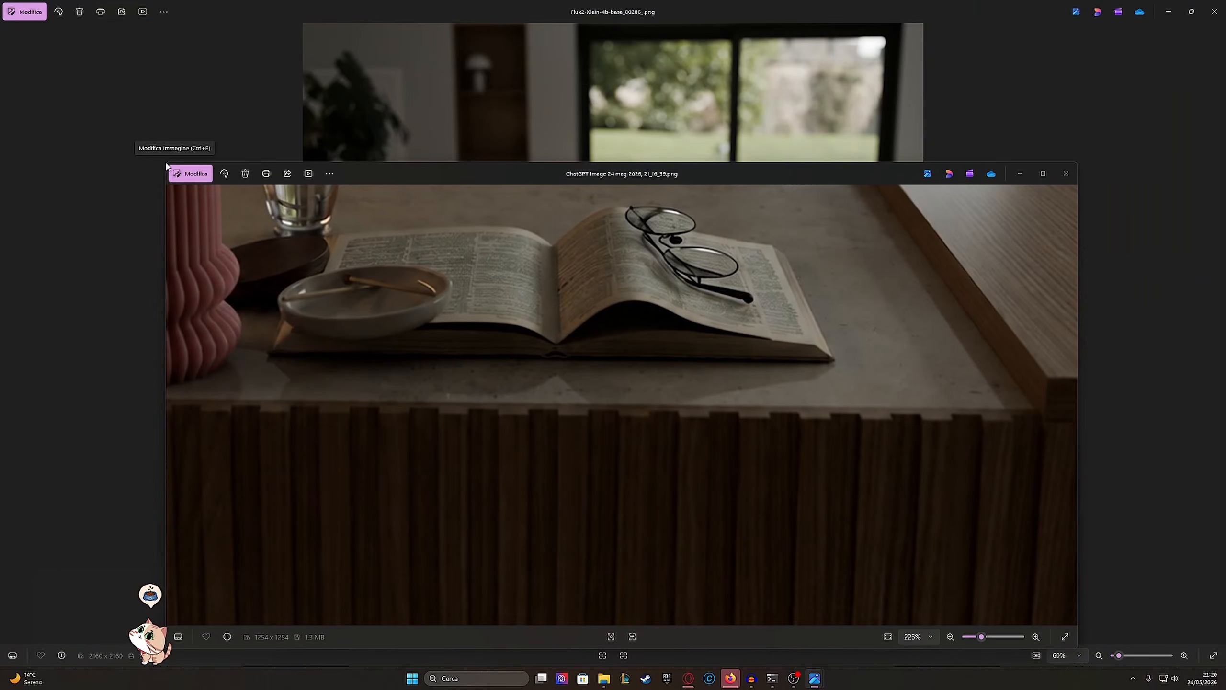
pyautogui.moveTo(165, 163); pyautogui.dragTo(509, 174)
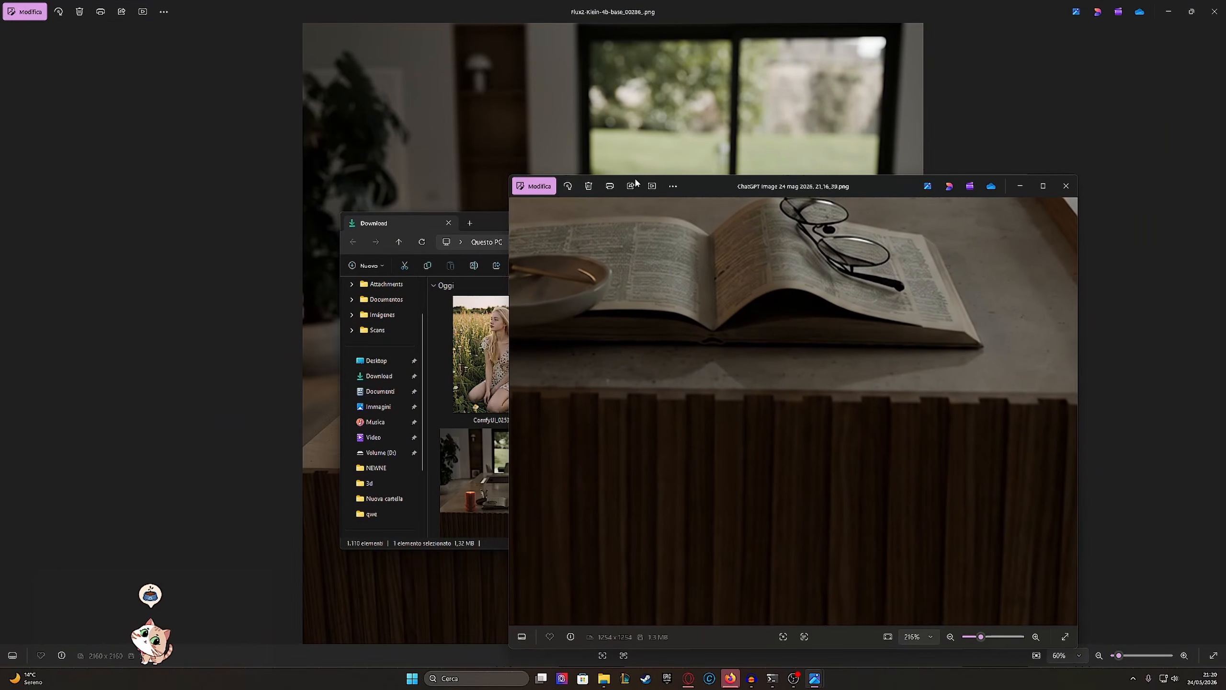
pyautogui.moveTo(725, 185); pyautogui.dragTo(312, 97)
pyautogui.click(312, 100)
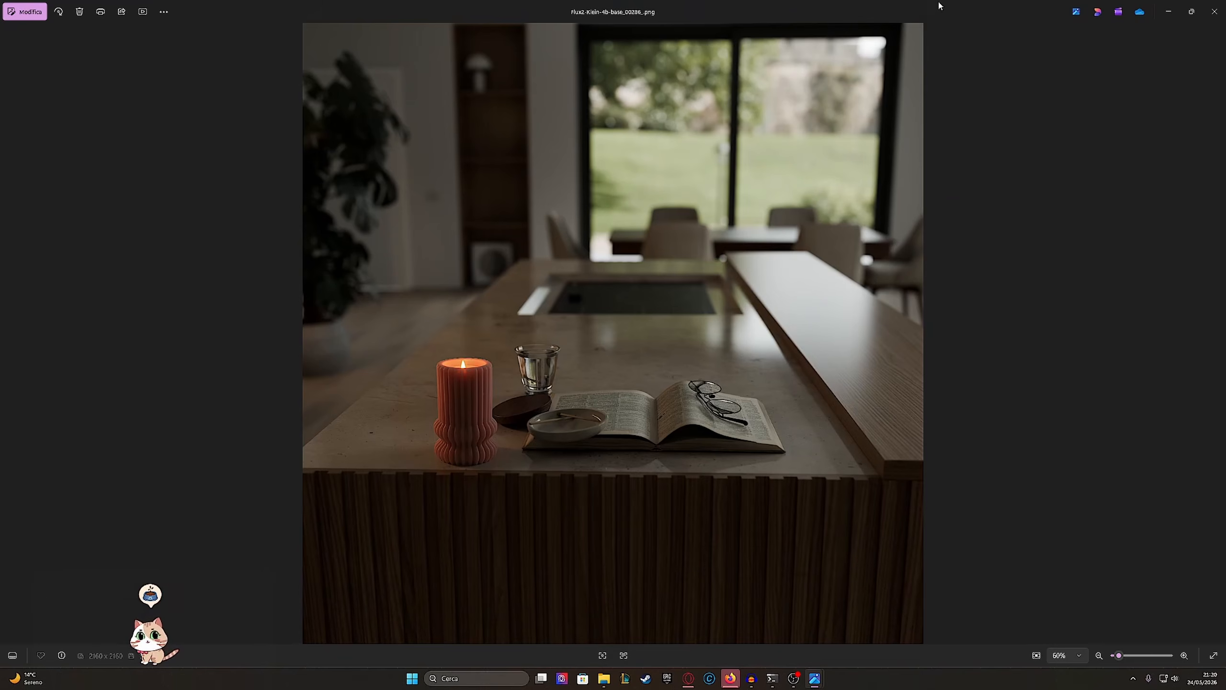
pyautogui.click(1192, 10)
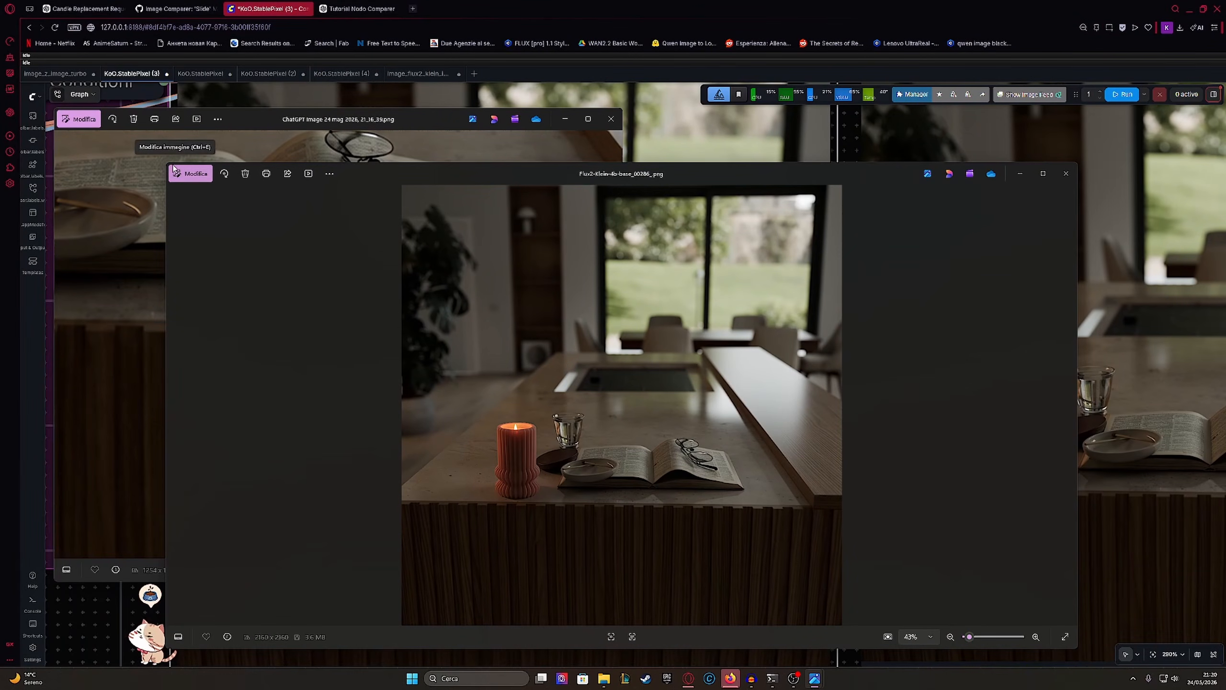
pyautogui.moveTo(164, 164); pyautogui.dragTo(624, 175)
pyautogui.moveTo(778, 190); pyautogui.dragTo(807, 139)
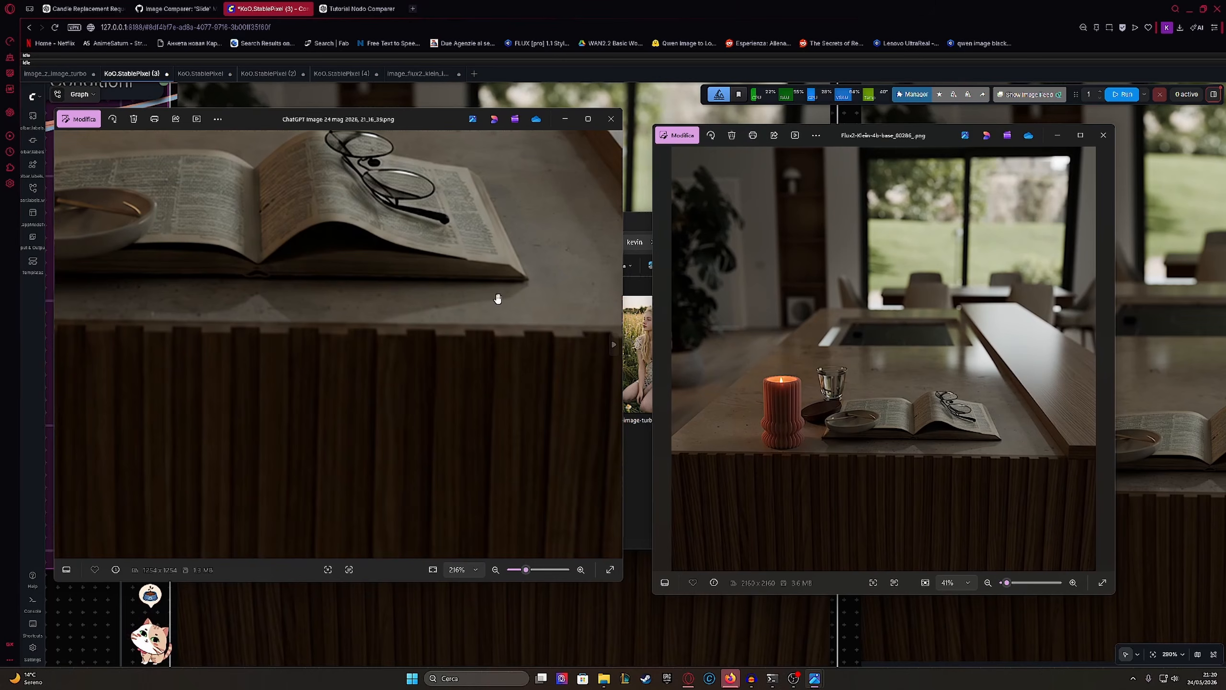
# Step: Show the candle close up in both images and compare its shape, colour and flame
pyautogui.moveTo(286, 270); pyautogui.dragTo(613, 397)
pyautogui.moveTo(261, 349); pyautogui.dragTo(290, 361)
pyautogui.scroll(6, 859, 469)
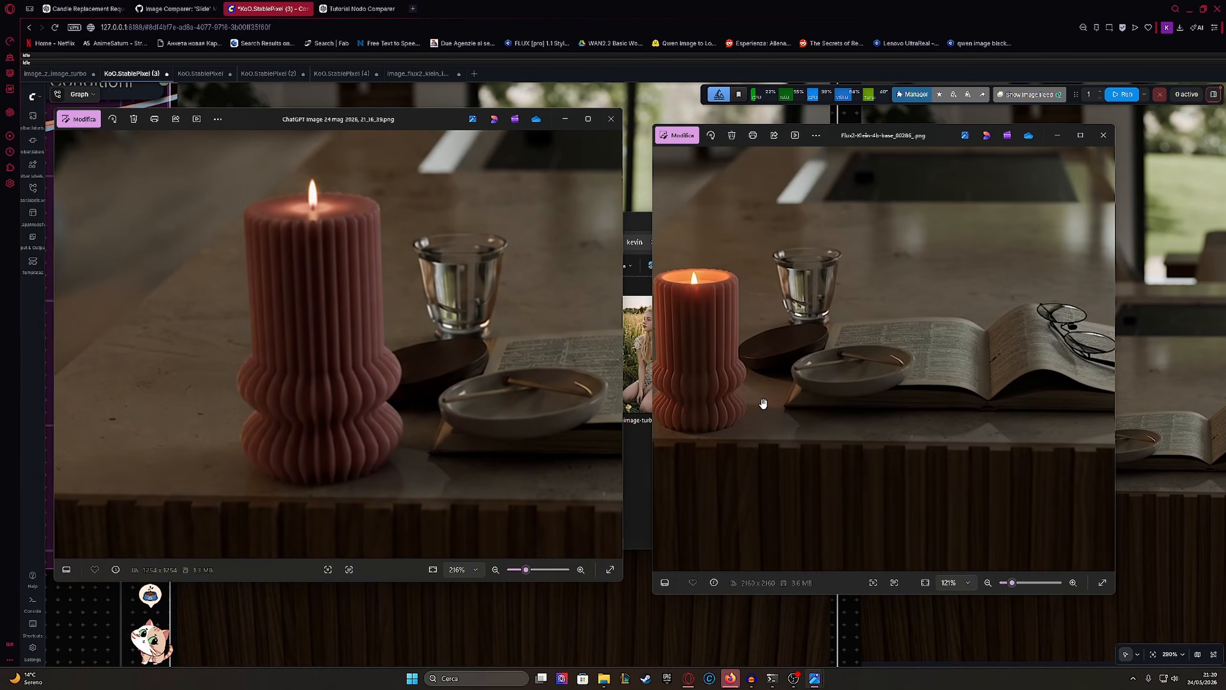
pyautogui.scroll(5, 763, 403)
pyautogui.moveTo(707, 375); pyautogui.dragTo(914, 438)
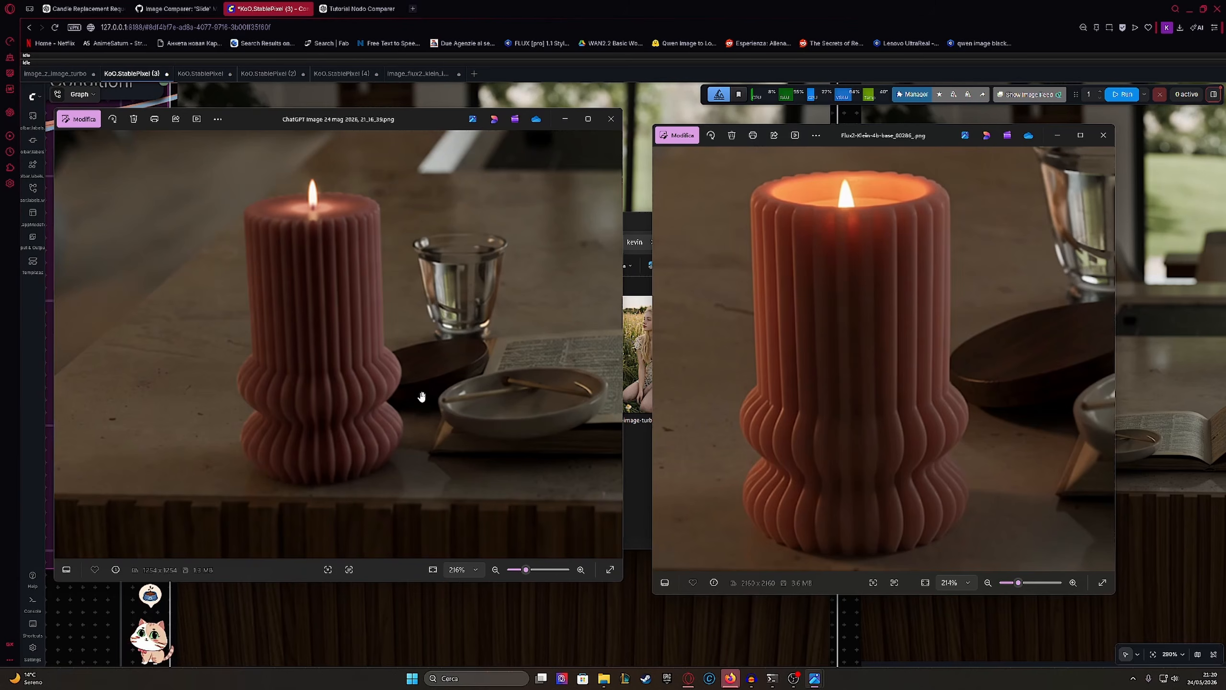
pyautogui.scroll(2, 421, 396)
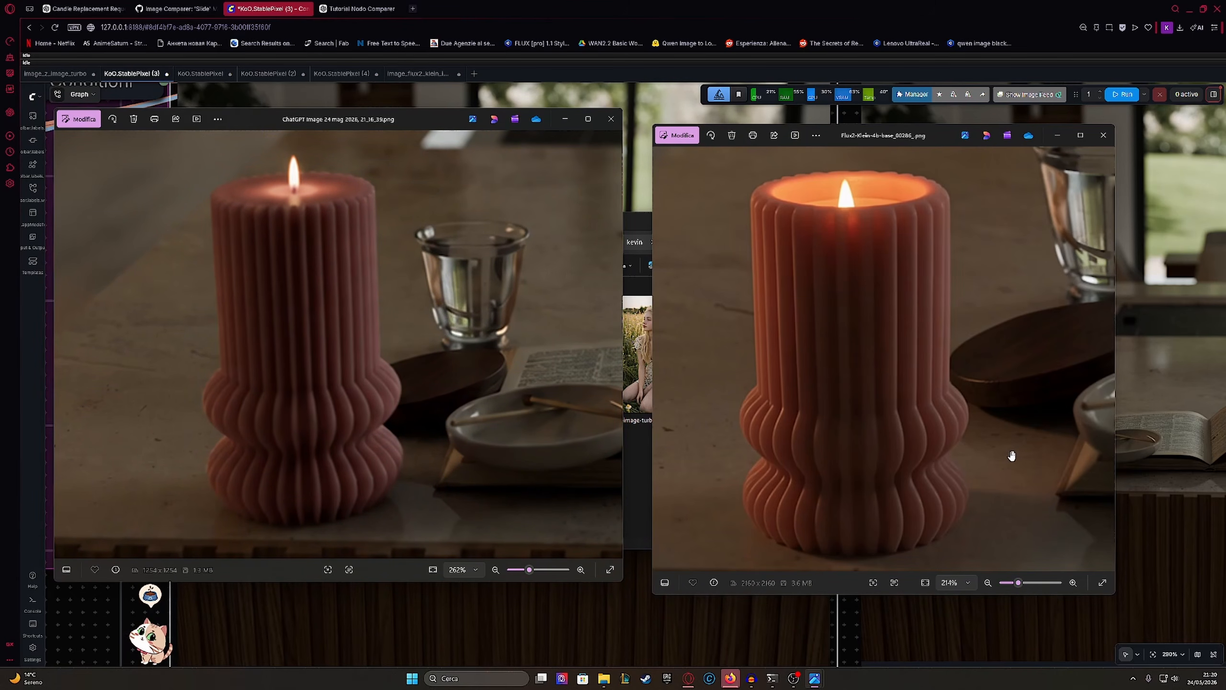
pyautogui.scroll(-1, 1012, 456)
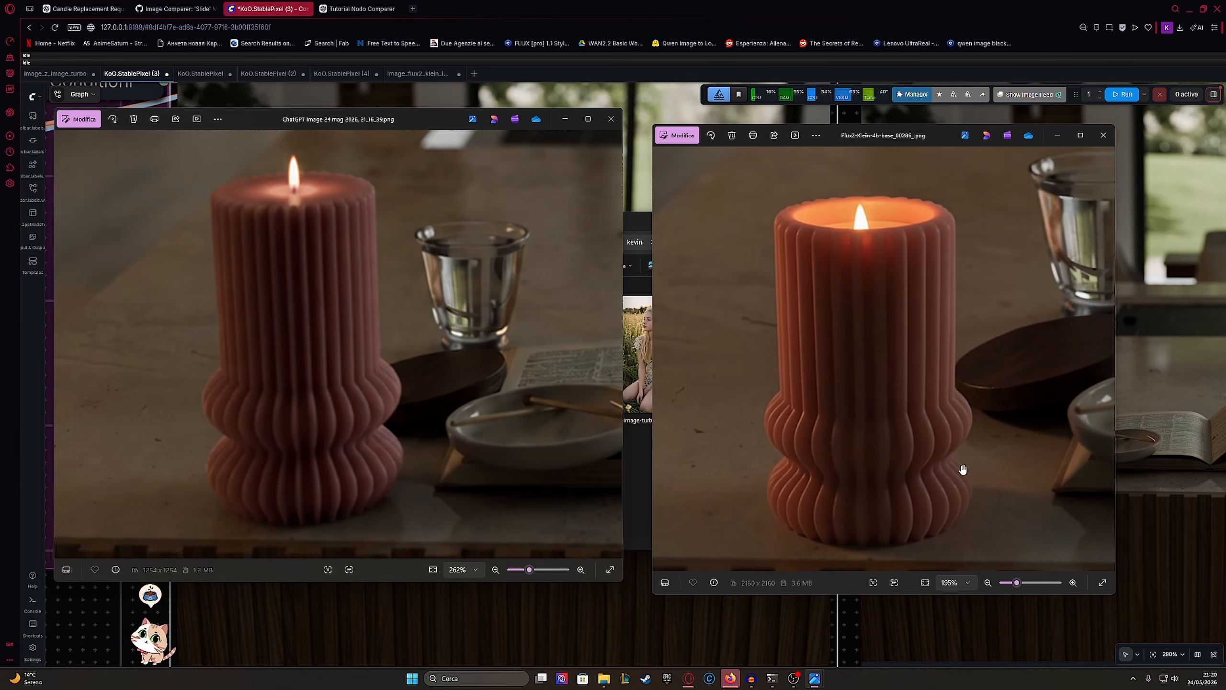
# Step: Inspect the candle's surroundings in the Flux2-Klein image, including the glass, the dish and the text on the book pages
pyautogui.moveTo(916, 448); pyautogui.dragTo(773, 421)
pyautogui.scroll(-2, 899, 452)
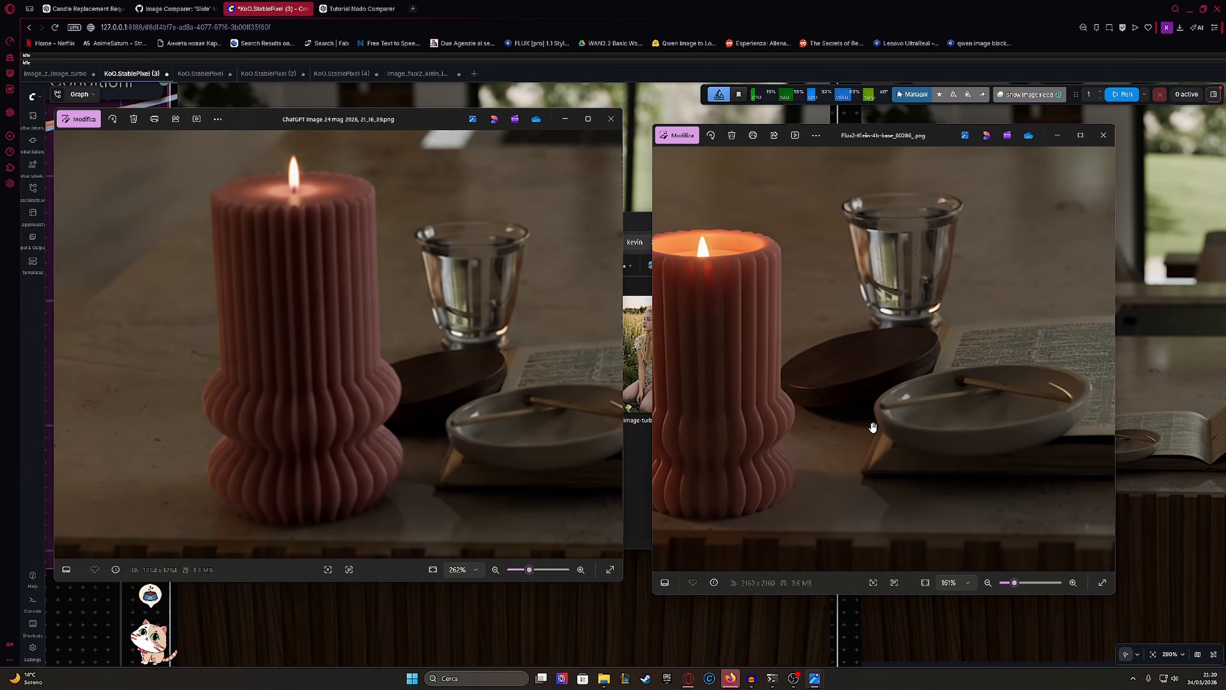
pyautogui.moveTo(868, 428); pyautogui.dragTo(933, 449)
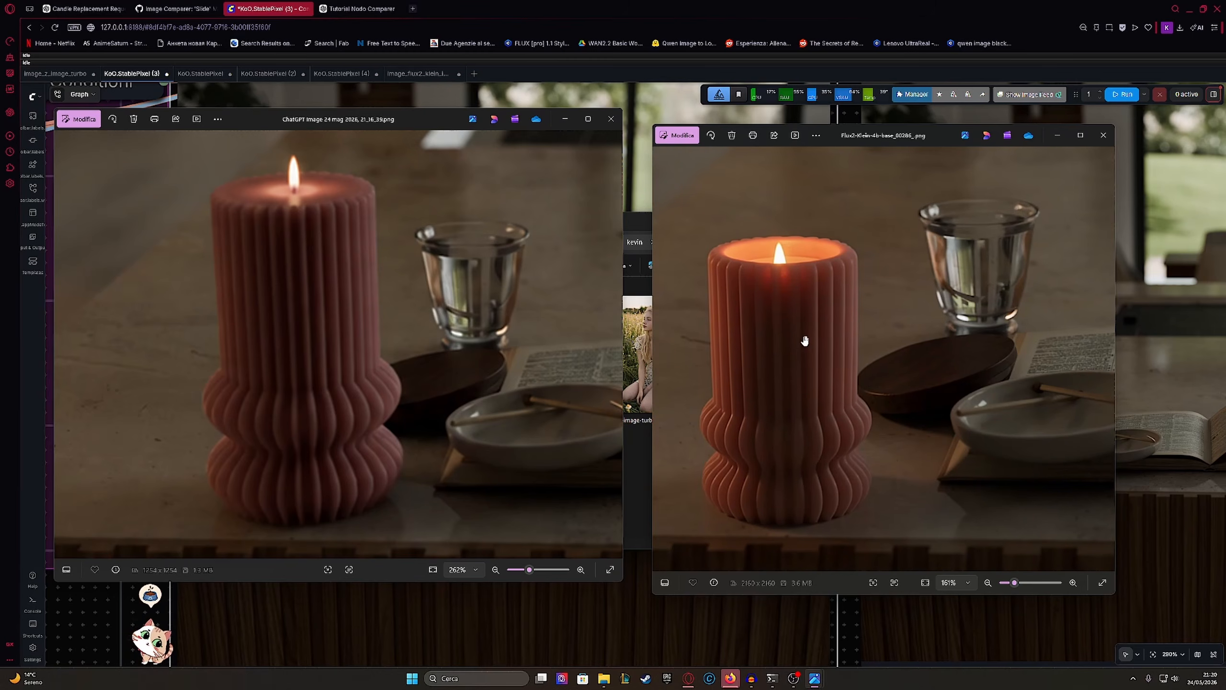
pyautogui.moveTo(852, 405); pyautogui.dragTo(844, 404)
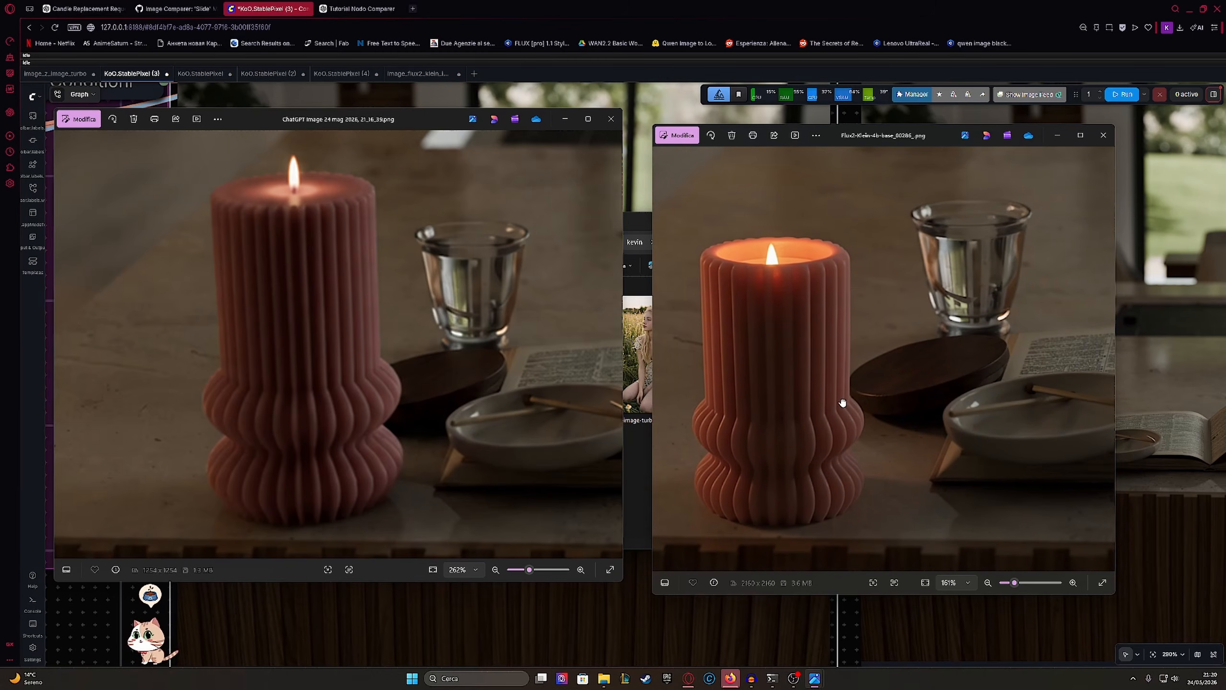
pyautogui.moveTo(956, 420); pyautogui.dragTo(808, 439)
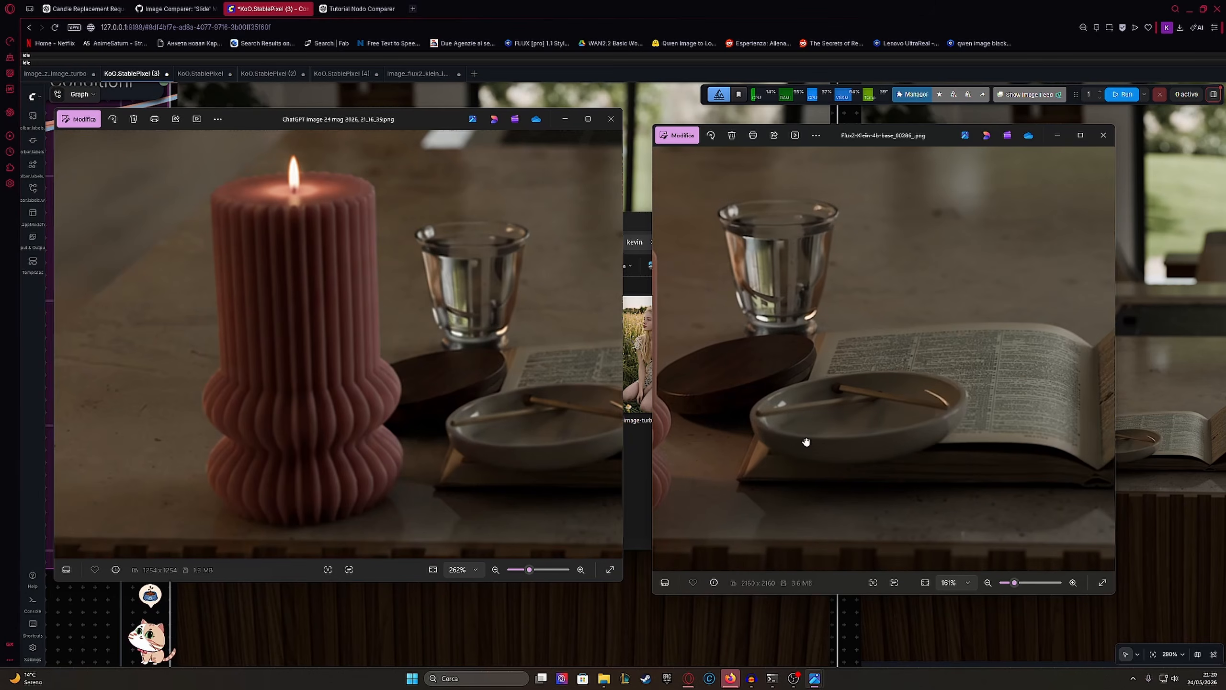
pyautogui.scroll(3, 890, 446)
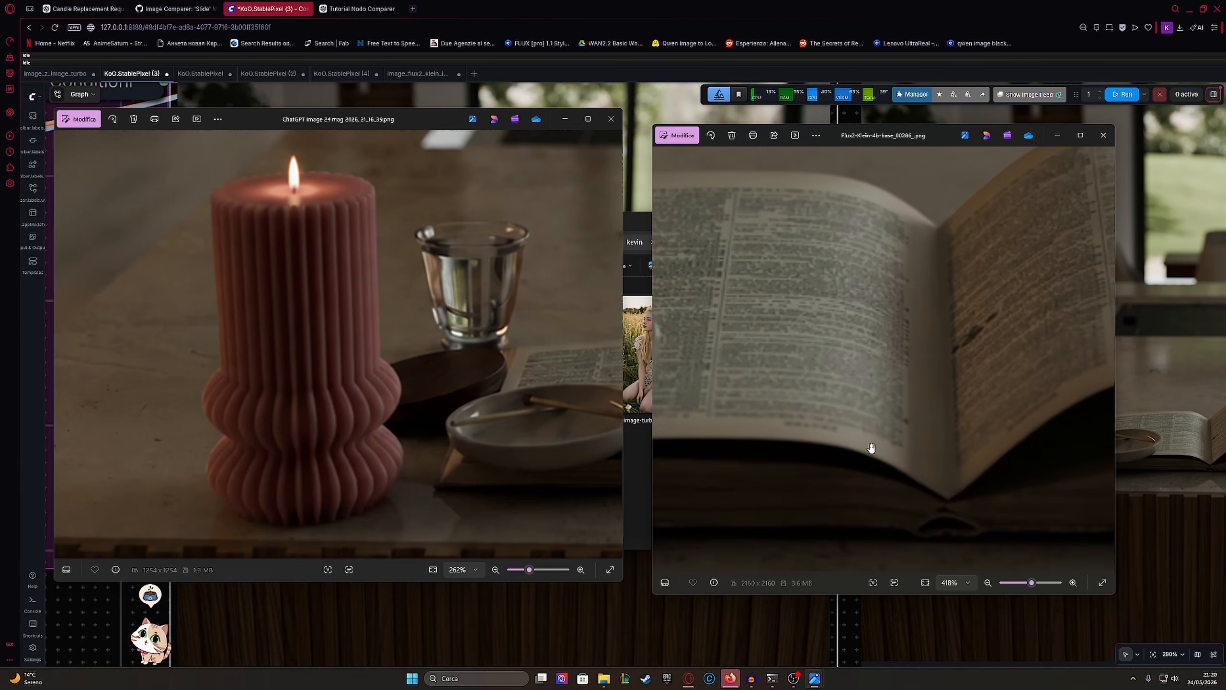
# Step: Bring the Flux2-Klein and ChatGPT images back to full view, close both image windows and return to the workflow
pyautogui.scroll(-4, 867, 452)
pyautogui.scroll(-5, 865, 454)
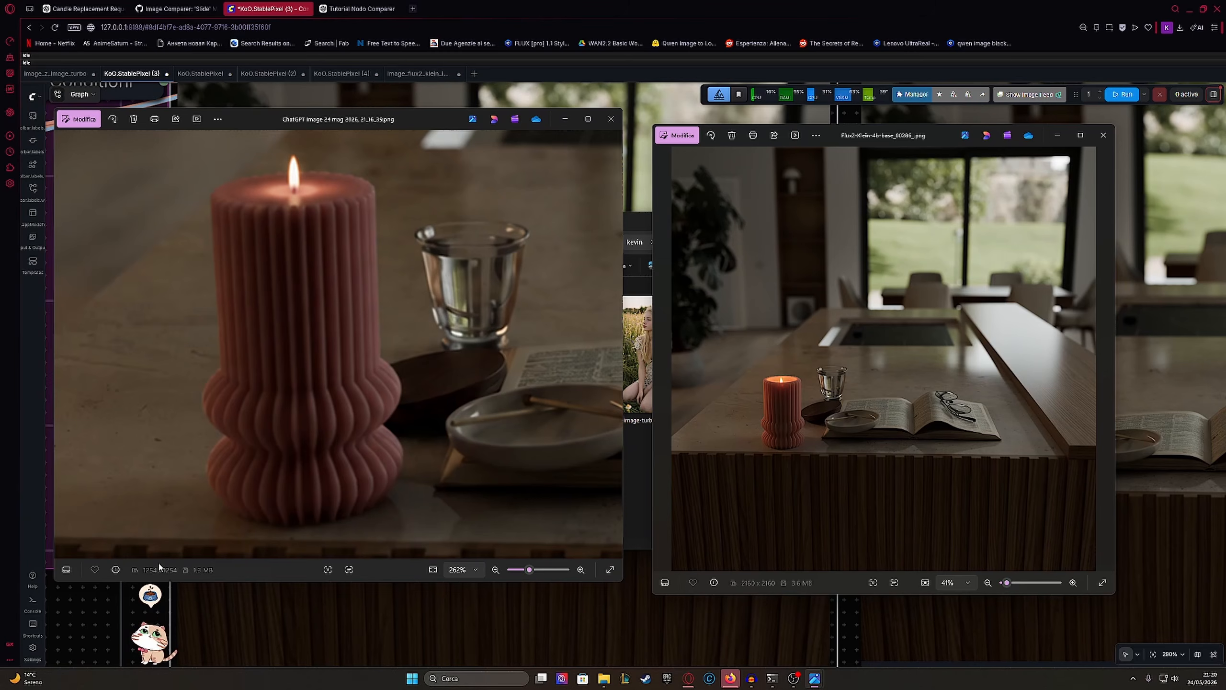
pyautogui.scroll(-8, 306, 384)
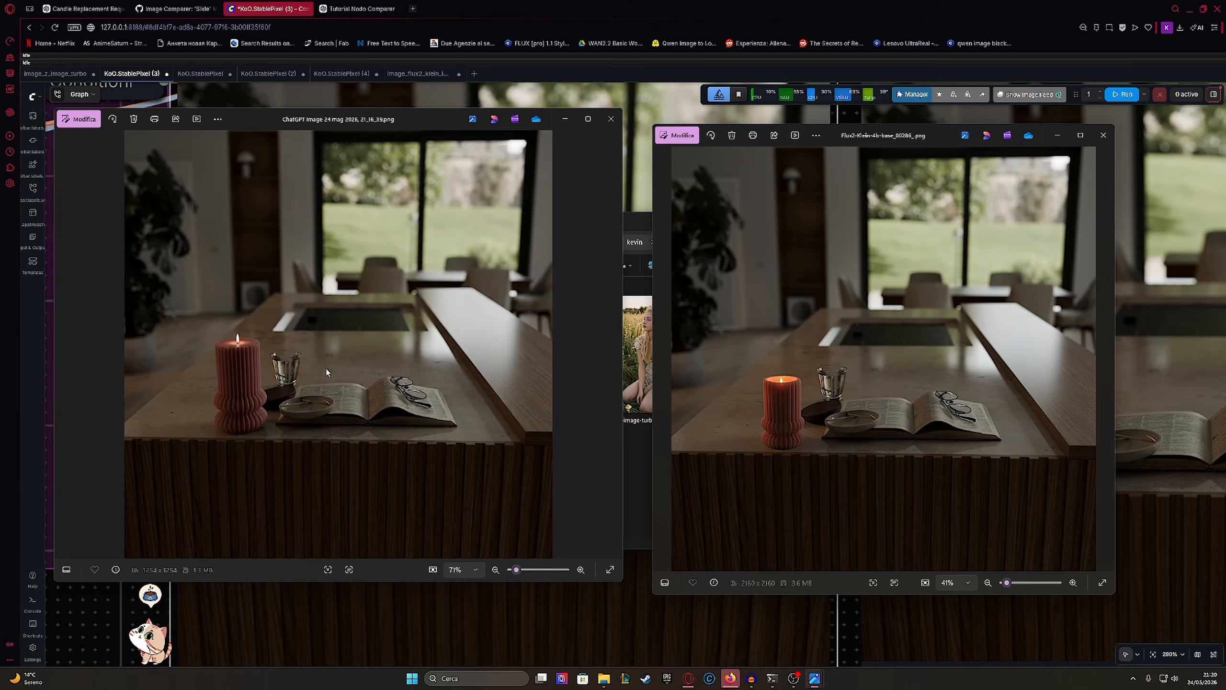
pyautogui.click(610, 120)
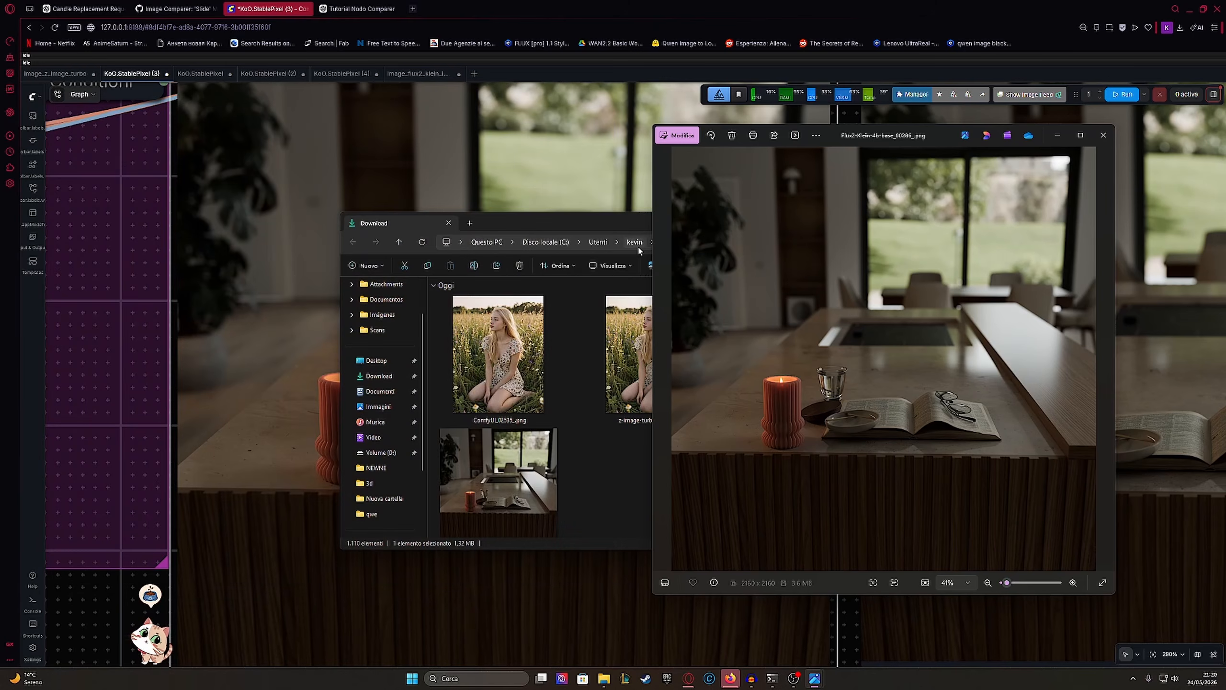
pyautogui.click(1104, 135)
pyautogui.click(844, 223)
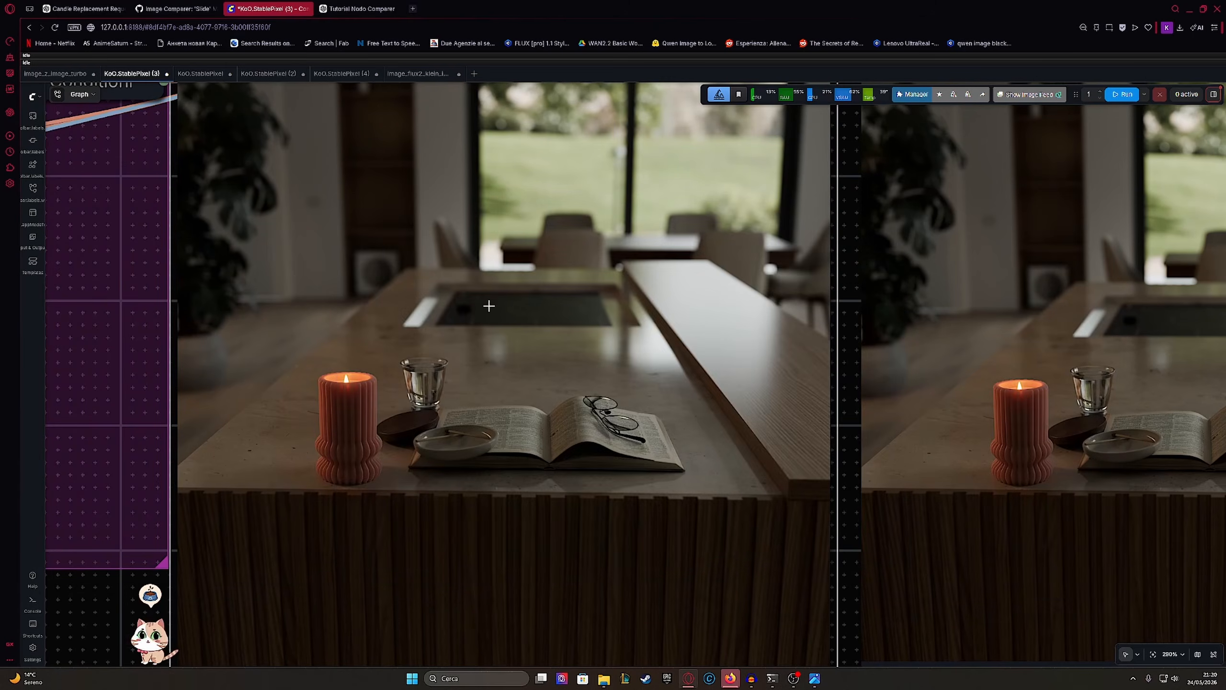
# Step: Open the kitchen image of the Load Image node in the Mask Editor, enlarge the mask around the candle and save it
pyautogui.moveTo(281, 342); pyautogui.dragTo(649, 343)
pyautogui.scroll(-4, 650, 344)
pyautogui.scroll(-5, 649, 344)
pyautogui.moveTo(420, 331); pyautogui.dragTo(990, 353)
pyautogui.moveTo(128, 342); pyautogui.dragTo(799, 378)
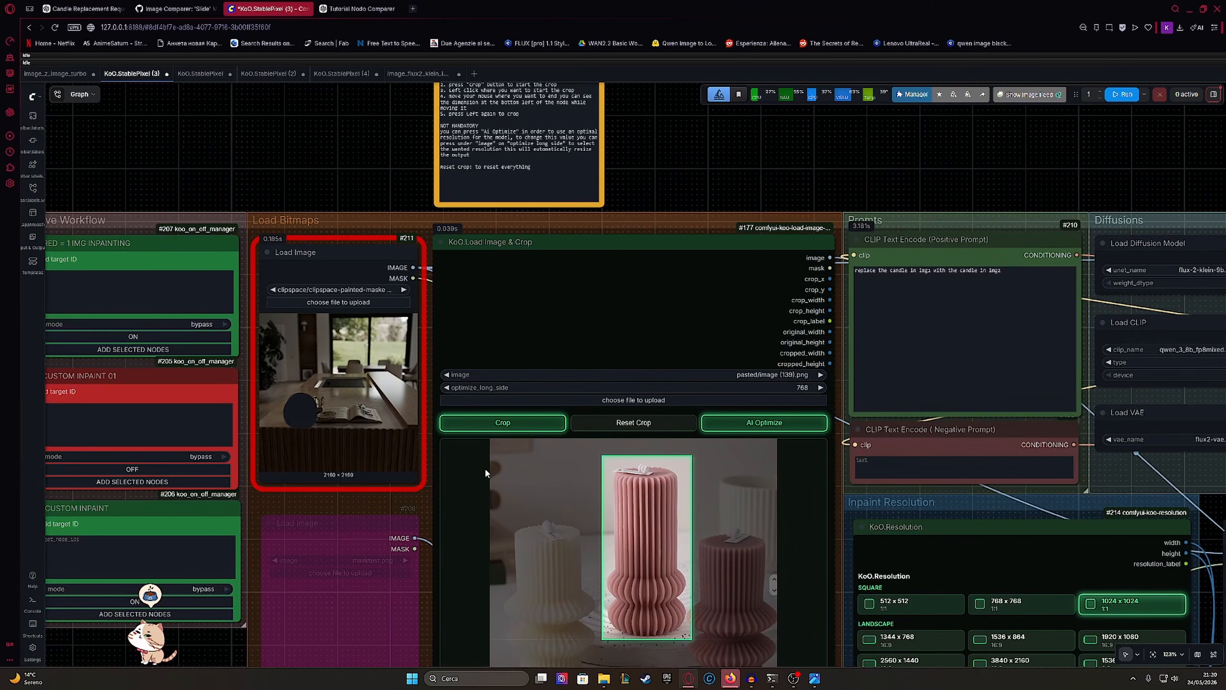
pyautogui.moveTo(333, 346); pyautogui.dragTo(540, 360)
pyautogui.scroll(5, 541, 359)
pyautogui.click(568, 211)
pyautogui.click(564, 181)
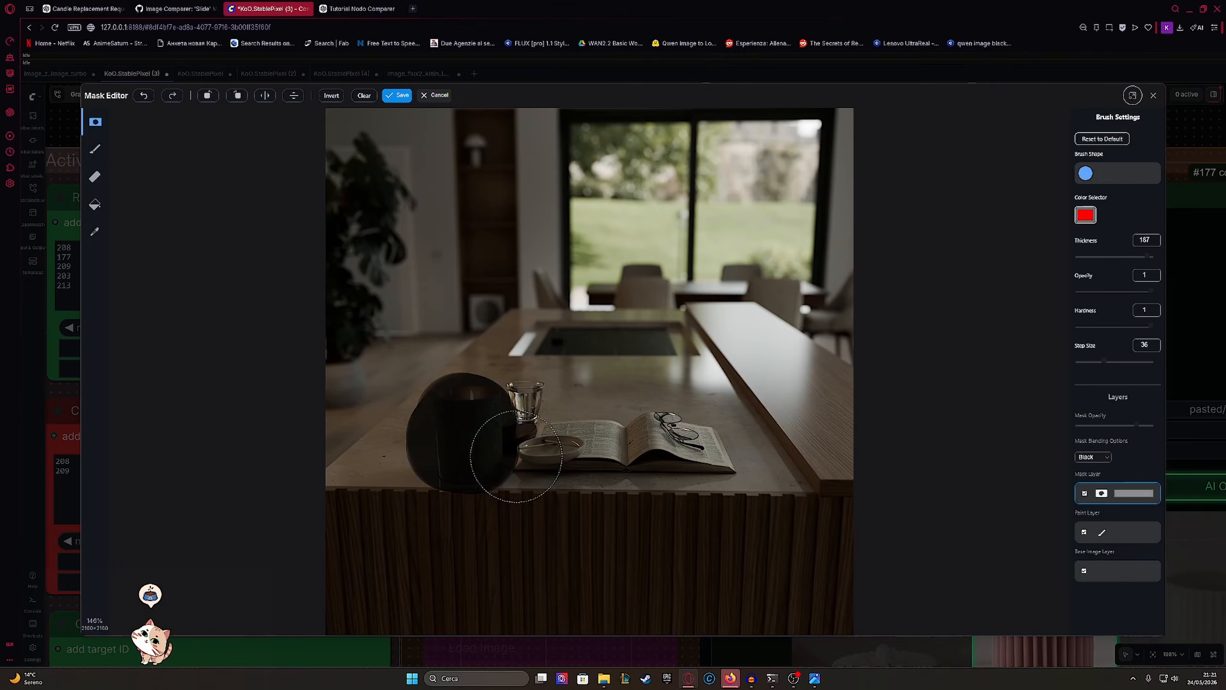
pyautogui.moveTo(461, 405)
pyautogui.mouseDown()
pyautogui.moveTo(477, 444)
pyautogui.moveTo(480, 404)
pyautogui.mouseUp()
pyautogui.click(389, 98)
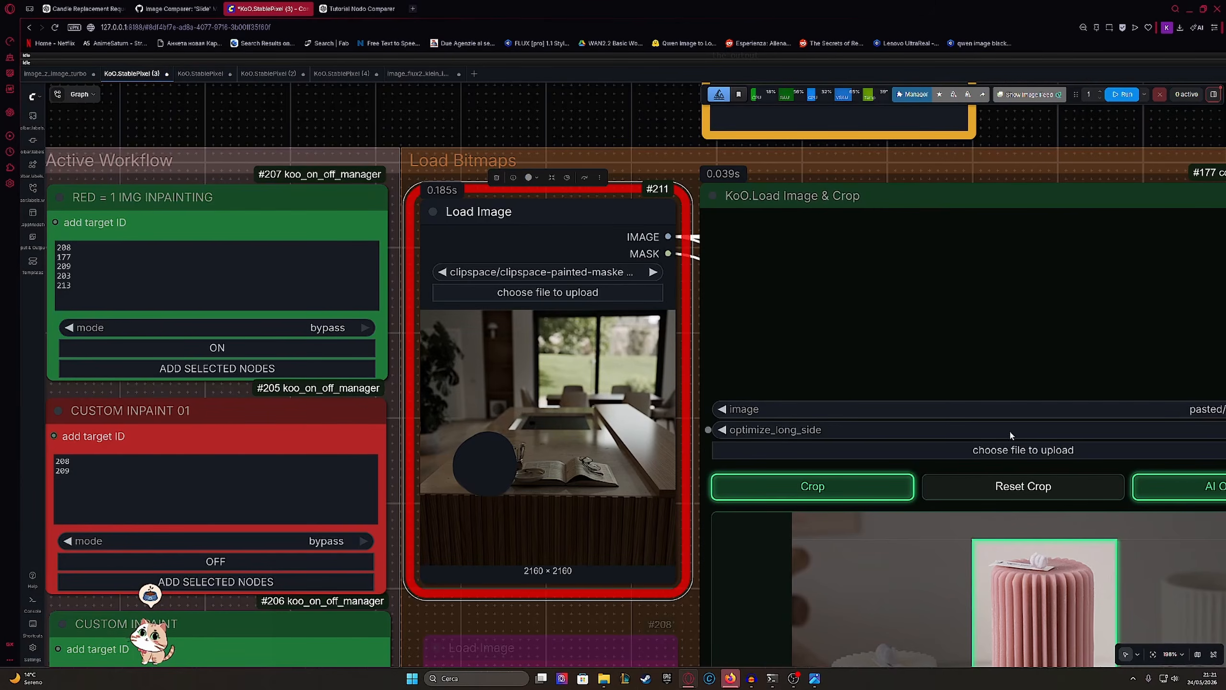
# Step: Set optimize_long_side to 1024 for the cropped pink candle reference and run the workflow
pyautogui.moveTo(1157, 567); pyautogui.dragTo(778, 413)
pyautogui.moveTo(1070, 569); pyautogui.dragTo(810, 406)
pyautogui.scroll(-4, 810, 406)
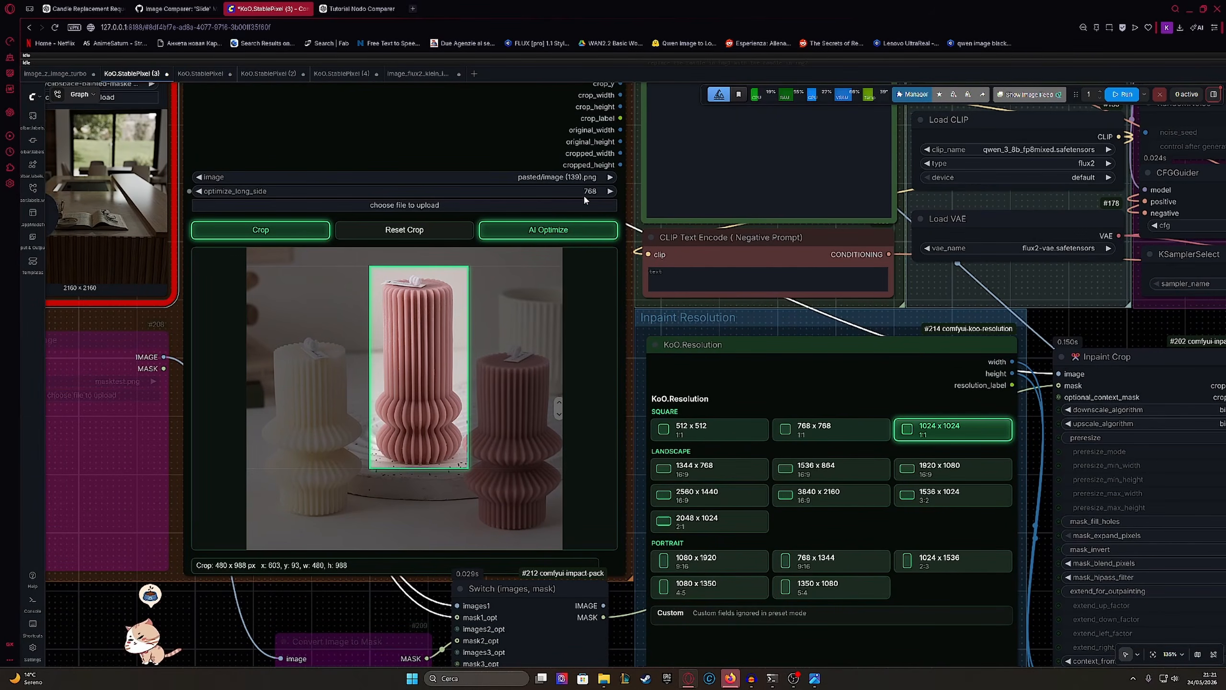
pyautogui.click(586, 191)
pyautogui.click(595, 225)
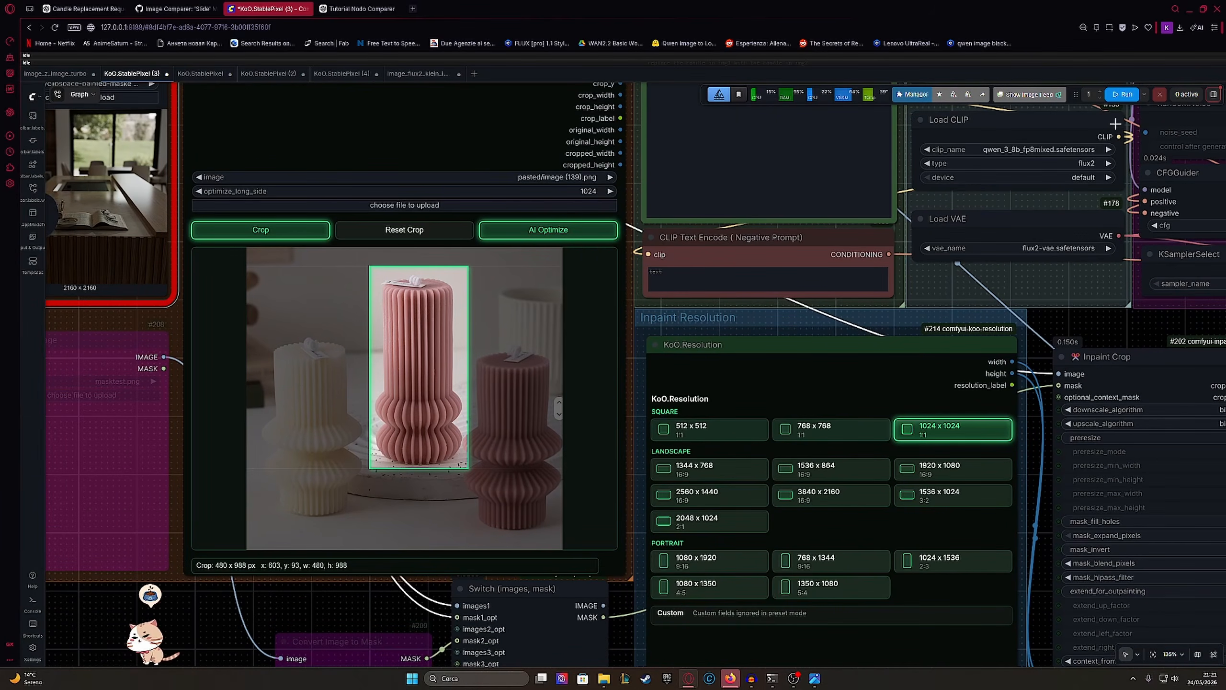
pyautogui.click(1113, 96)
# Step: Show the generated candle close up in the Image Comparer and slide between the original and the result
pyautogui.scroll(-2, 704, 388)
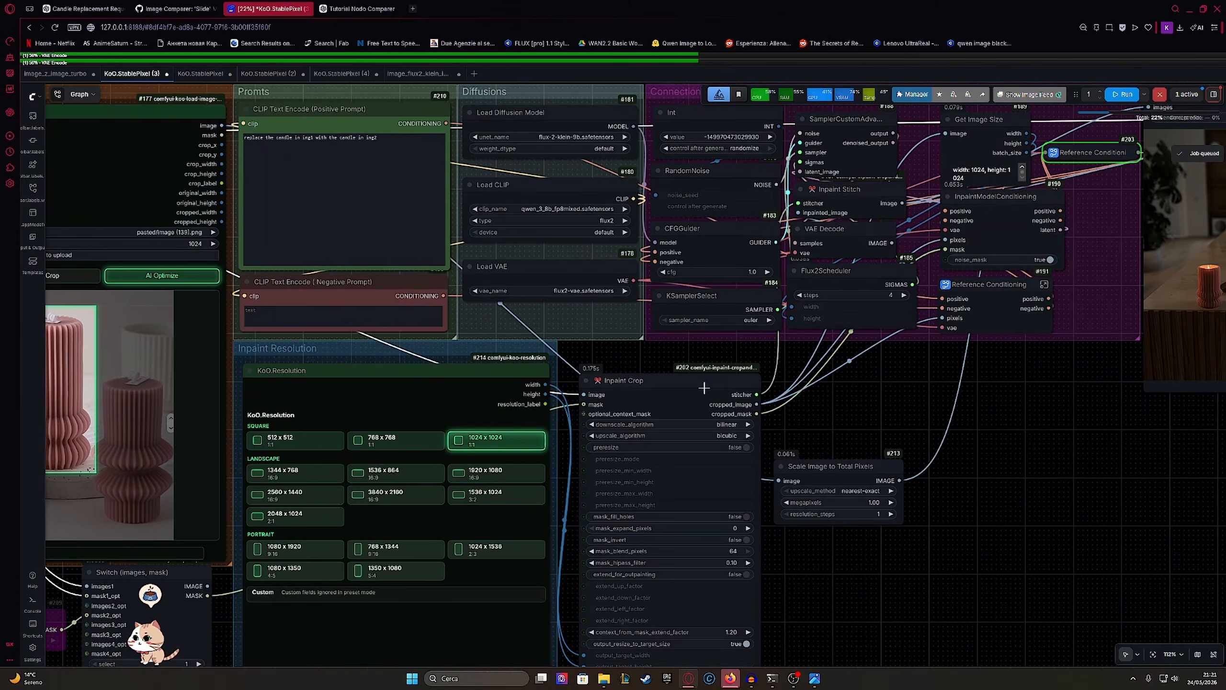
pyautogui.moveTo(704, 388); pyautogui.dragTo(357, 451)
pyautogui.moveTo(1103, 443); pyautogui.dragTo(760, 482)
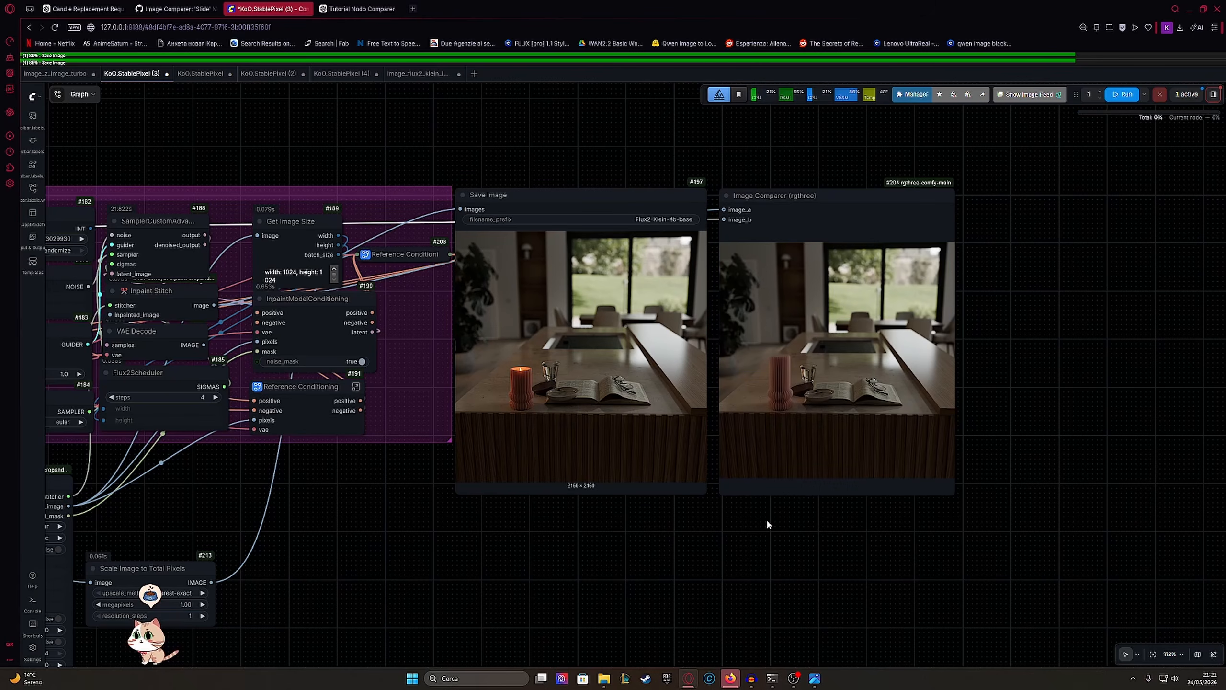
pyautogui.moveTo(768, 521); pyautogui.dragTo(692, 569)
pyautogui.scroll(7, 678, 541)
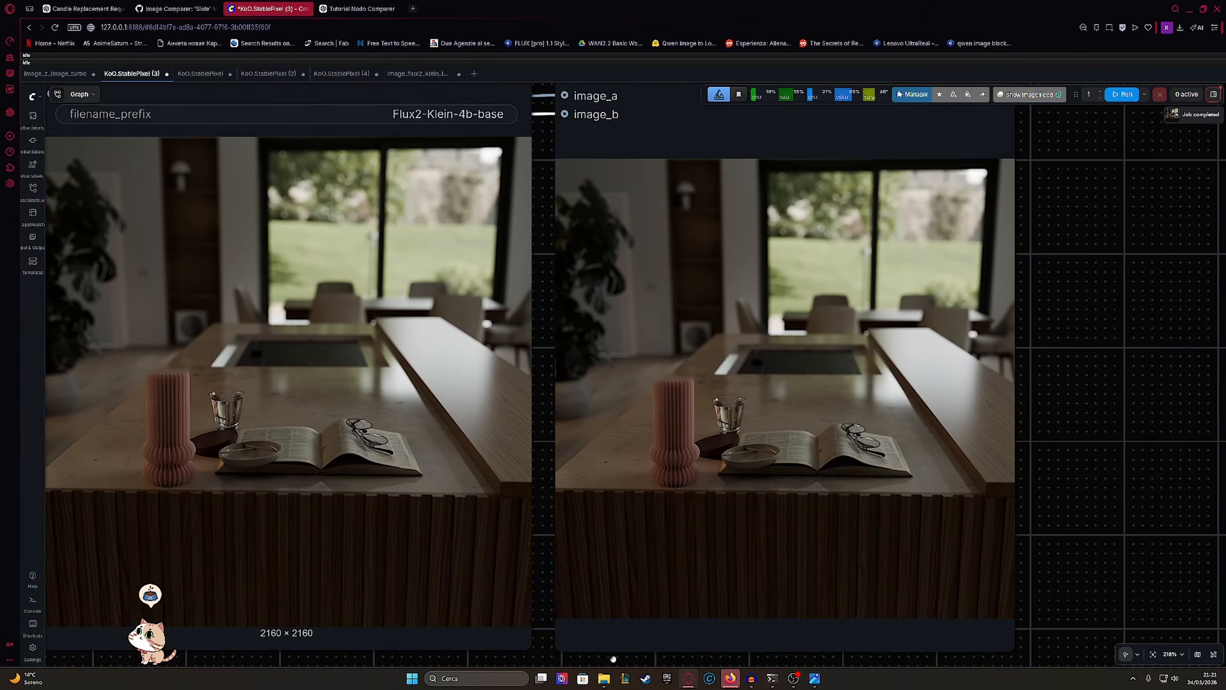
pyautogui.scroll(8, 604, 567)
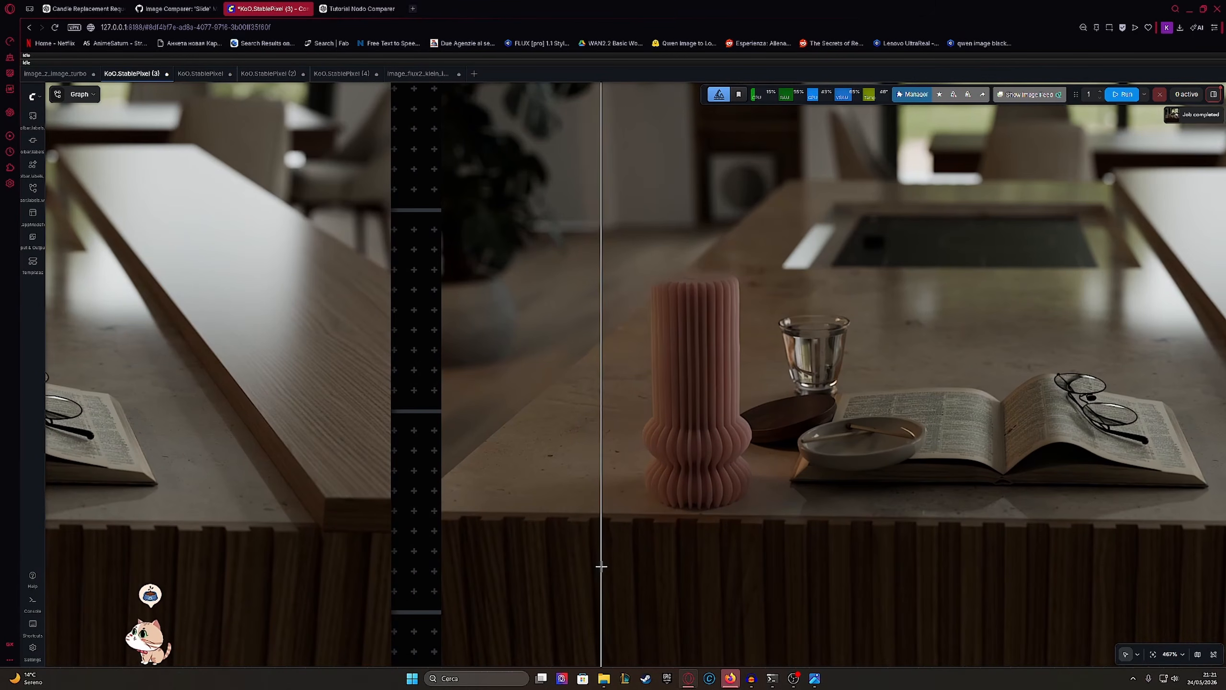
pyautogui.scroll(4, 575, 563)
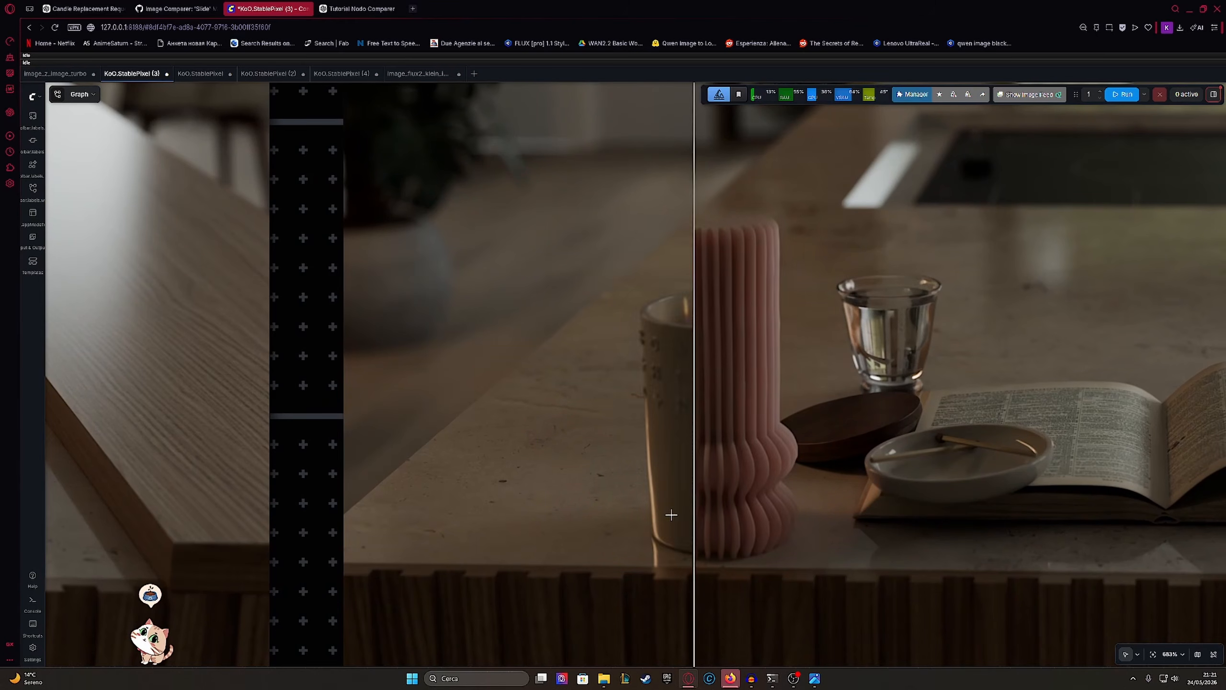
pyautogui.scroll(-11, 671, 514)
pyautogui.moveTo(619, 464); pyautogui.dragTo(710, 449)
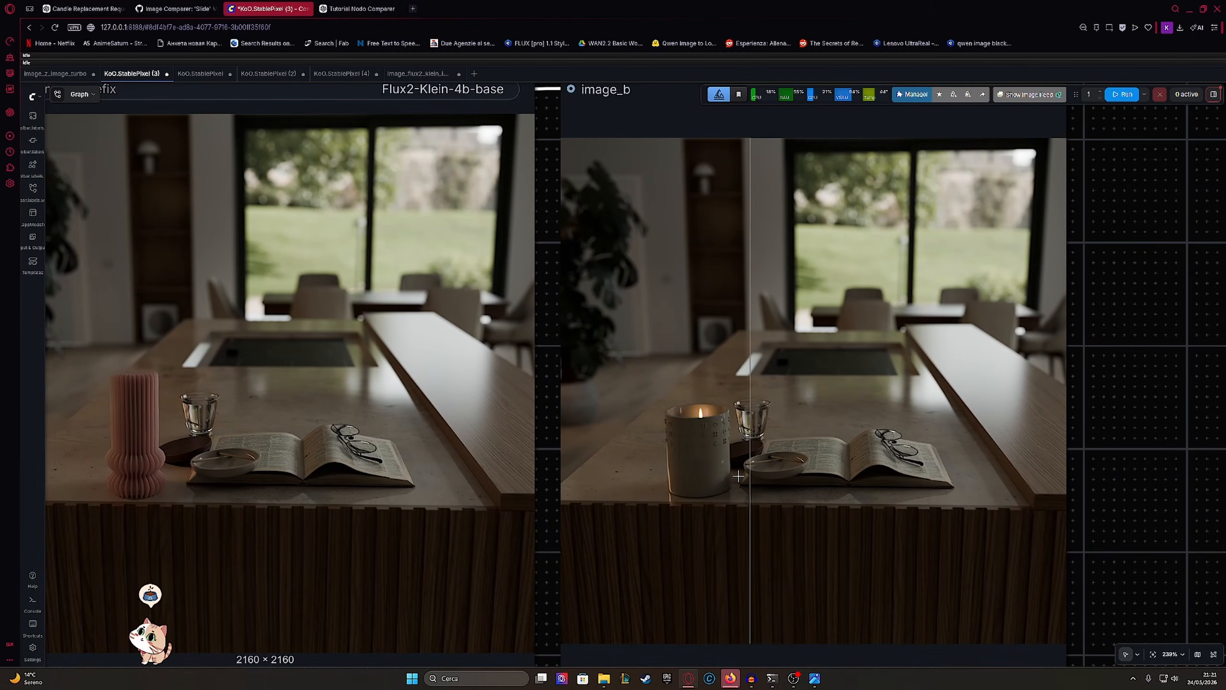
# Step: Examine how the new candle blends with the countertop, glass and book, in the comparer and in the saved image
pyautogui.scroll(5, 673, 447)
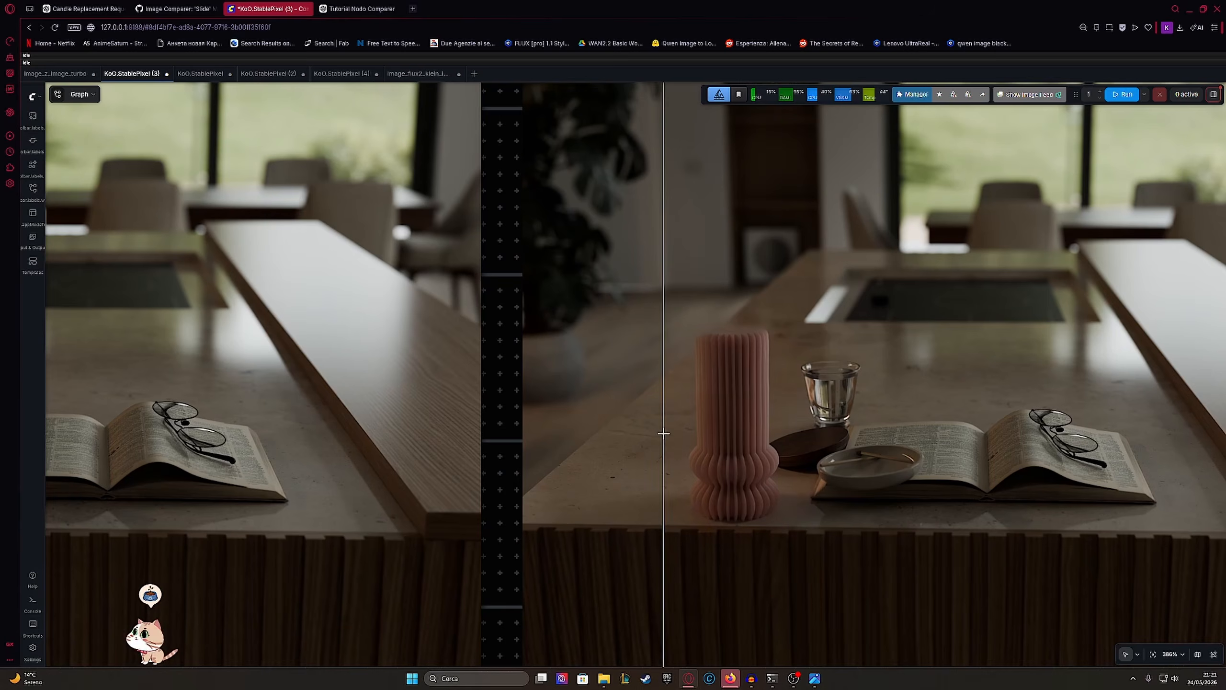
pyautogui.scroll(-5, 664, 433)
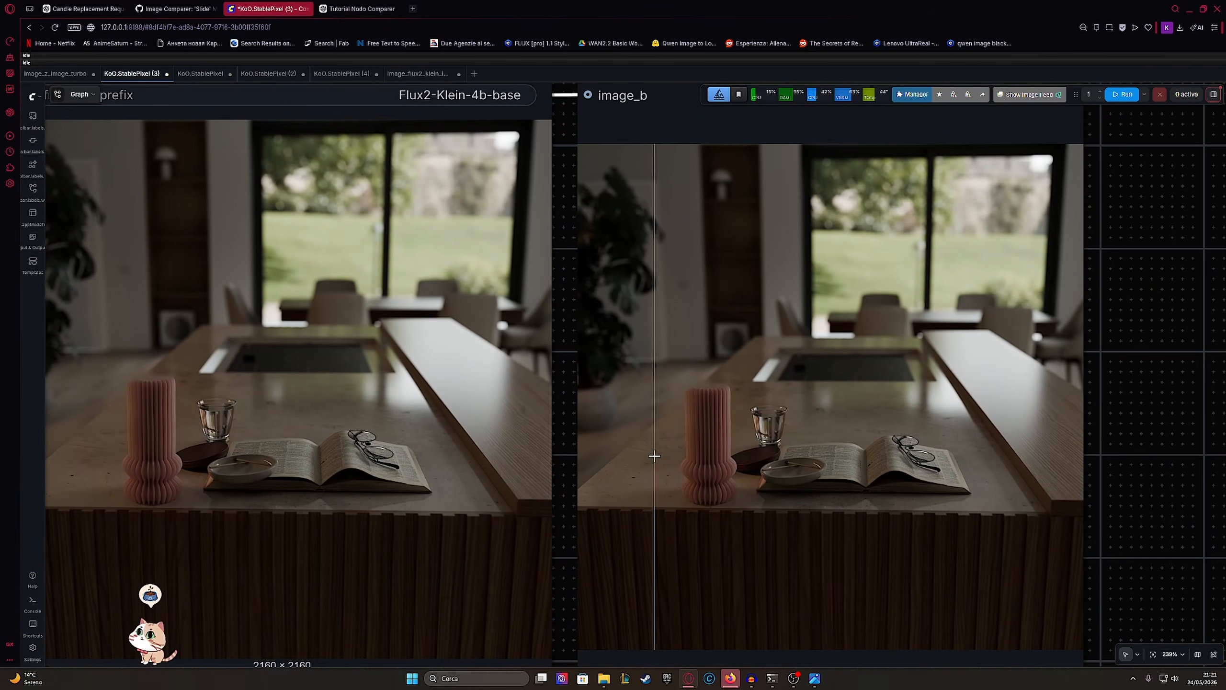
pyautogui.moveTo(639, 464); pyautogui.dragTo(663, 472)
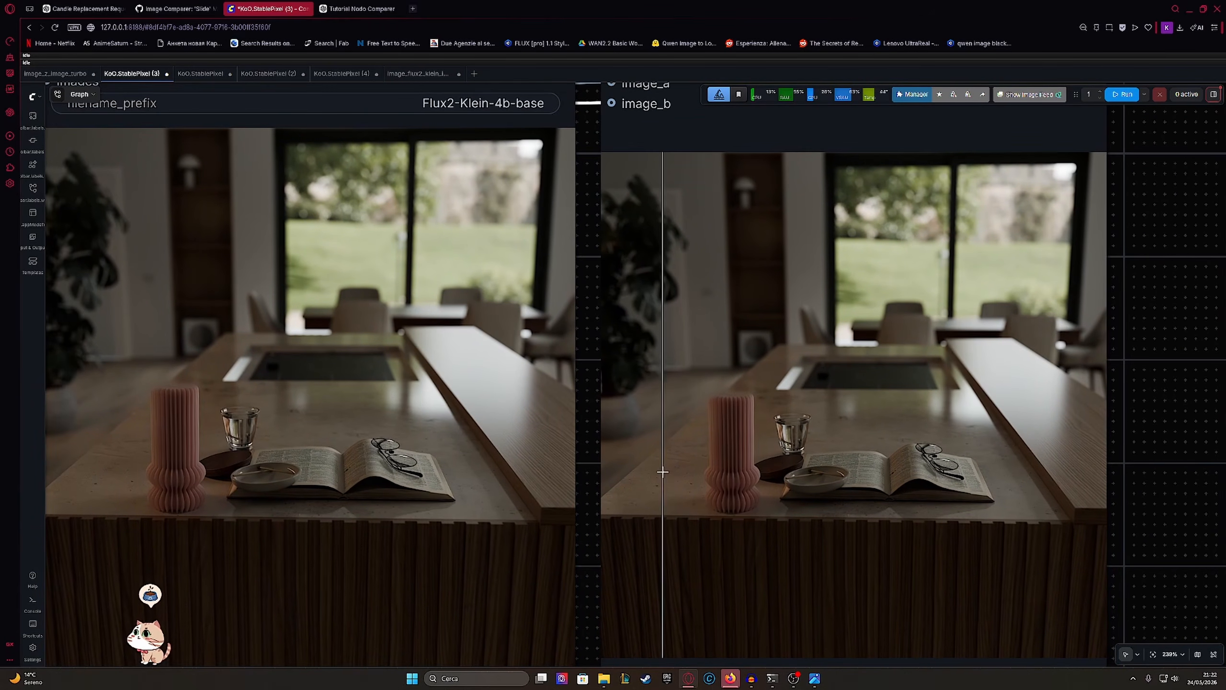
pyautogui.scroll(-1, 676, 478)
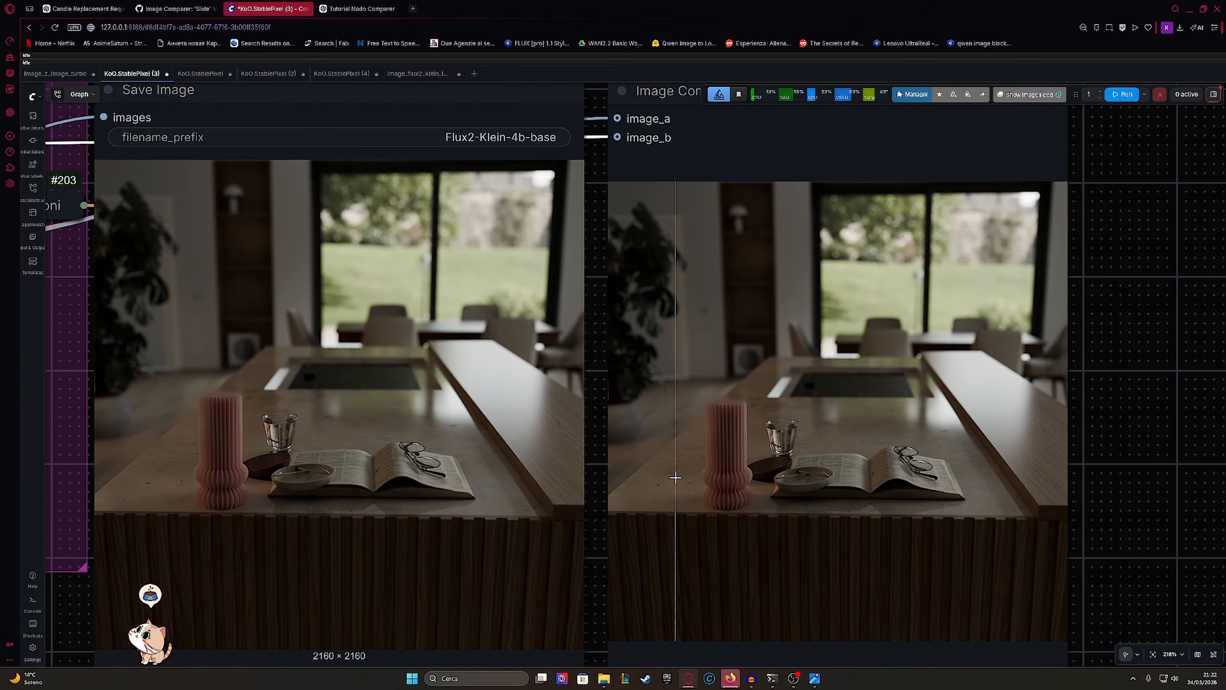
pyautogui.scroll(9, 675, 478)
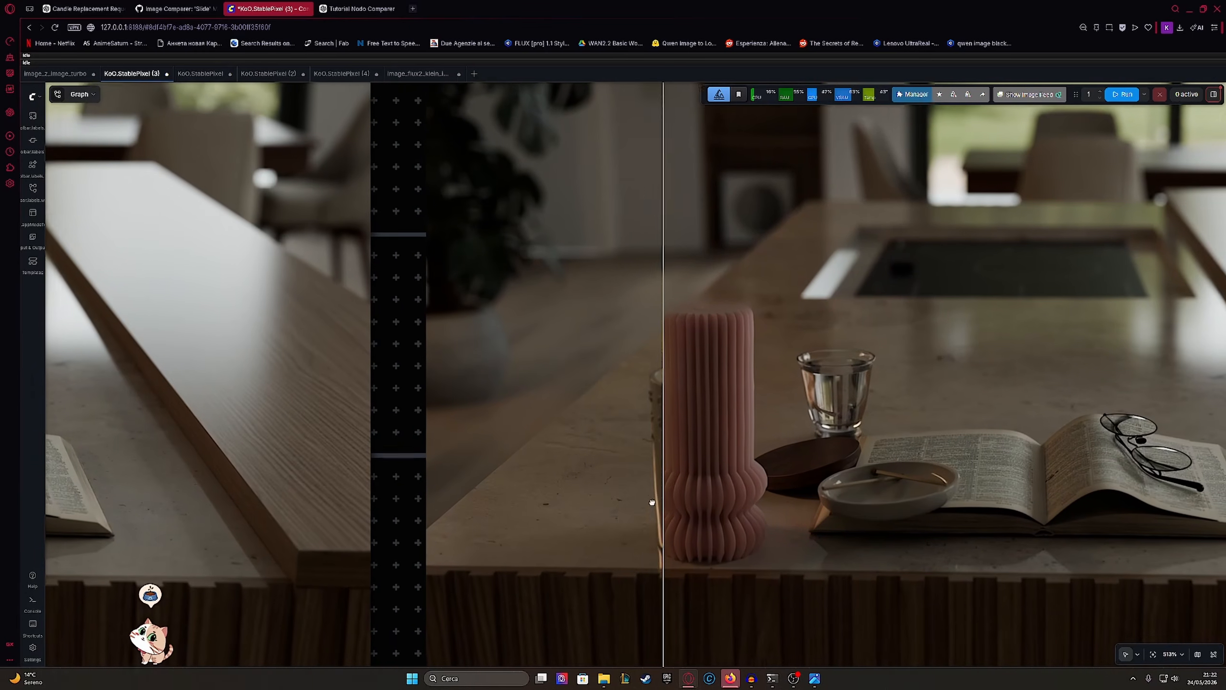
pyautogui.scroll(-4, 652, 503)
pyautogui.scroll(2, 589, 501)
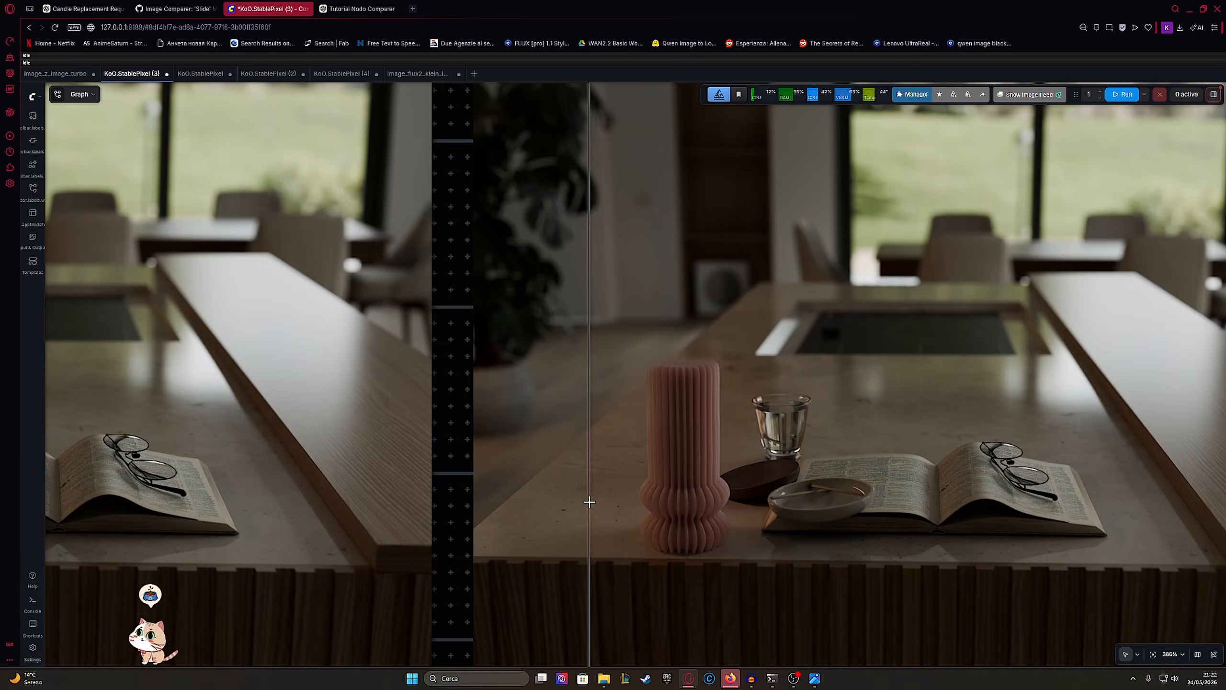
pyautogui.scroll(7, 617, 503)
pyautogui.scroll(-13, 615, 503)
pyautogui.moveTo(441, 498); pyautogui.dragTo(815, 395)
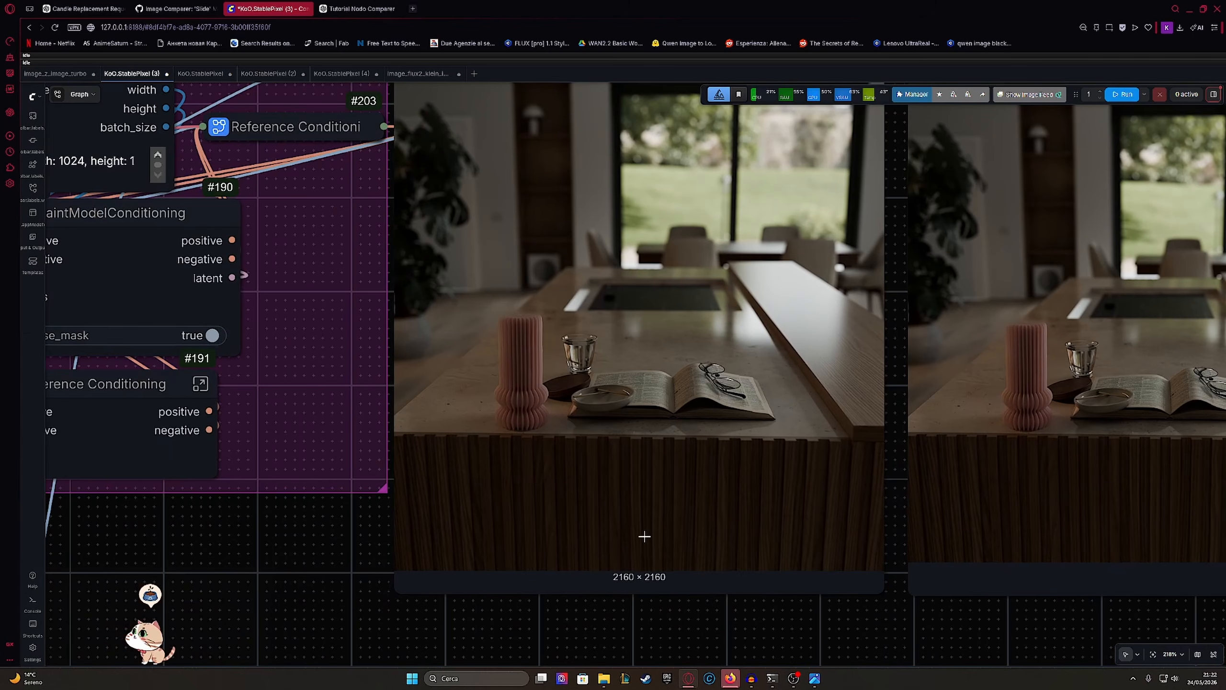
pyautogui.moveTo(577, 538); pyautogui.dragTo(617, 571)
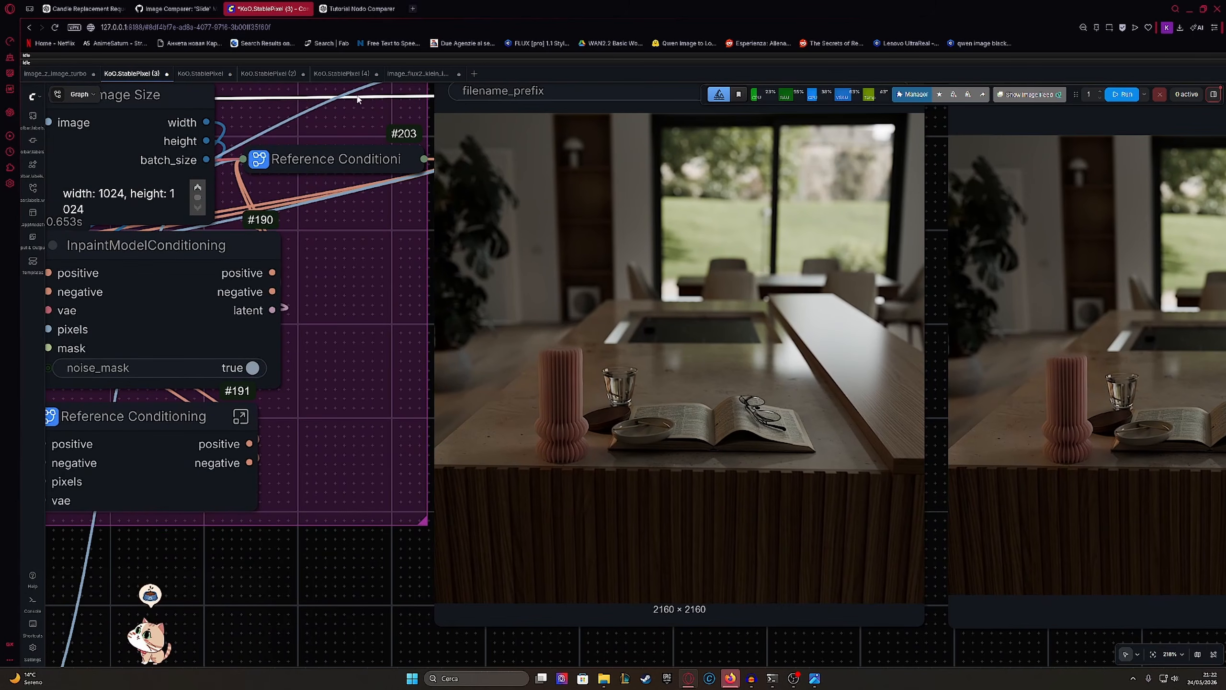
# Step: Switch to the KoO.StablePixel (4) workflow and show the note explaining the active workflow modes
pyautogui.click(343, 76)
pyautogui.moveTo(347, 298); pyautogui.dragTo(360, 342)
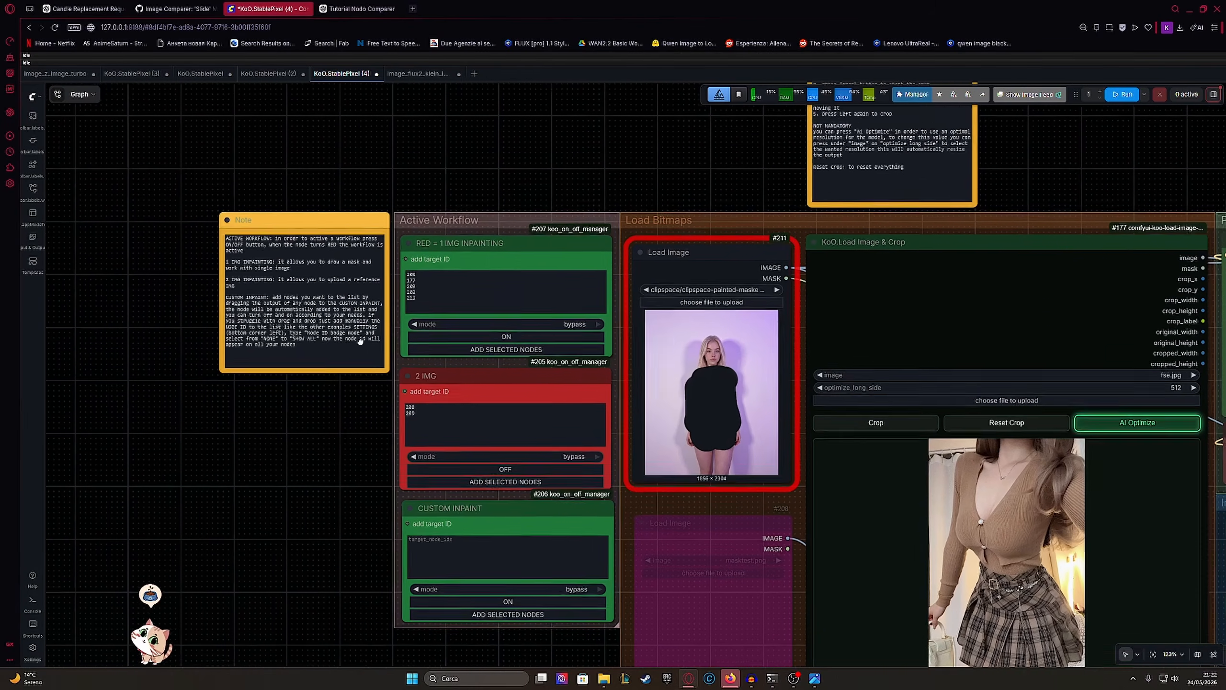
pyautogui.scroll(6, 360, 341)
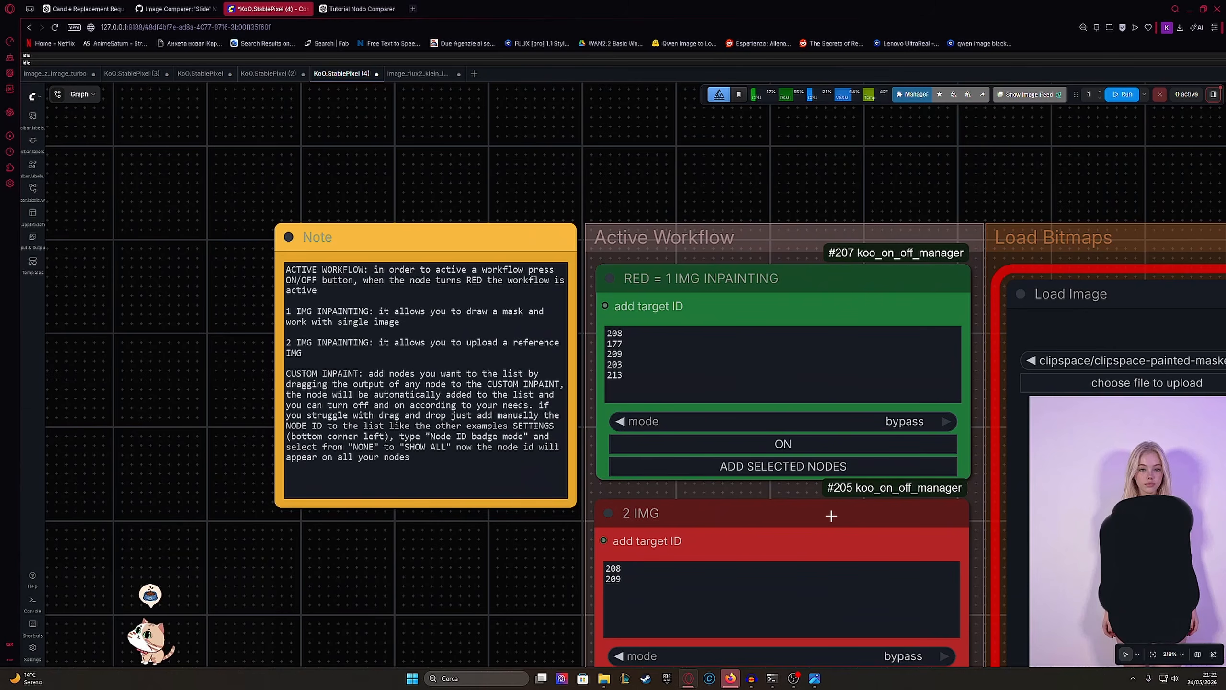
pyautogui.click(497, 474)
pyautogui.moveTo(497, 475); pyautogui.dragTo(217, 261)
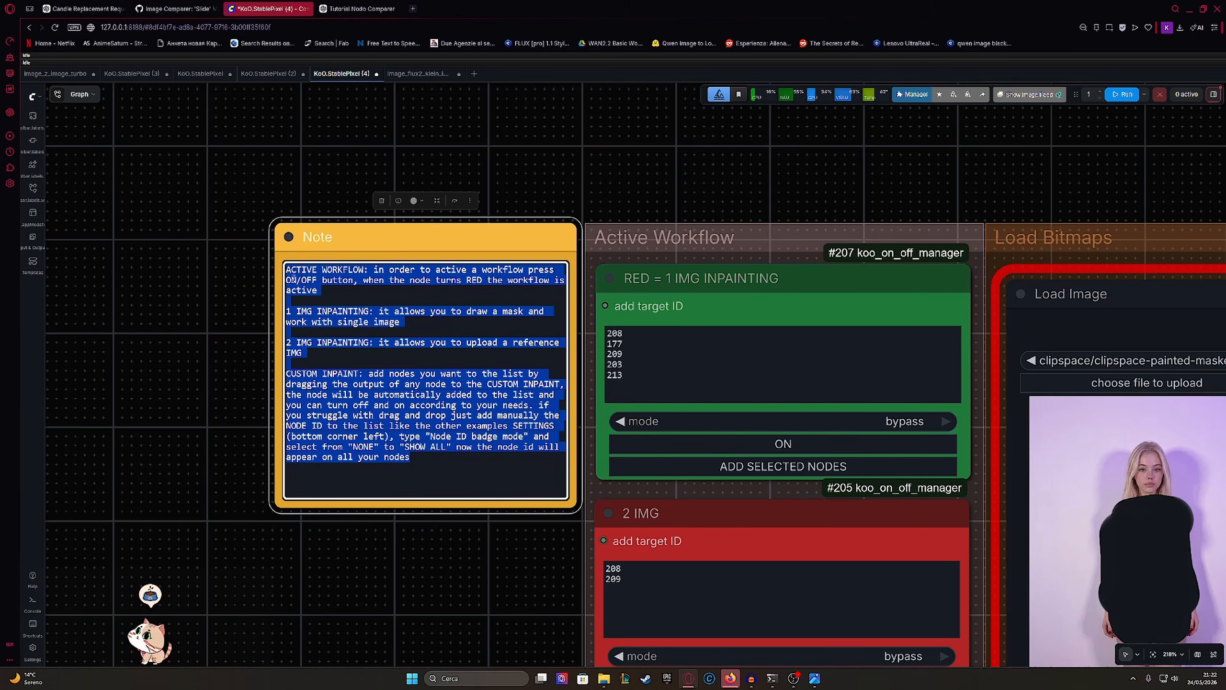
pyautogui.click(193, 272)
pyautogui.scroll(-1, 409, 415)
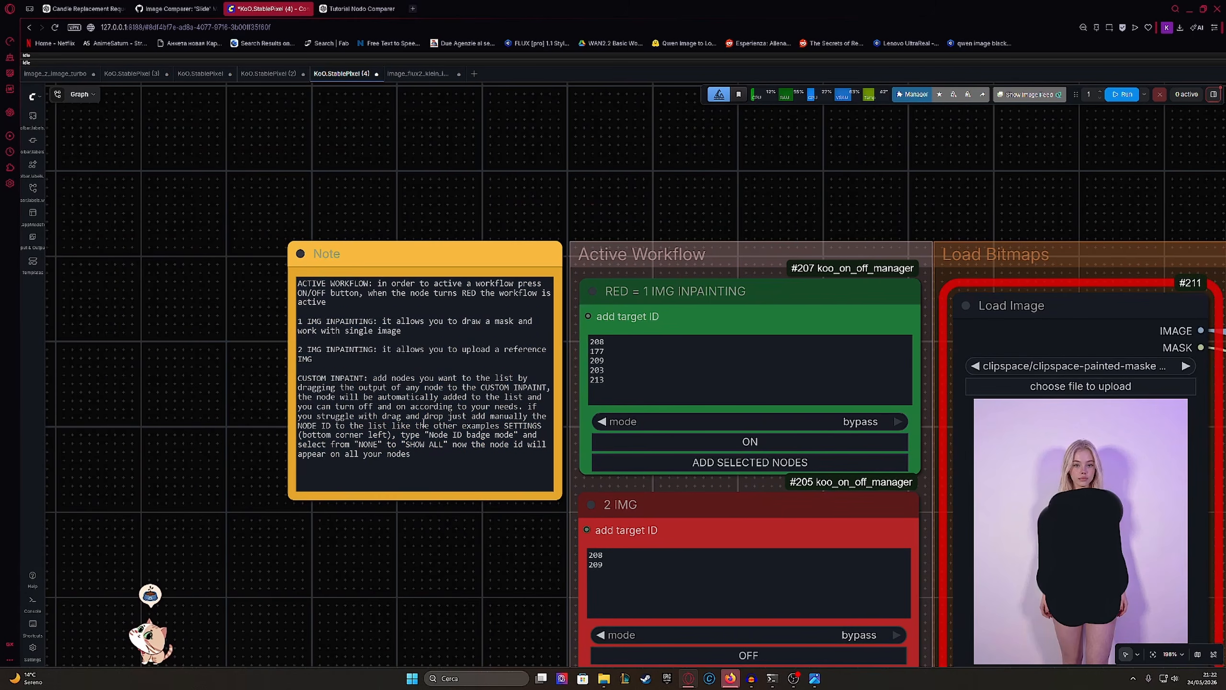
# Step: Show the note with the cropping and AI Optimize instructions for the KoO.Load Image & Crop node
pyautogui.moveTo(582, 447); pyautogui.dragTo(356, 447)
pyautogui.scroll(-4, 356, 449)
pyautogui.moveTo(980, 156); pyautogui.dragTo(834, 214)
pyautogui.scroll(7, 773, 261)
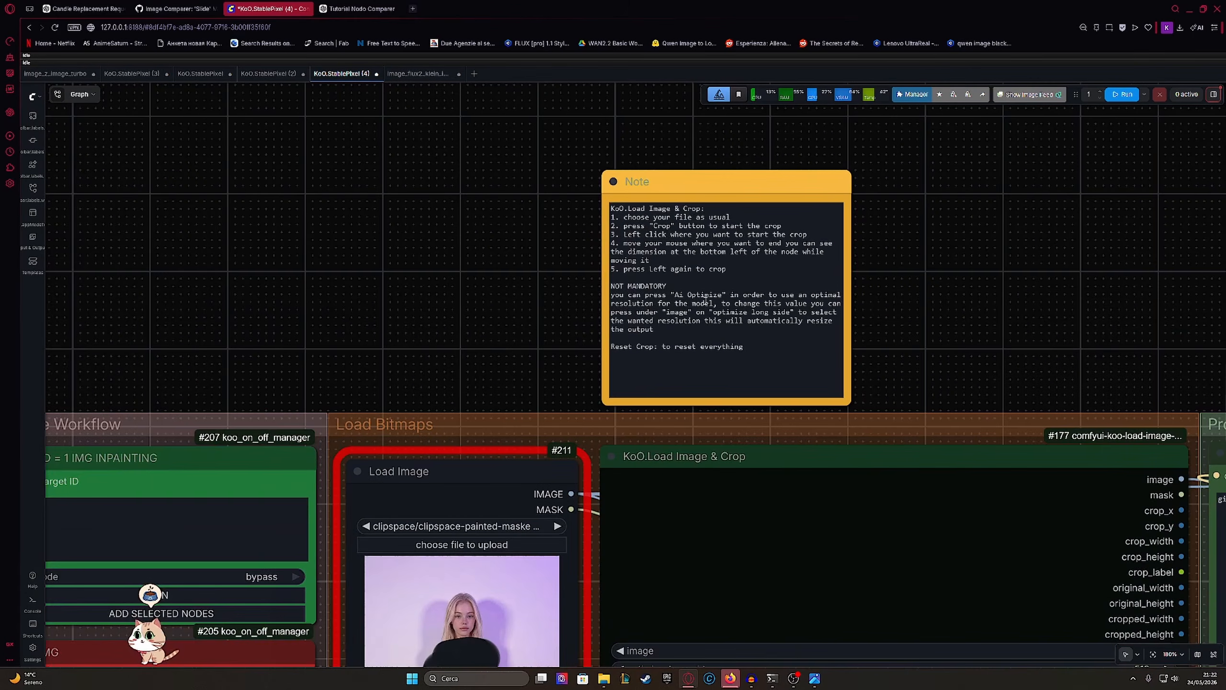
pyautogui.scroll(-10, 851, 359)
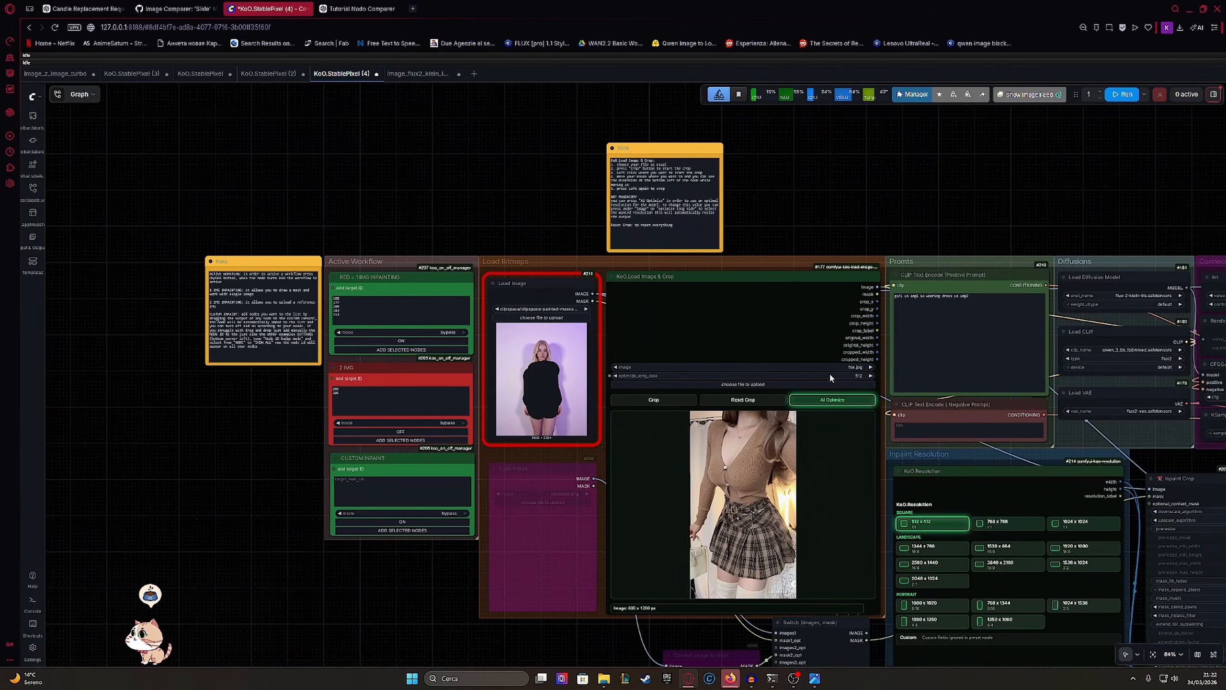
# Step: Set the inpaint resolution to 1024 x 1024 in the KoO.Resolution node and show the note describing its options
pyautogui.moveTo(844, 492); pyautogui.dragTo(691, 331)
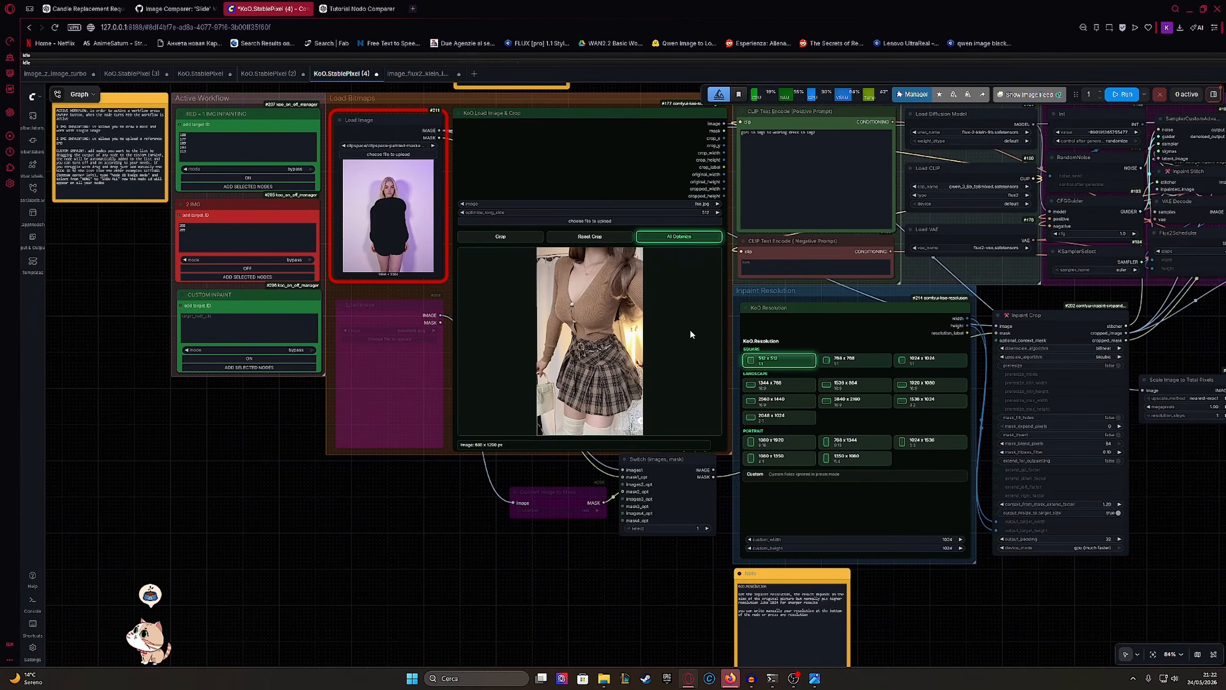
pyautogui.click(947, 361)
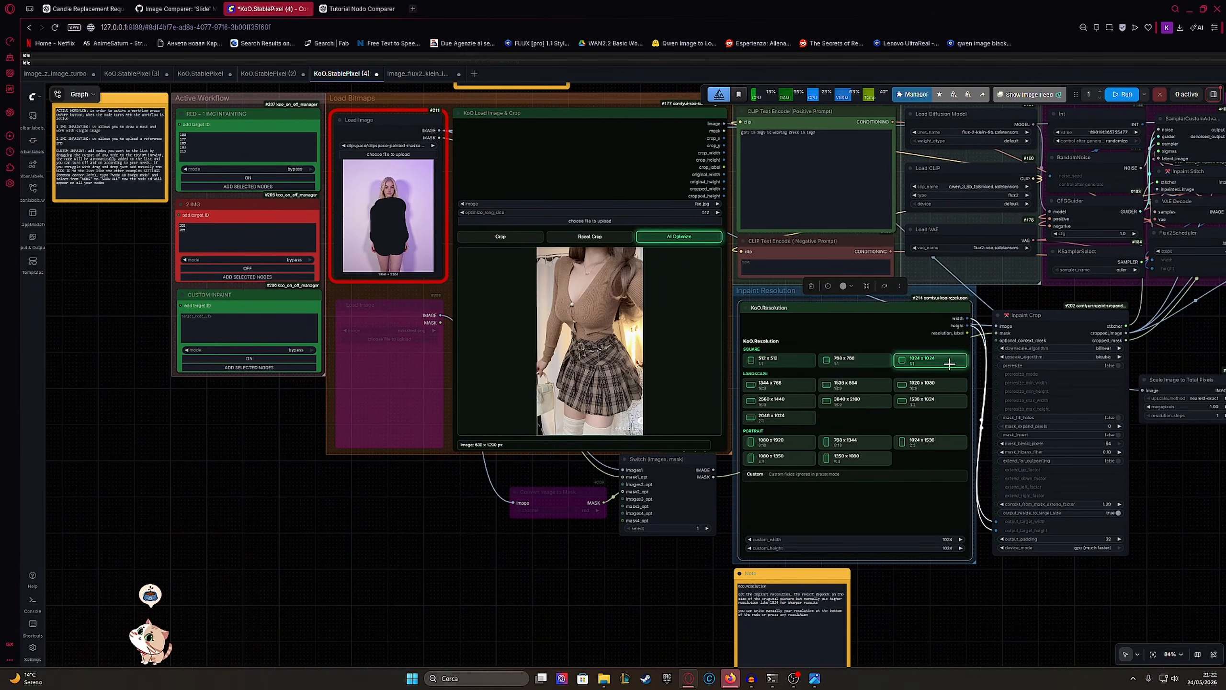
pyautogui.scroll(5, 897, 378)
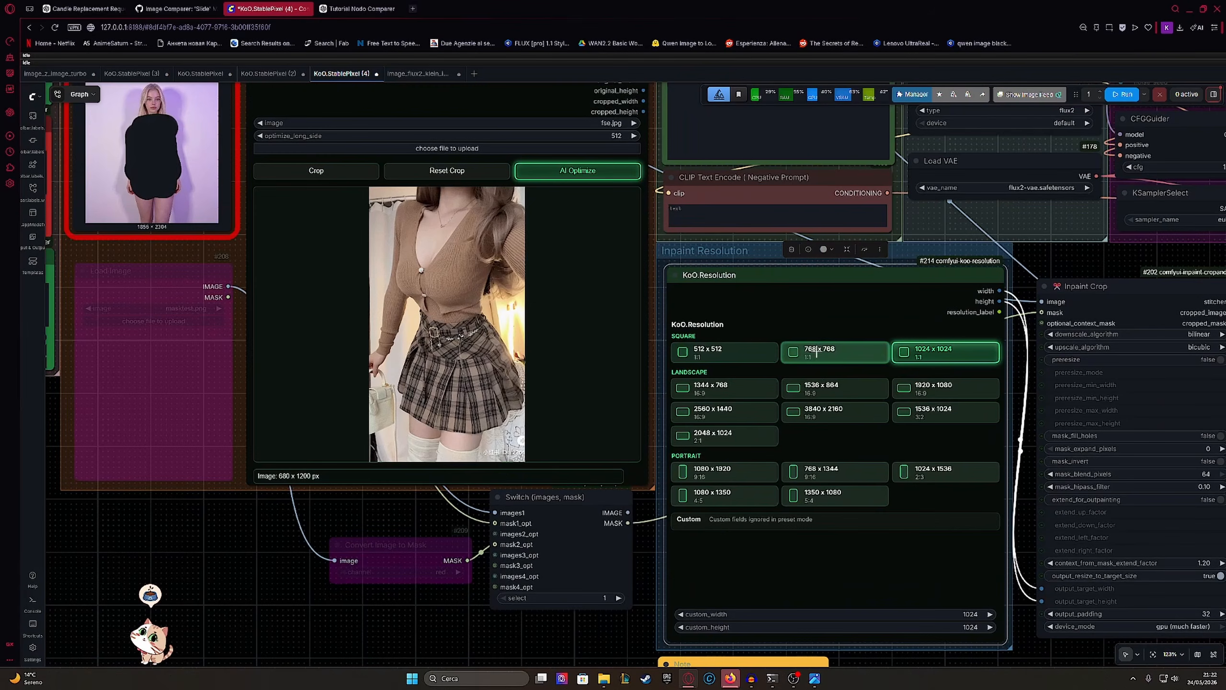
pyautogui.scroll(2, 916, 338)
pyautogui.scroll(-2, 943, 361)
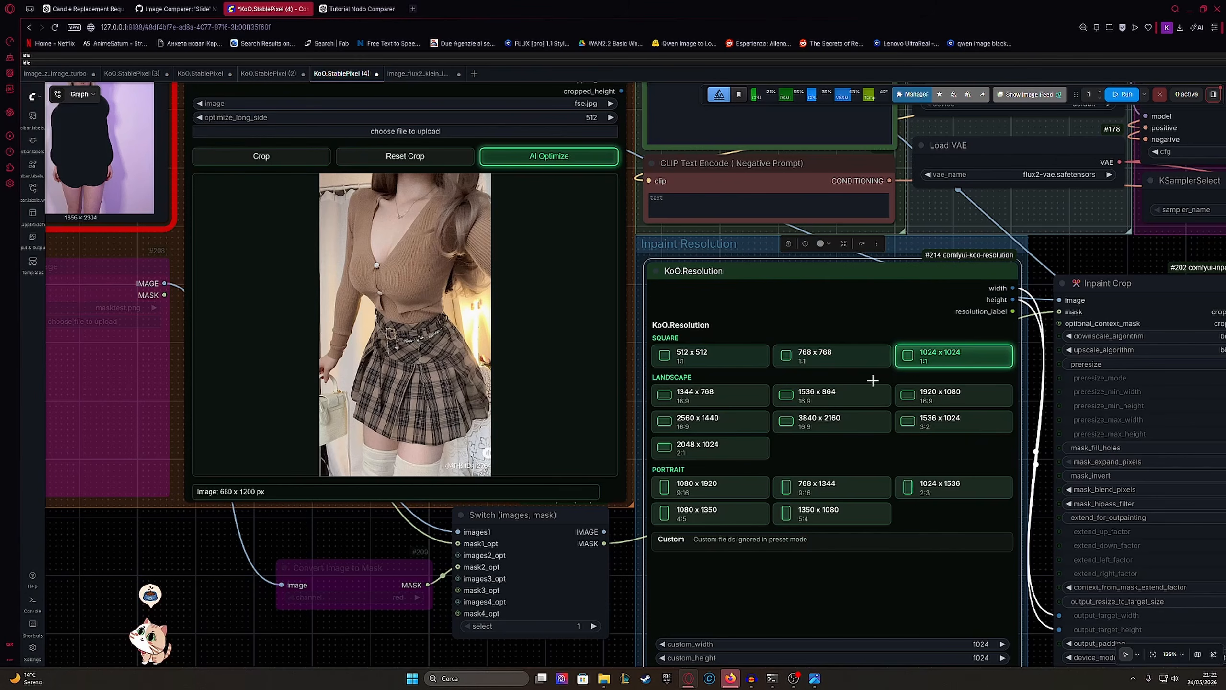
pyautogui.scroll(-1, 868, 402)
pyautogui.moveTo(866, 407); pyautogui.dragTo(822, 324)
pyautogui.moveTo(814, 418); pyautogui.dragTo(819, 356)
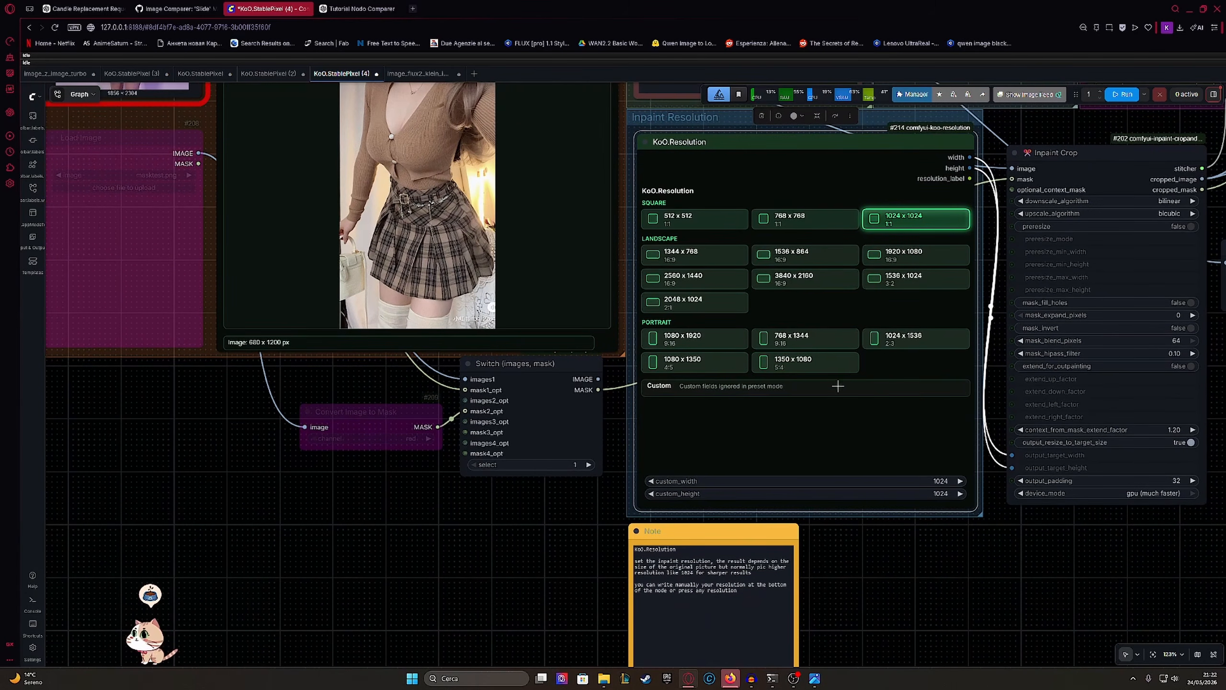
pyautogui.scroll(-2, 820, 357)
pyautogui.moveTo(782, 316); pyautogui.dragTo(956, 465)
pyautogui.moveTo(675, 440); pyautogui.dragTo(781, 465)
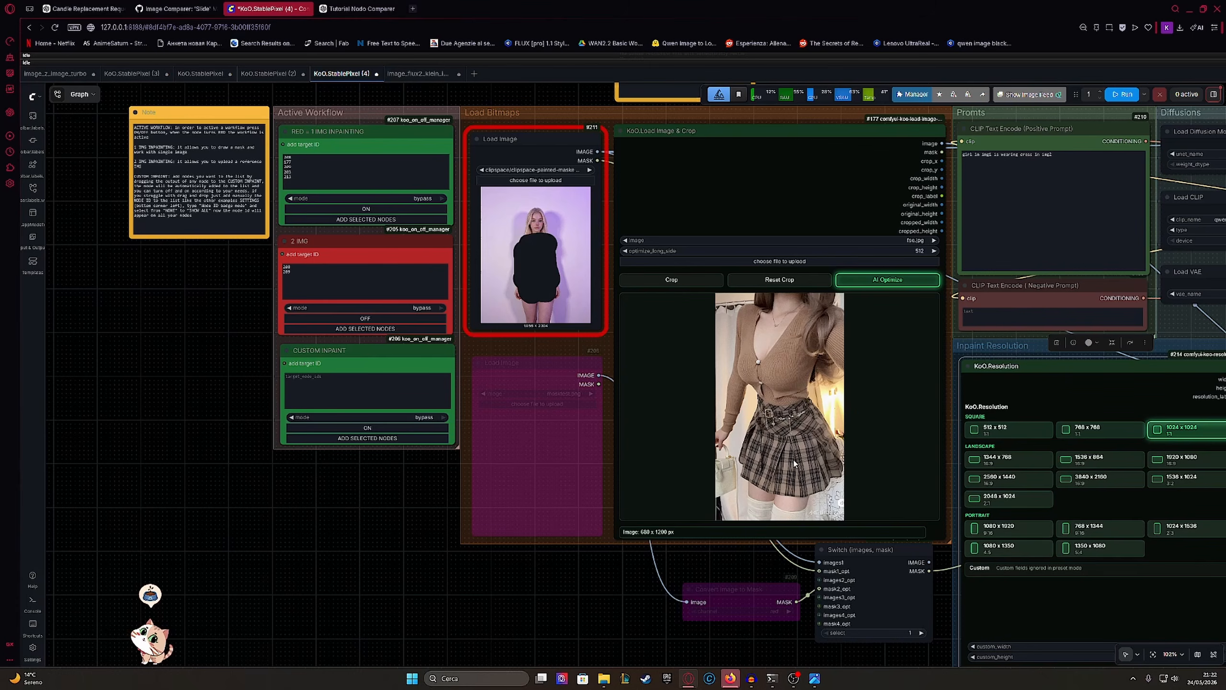
# Step: Switch to File Explorer and open the ComfyUI folder inside ComfyUI_windows_portable in a maximized window
pyautogui.moveTo(693, 648); pyautogui.dragTo(614, 648)
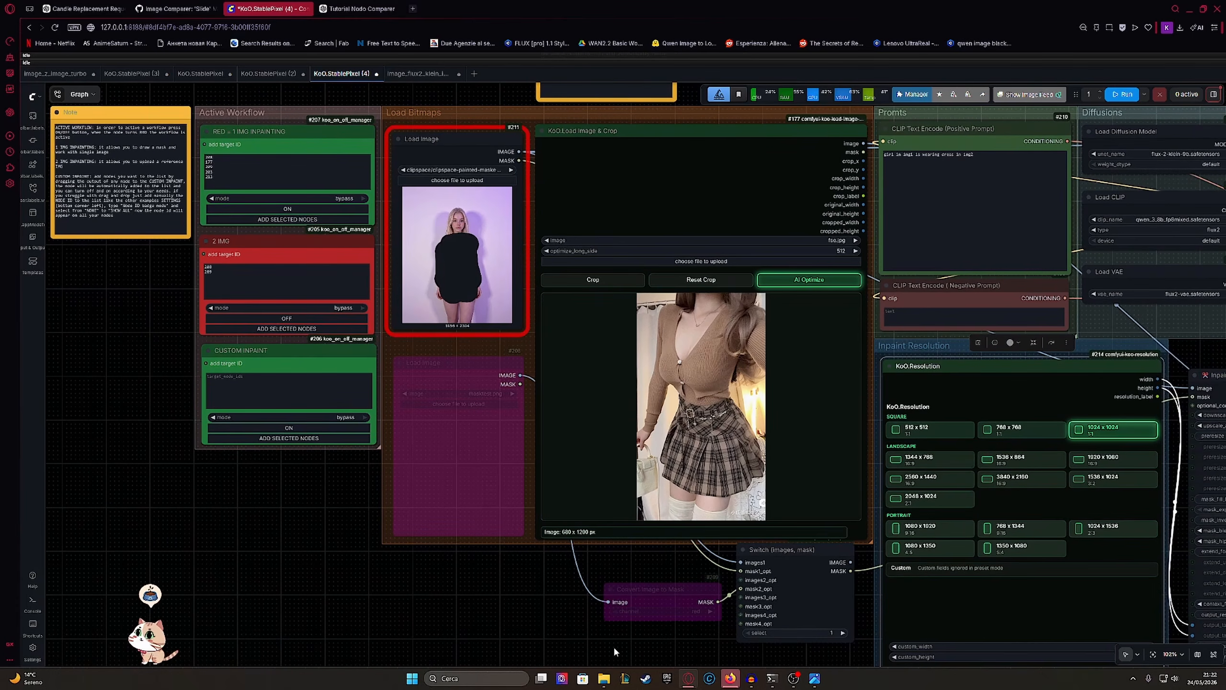
pyautogui.moveTo(604, 678)
pyautogui.click(525, 635)
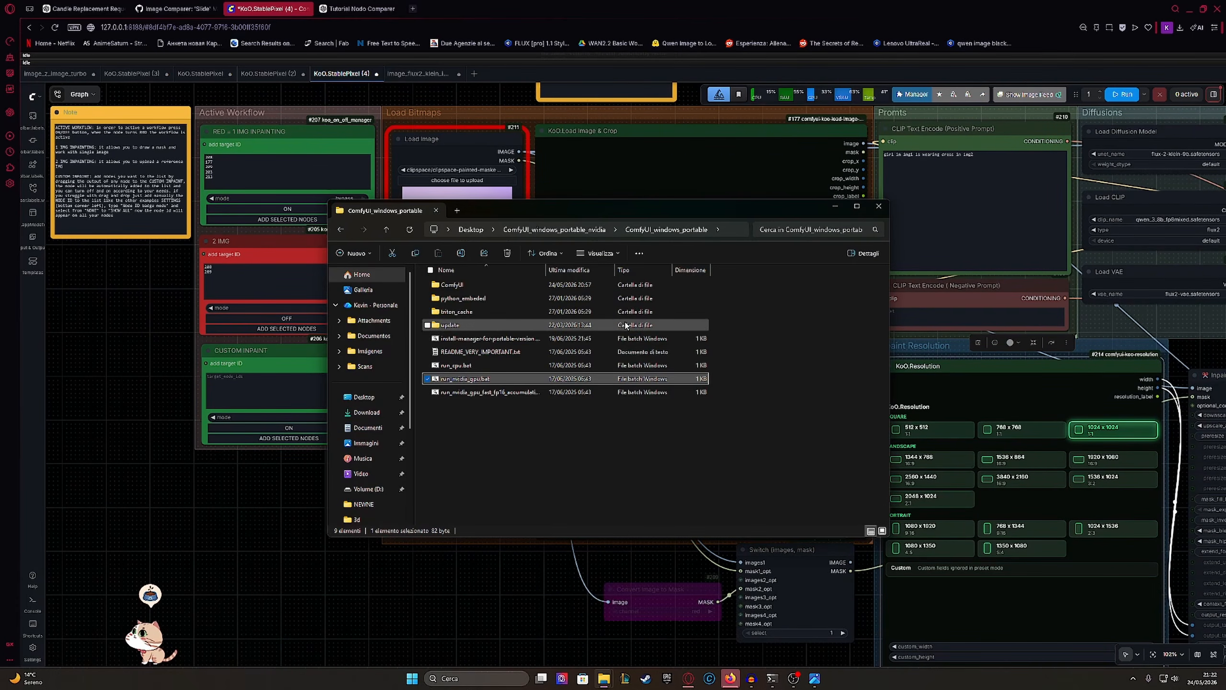
pyautogui.doubleClick(497, 285)
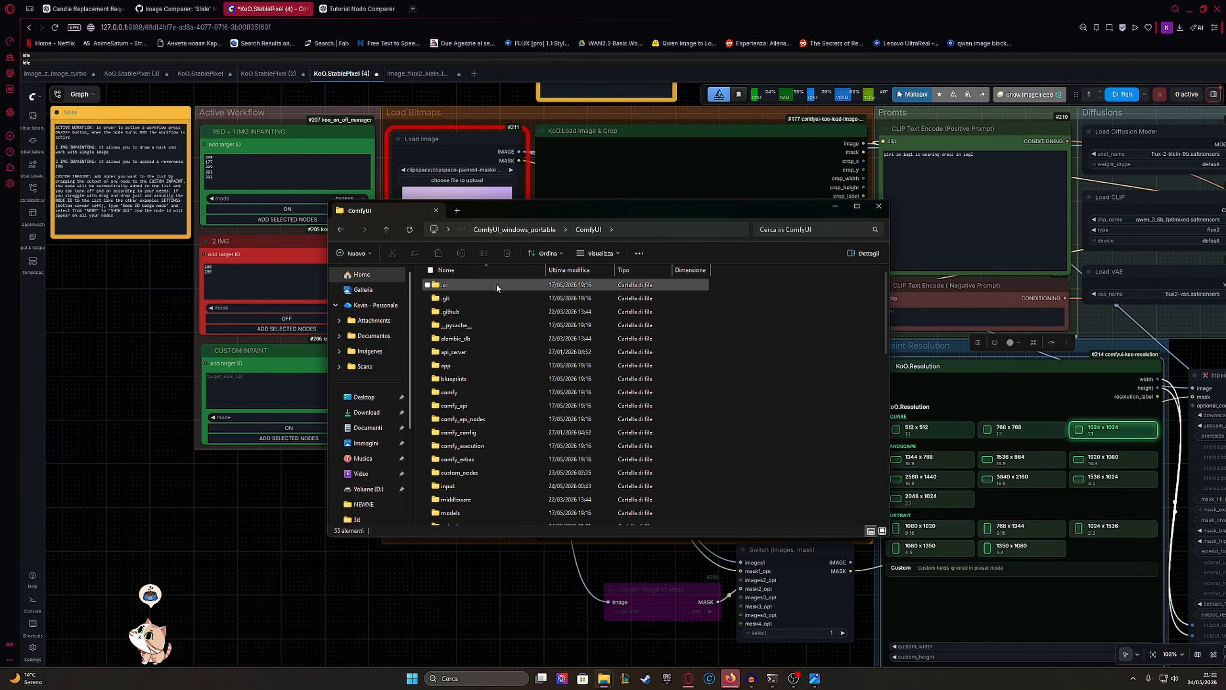
pyautogui.doubleClick(594, 212)
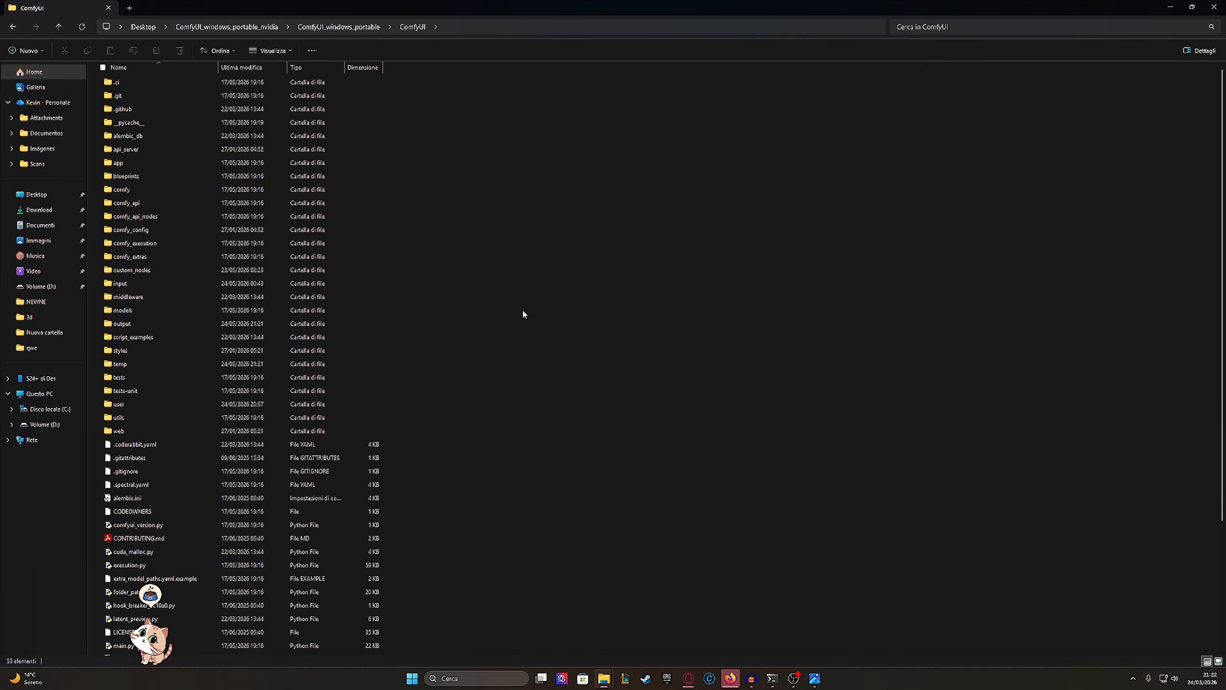
pyautogui.moveTo(606, 676)
pyautogui.click(676, 626)
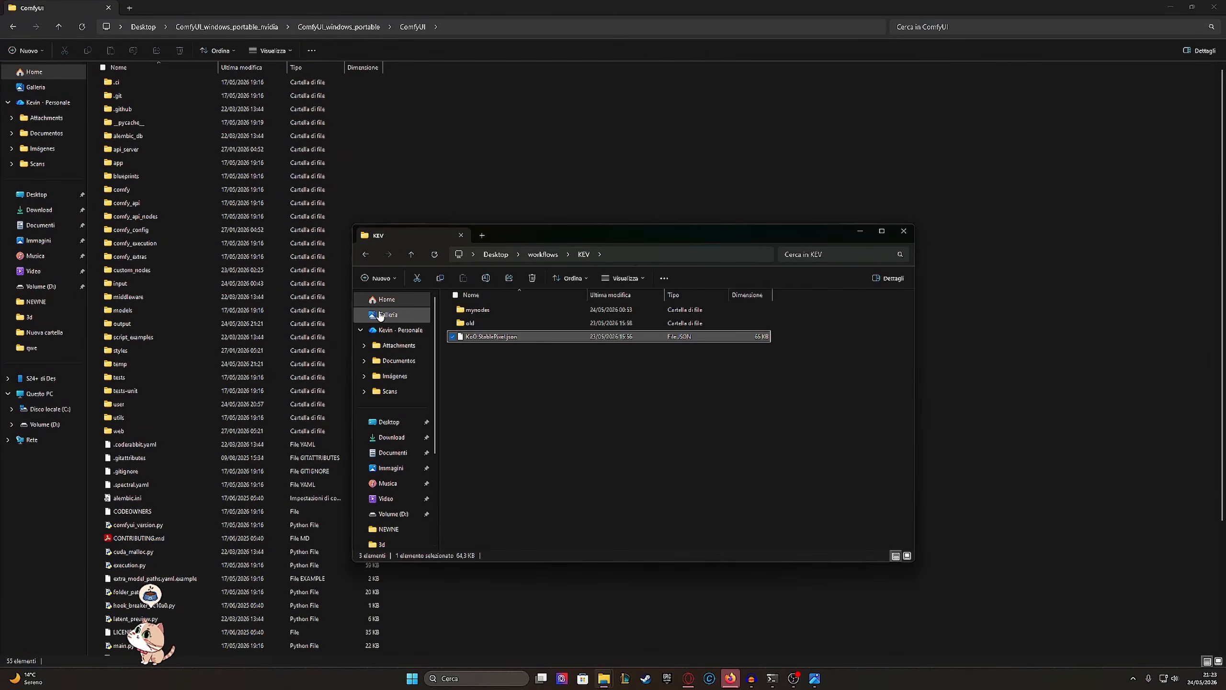
pyautogui.click(384, 422)
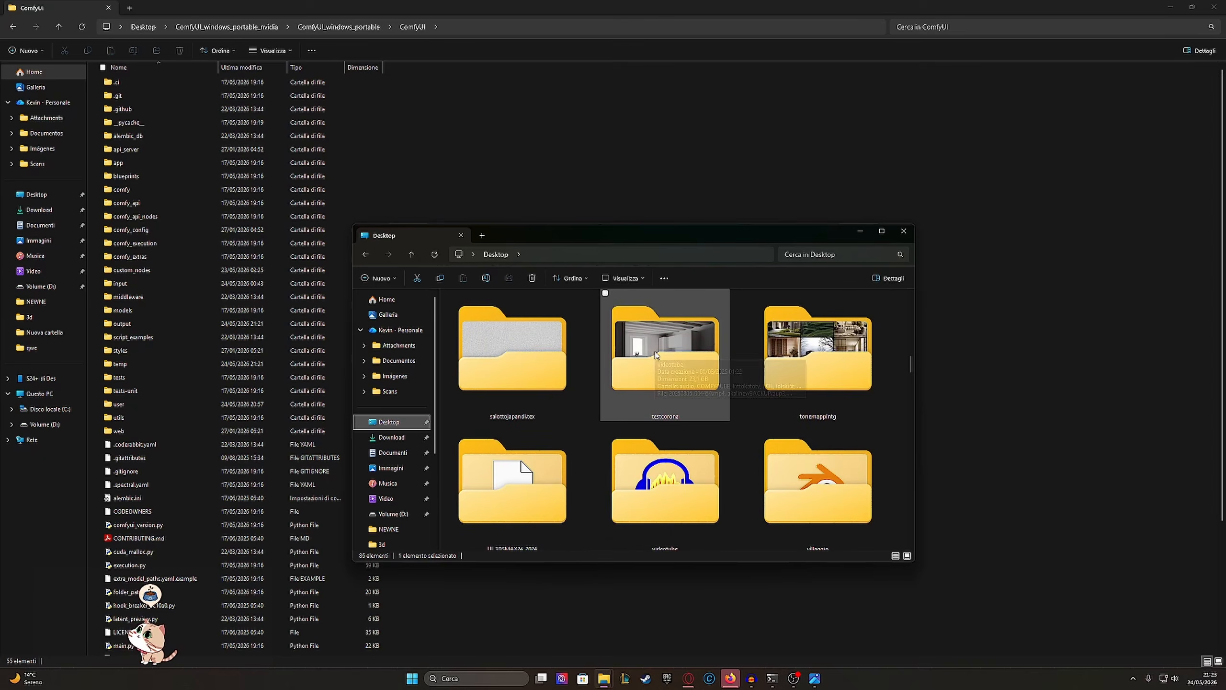
pyautogui.scroll(3, 665, 358)
pyautogui.click(902, 230)
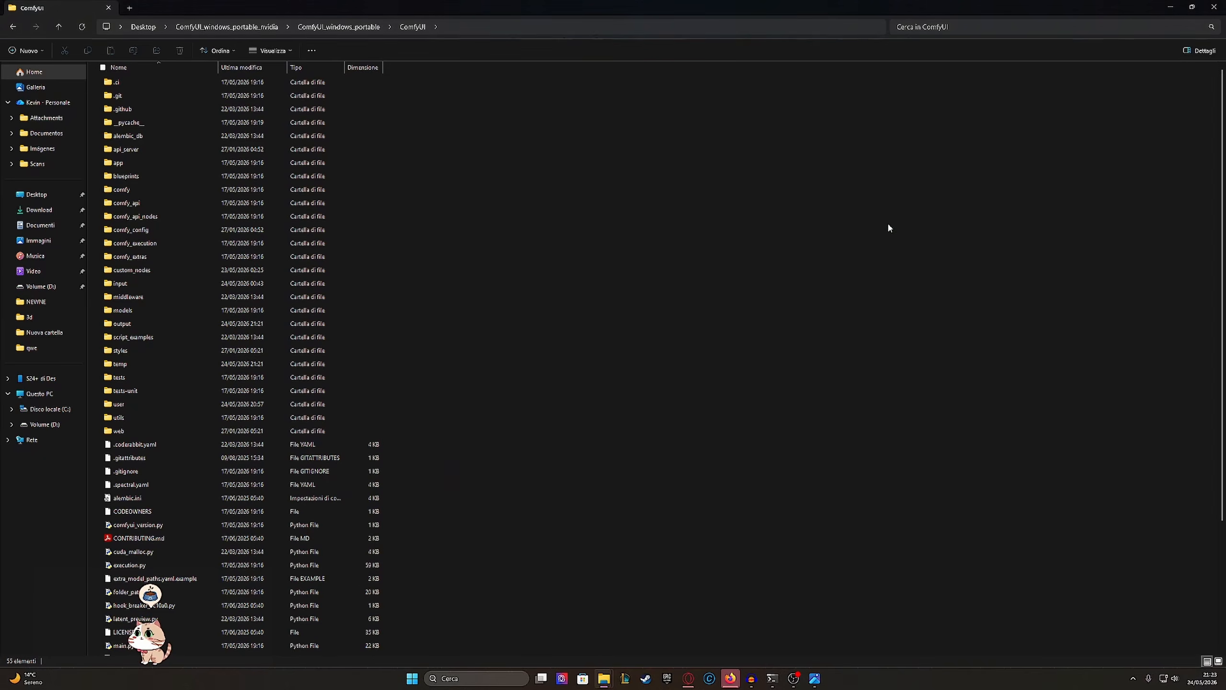
# Step: Clear the open windows, open workflows > KEV > mynodes from the desktop and select all three custom node folders
pyautogui.click(1171, 7)
pyautogui.click(1172, 7)
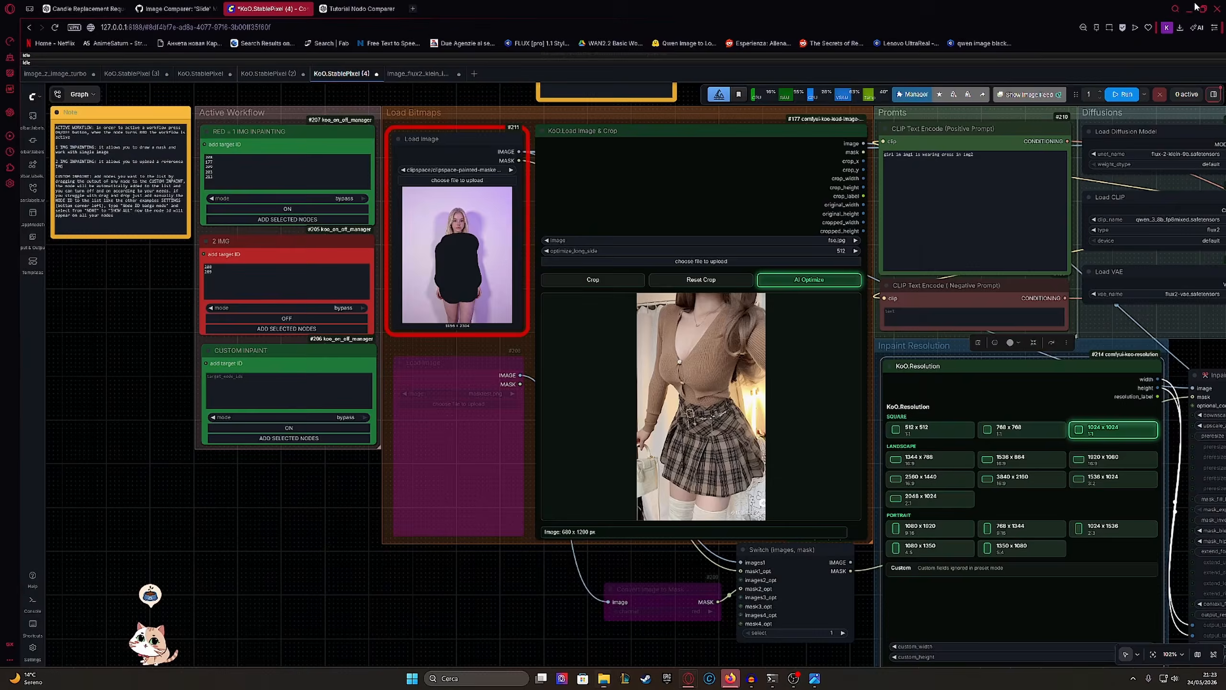
pyautogui.click(861, 231)
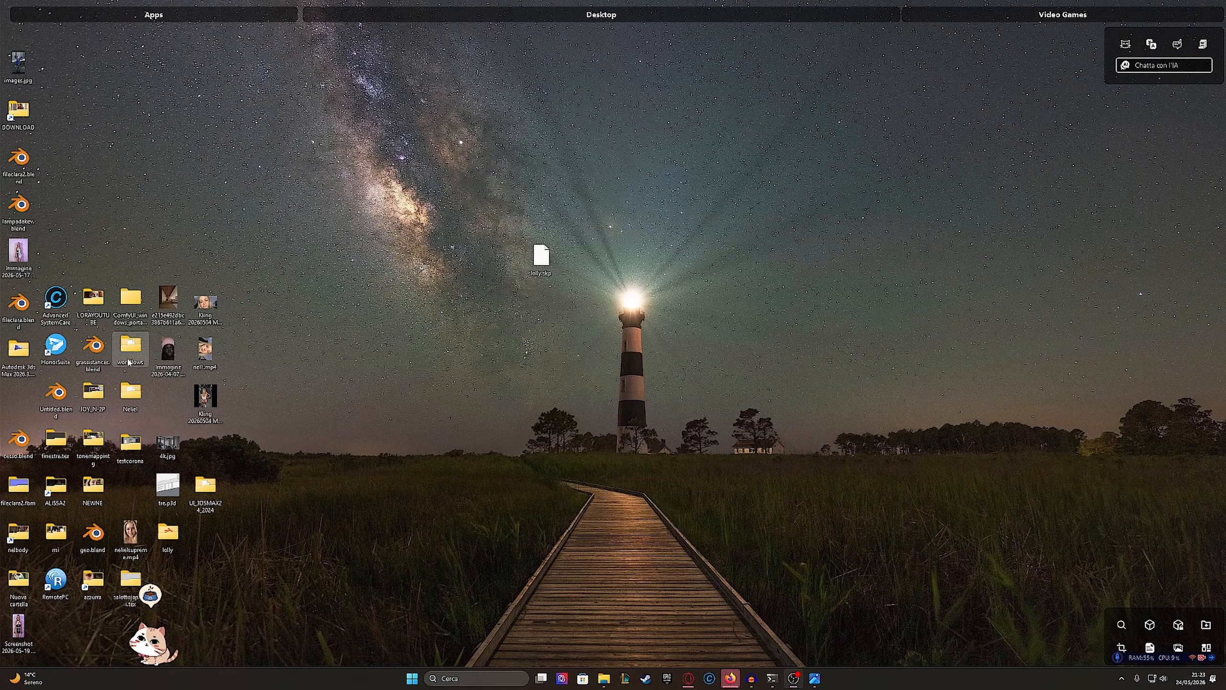
pyautogui.doubleClick(131, 345)
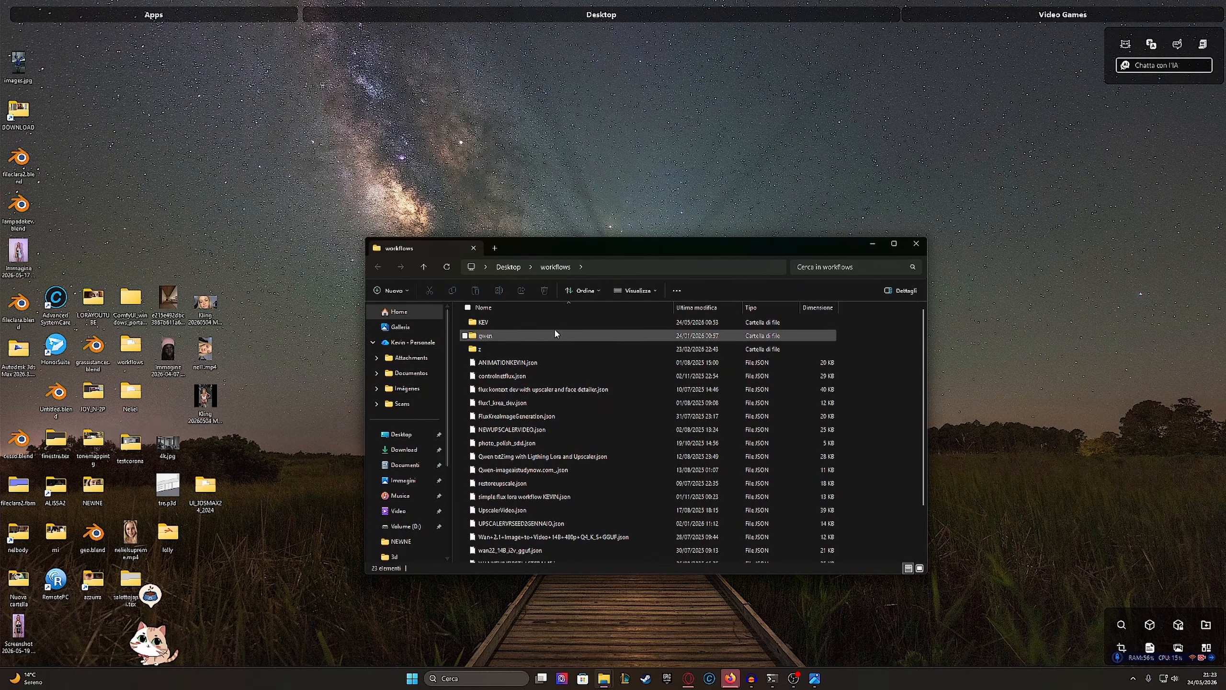
pyautogui.click(895, 243)
pyautogui.click(205, 85)
pyautogui.doubleClick(205, 84)
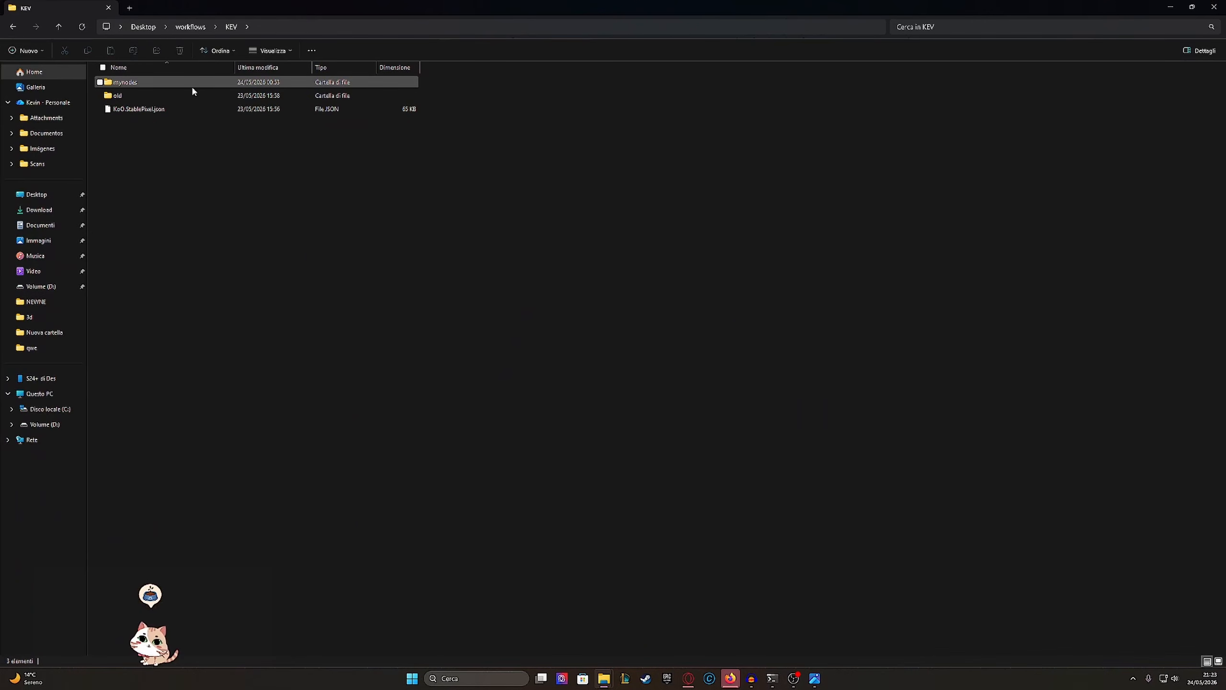
pyautogui.doubleClick(152, 84)
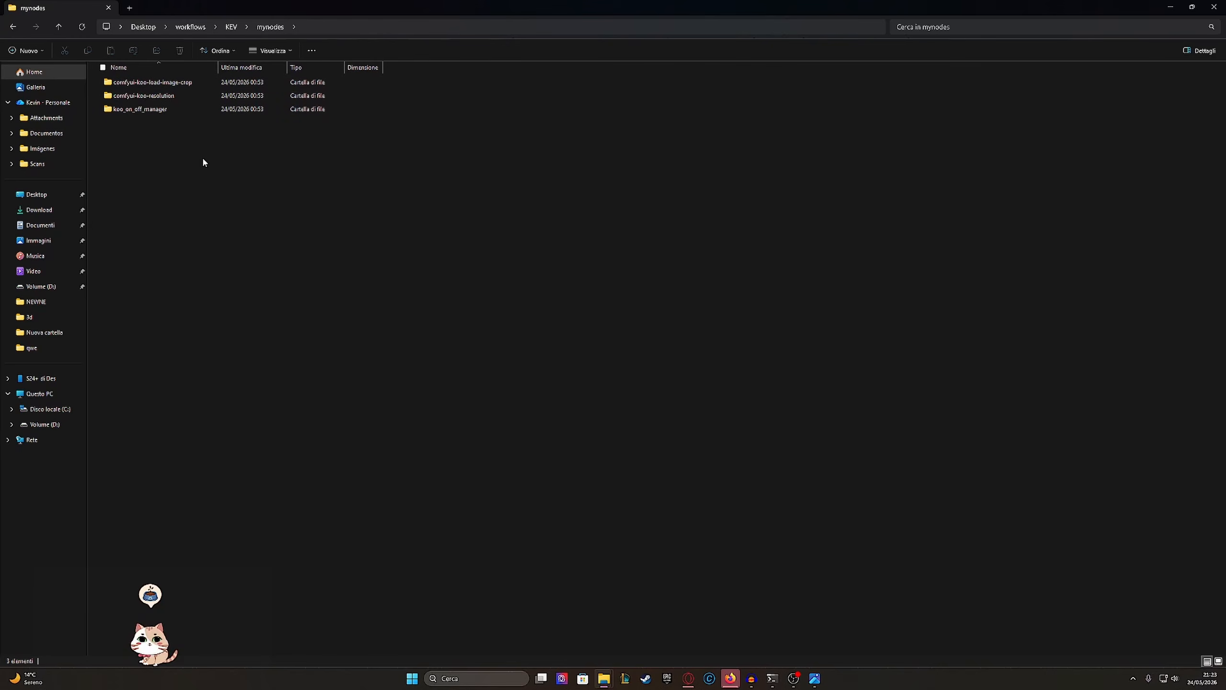
pyautogui.hotkey('ctrl', 'a')
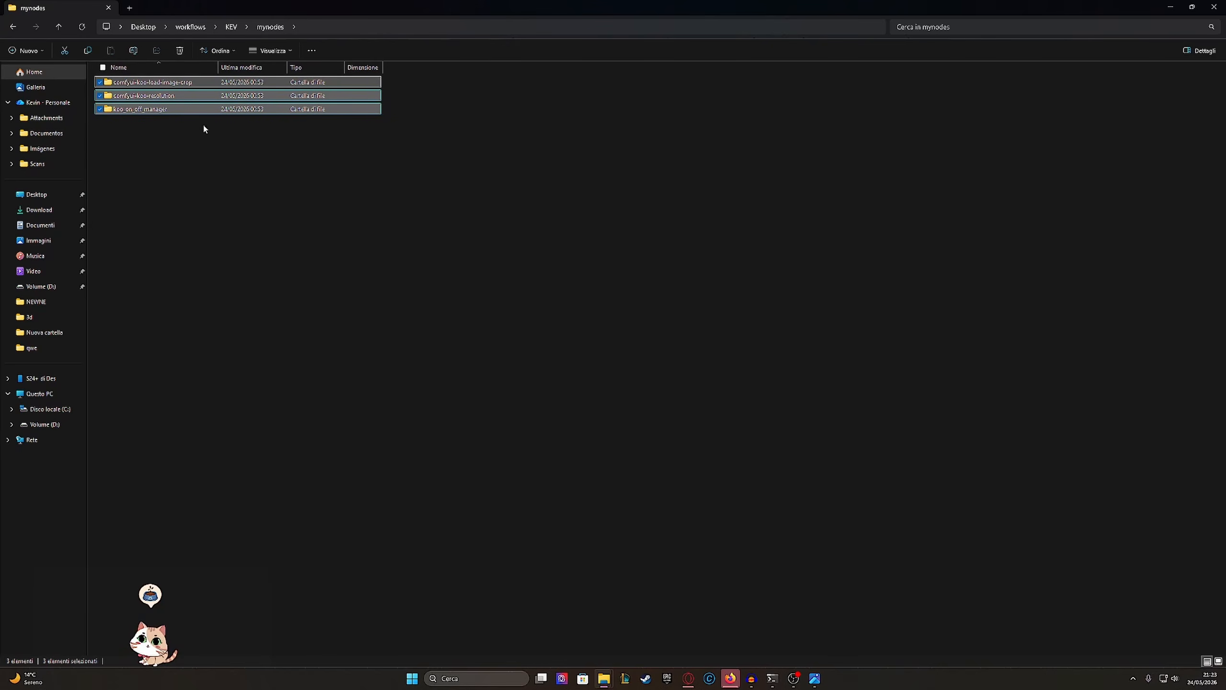
# Step: Show the path to the nodes' install location, from ComfyUI_windows_portable_nvidia through ComfyUI_windows_portable and ComfyUI to custom_nodes
pyautogui.moveTo(604, 678)
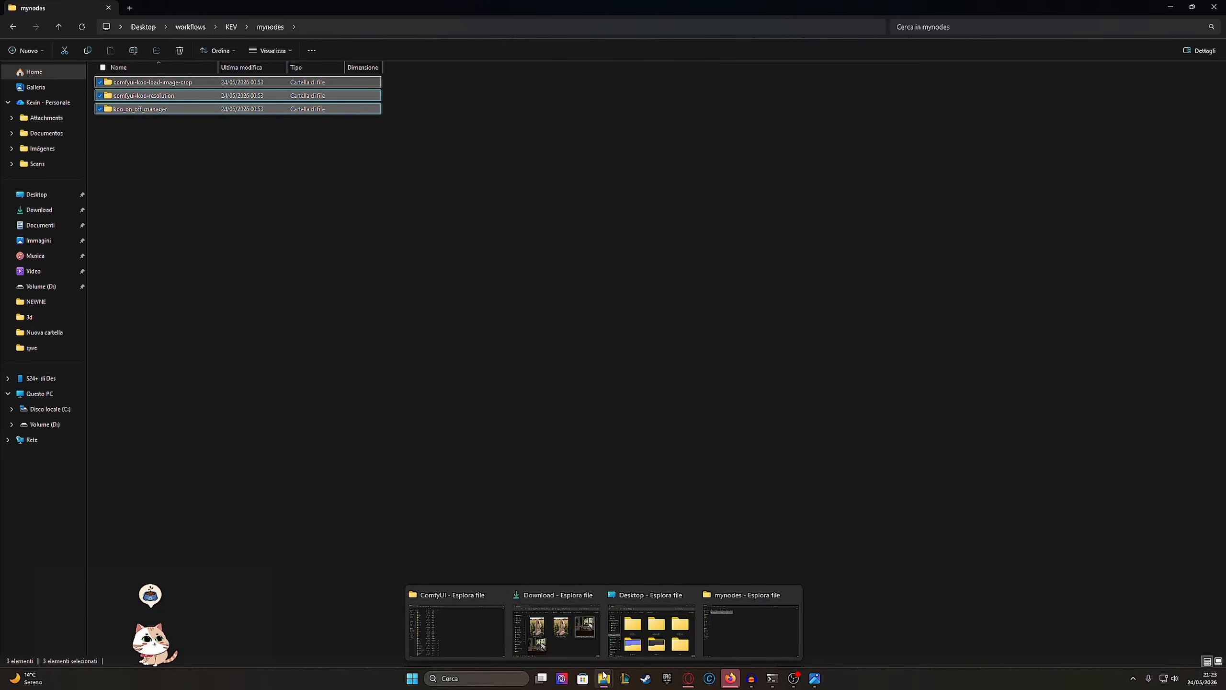
pyautogui.click(488, 616)
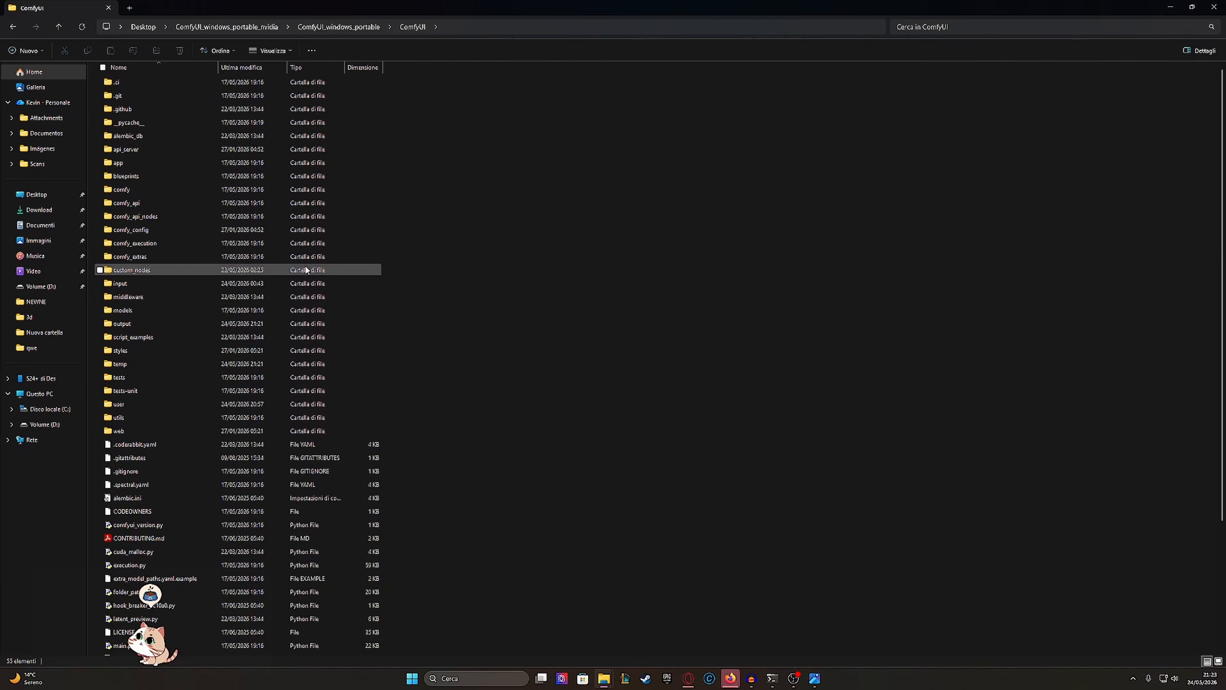
pyautogui.click(360, 27)
pyautogui.click(249, 29)
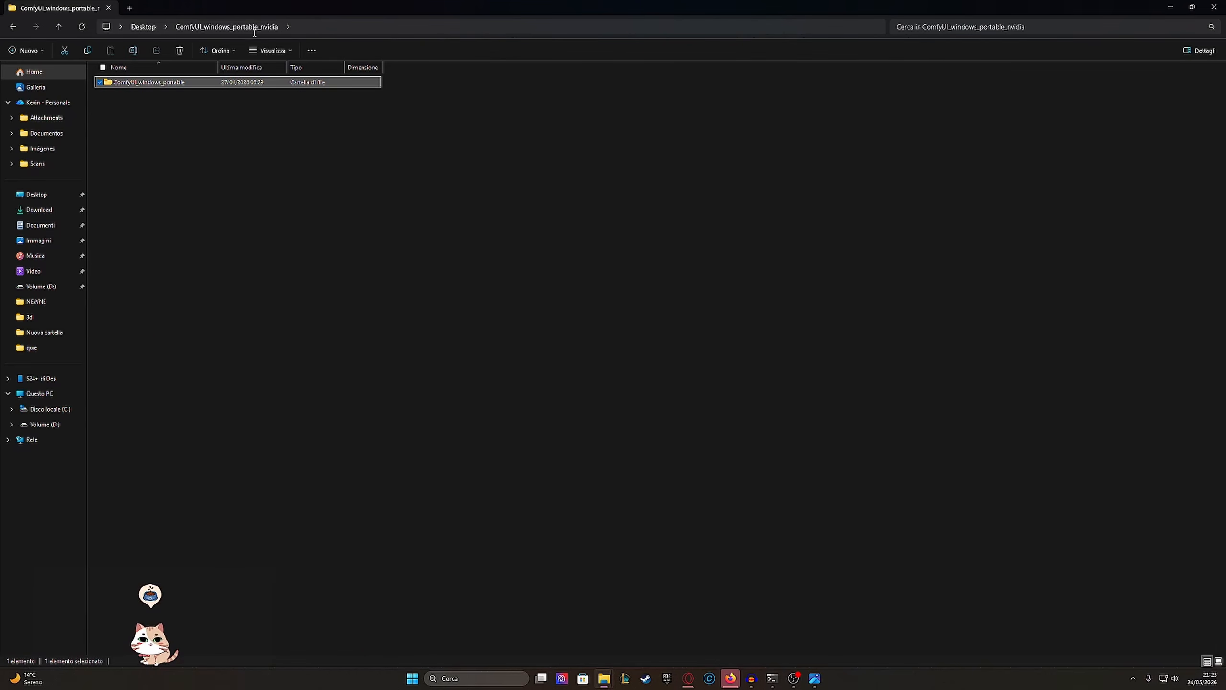
pyautogui.doubleClick(178, 83)
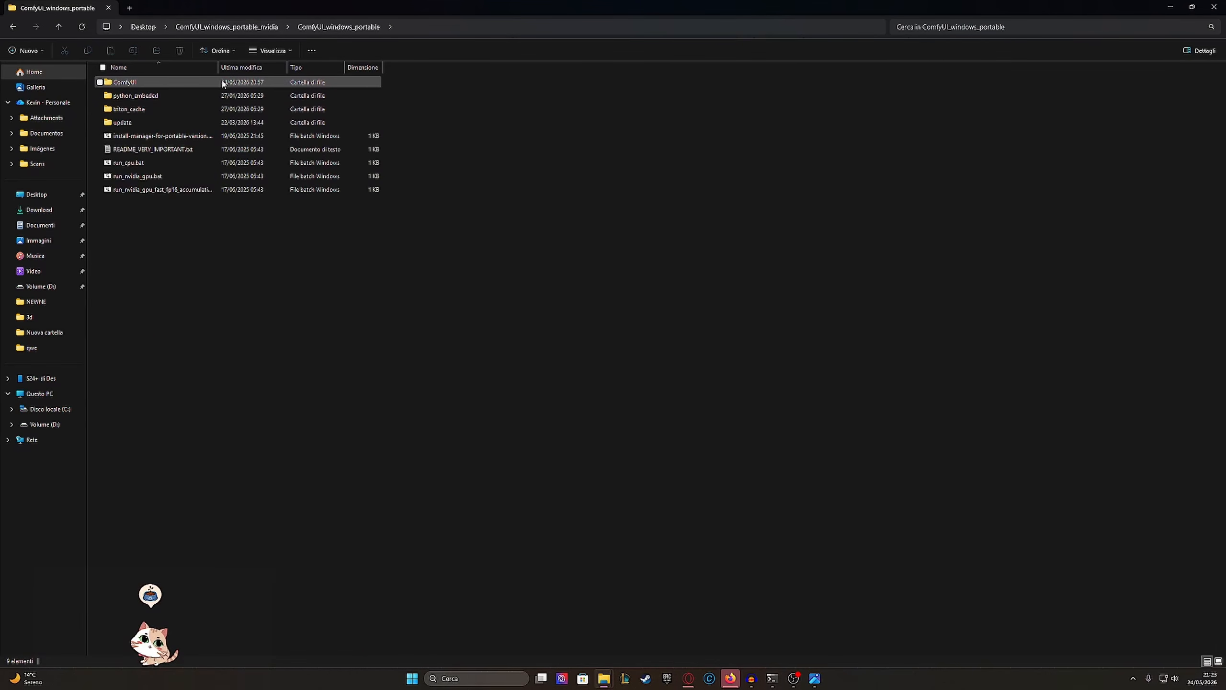
pyautogui.doubleClick(178, 83)
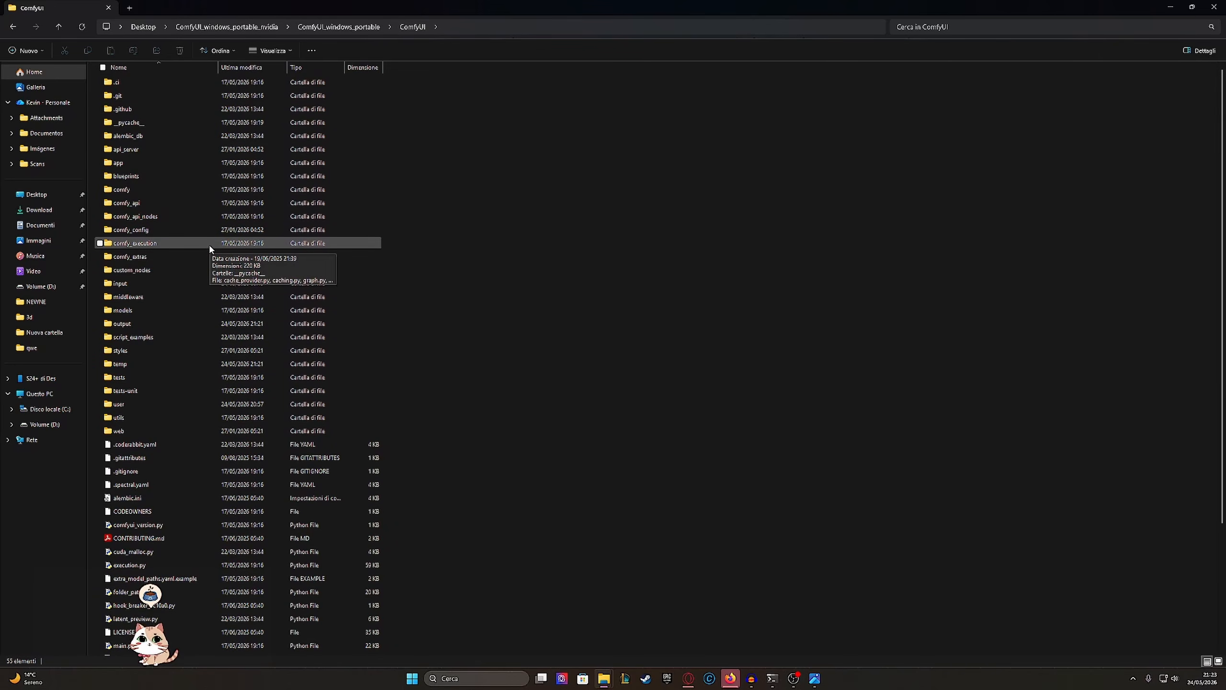
pyautogui.doubleClick(130, 270)
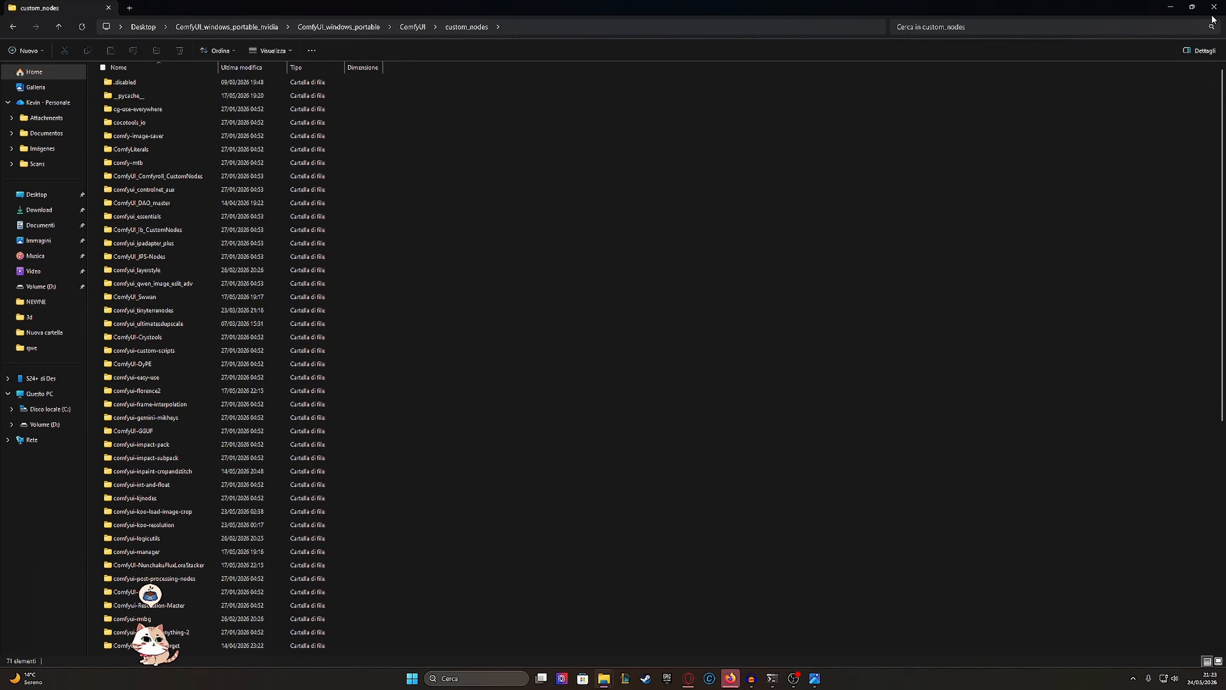
# Step: Switch back to ComfyUI in the browser, show the ComfyUI Manager and close it again
pyautogui.click(1169, 7)
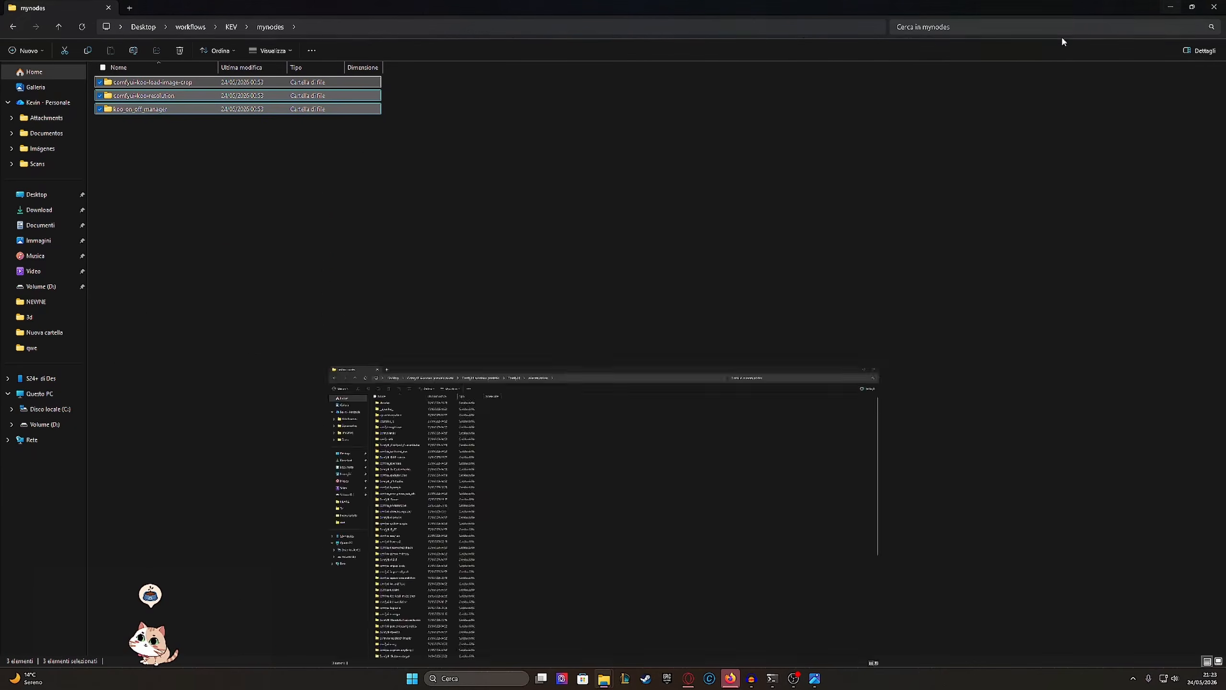
pyautogui.click(689, 678)
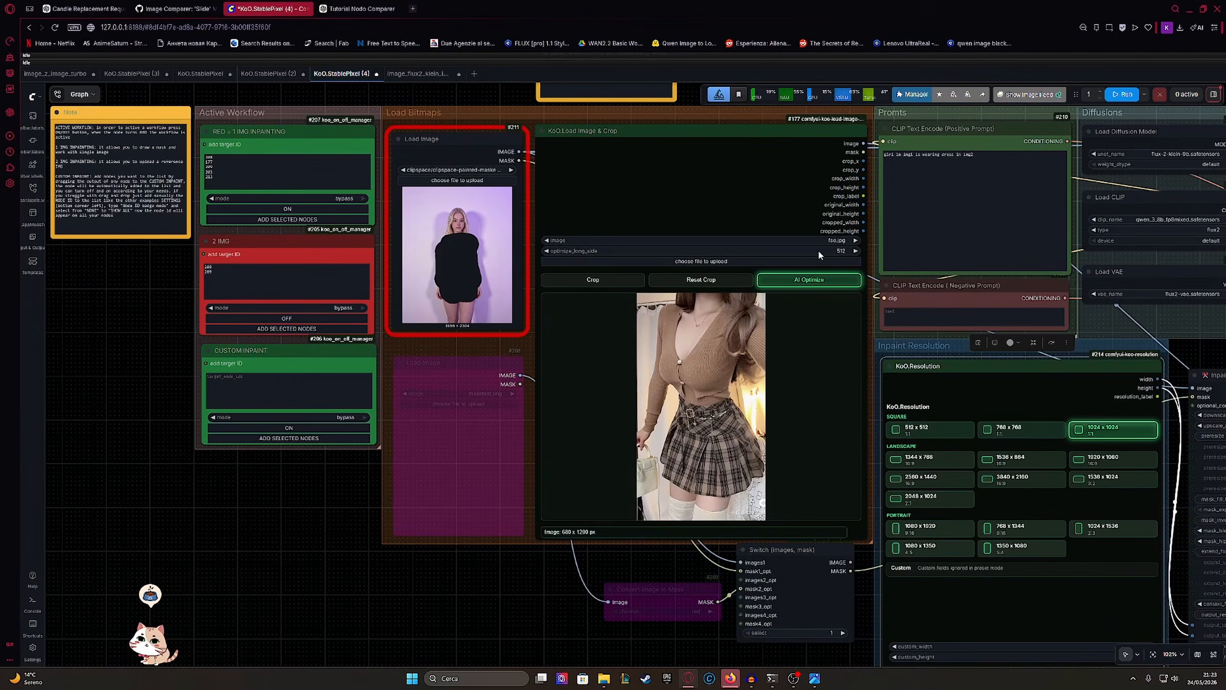
pyautogui.click(905, 94)
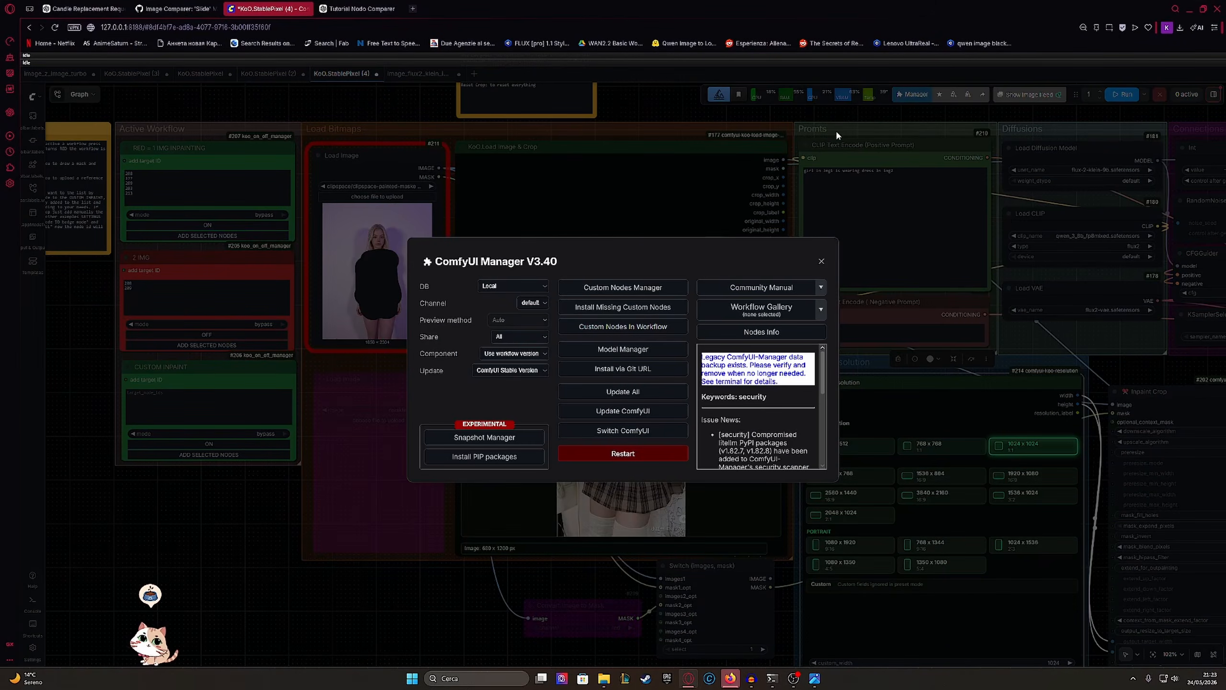
pyautogui.click(821, 261)
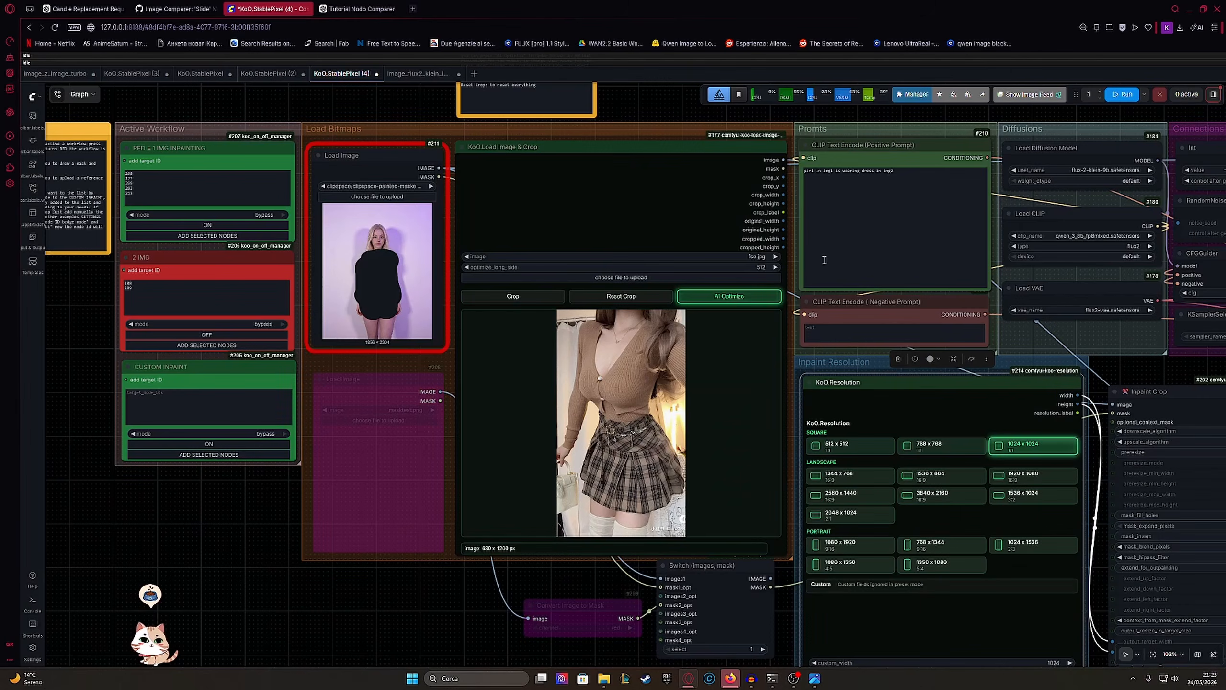
# Step: Create a new blank workflow, search the nodes for "koo" and choose the KoO.Resolution node
pyautogui.moveTo(440, 98); pyautogui.dragTo(515, 175)
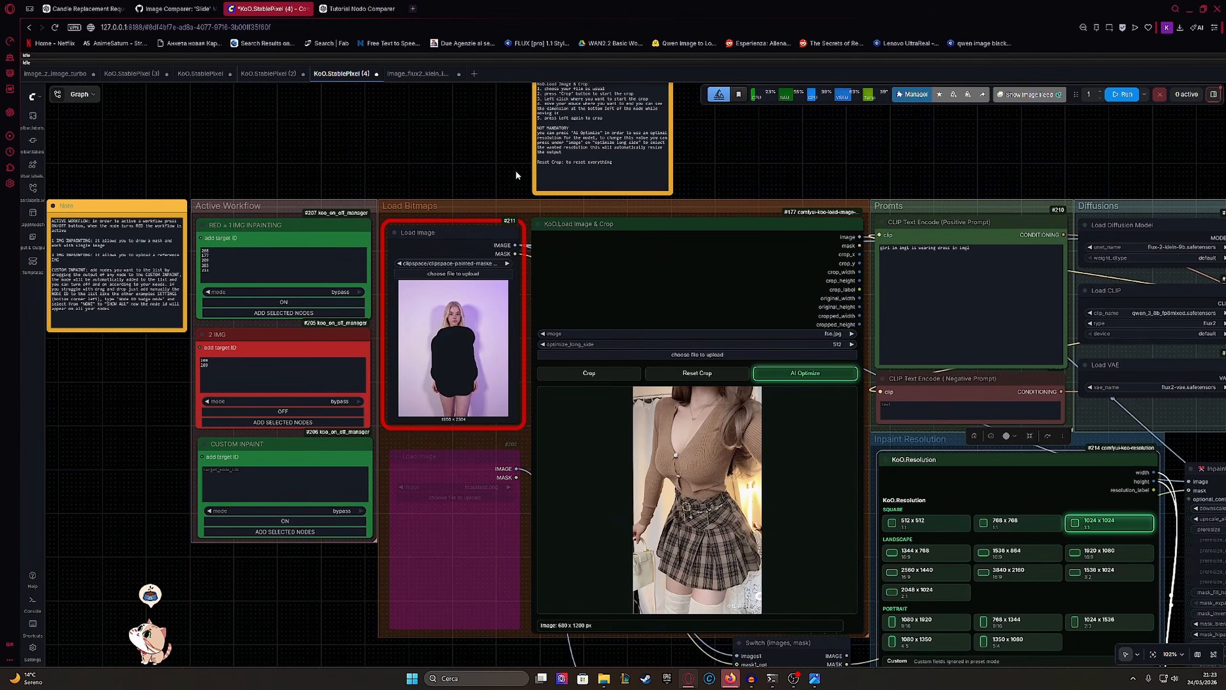
pyautogui.click(475, 74)
pyautogui.doubleClick(498, 194)
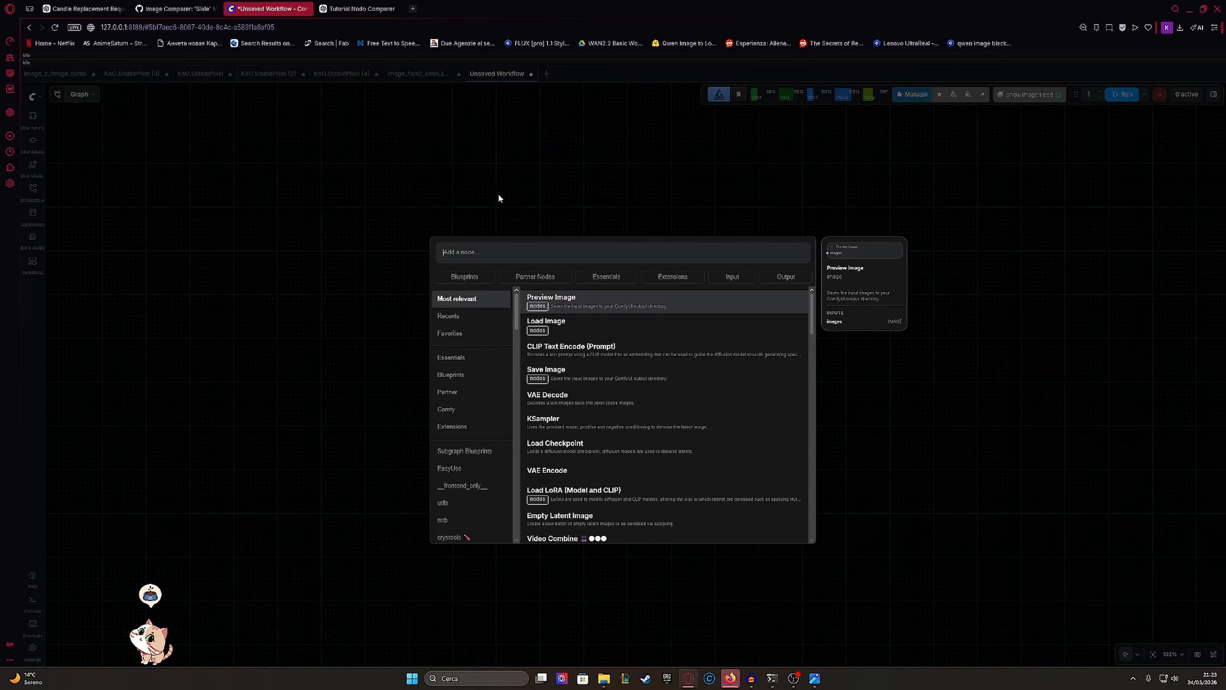
pyautogui.write('koo')
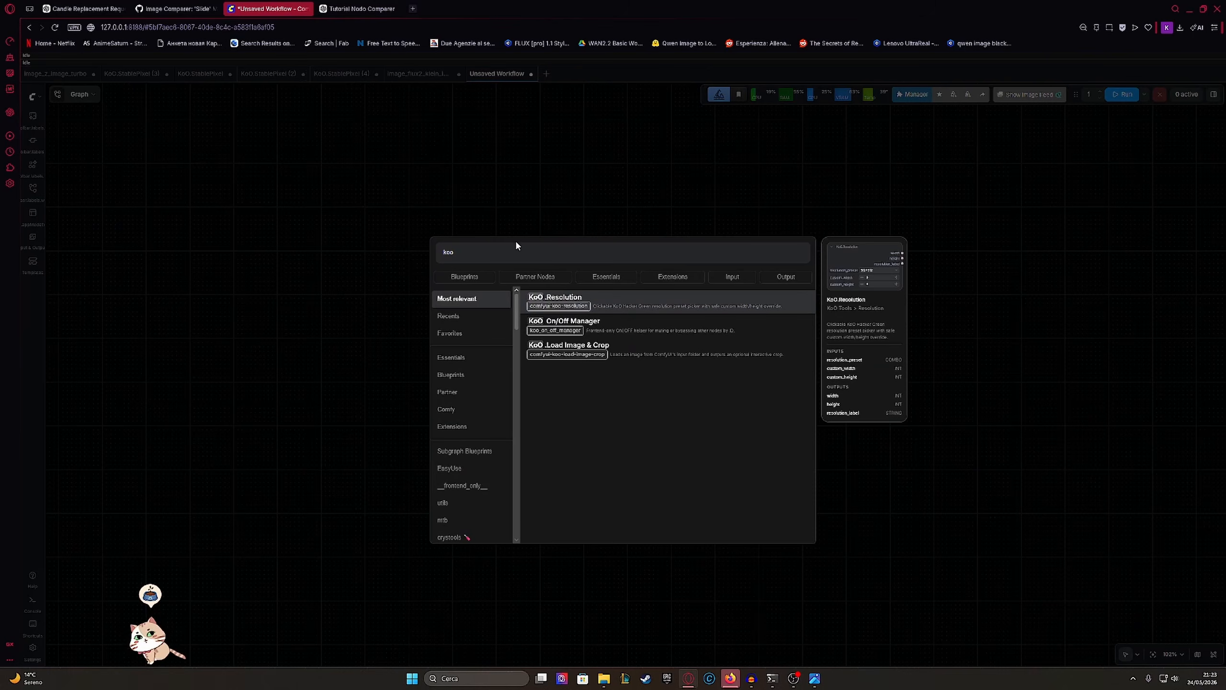
pyautogui.click(577, 297)
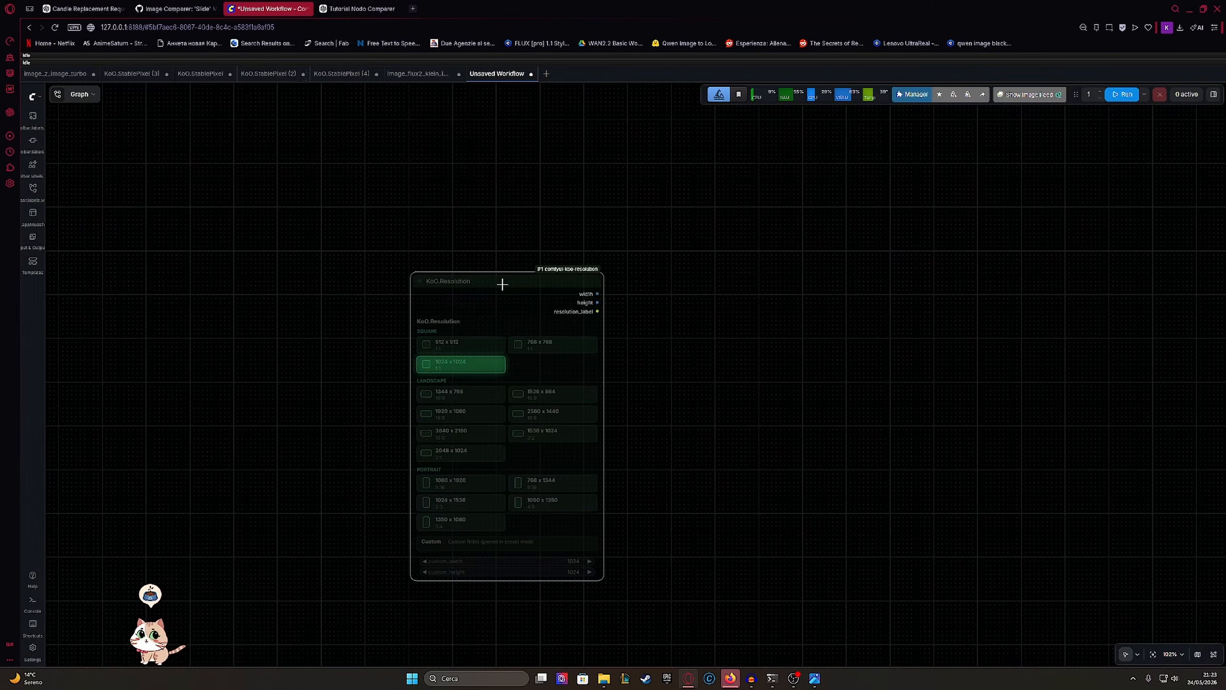
# Step: Add a KoO On/Off Manager node beside the KoO.Resolution node
pyautogui.doubleClick(697, 328)
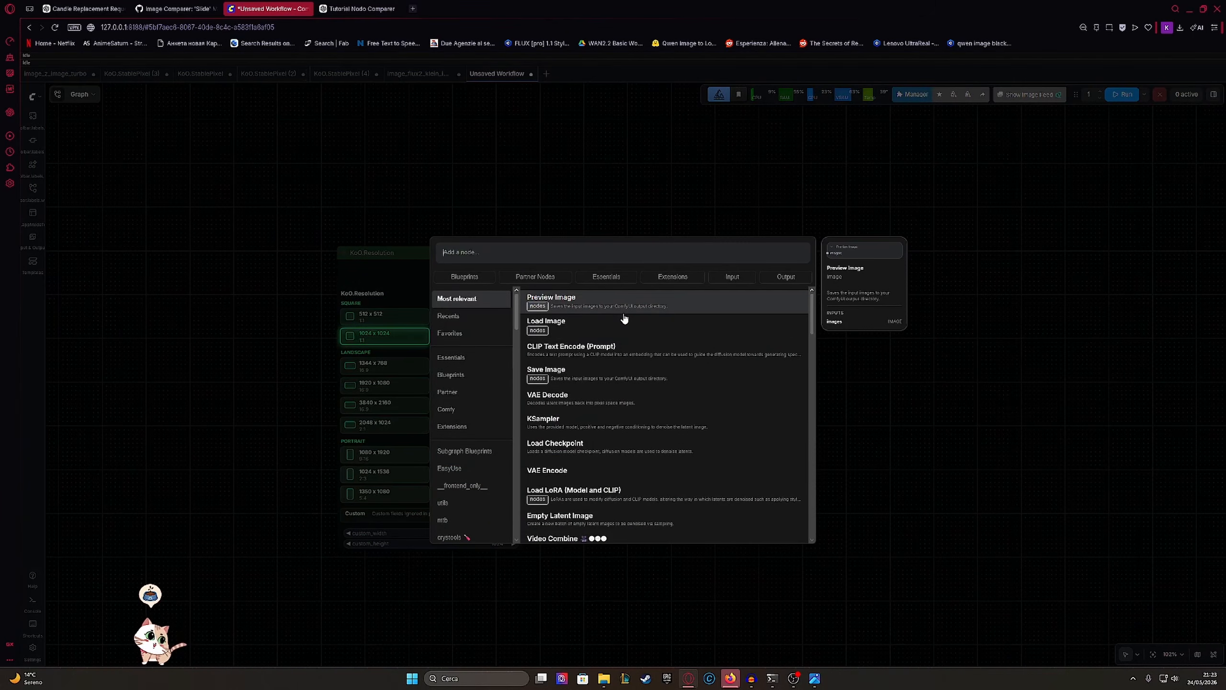
pyautogui.write('koo')
pyautogui.click(600, 326)
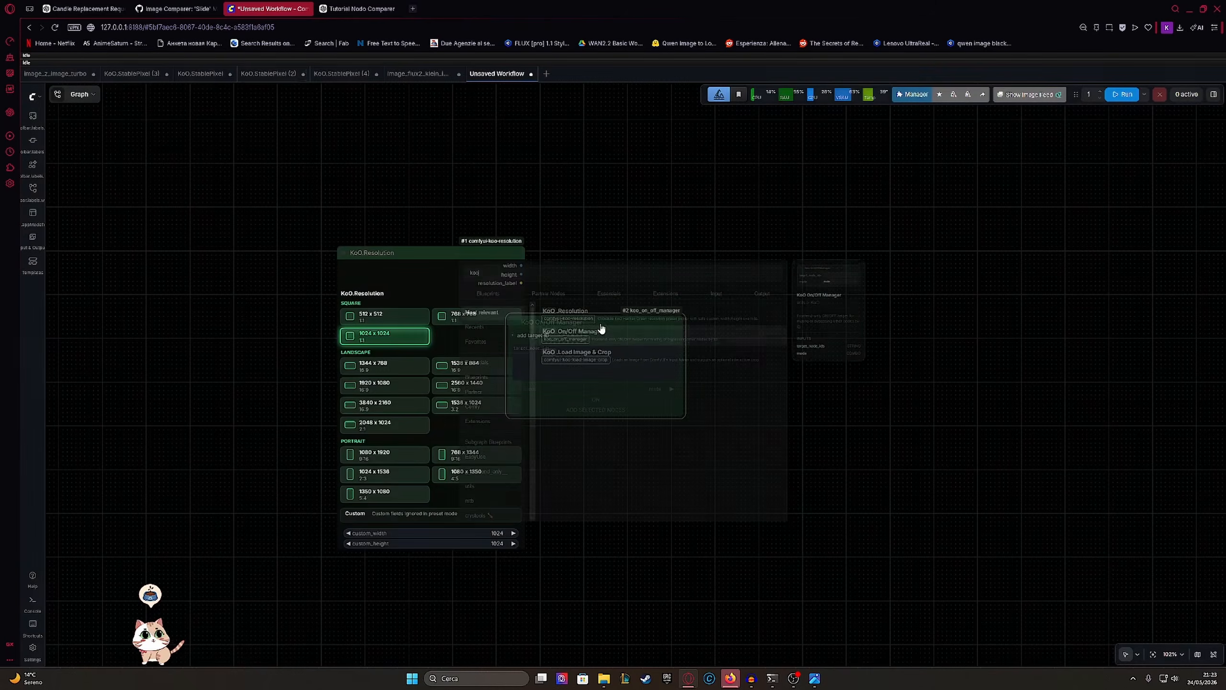
pyautogui.click(683, 303)
pyautogui.moveTo(607, 263); pyautogui.dragTo(684, 305)
pyautogui.moveTo(819, 255); pyautogui.dragTo(685, 207)
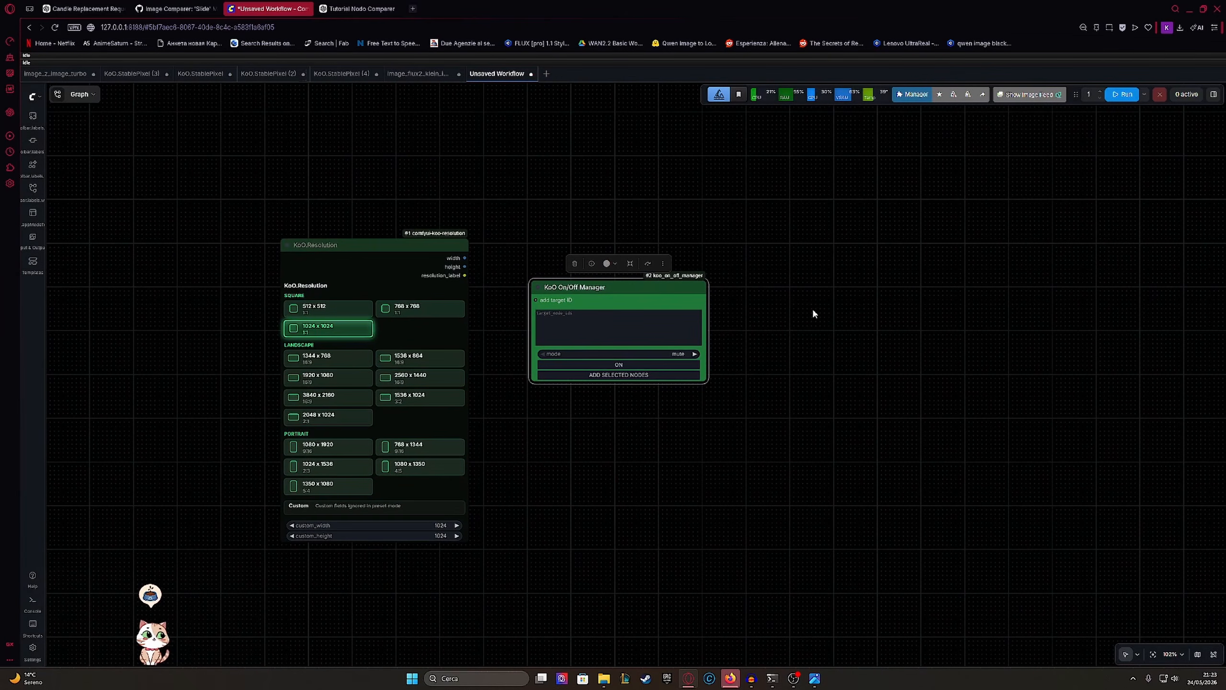
# Step: Add a KoO.Load Image & Crop node beside the KoO On/Off Manager node
pyautogui.doubleClick(814, 311)
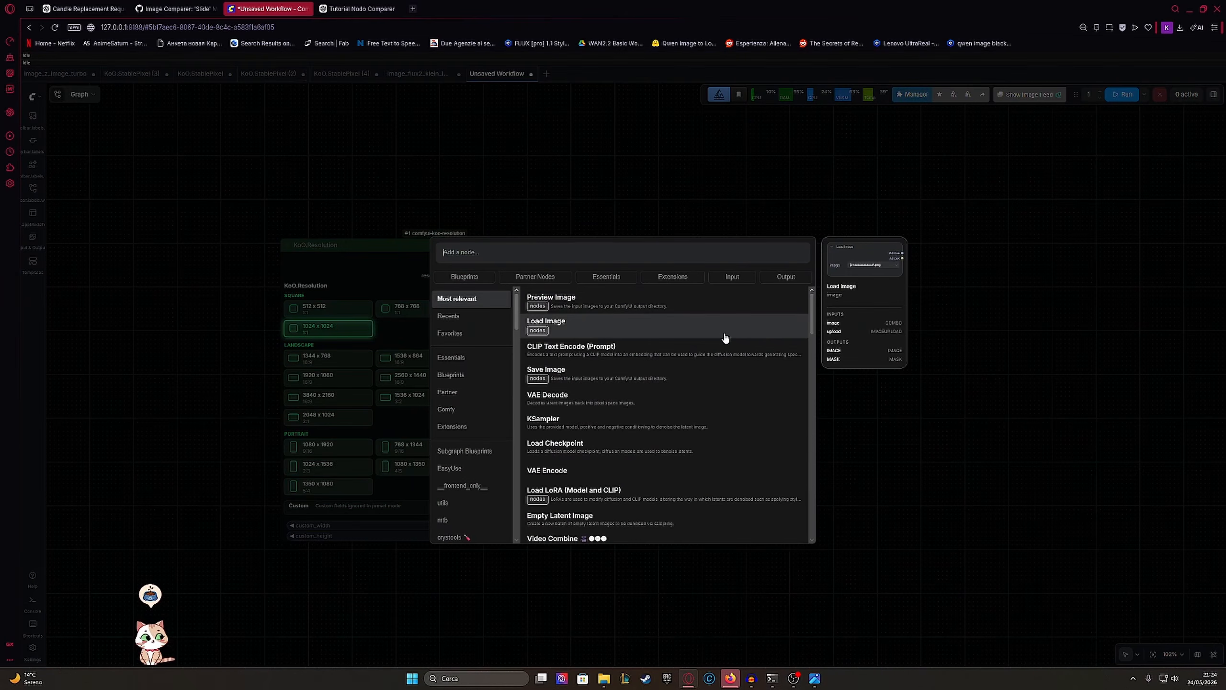
pyautogui.write('koo')
pyautogui.click(643, 350)
pyautogui.click(940, 193)
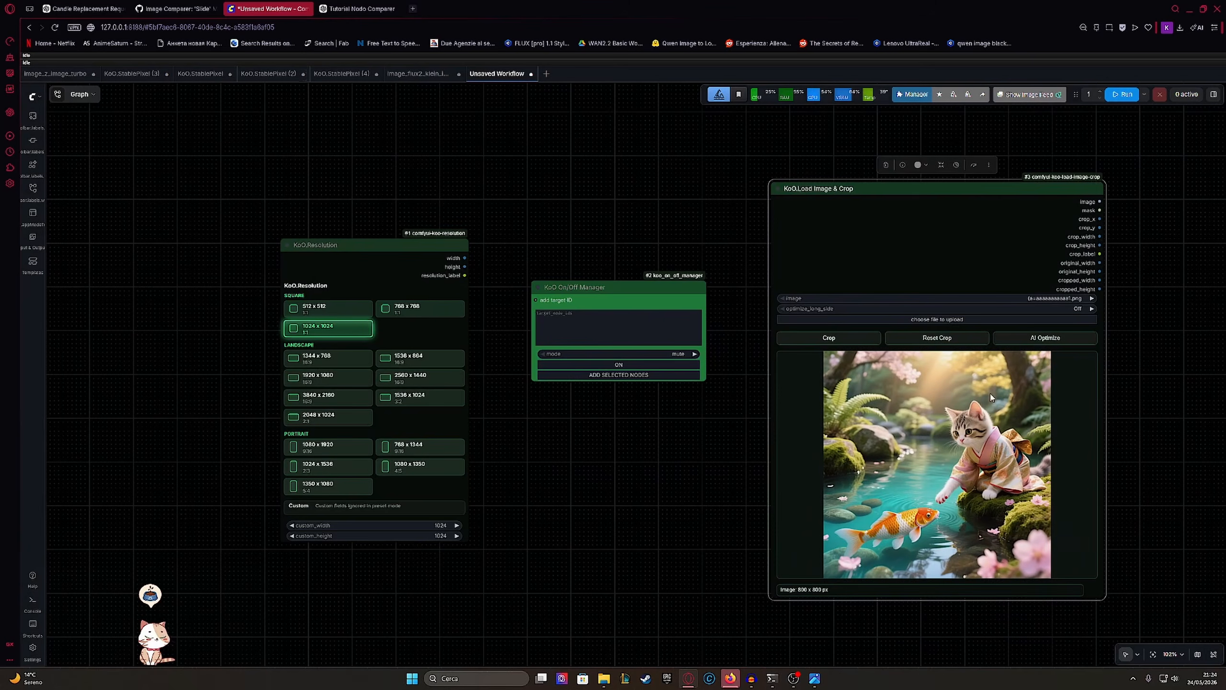
# Step: Crop the loaded image to an area of about 411 x 330 px around the koi fish and enable AI Optimize
pyautogui.scroll(4, 798, 362)
pyautogui.moveTo(881, 409); pyautogui.dragTo(697, 331)
pyautogui.click(632, 236)
pyautogui.moveTo(622, 578); pyautogui.dragTo(793, 440)
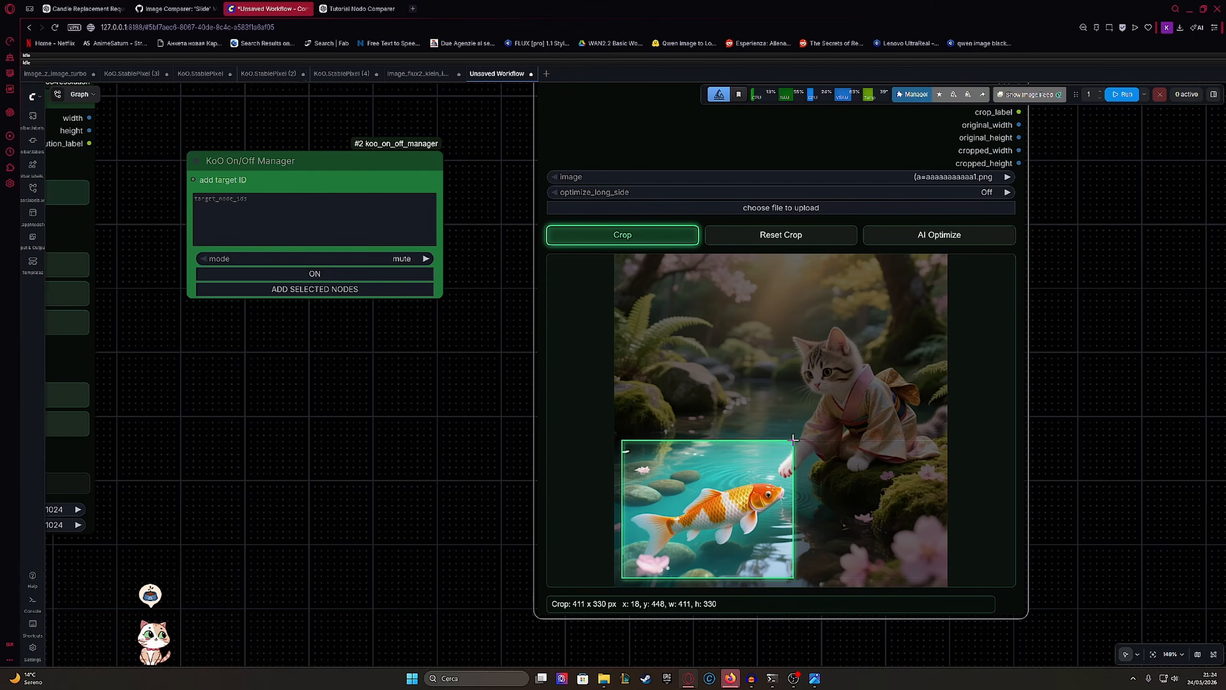
pyautogui.click(910, 234)
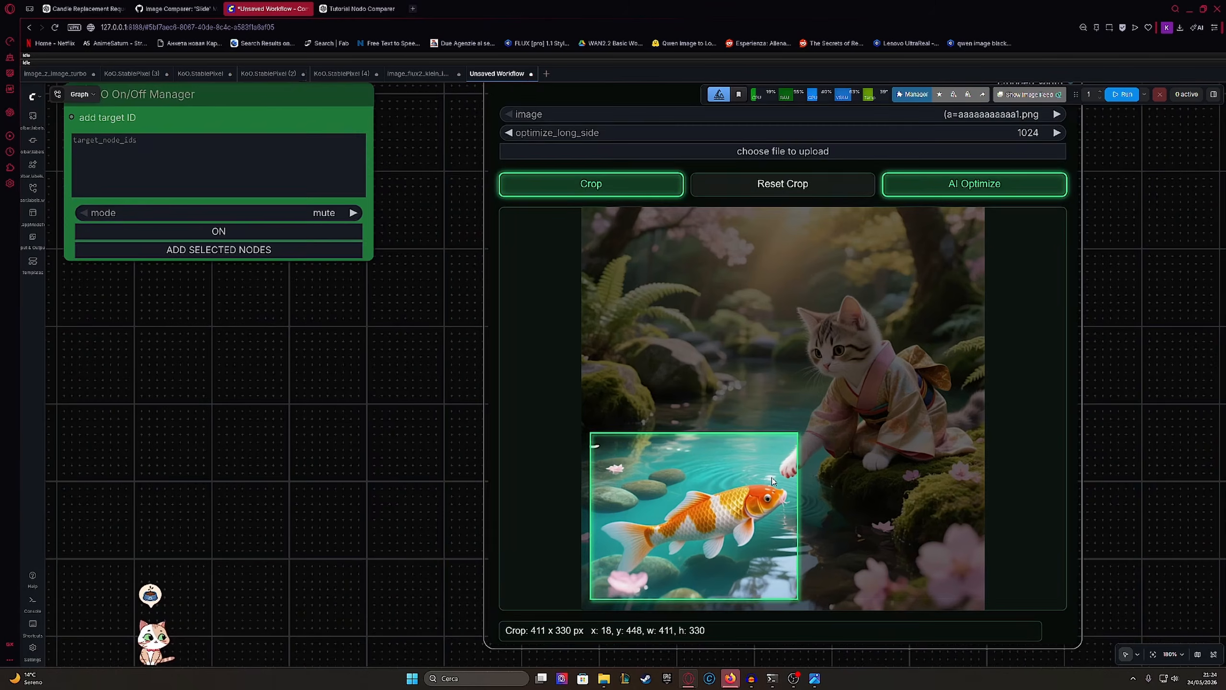
# Step: Return to the KoO.StablePixel (4) workflow and show its whole node graph, from the notes to the saved image
pyautogui.scroll(-2, 771, 480)
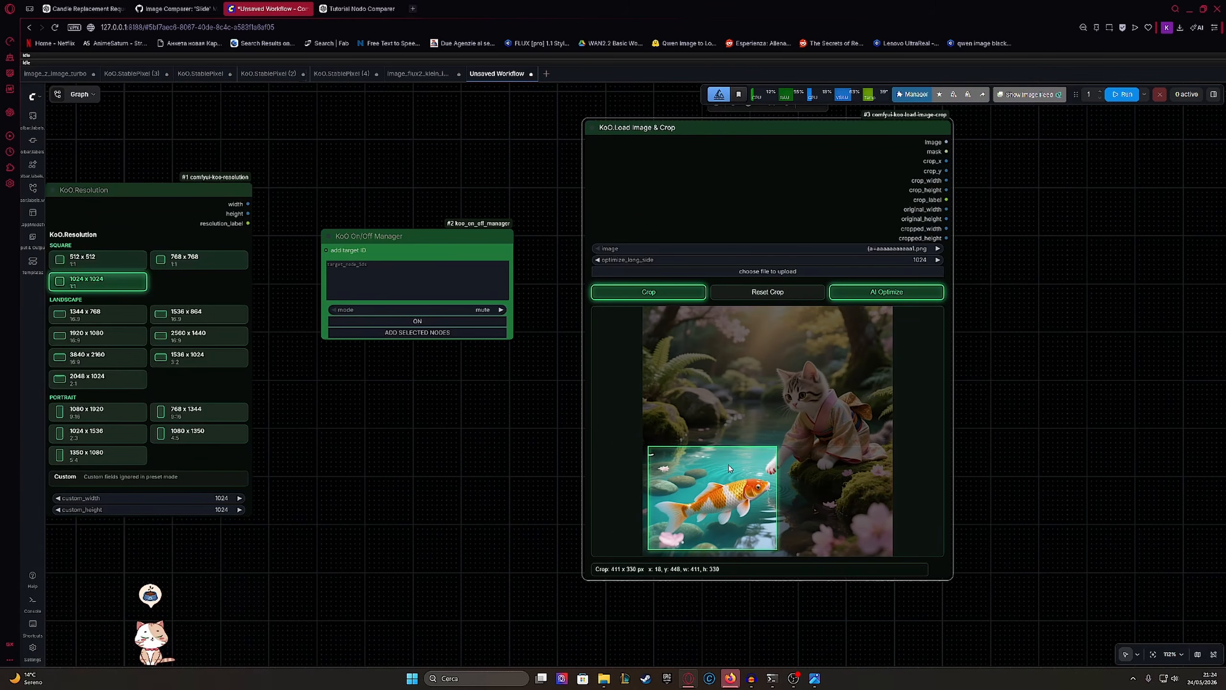
pyautogui.moveTo(732, 478); pyautogui.dragTo(749, 489)
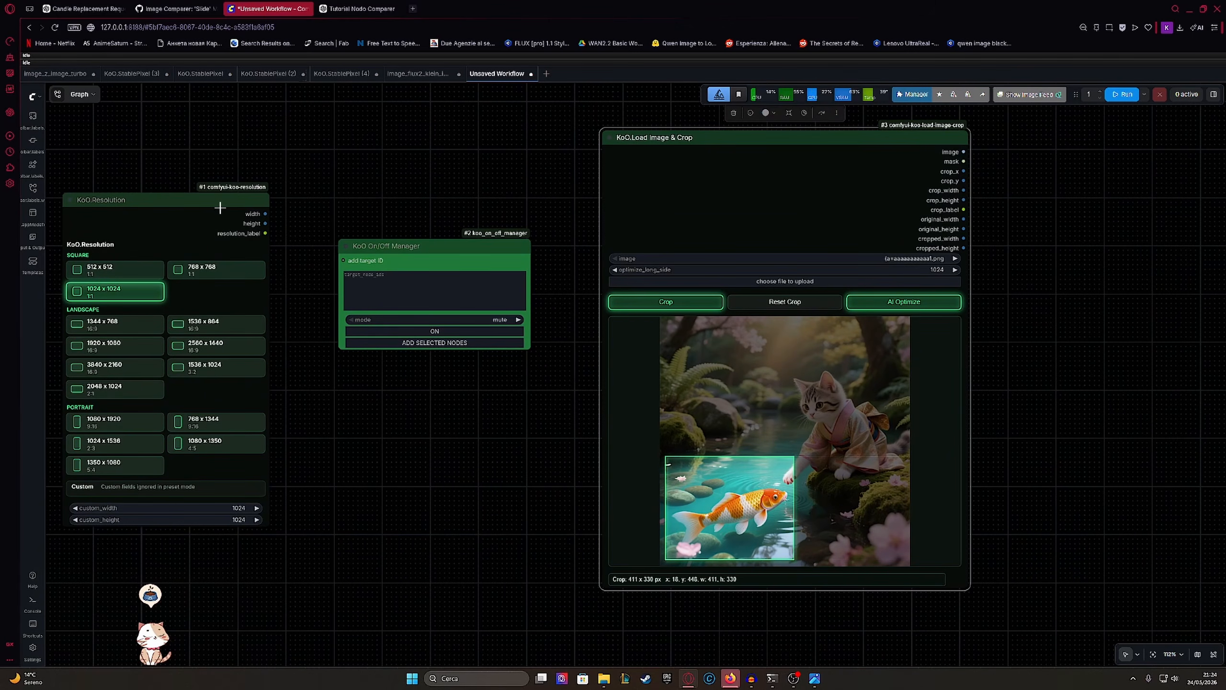
pyautogui.moveTo(219, 206); pyautogui.dragTo(1131, 145)
pyautogui.click(335, 72)
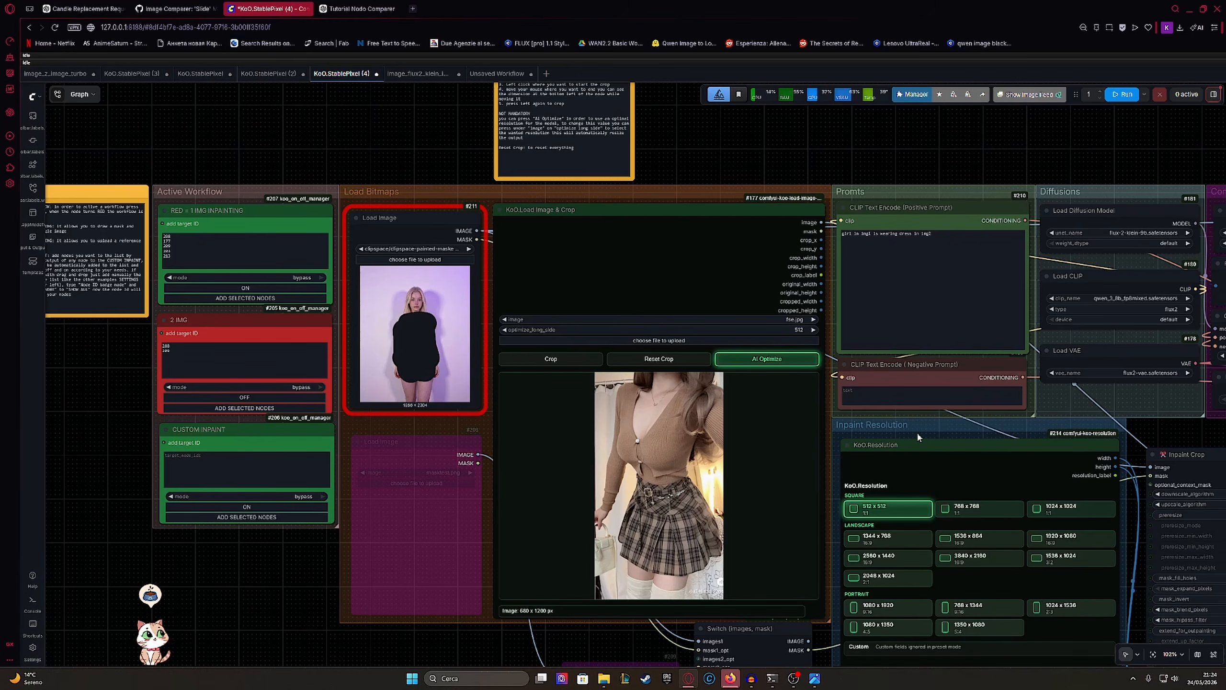
pyautogui.scroll(-3, 908, 434)
pyautogui.moveTo(861, 434); pyautogui.dragTo(685, 354)
pyautogui.scroll(-1, 704, 380)
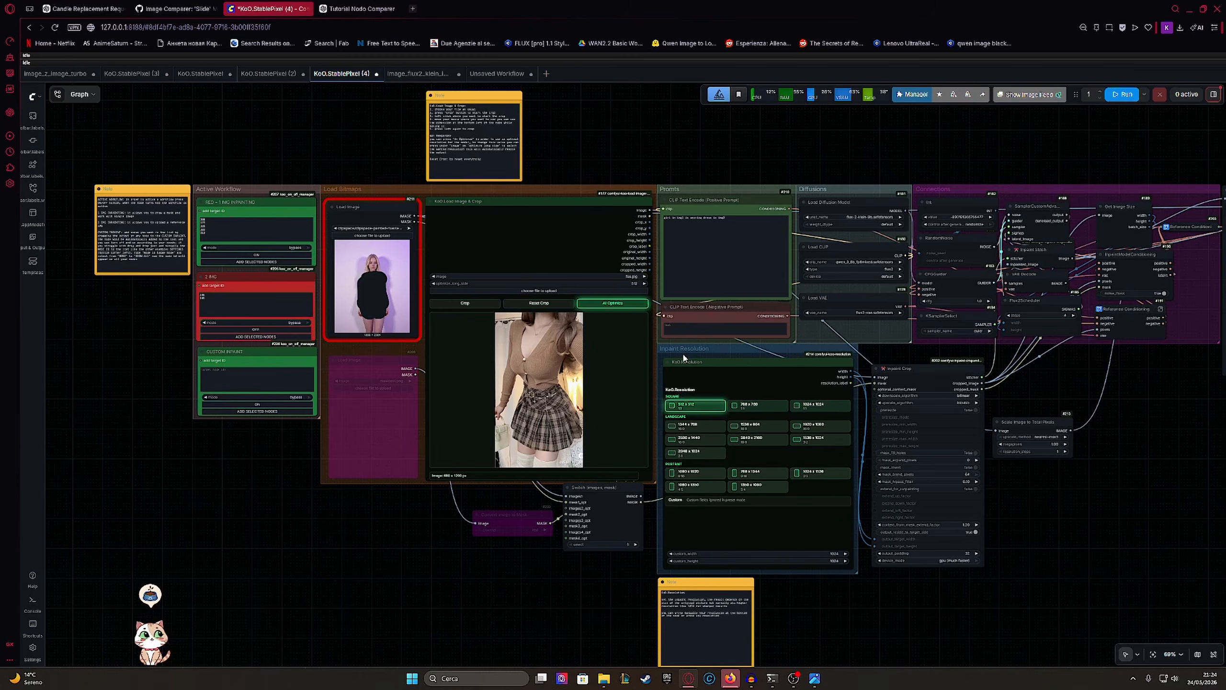
pyautogui.scroll(3, 674, 357)
pyautogui.scroll(-4, 672, 358)
pyautogui.moveTo(665, 362); pyautogui.dragTo(593, 361)
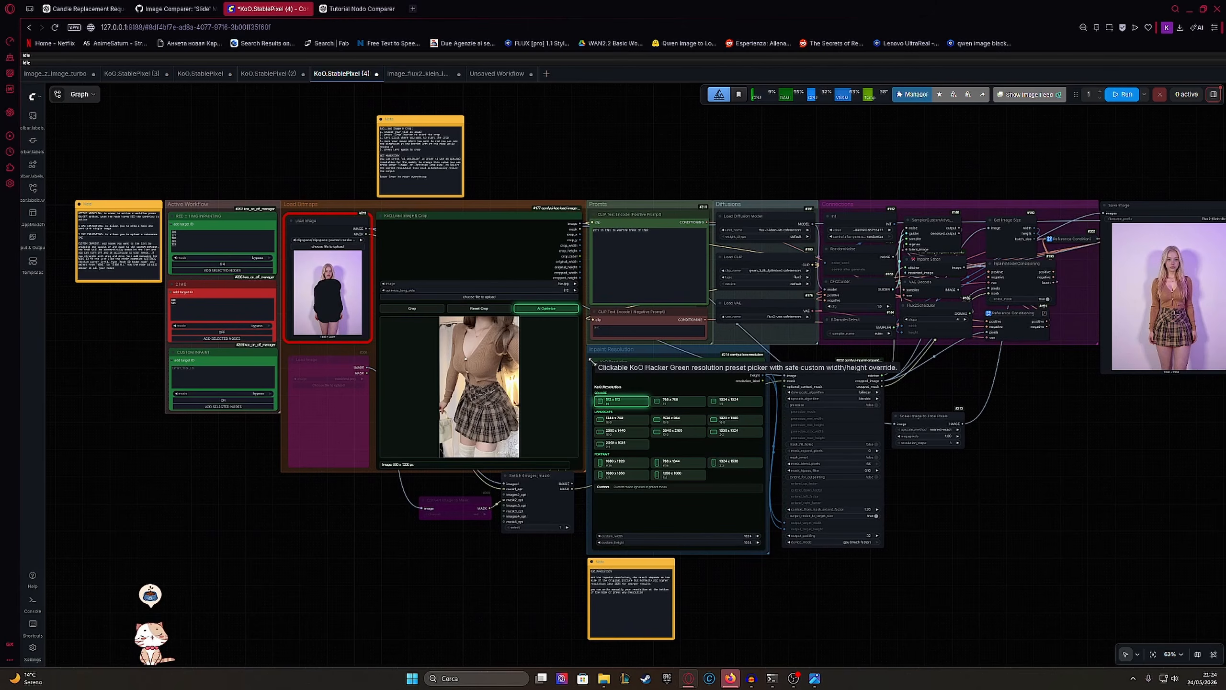
pyautogui.moveTo(533, 371); pyautogui.dragTo(507, 374)
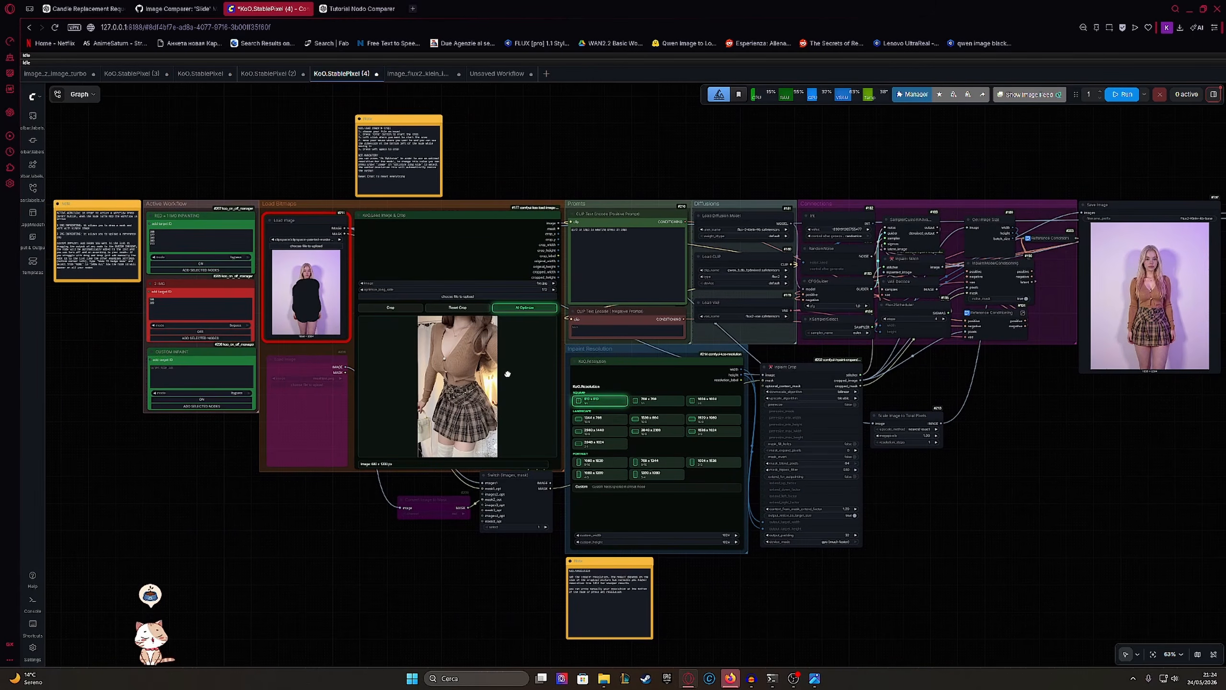